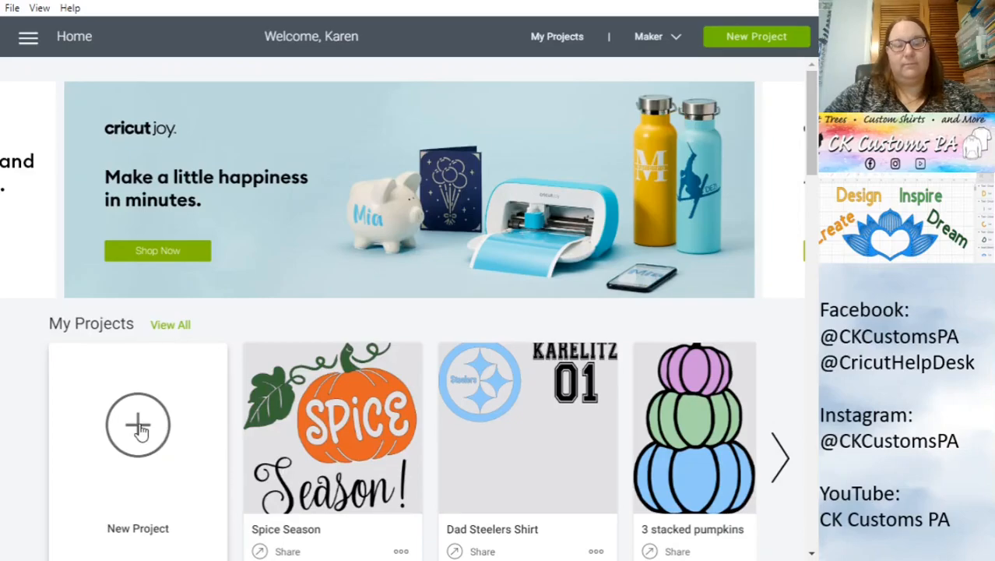
# - Create a new project and load the "Check your pockets_cut" vector image for upload
pyautogui.click(133, 429)
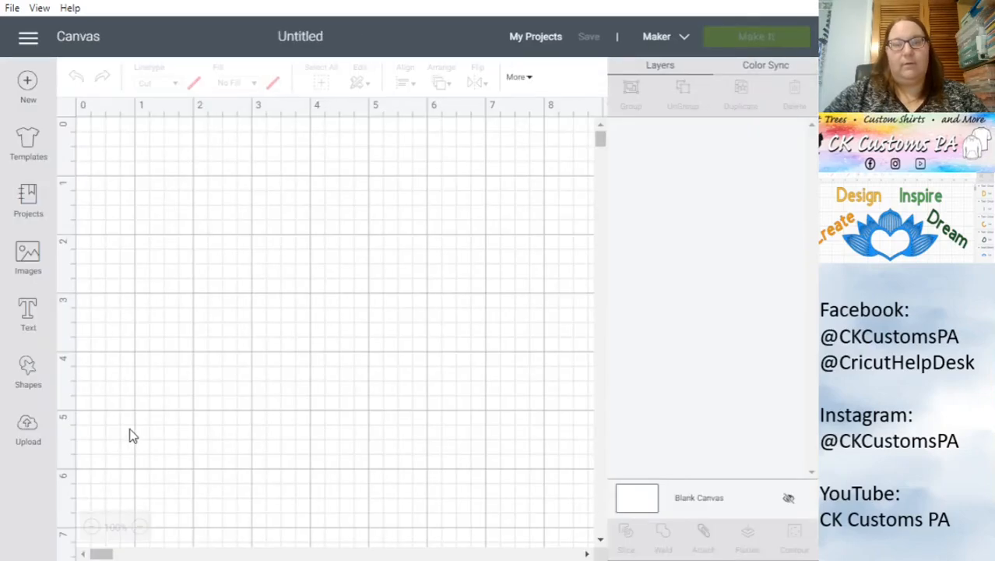
pyautogui.click(28, 433)
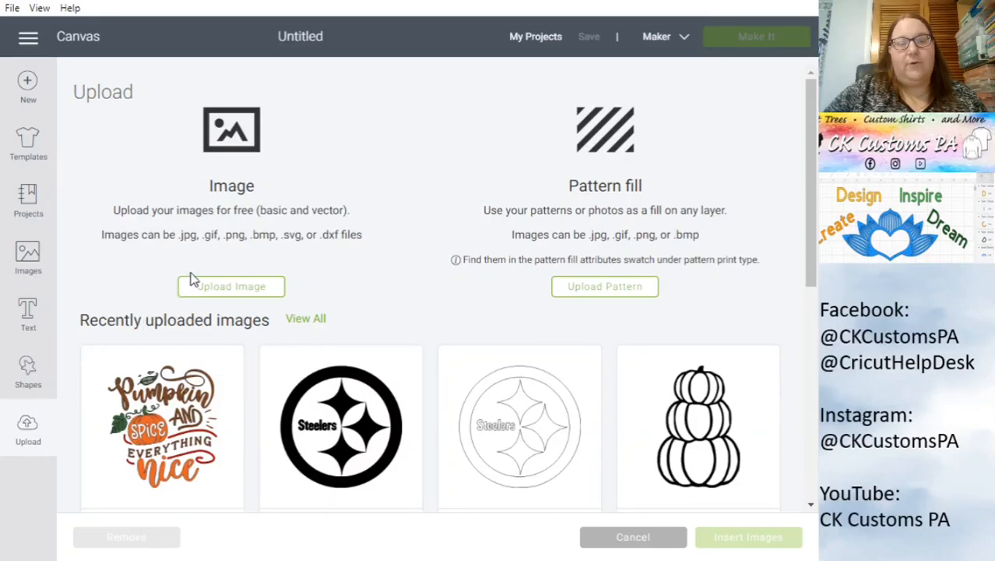
pyautogui.click(234, 288)
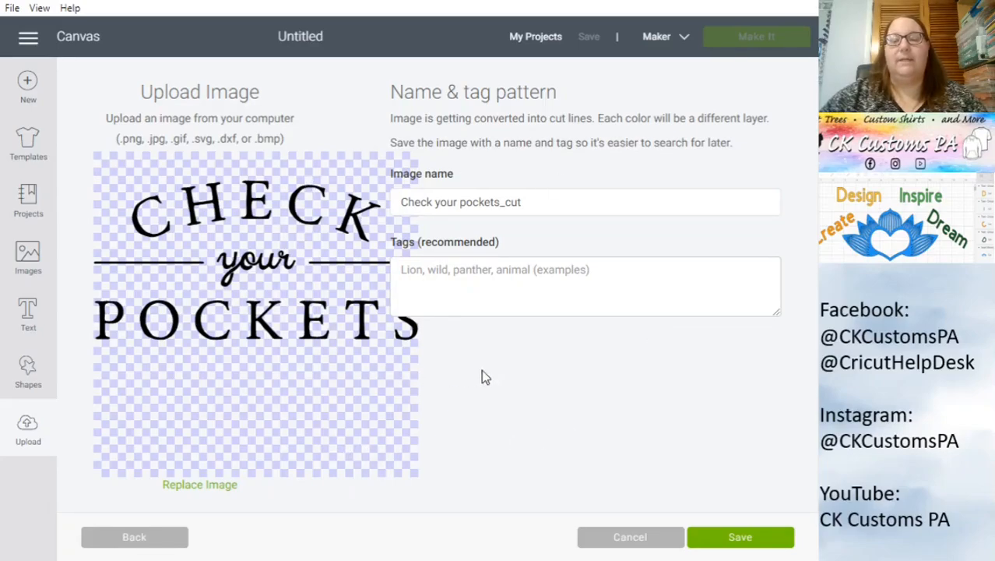
# - Tag the image "laundry" and save it to the uploads under the name "Check your pockets_cut"
pyautogui.moveTo(410, 201); pyautogui.dragTo(529, 212)
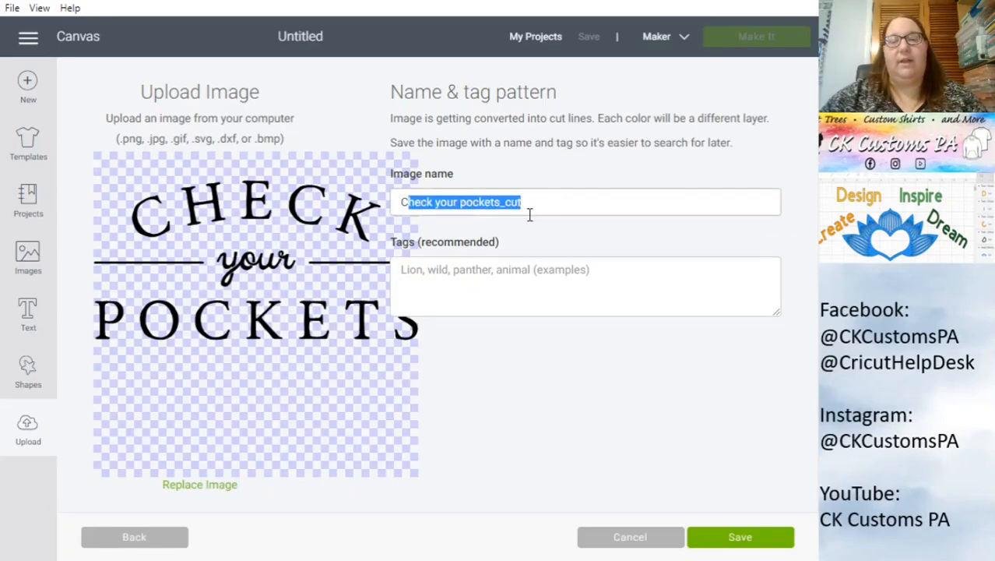
pyautogui.click(441, 279)
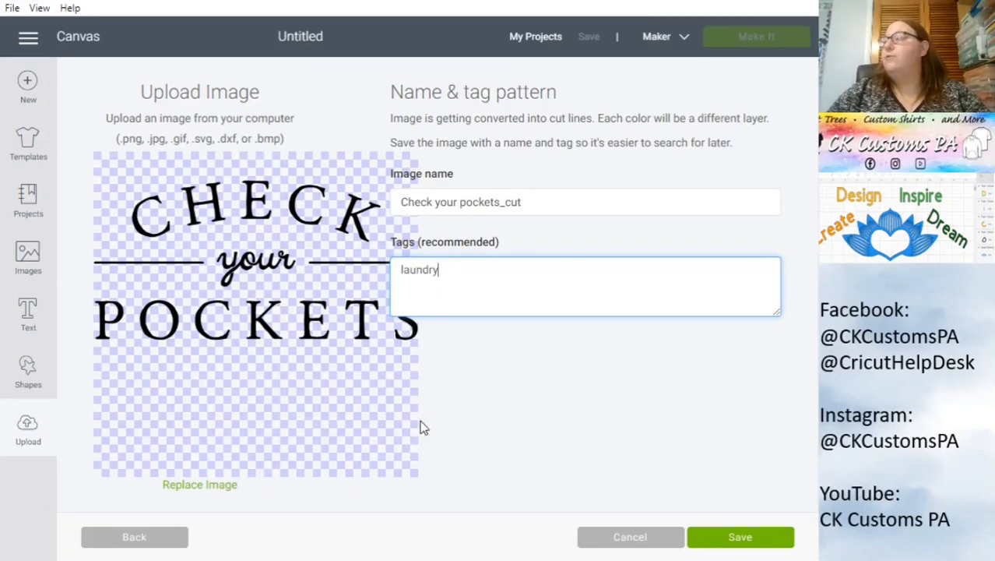
pyautogui.click(741, 538)
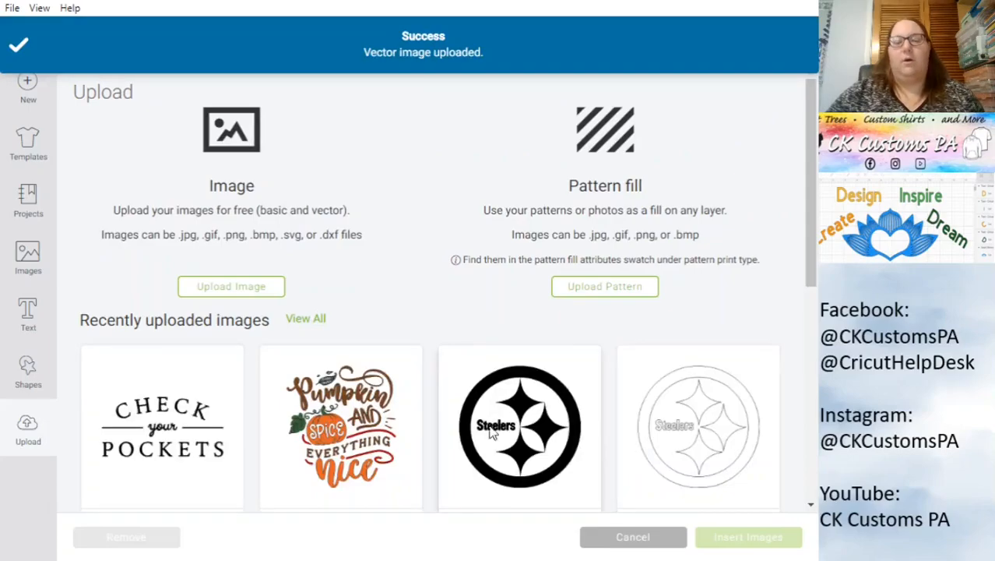
# - Insert only the uploaded "Check your pockets" image from the recent uploads onto the canvas
pyautogui.scroll(-3, 198, 399)
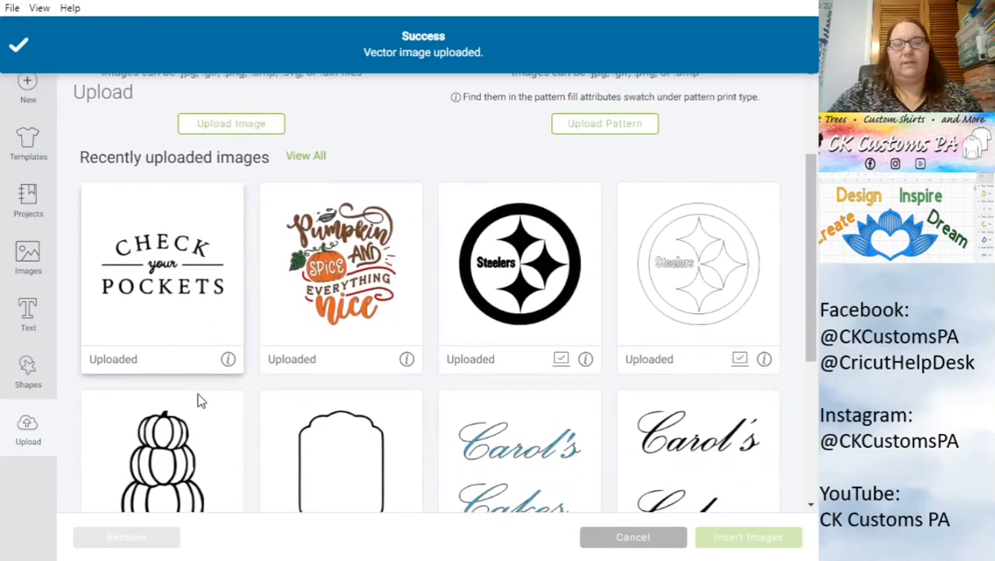
pyautogui.scroll(-3, 311, 312)
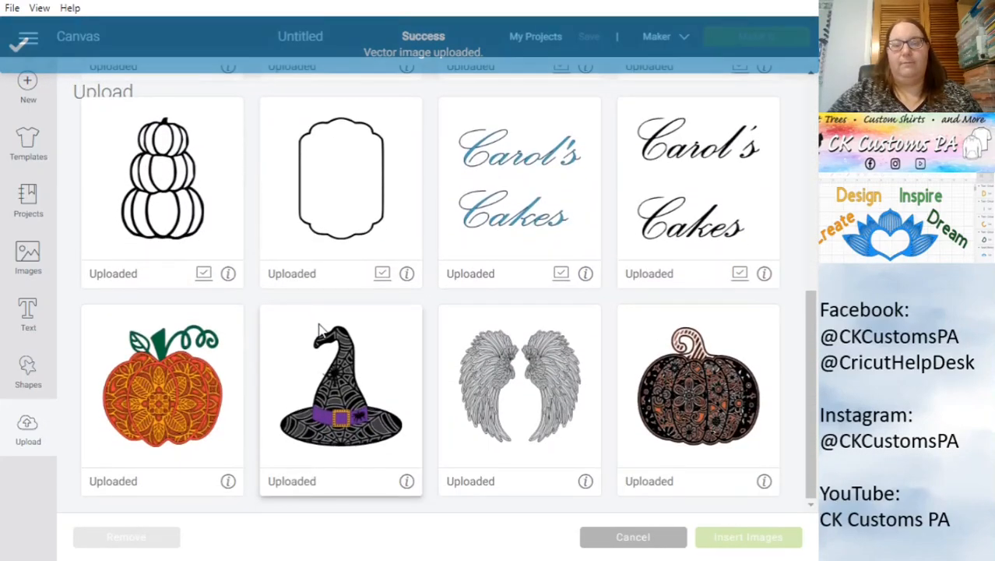
pyautogui.scroll(3, 319, 327)
pyautogui.scroll(2, 319, 330)
pyautogui.click(162, 379)
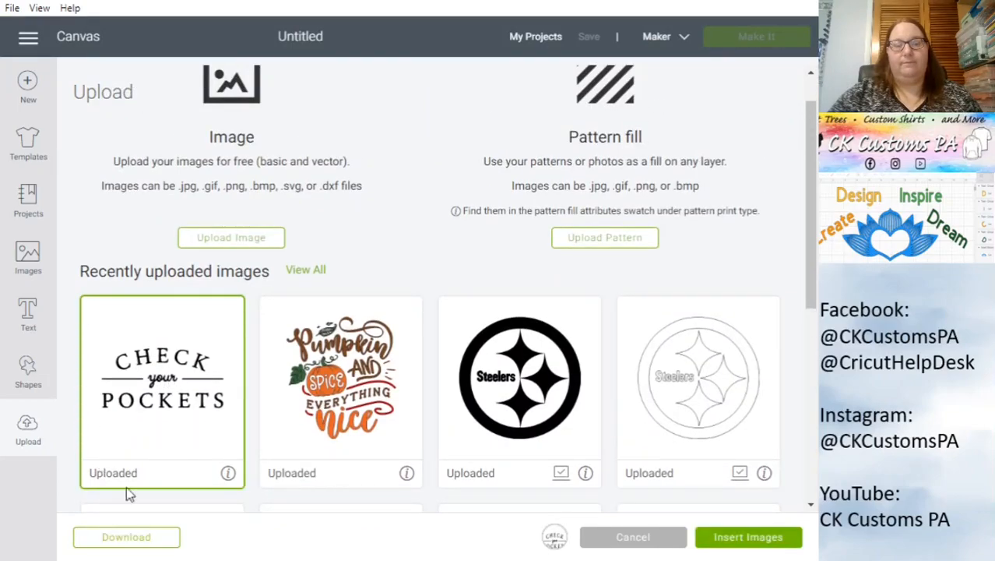
pyautogui.click(539, 397)
pyautogui.click(668, 395)
pyautogui.click(666, 395)
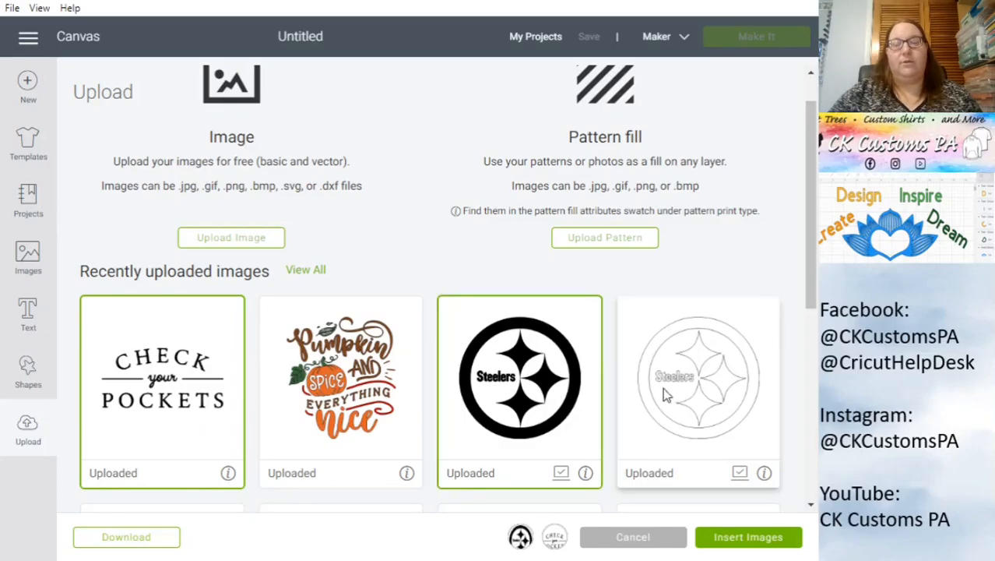
pyautogui.click(536, 394)
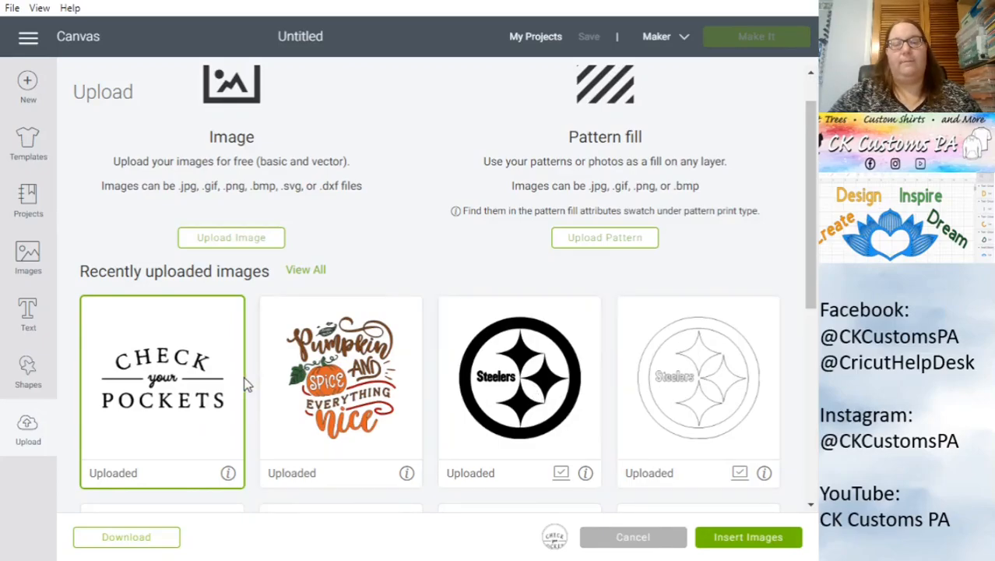
pyautogui.click(749, 545)
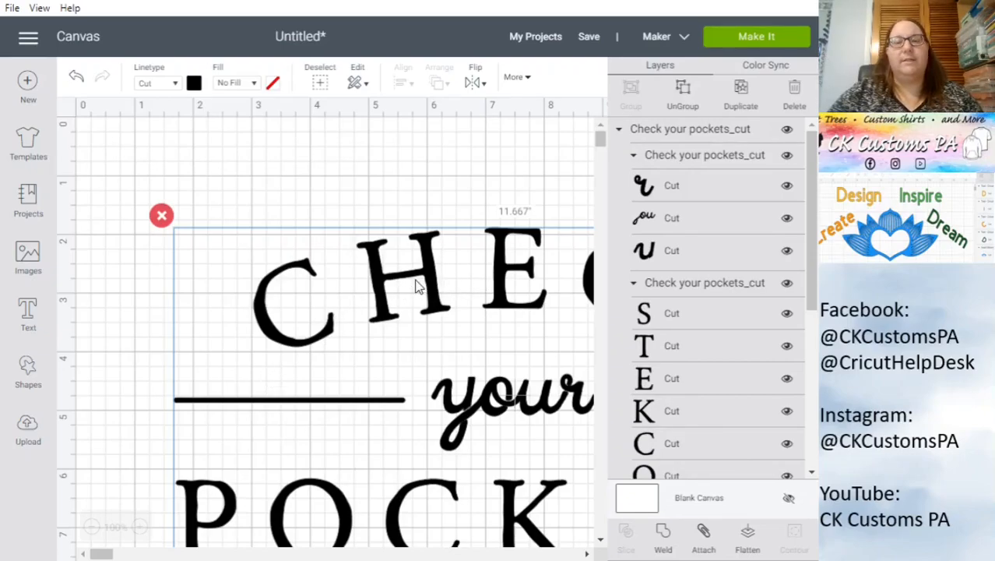
# - Set the design's width to 9 inches with its proportions locked
pyautogui.click(529, 86)
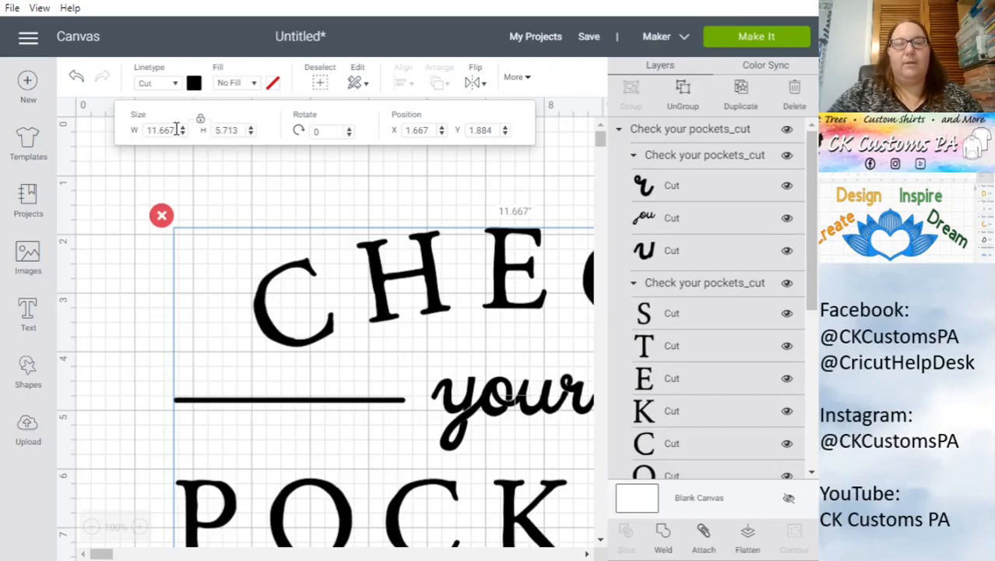
pyautogui.moveTo(177, 129); pyautogui.dragTo(144, 130)
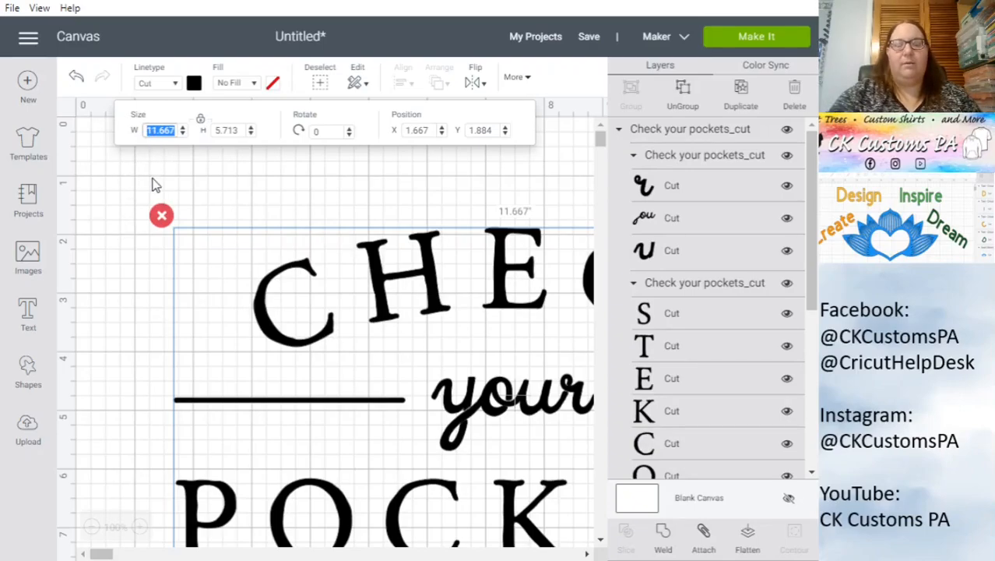
pyautogui.write('9')
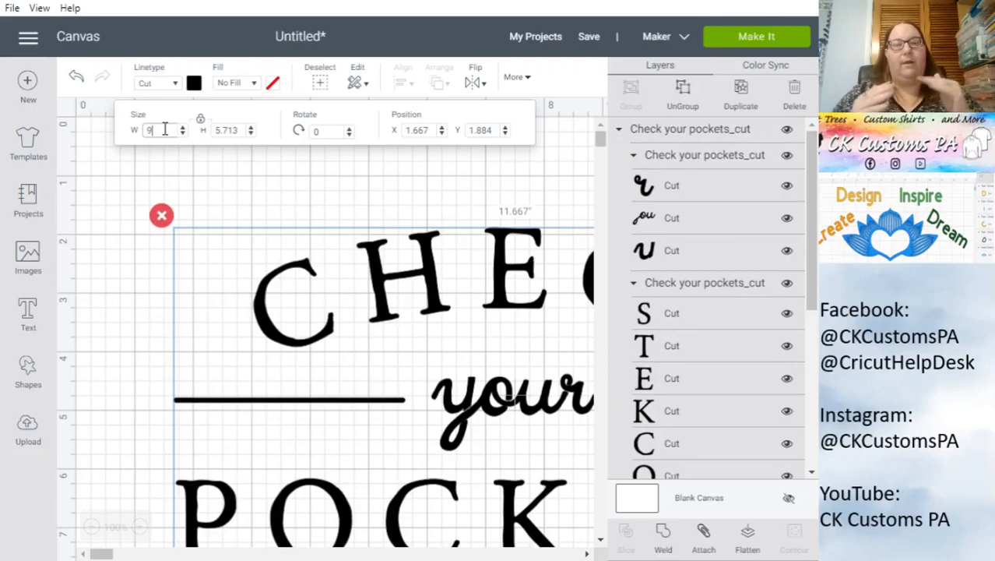
pyautogui.press('Tab')
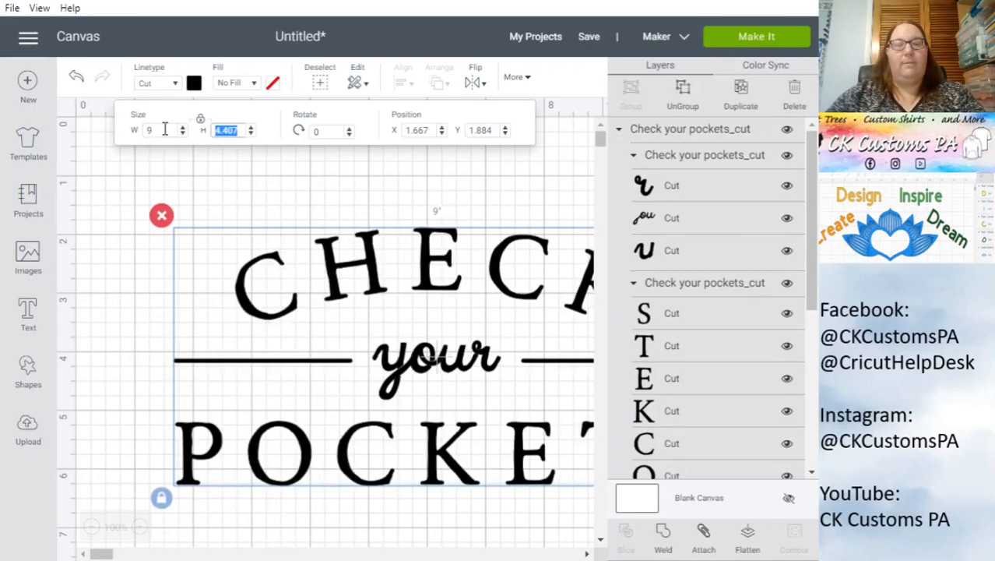
pyautogui.click(144, 355)
# - Reposition the "Check your pockets" design near the canvas's upper-left corner, and delete it from the canvas
pyautogui.moveTo(442, 262); pyautogui.dragTo(344, 235)
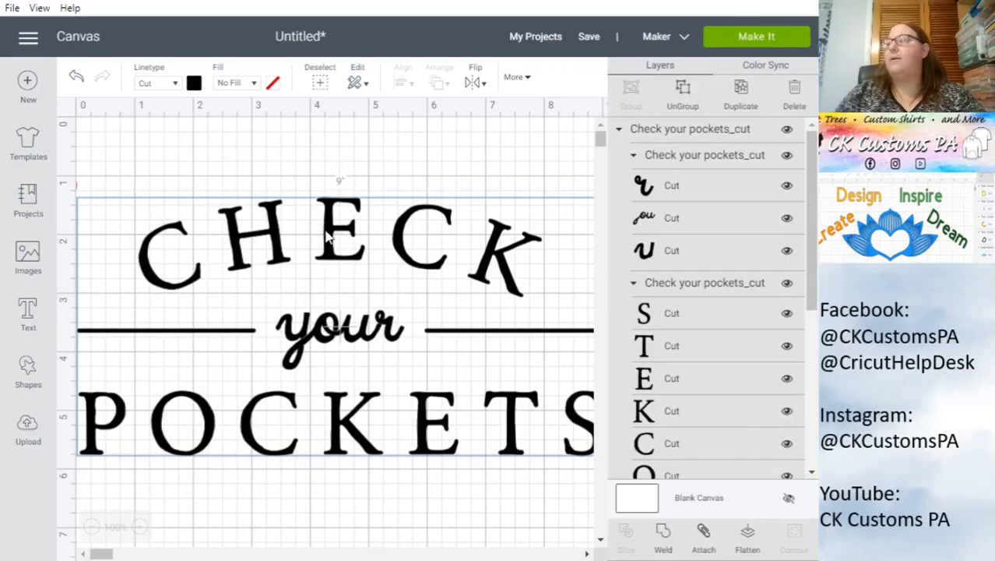
pyautogui.moveTo(333, 246); pyautogui.dragTo(355, 214)
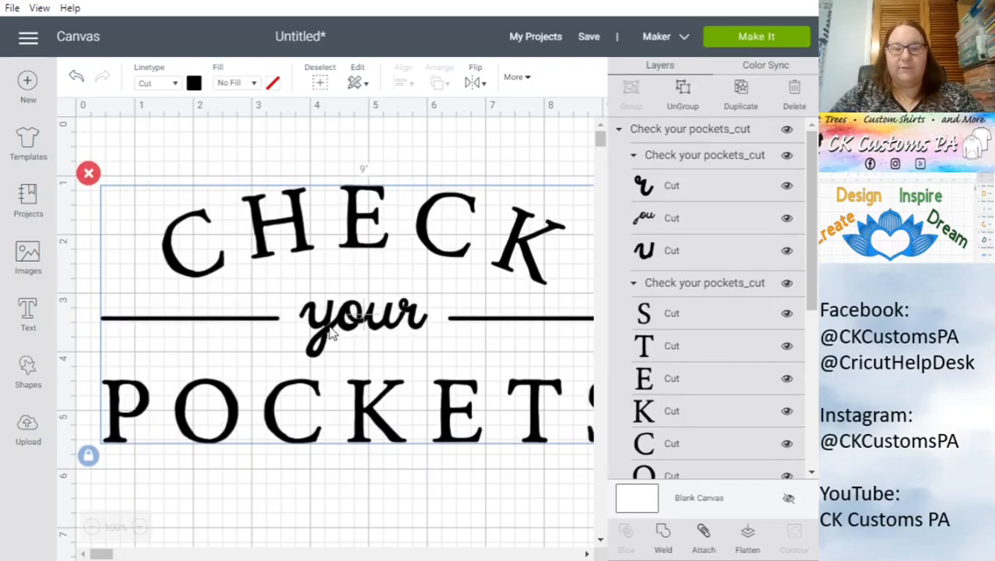
pyautogui.moveTo(360, 285); pyautogui.dragTo(345, 267)
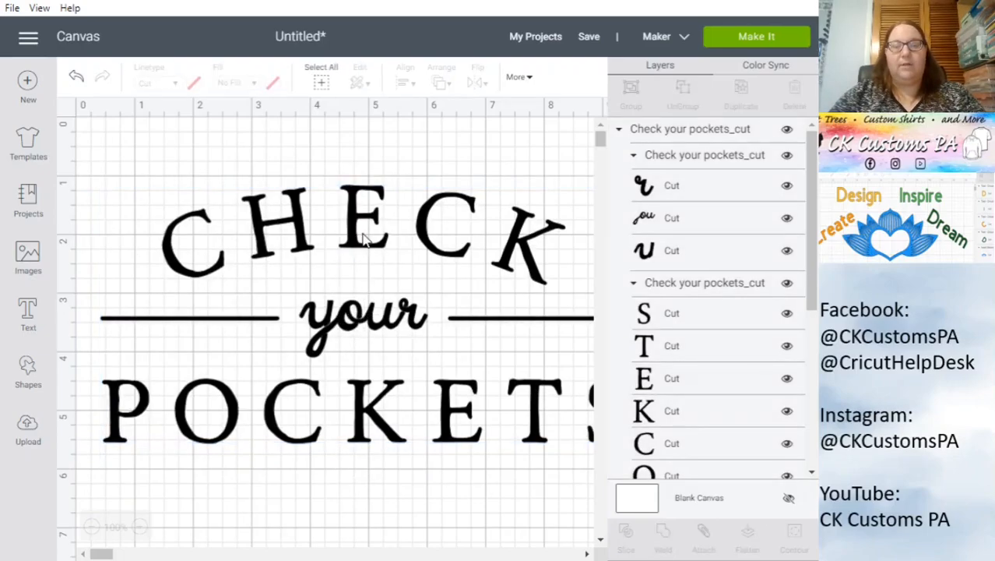
pyautogui.moveTo(362, 233); pyautogui.dragTo(337, 261)
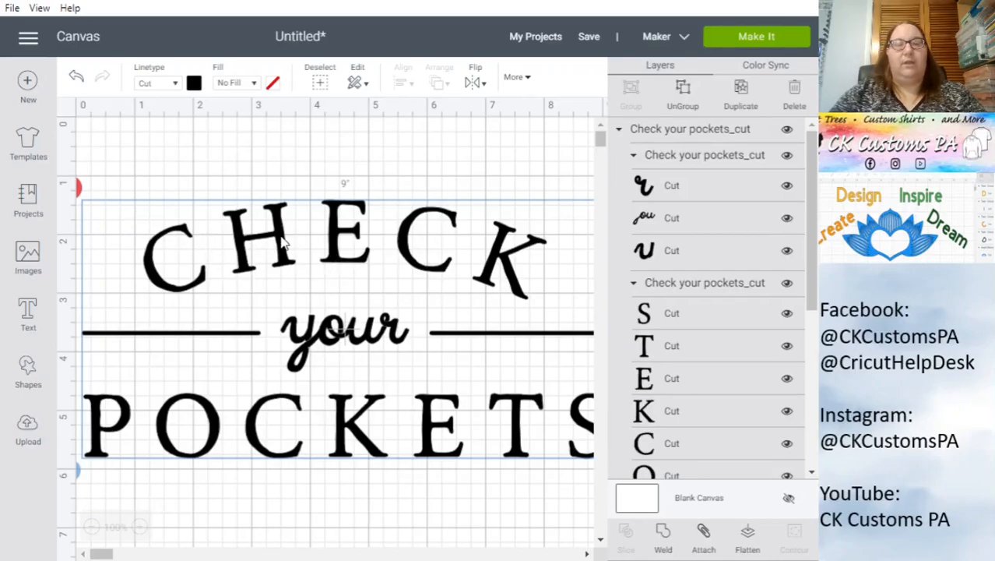
pyautogui.moveTo(290, 242); pyautogui.dragTo(311, 240)
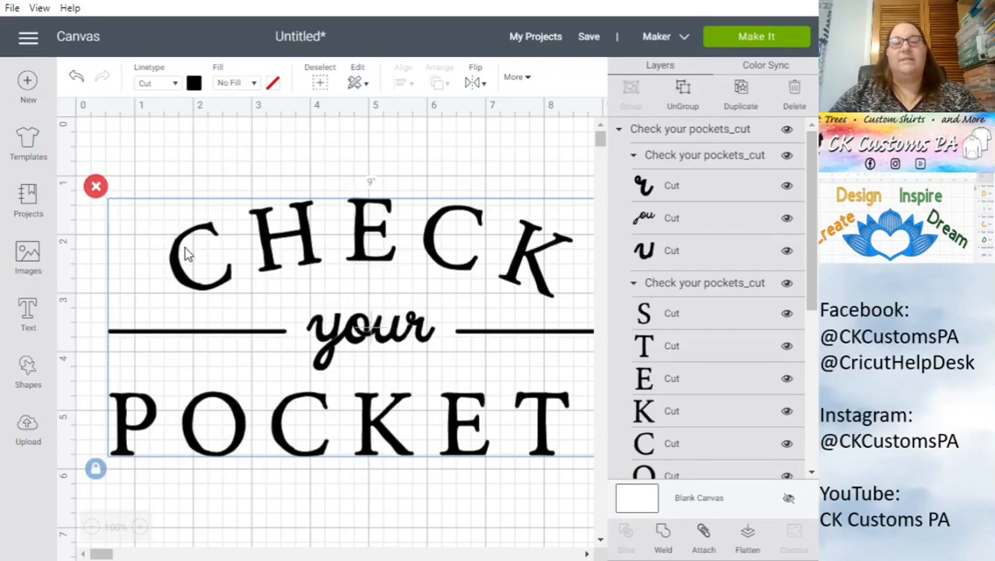
pyautogui.moveTo(179, 262)
pyautogui.mouseDown()
pyautogui.moveTo(162, 288)
pyautogui.moveTo(174, 246)
pyautogui.mouseUp()
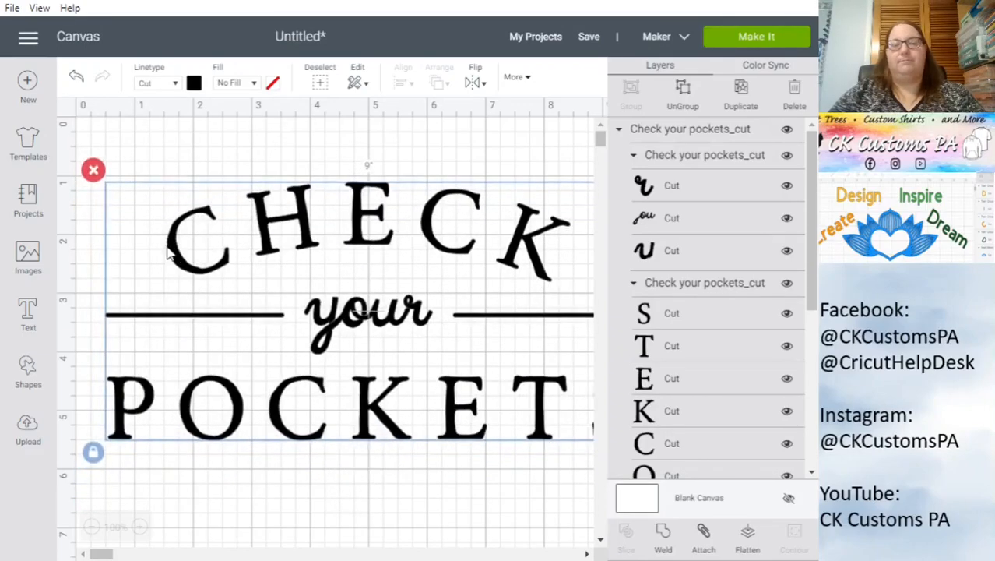
pyautogui.click(94, 170)
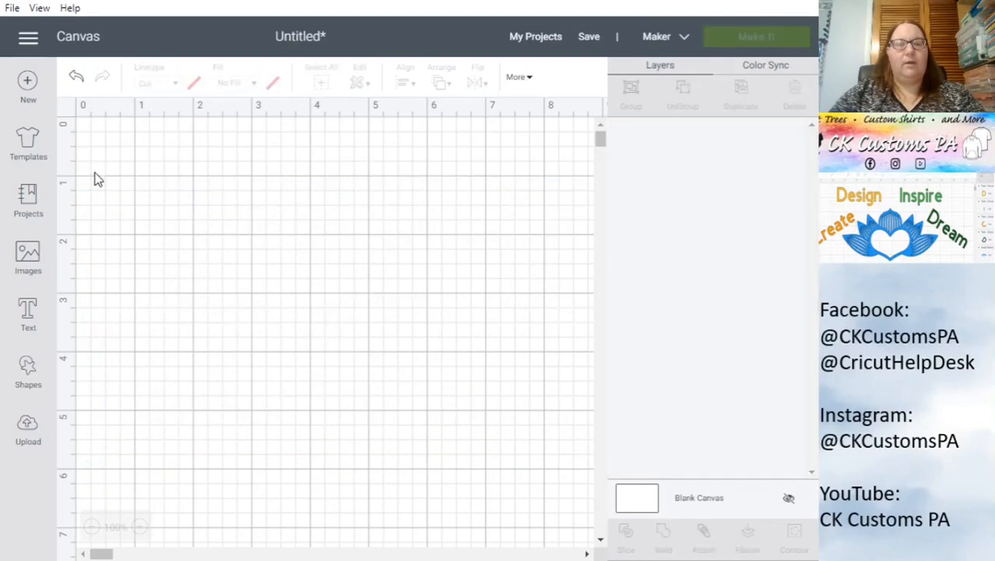
# - Upload the white-background "Check your pockets" picture as a new image and set its image type to Complex
pyautogui.click(28, 432)
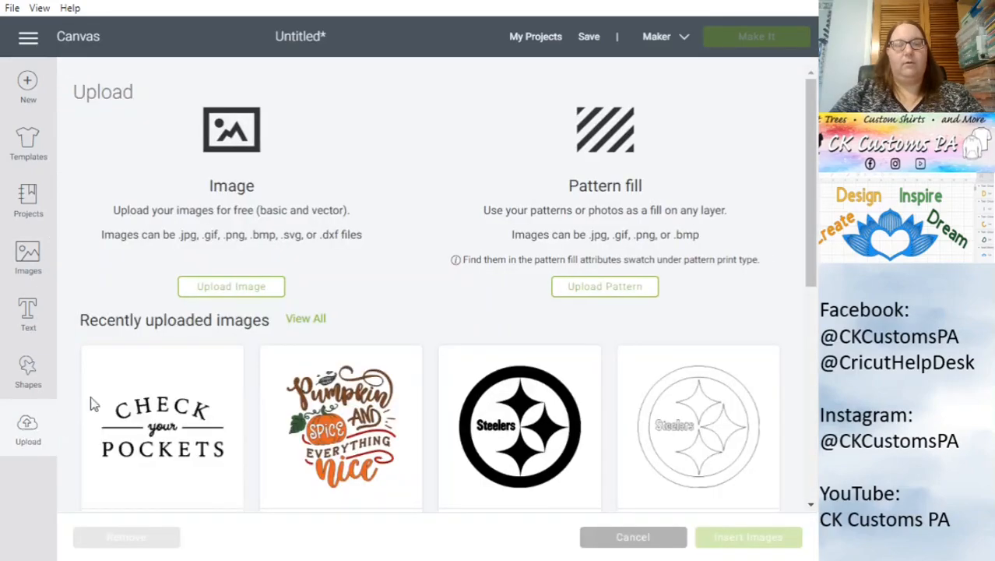
pyautogui.click(216, 289)
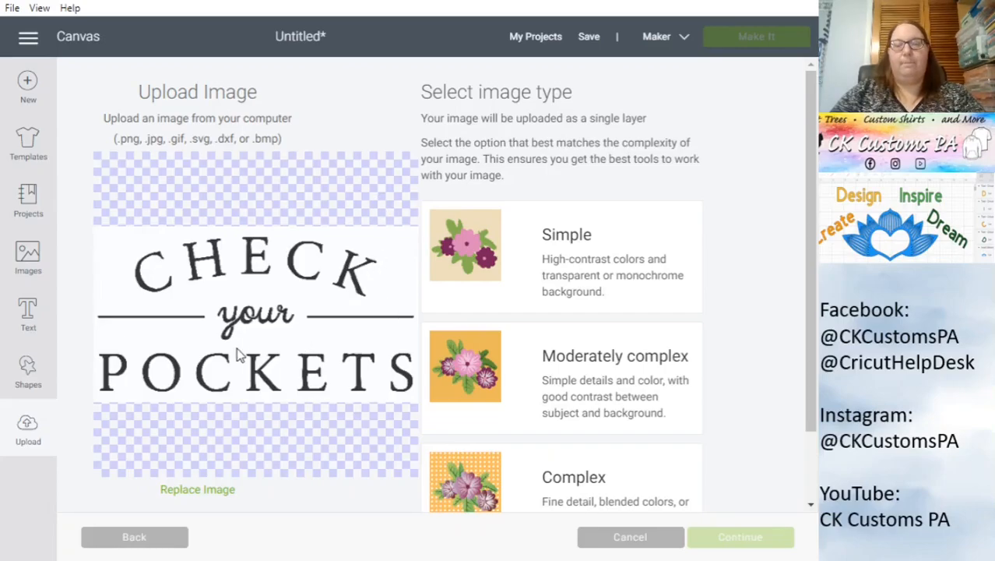
pyautogui.click(576, 487)
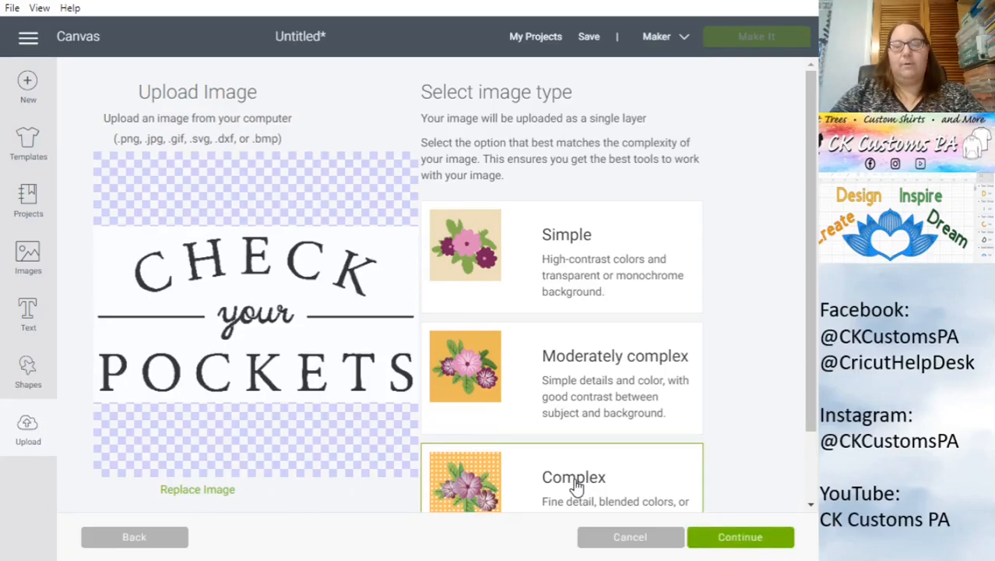
pyautogui.click(724, 543)
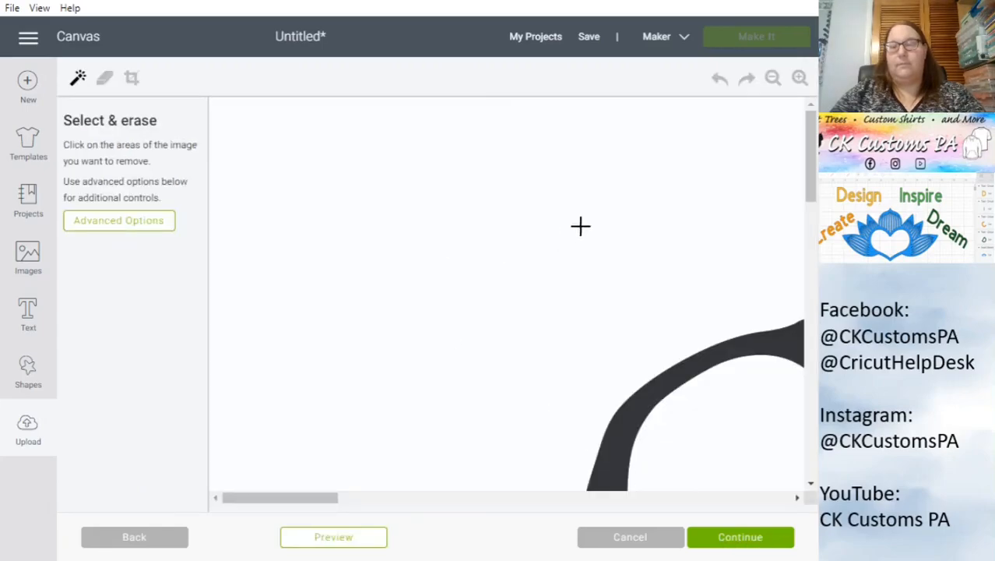
# - Examine the uploaded "Check your pockets" picture at a reduced scale in the background-removal editor
pyautogui.moveTo(318, 498); pyautogui.dragTo(274, 505)
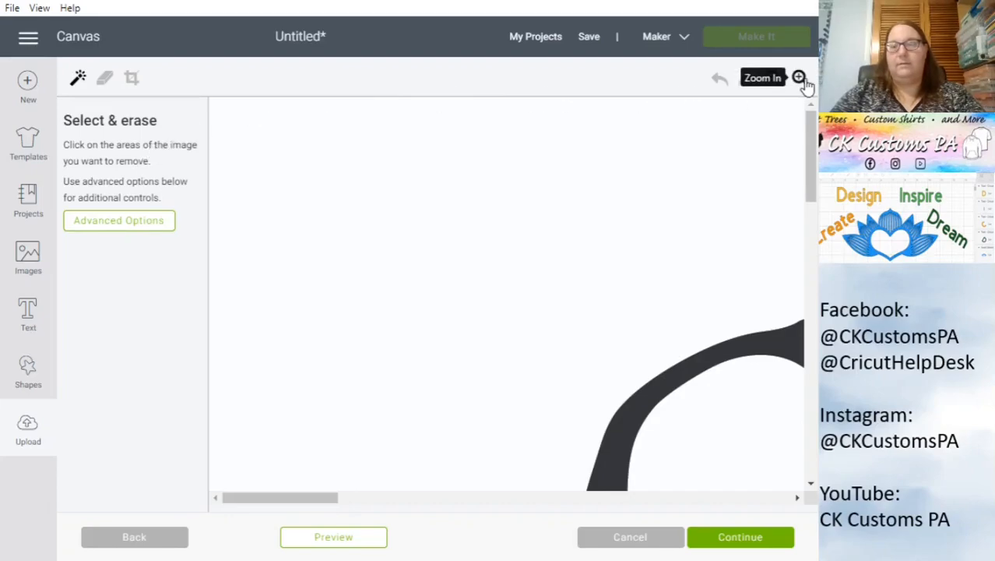
pyautogui.click(772, 79)
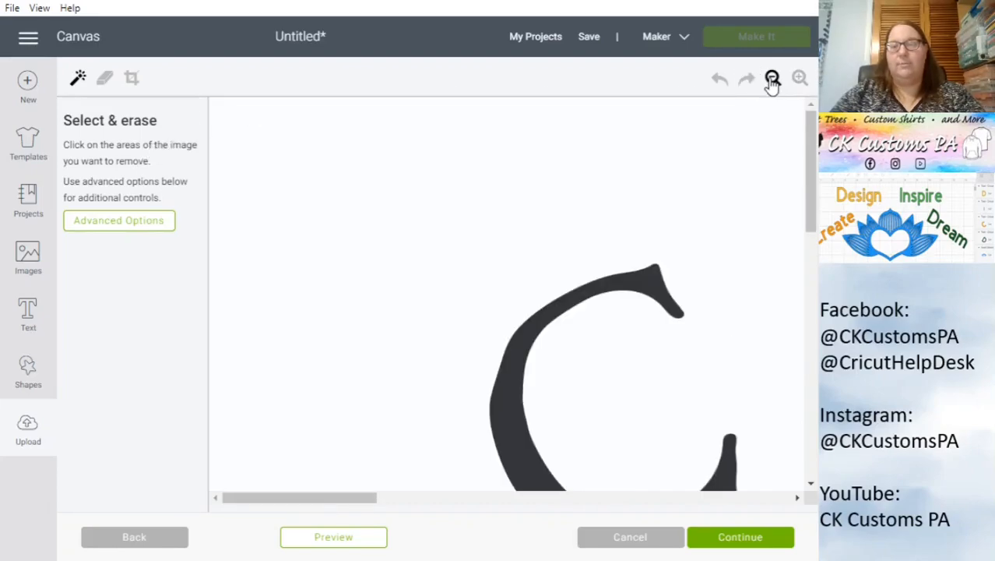
pyautogui.click(772, 80)
pyautogui.click(772, 79)
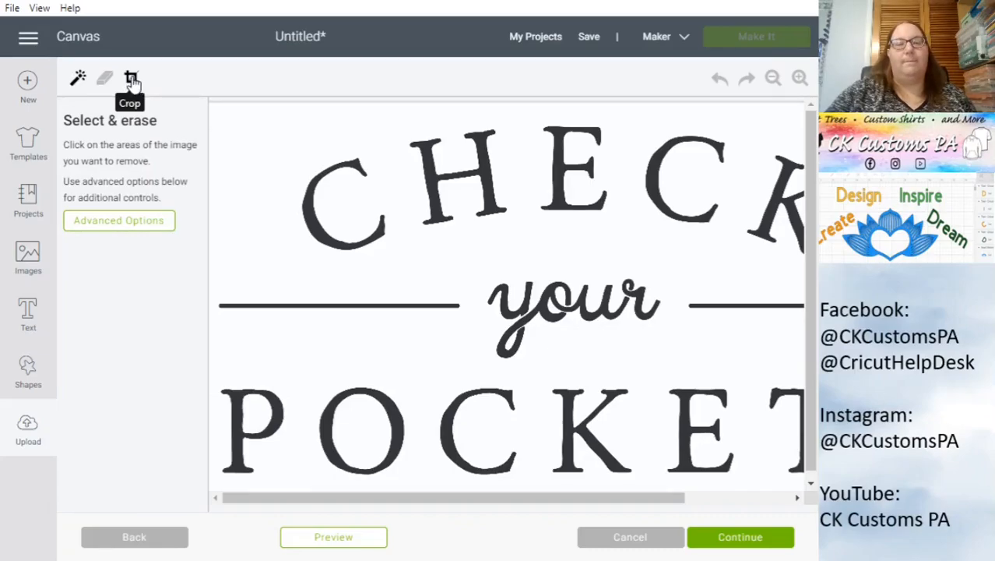
pyautogui.click(773, 78)
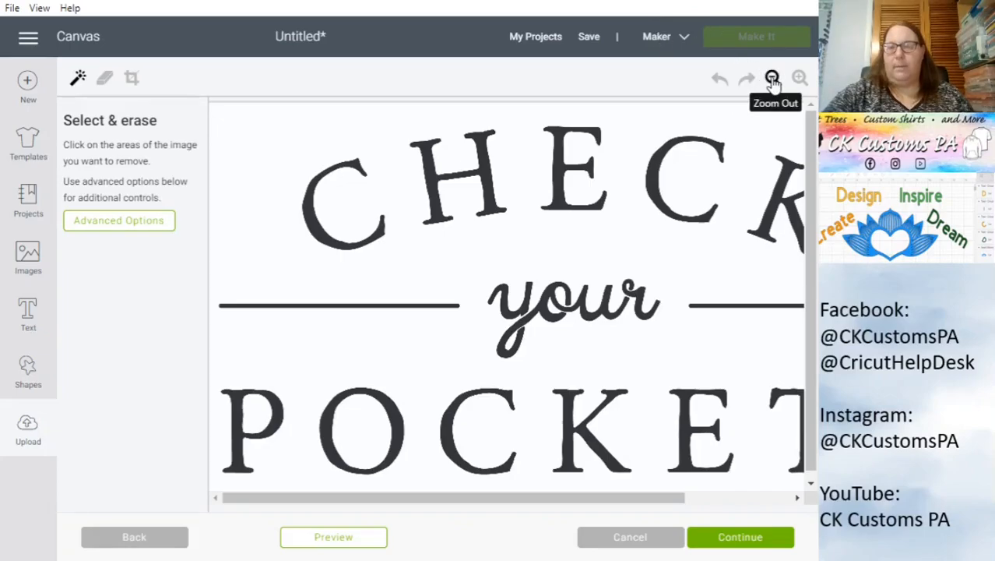
pyautogui.click(772, 78)
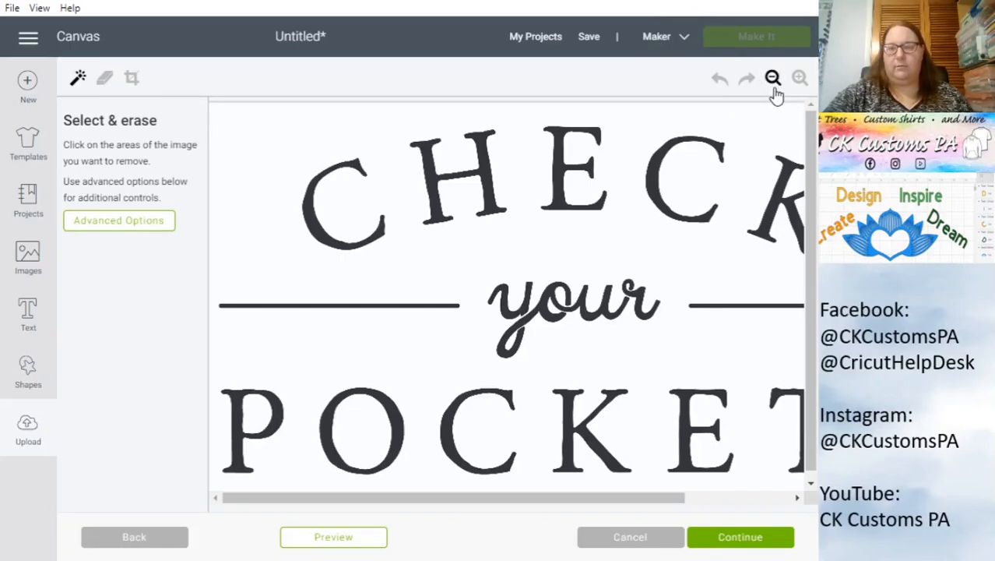
pyautogui.click(773, 78)
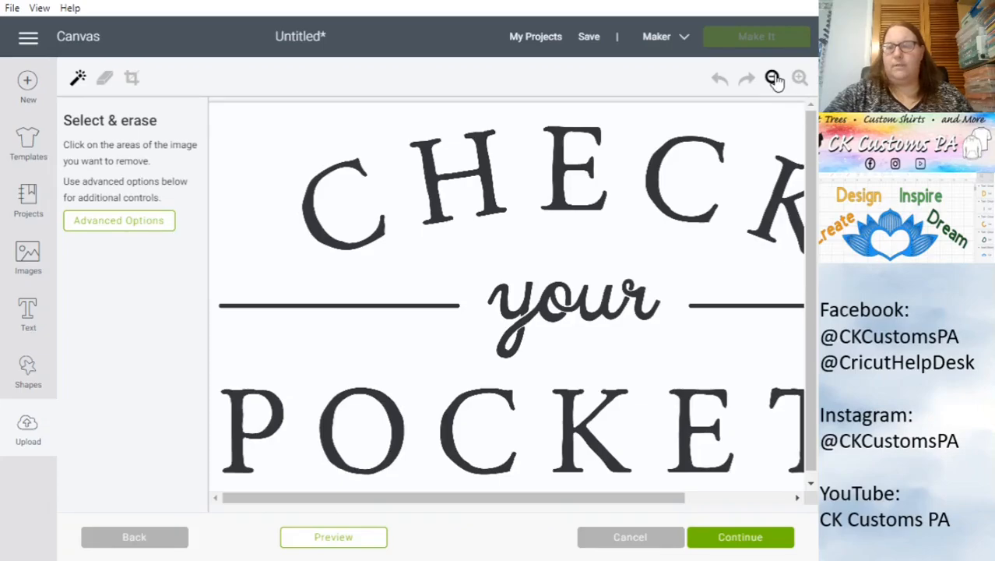
pyautogui.click(773, 78)
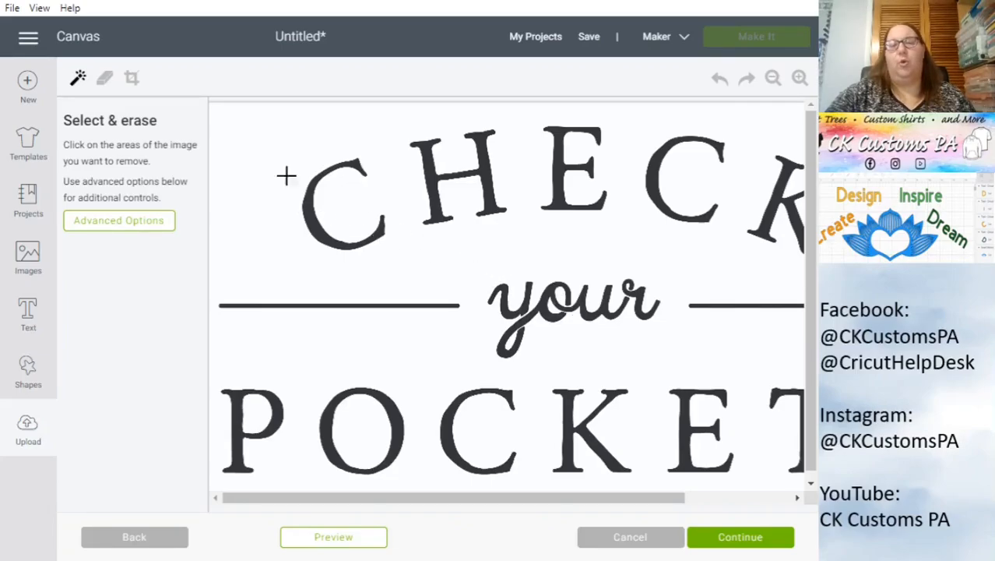
# - Try cropping the picture to only the word "your", and undo the crop
pyautogui.click(132, 81)
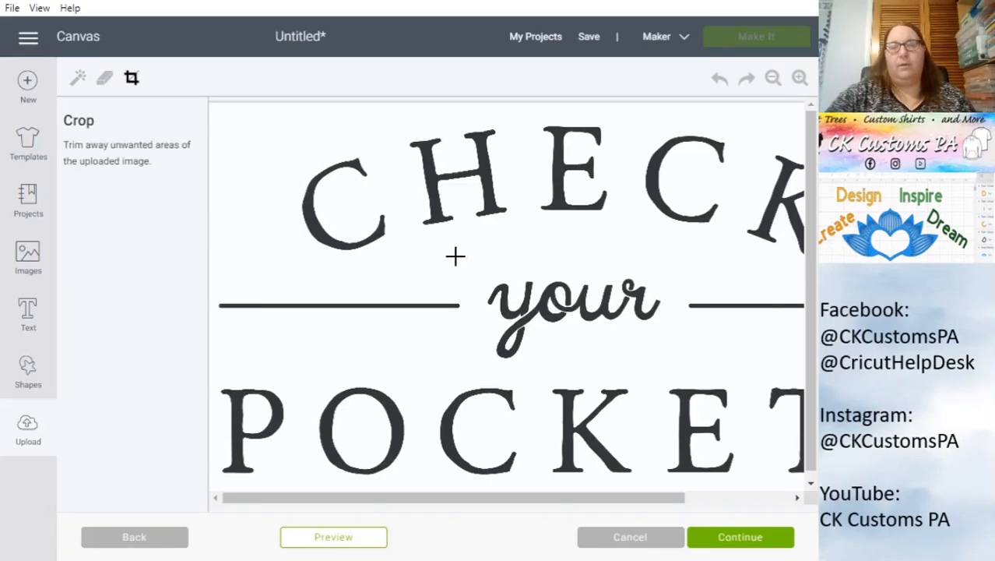
pyautogui.moveTo(470, 261); pyautogui.dragTo(676, 370)
pyautogui.click(773, 79)
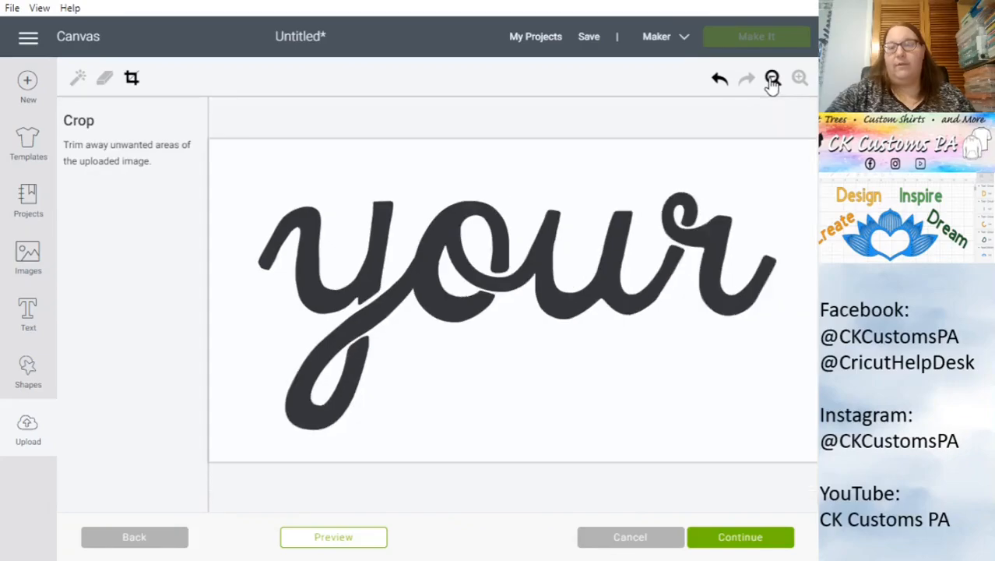
pyautogui.click(774, 79)
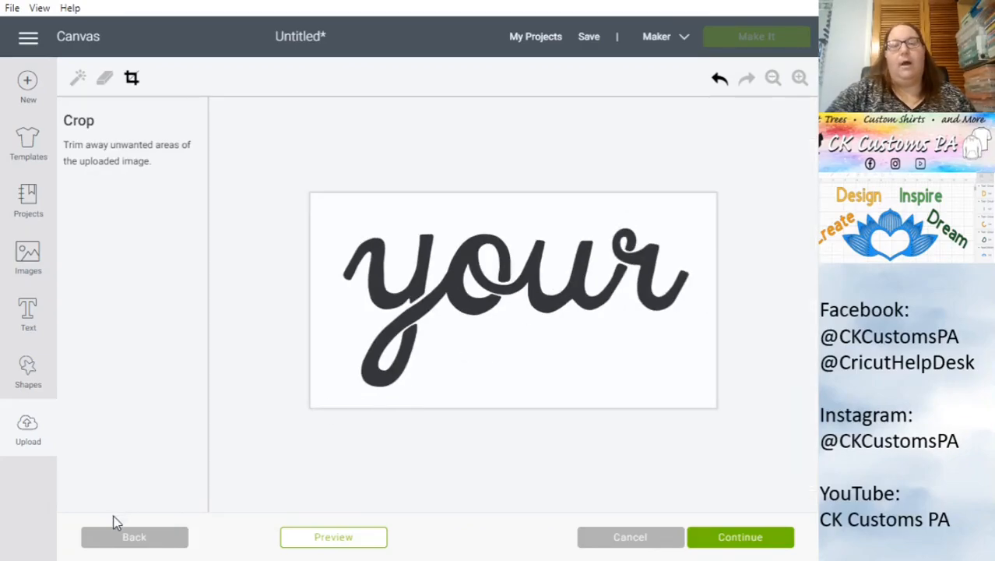
pyautogui.click(718, 84)
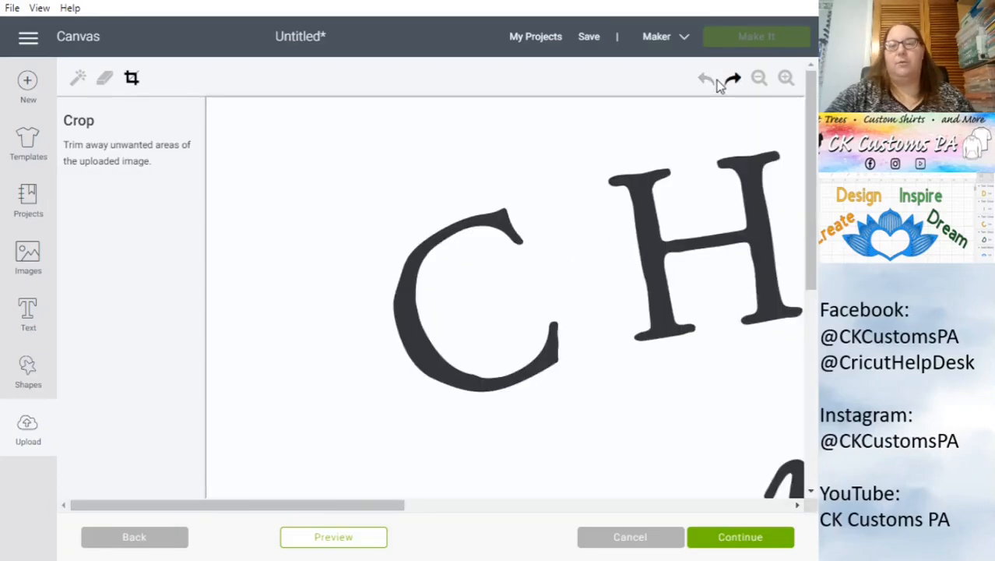
pyautogui.click(773, 81)
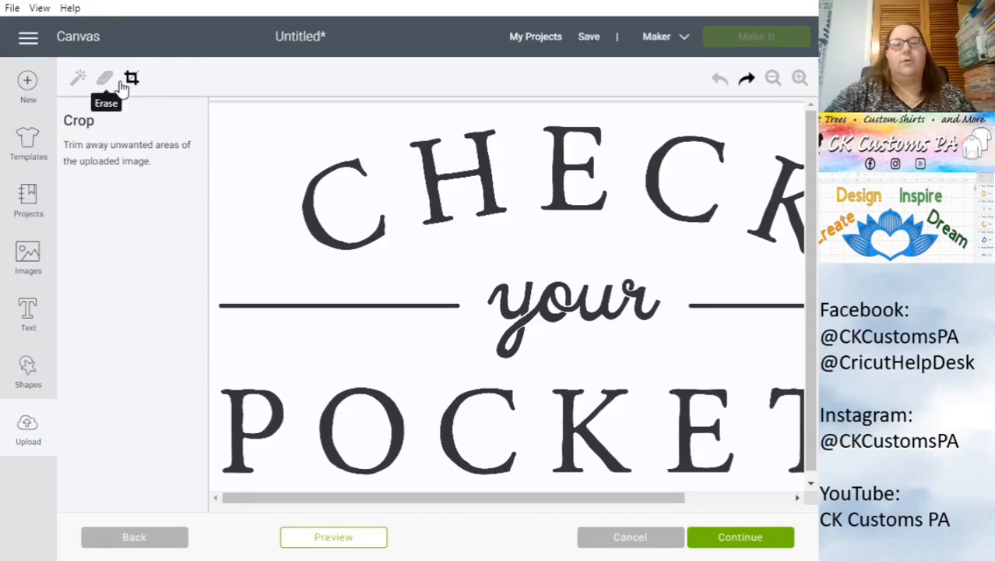
# - Enlarge the eraser, erase background patches in the picture's upper-left corner and beside the first C, and undo the last stroke
pyautogui.click(105, 81)
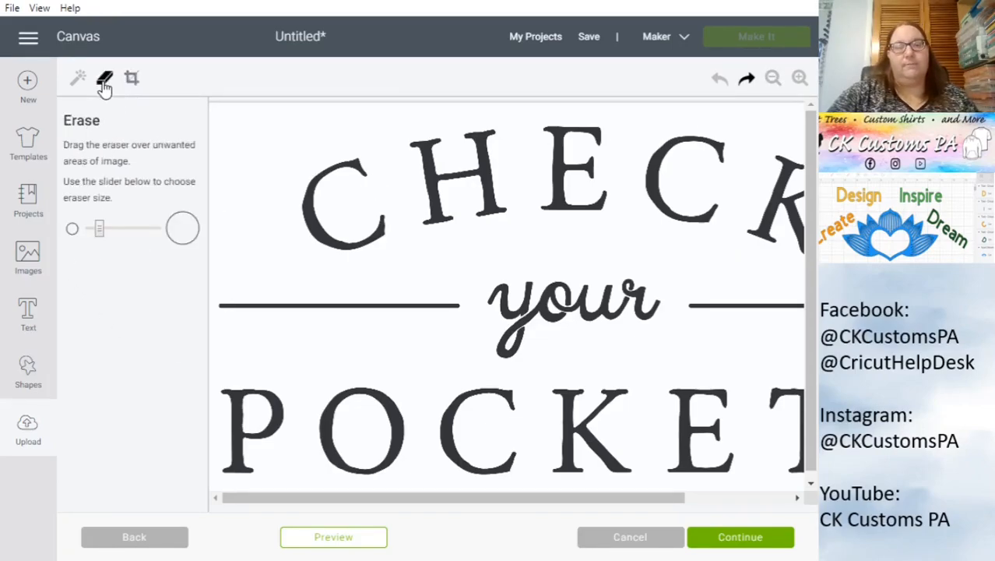
pyautogui.moveTo(99, 232); pyautogui.dragTo(129, 239)
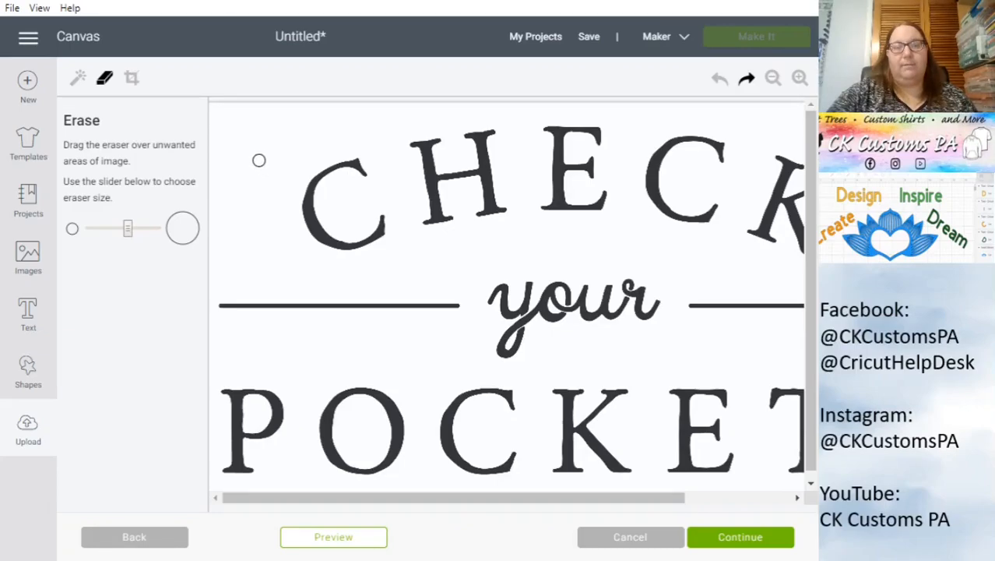
pyautogui.moveTo(127, 229); pyautogui.dragTo(163, 238)
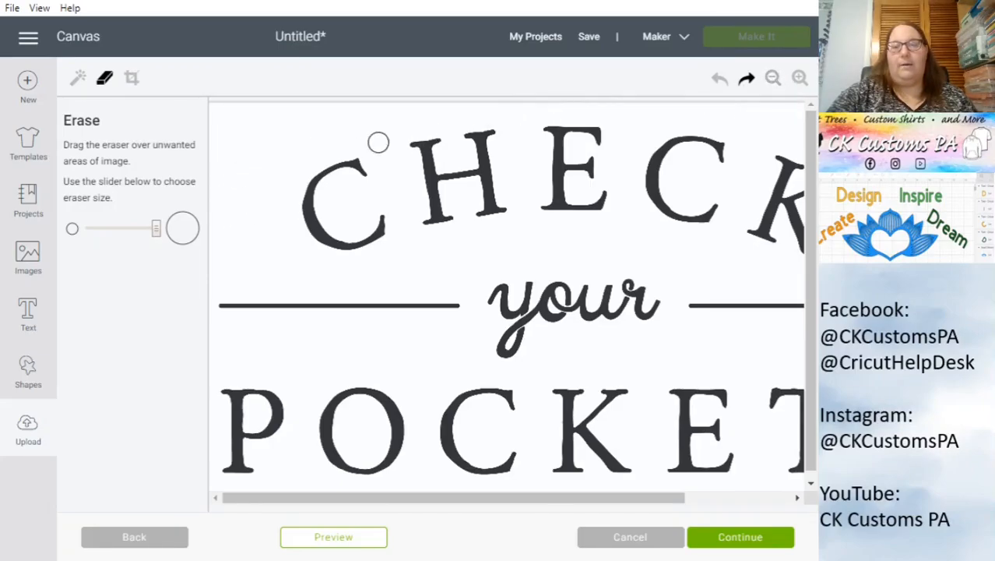
pyautogui.moveTo(276, 122)
pyautogui.mouseDown()
pyautogui.moveTo(233, 146)
pyautogui.moveTo(233, 159)
pyautogui.moveTo(277, 130)
pyautogui.moveTo(275, 144)
pyautogui.moveTo(225, 176)
pyautogui.moveTo(249, 173)
pyautogui.moveTo(295, 139)
pyautogui.moveTo(284, 117)
pyautogui.moveTo(263, 119)
pyautogui.moveTo(225, 140)
pyautogui.moveTo(220, 185)
pyautogui.mouseUp()
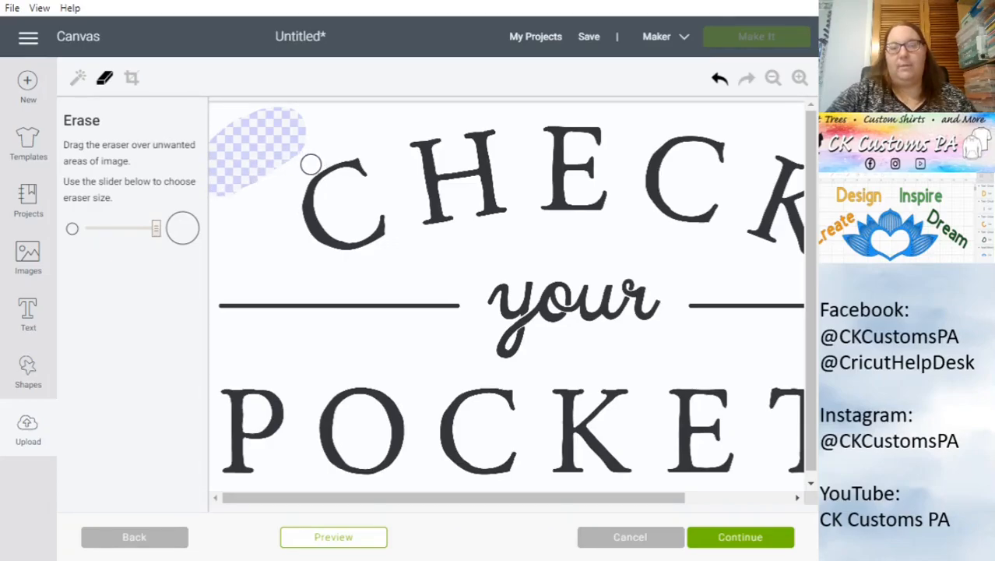
pyautogui.moveTo(313, 164); pyautogui.dragTo(296, 189)
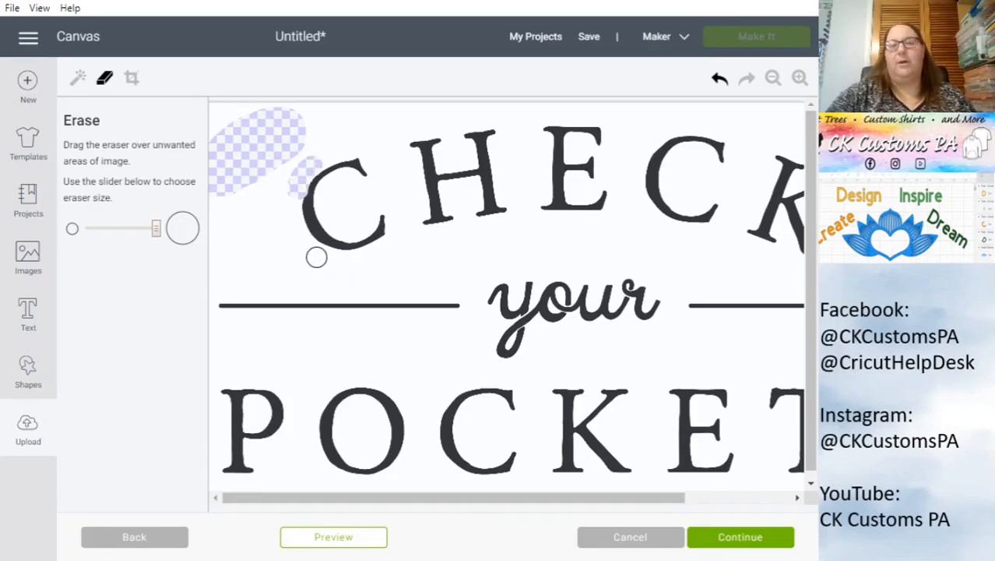
pyautogui.click(721, 80)
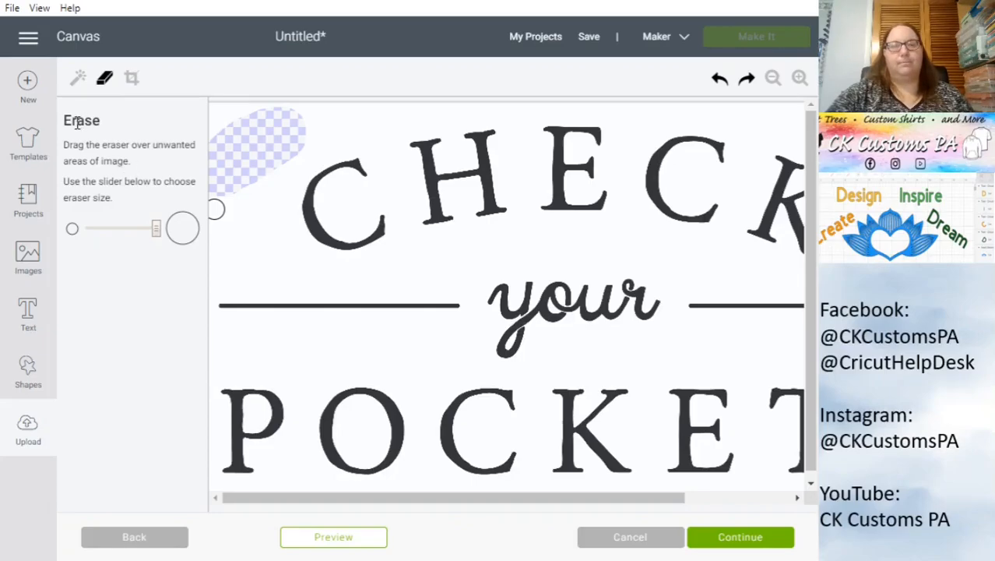
# - In the advanced Select & erase options, reduce the colors to 2 and set the color tolerance to 90
pyautogui.click(78, 80)
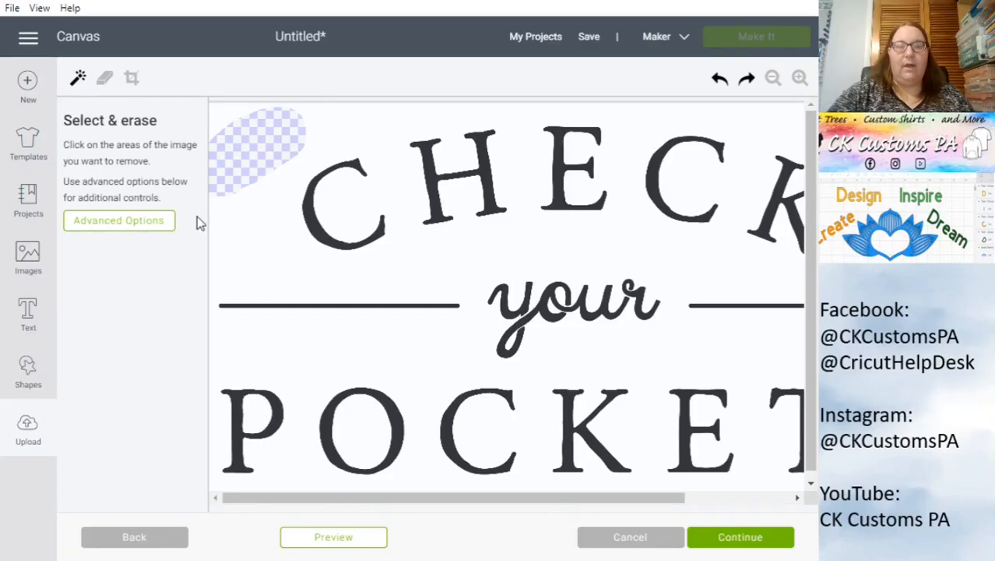
pyautogui.click(145, 231)
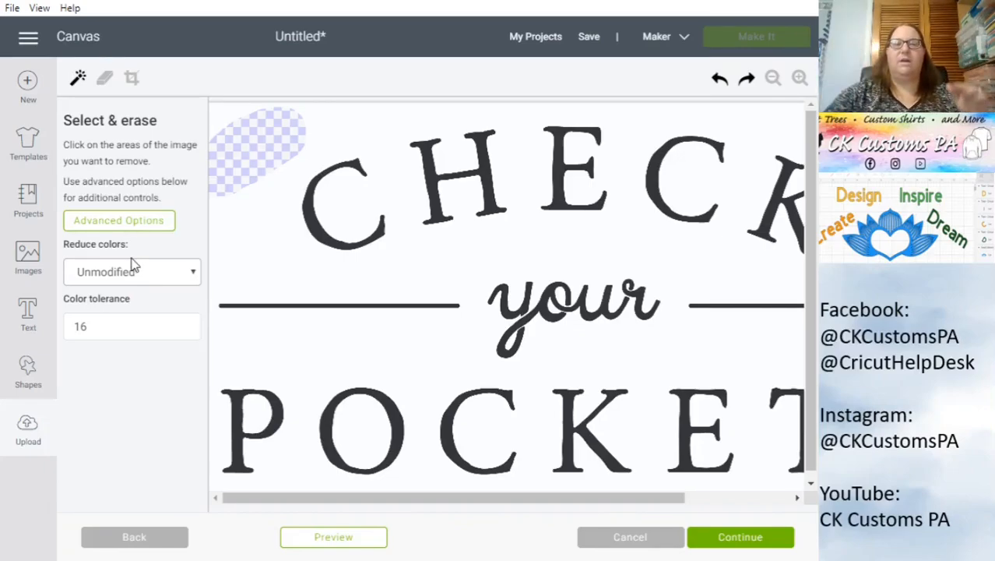
pyautogui.click(143, 11)
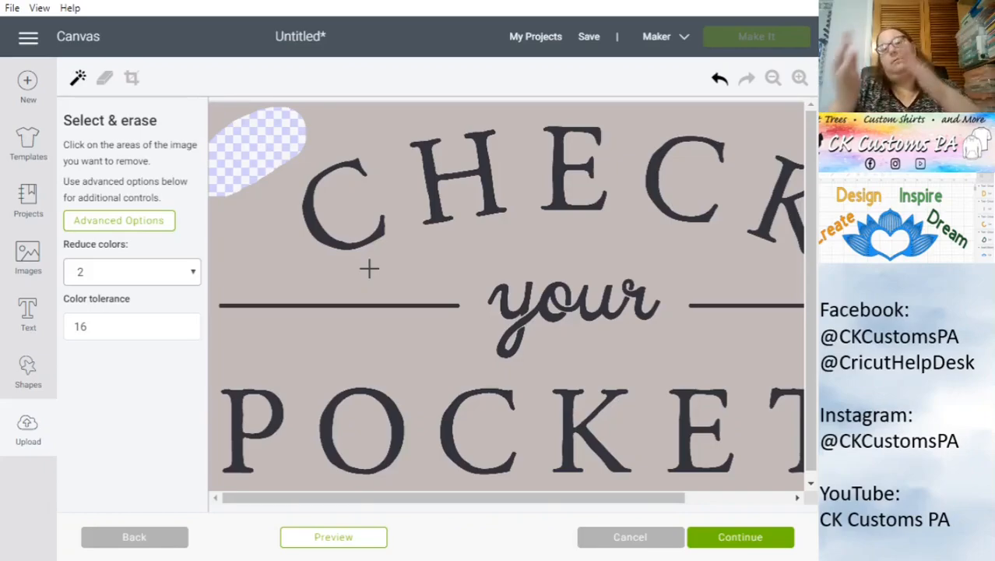
pyautogui.click(93, 328)
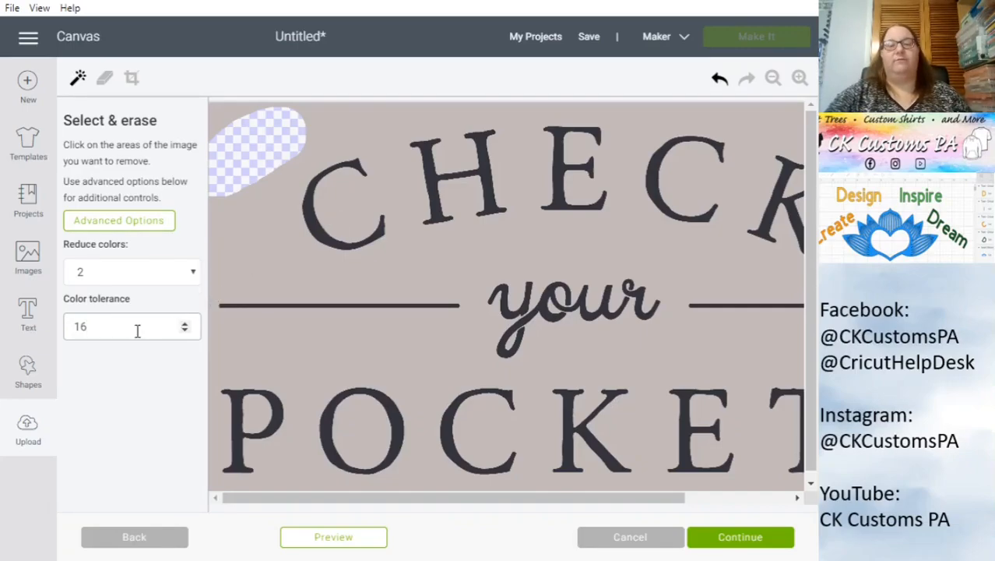
pyautogui.doubleClick(99, 328)
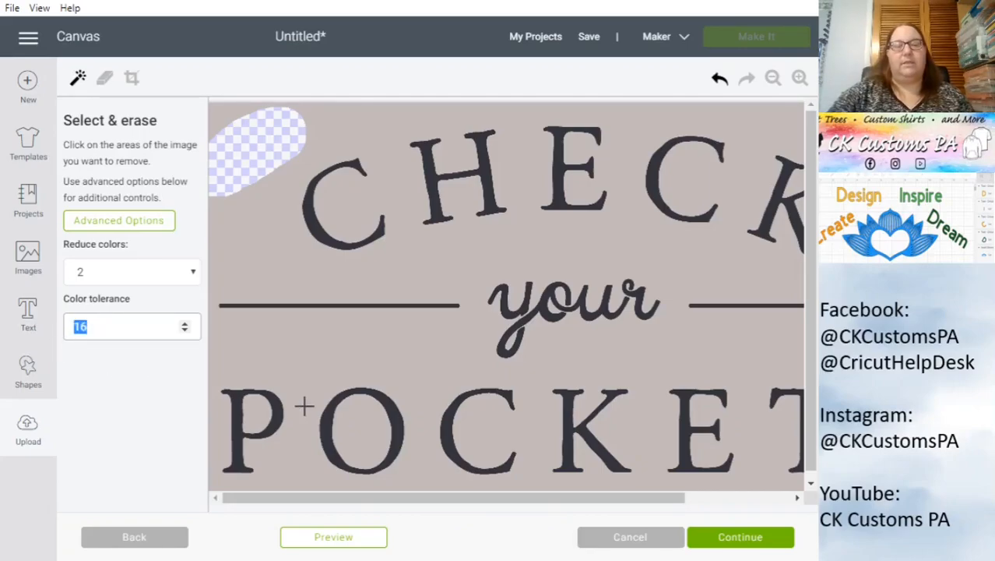
pyautogui.write('90')
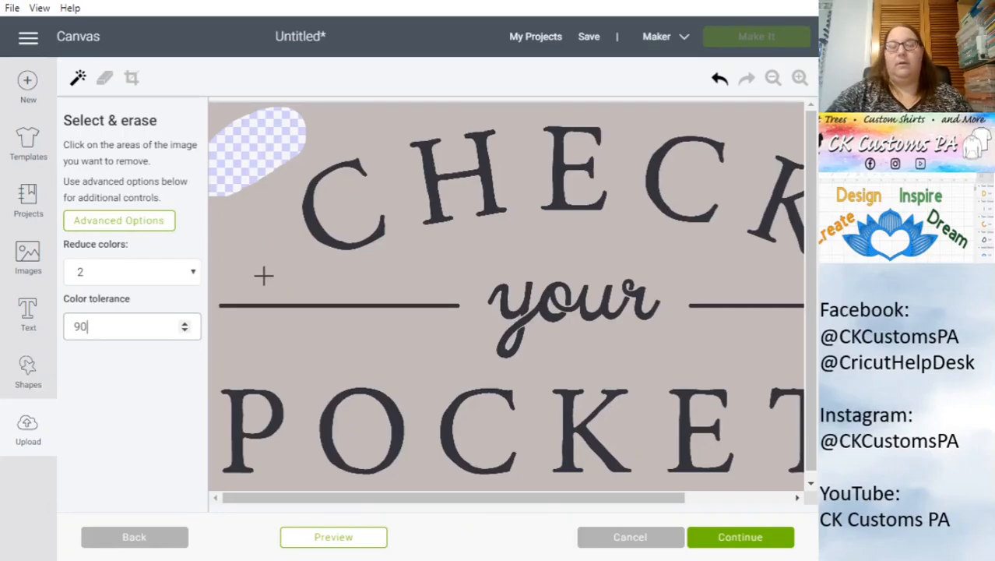
# - Remove the background around the lettering and inside the O and P of "POCKETS", and preview the cleaned image
pyautogui.click(263, 263)
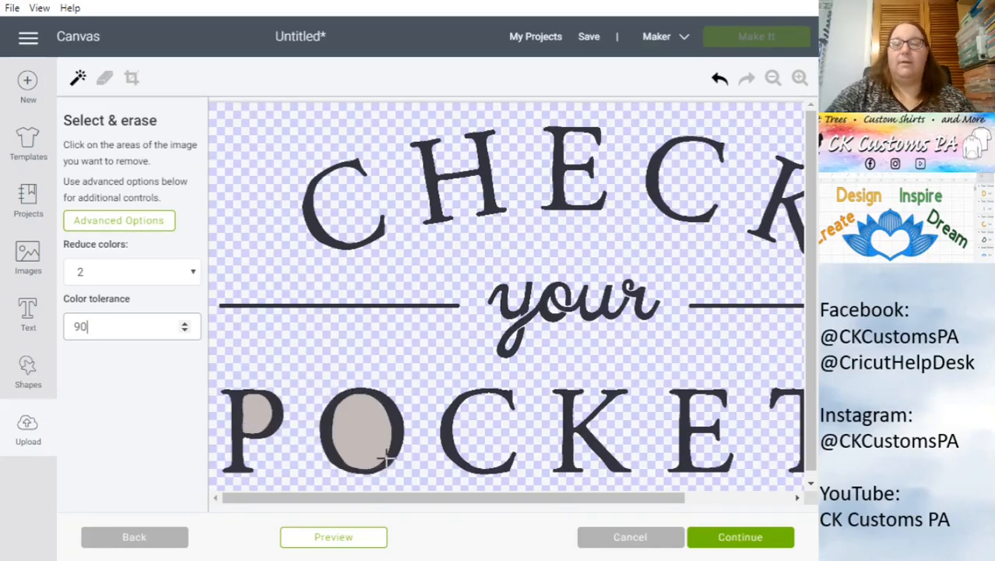
pyautogui.click(358, 431)
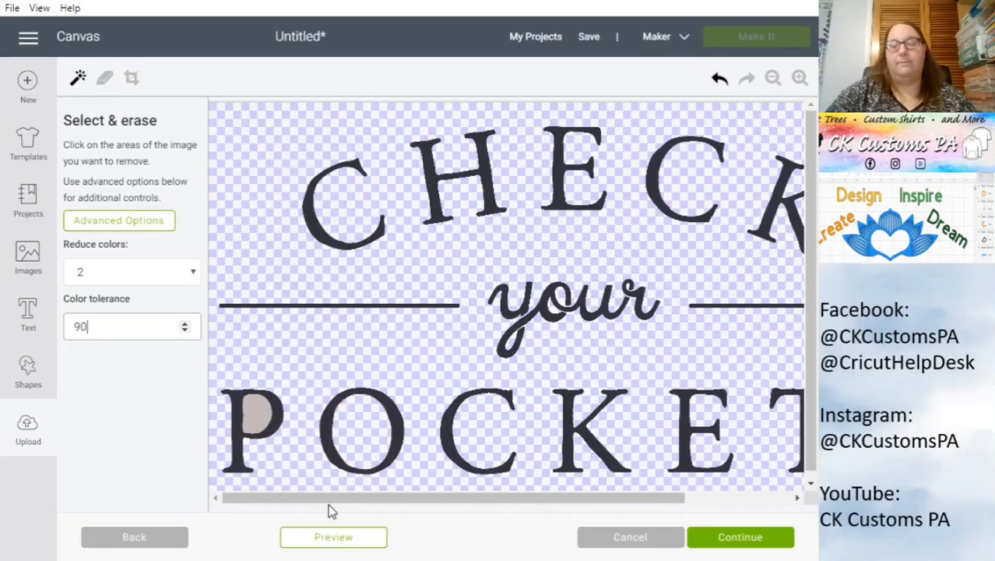
pyautogui.moveTo(331, 497)
pyautogui.mouseDown()
pyautogui.moveTo(456, 516)
pyautogui.moveTo(311, 497)
pyautogui.mouseUp()
pyautogui.scroll(-1, 446, 384)
pyautogui.scroll(1, 446, 385)
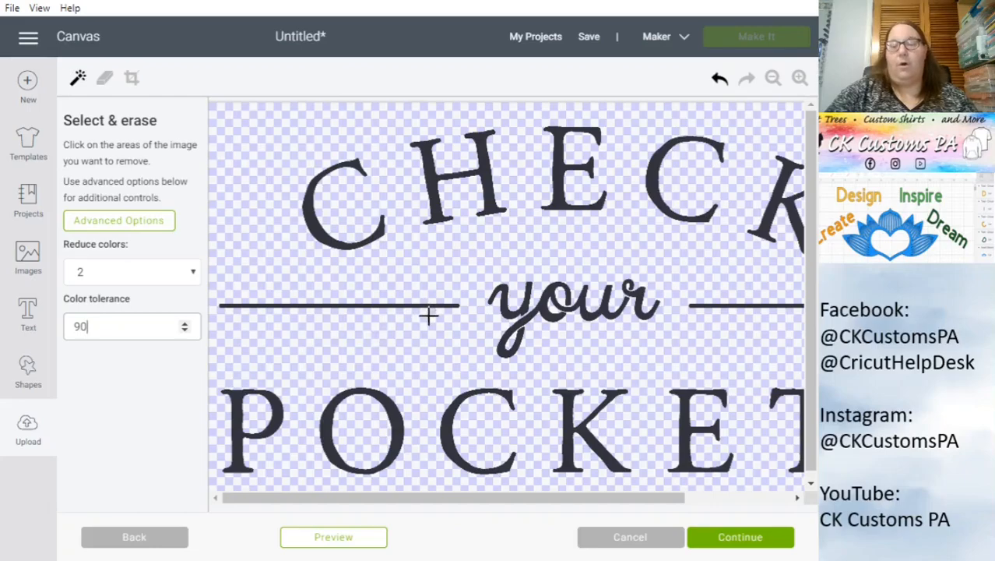
pyautogui.click(339, 544)
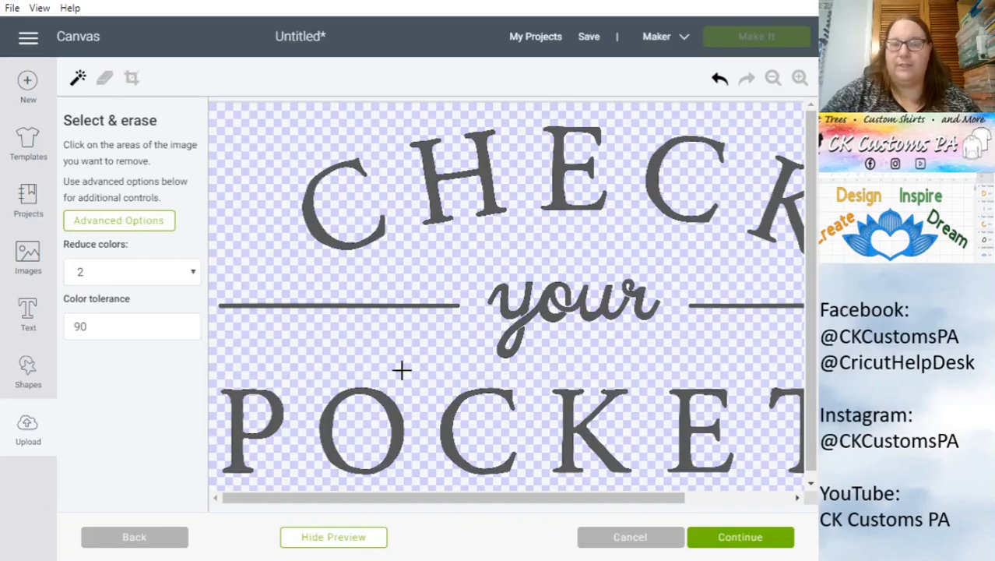
pyautogui.click(106, 81)
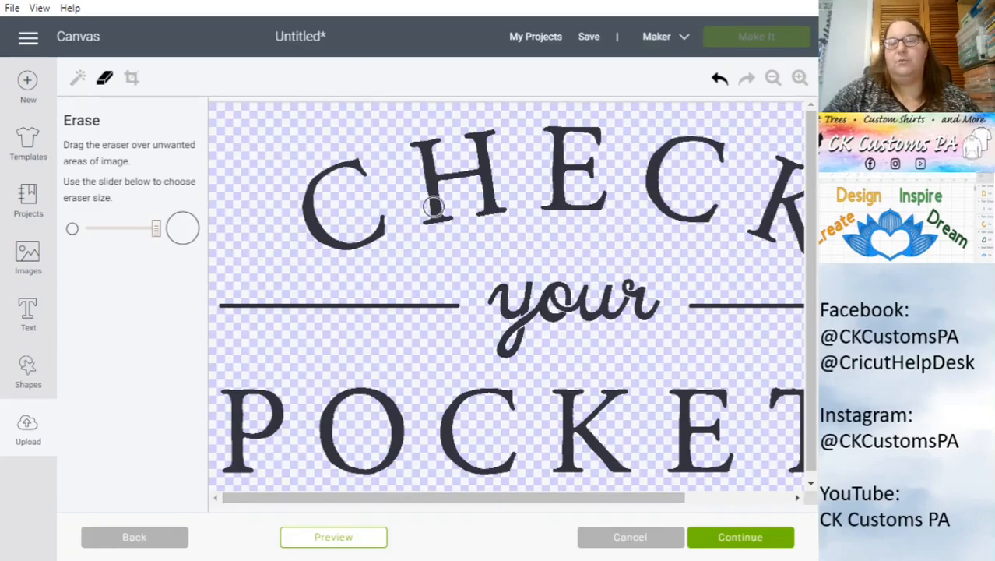
# - Save the cleaned picture as a Cut image with the tag "laundry"
pyautogui.click(752, 545)
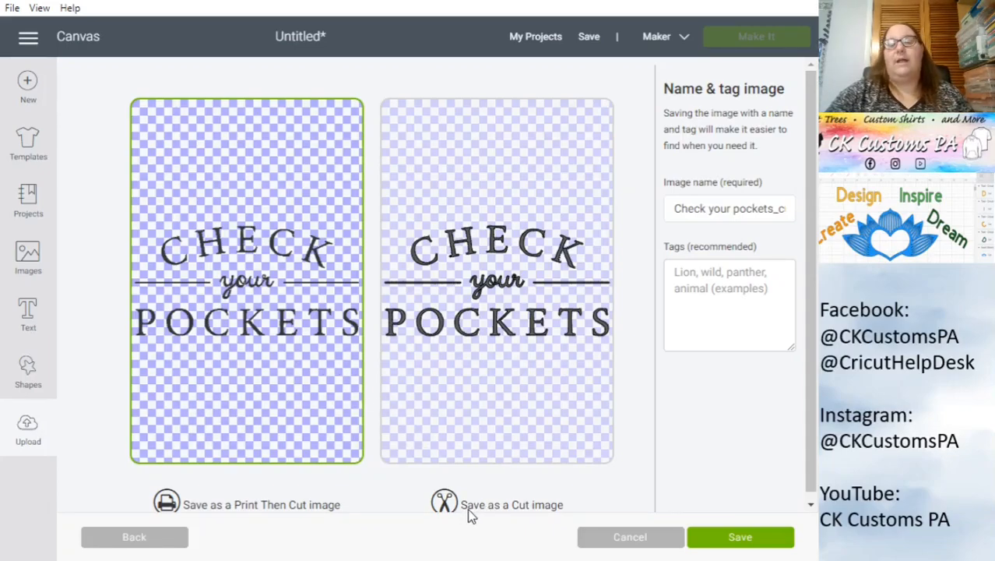
pyautogui.click(510, 300)
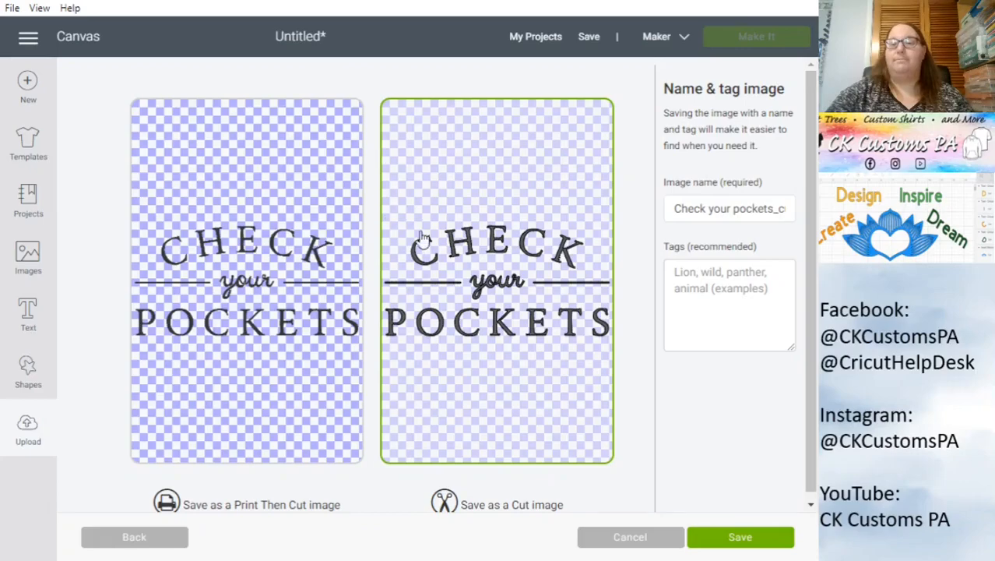
pyautogui.click(718, 282)
pyautogui.write('laundry')
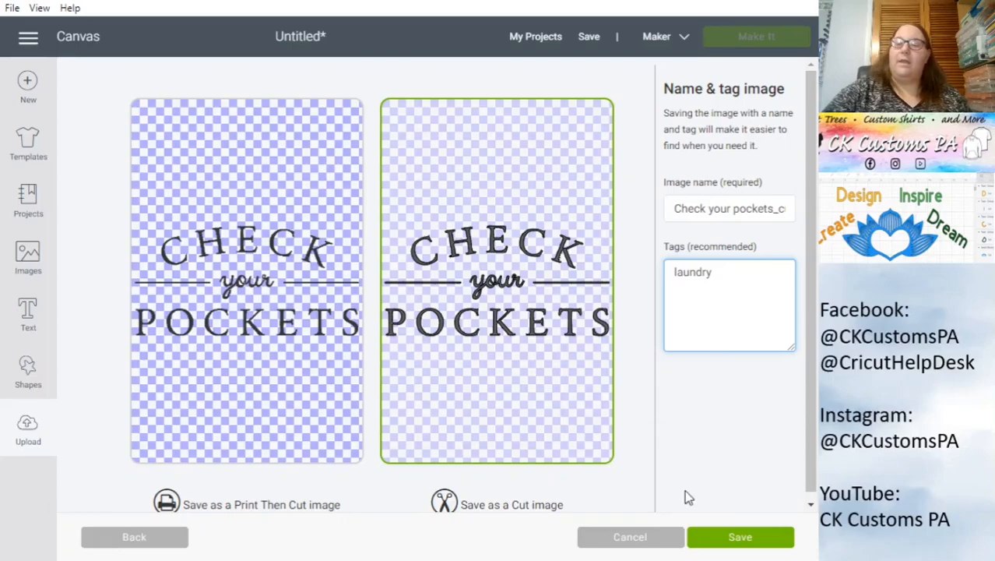
pyautogui.click(745, 539)
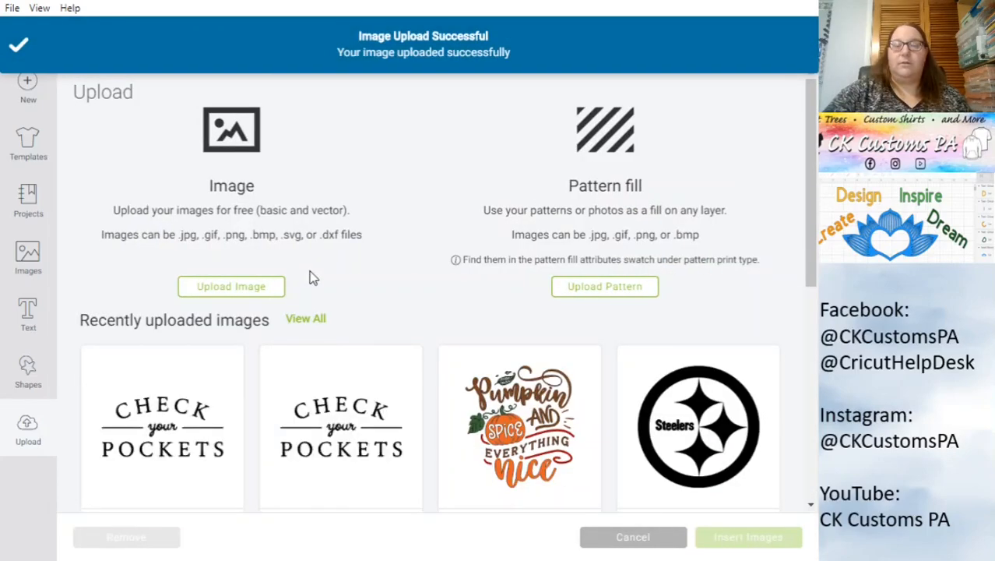
# - Choose the most recently uploaded "Check your pockets" image, leaving the other version unselected, and insert it on the canvas
pyautogui.scroll(-3, 309, 278)
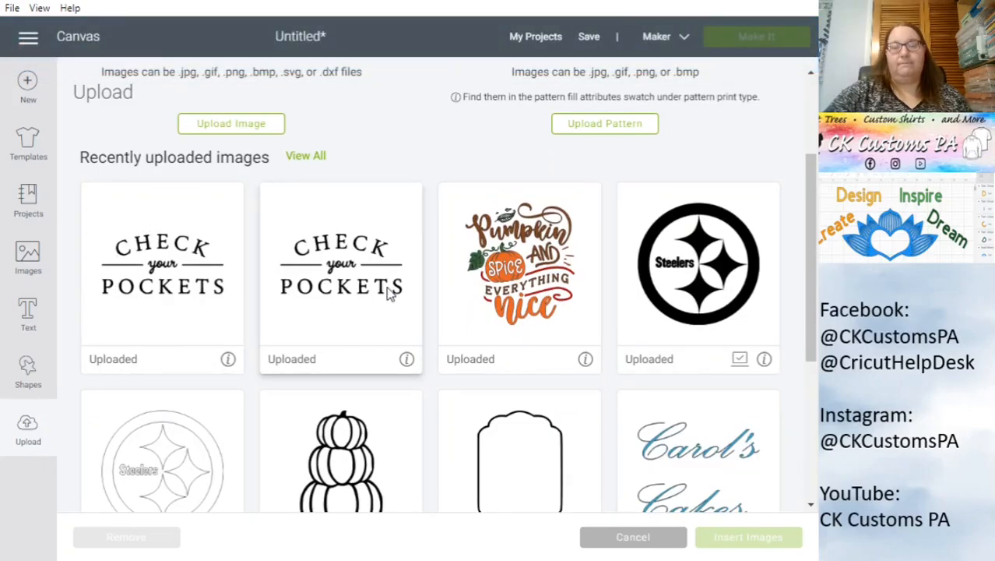
pyautogui.click(150, 270)
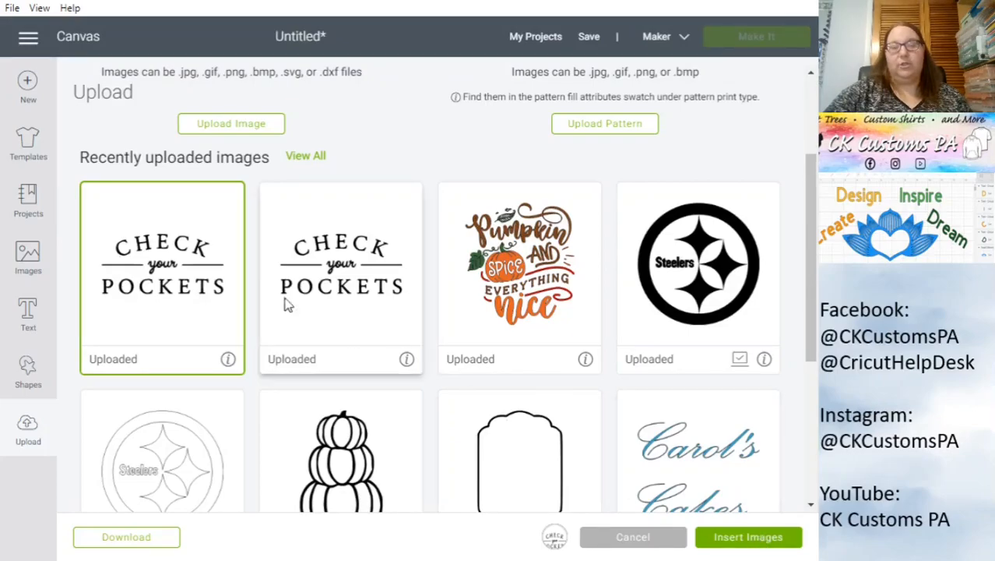
pyautogui.click(338, 266)
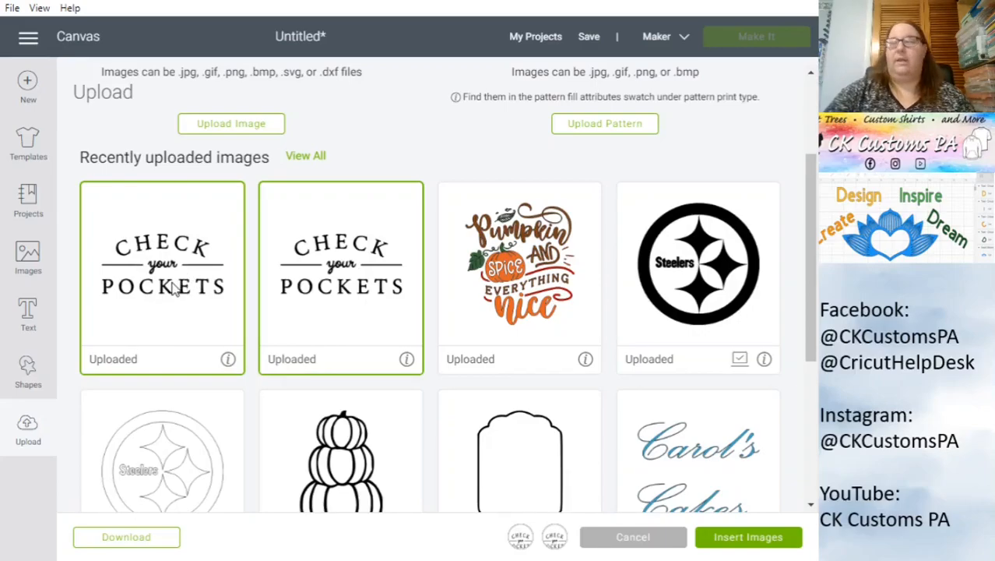
pyautogui.click(358, 289)
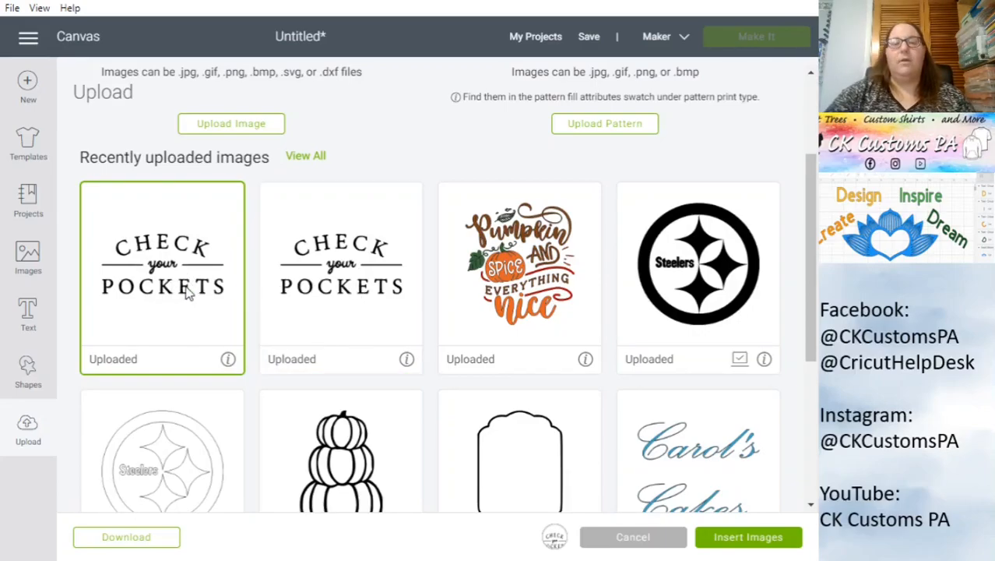
pyautogui.click(181, 291)
pyautogui.click(142, 292)
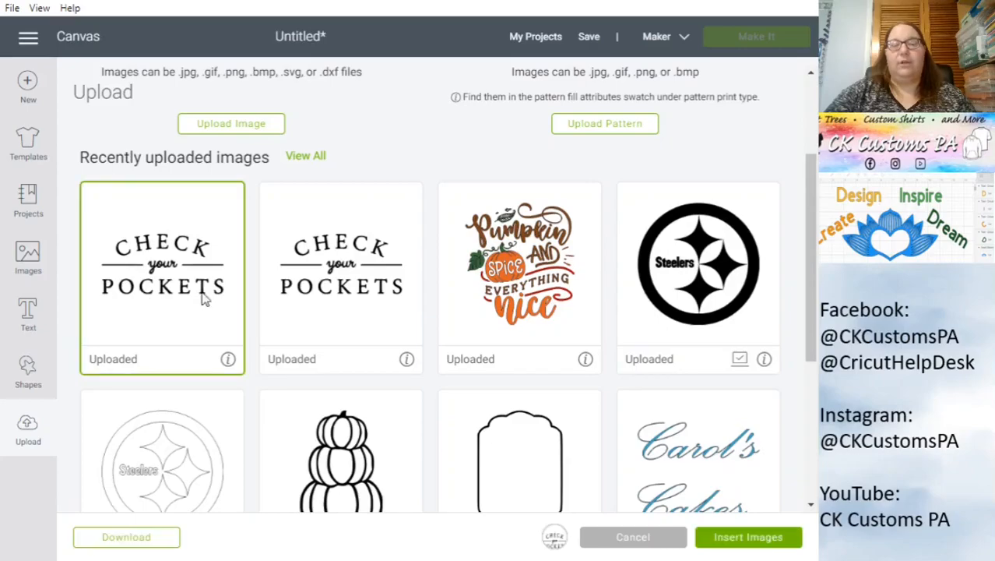
pyautogui.click(770, 544)
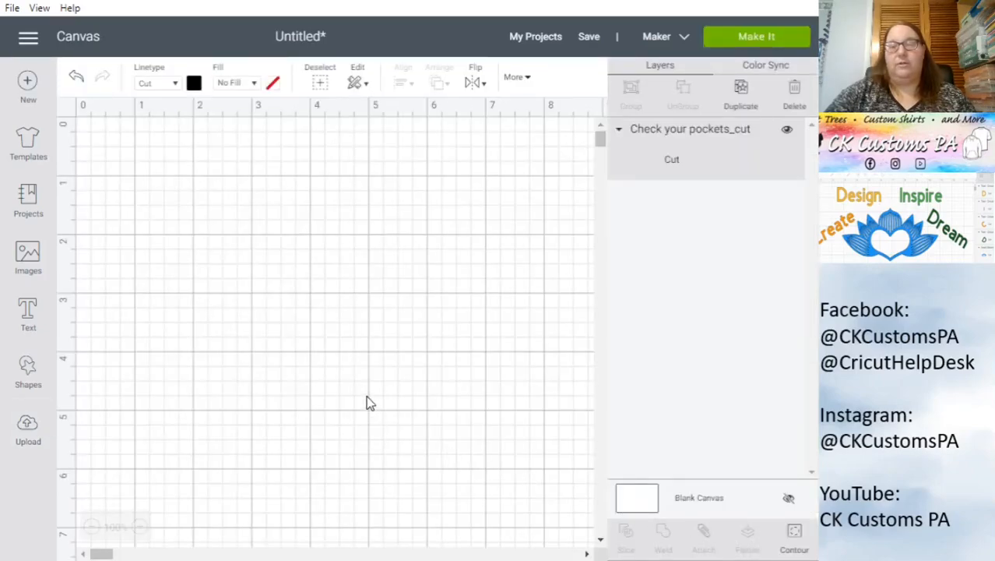
# - Set the inserted image's width to 5 inches, move it into view, and enlarge it to about 5.63 inches wide
pyautogui.moveTo(556, 478); pyautogui.dragTo(379, 380)
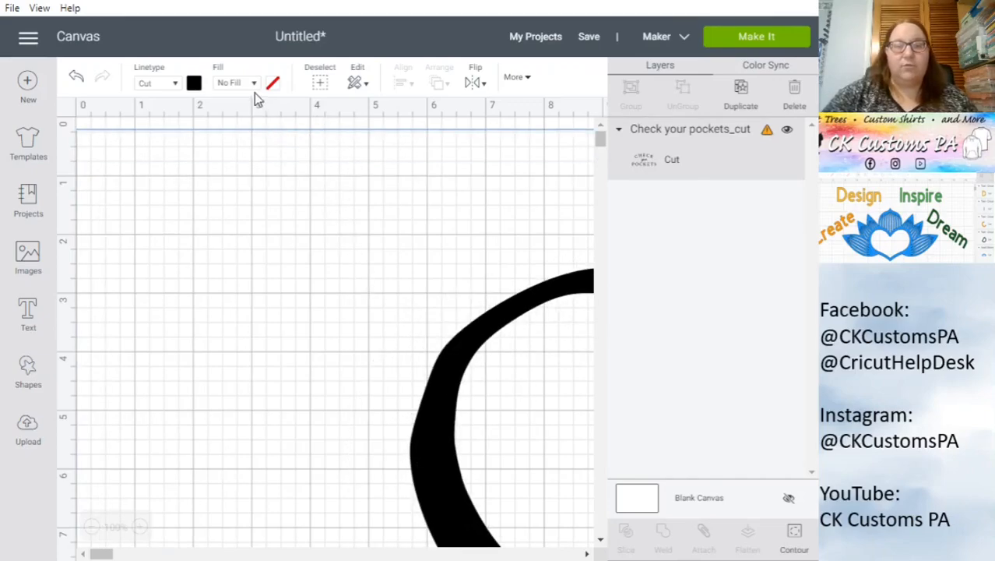
pyautogui.click(531, 77)
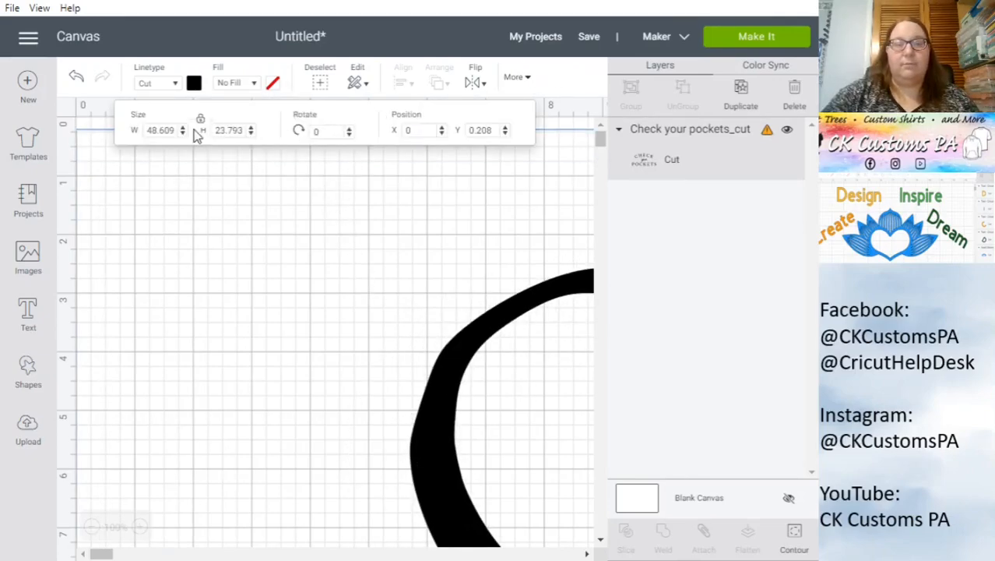
pyautogui.moveTo(178, 131); pyautogui.dragTo(140, 132)
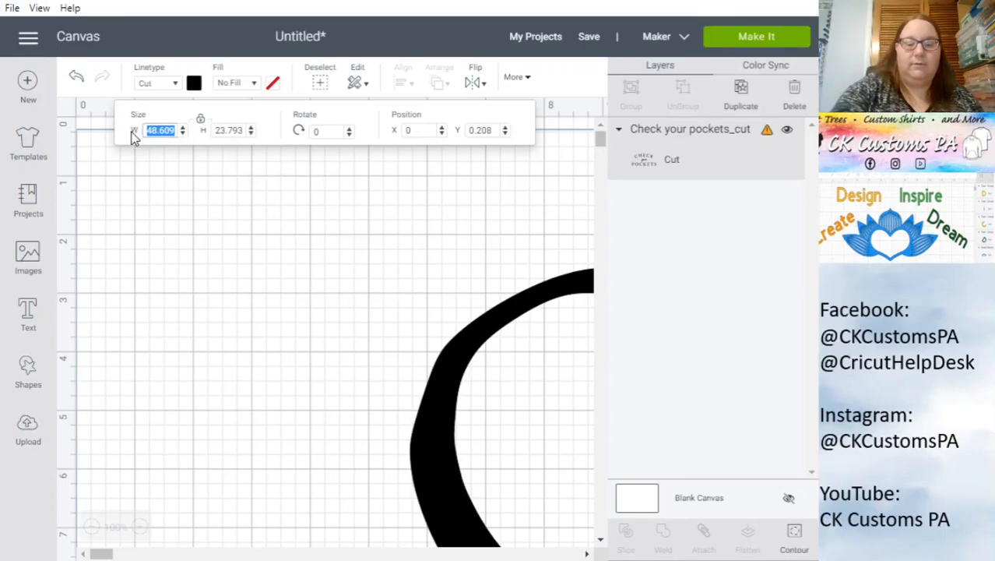
pyautogui.write('5')
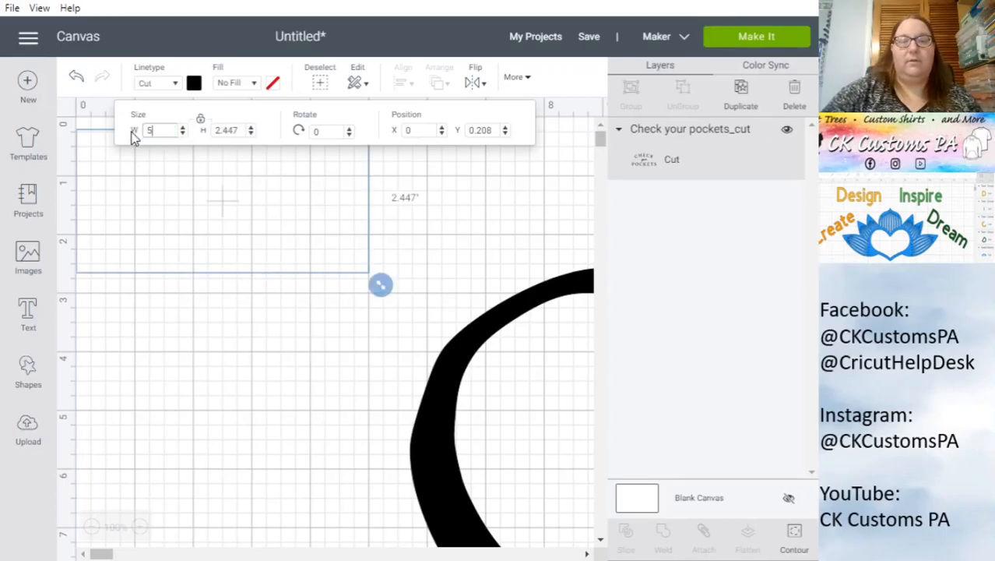
pyautogui.moveTo(231, 268); pyautogui.dragTo(264, 338)
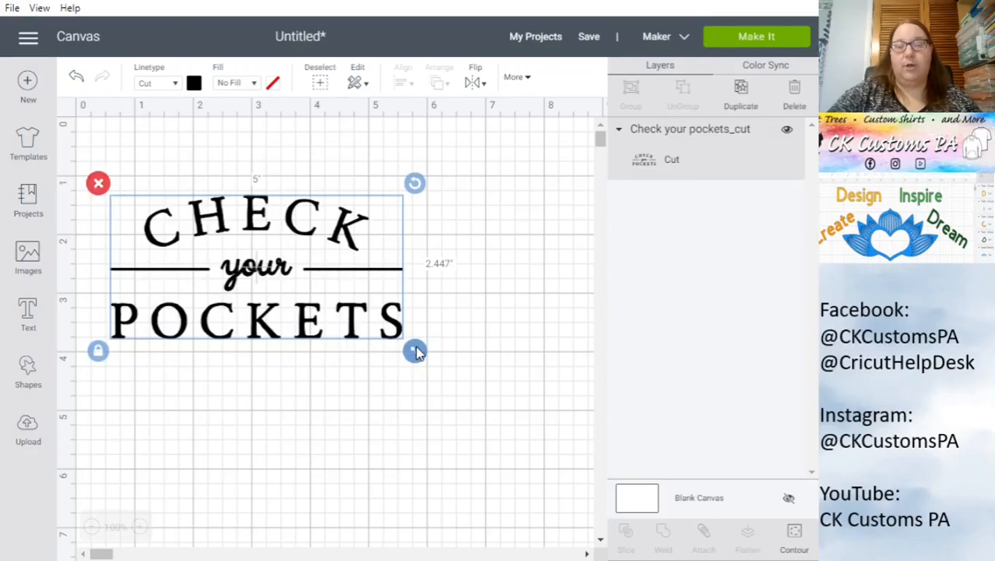
pyautogui.moveTo(414, 351); pyautogui.dragTo(458, 410)
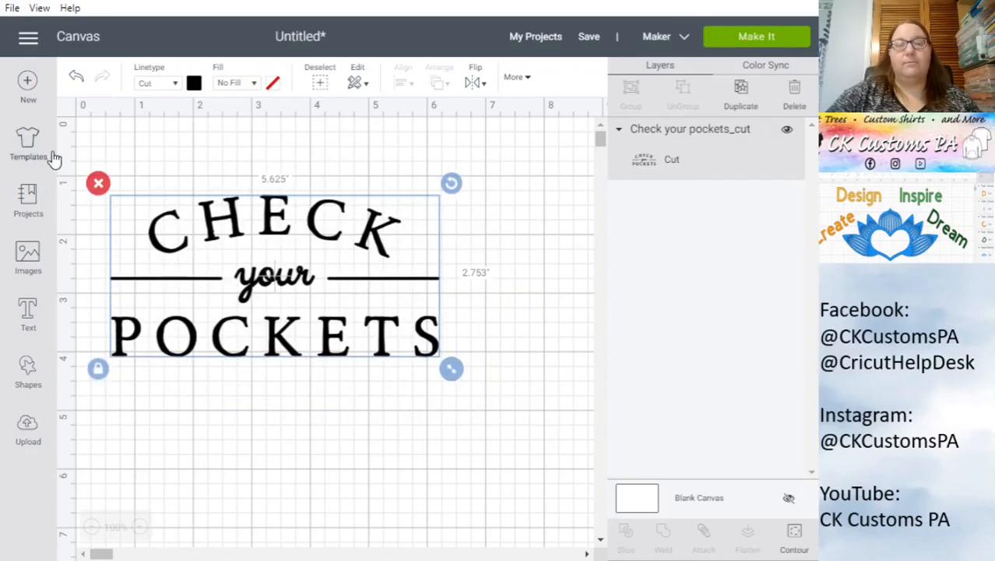
# - Delete the image from the canvas and insert the other uploaded version of "Check your pockets"
pyautogui.click(98, 183)
pyautogui.click(27, 429)
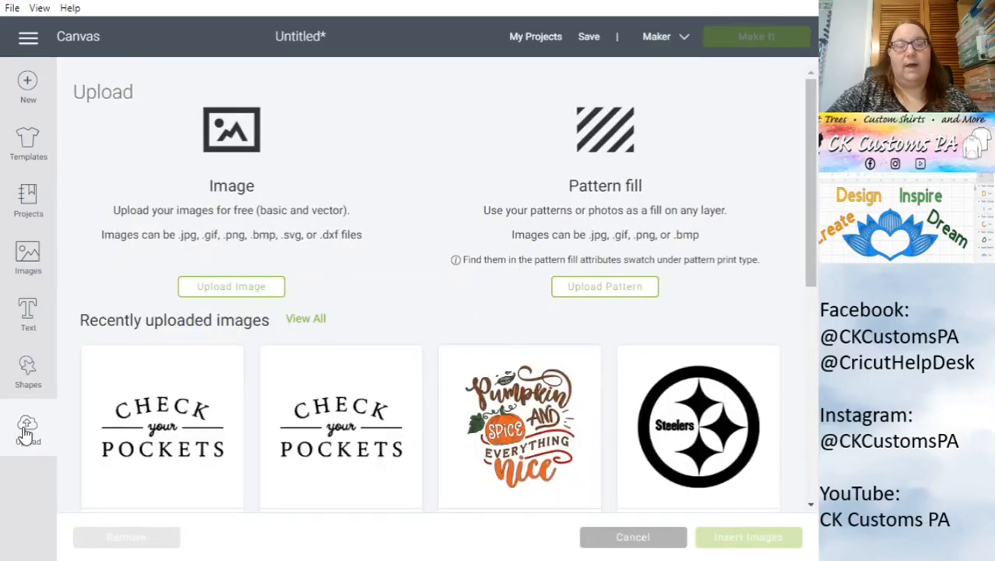
pyautogui.click(341, 427)
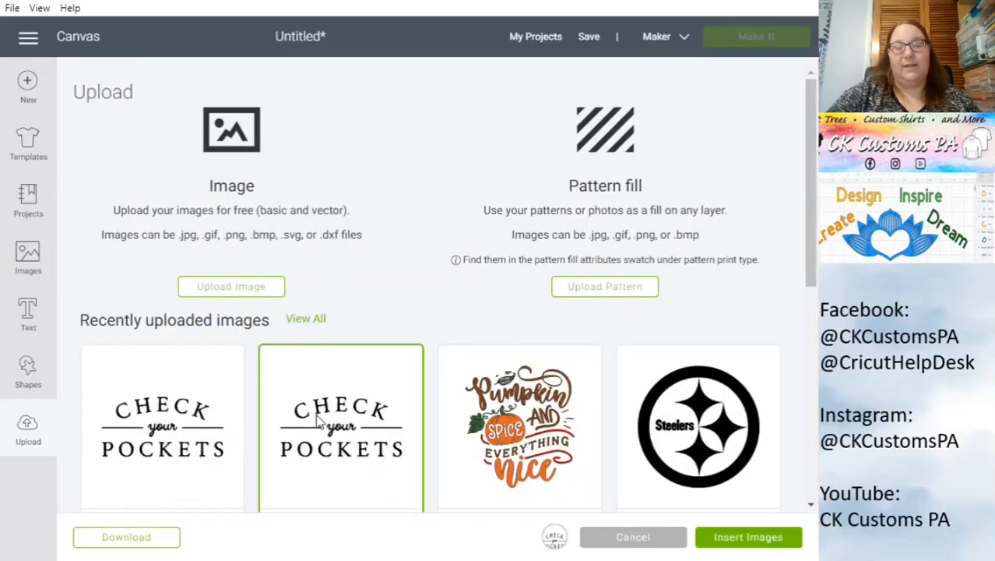
pyautogui.click(748, 539)
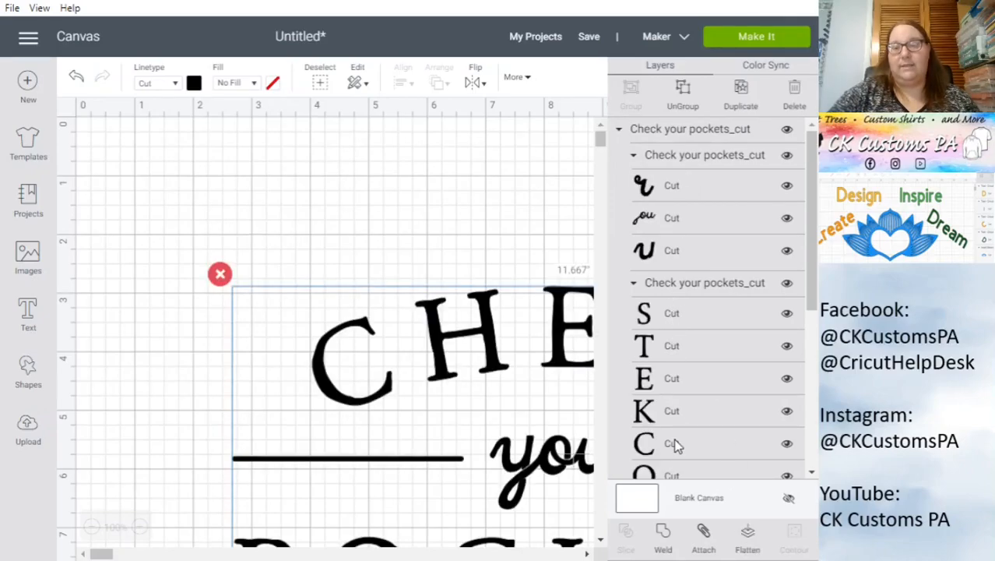
# - Review the design's separate letter layers, hiding the CHECK group and showing it again
pyautogui.scroll(-3, 771, 256)
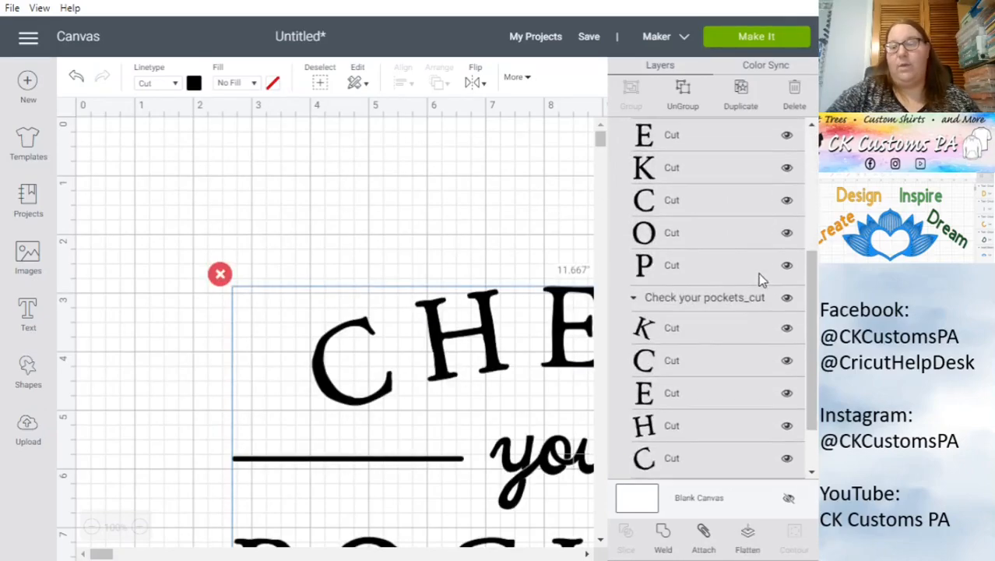
pyautogui.scroll(-1, 757, 296)
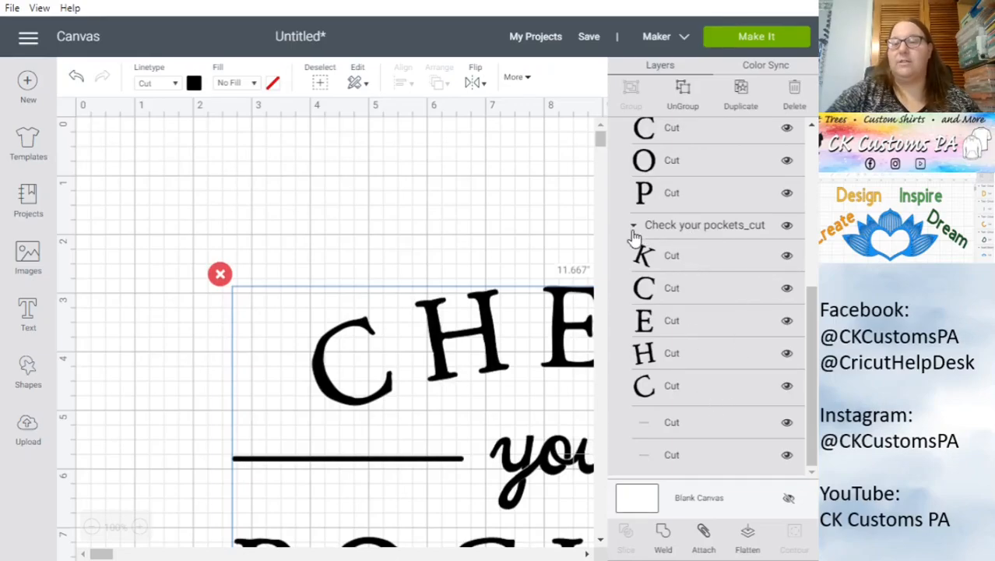
pyautogui.click(787, 228)
pyautogui.click(787, 227)
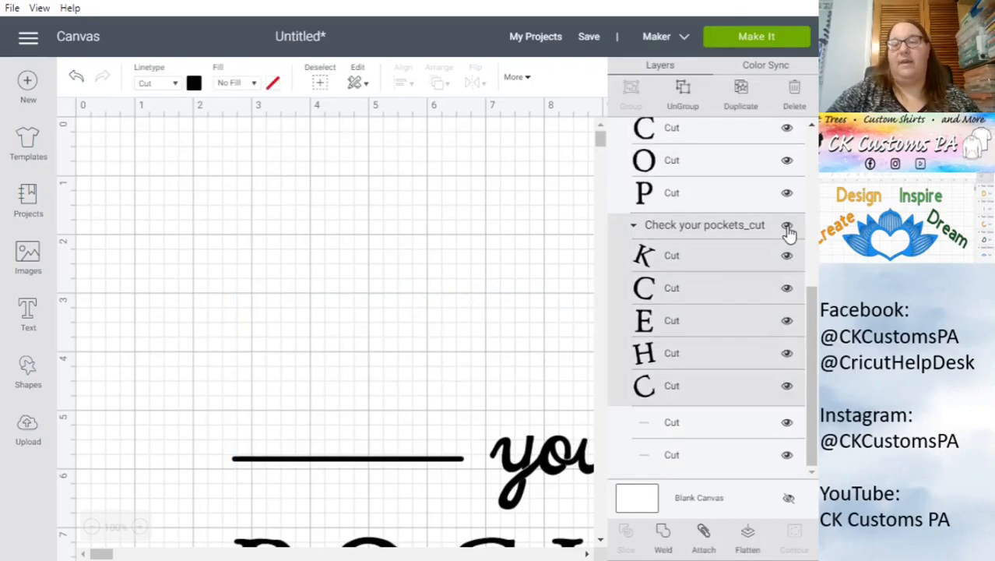
pyautogui.scroll(5, 750, 284)
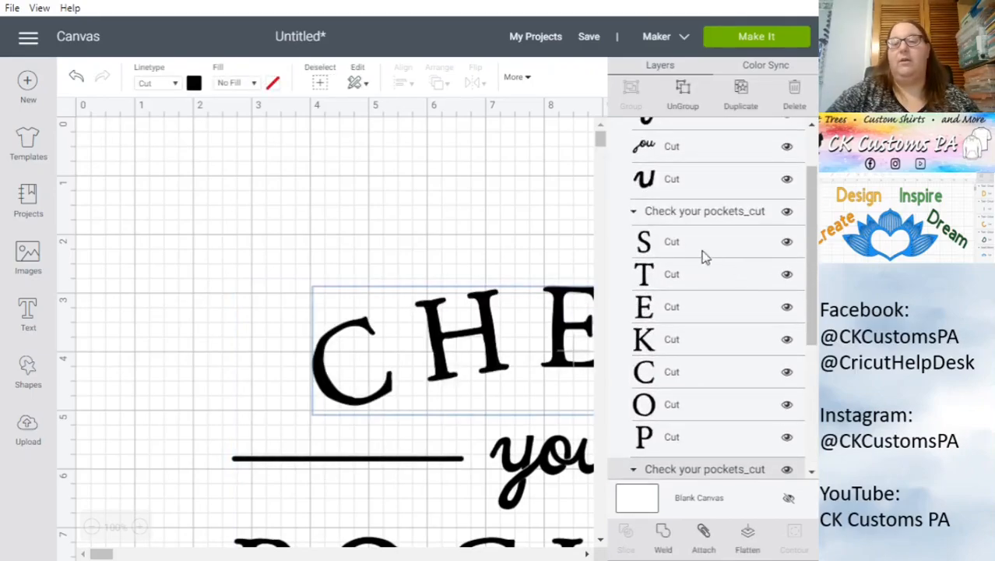
# - Move the design up and left on the canvas, ungroup it, and shift the POCKETS group slightly up and right
pyautogui.moveTo(482, 326); pyautogui.dragTo(350, 236)
pyautogui.click(683, 104)
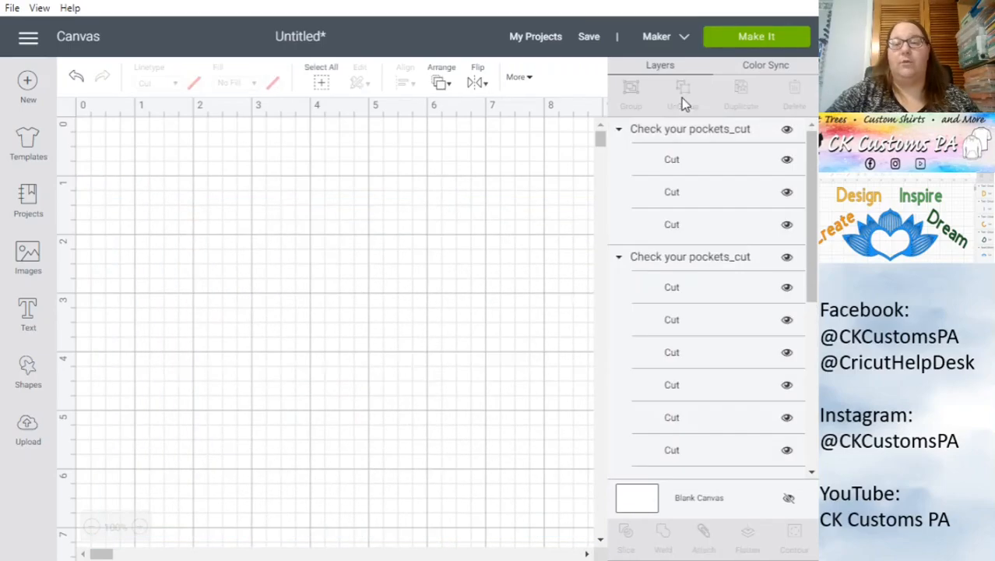
pyautogui.click(695, 265)
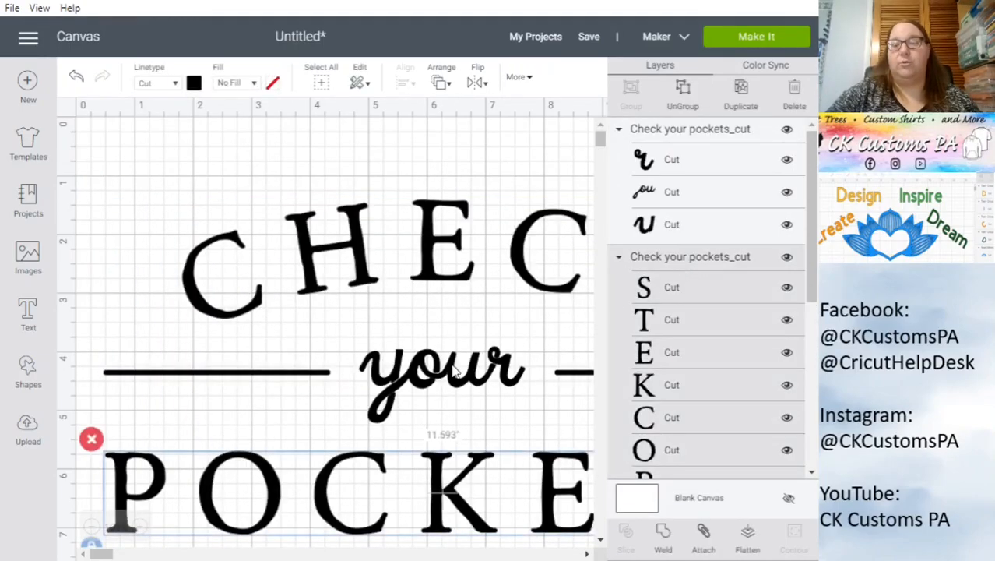
pyautogui.moveTo(327, 498); pyautogui.dragTo(330, 461)
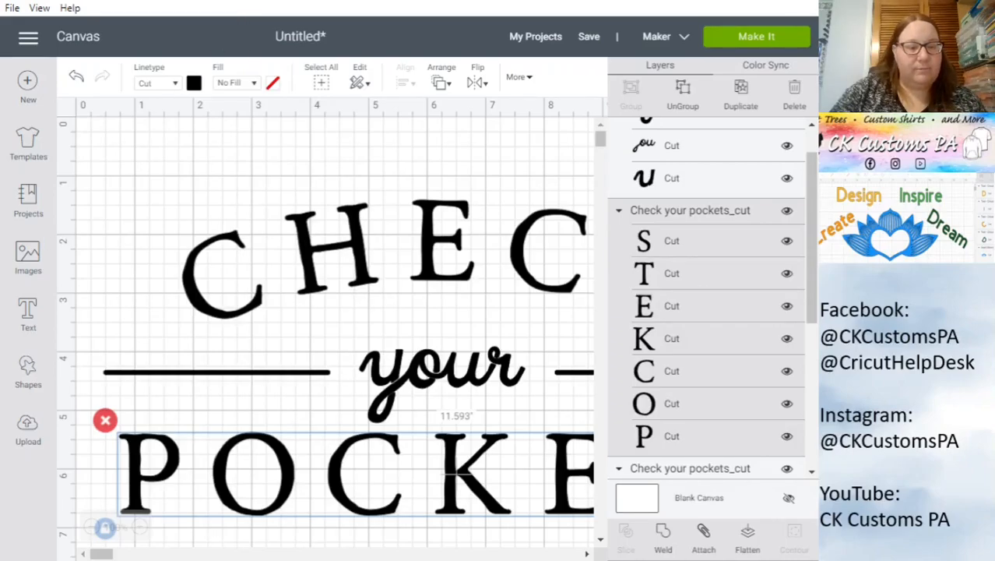
# - Switch to Facebook in the browser and search for "svg files free"
pyautogui.hotkey('alt', 'Tab')
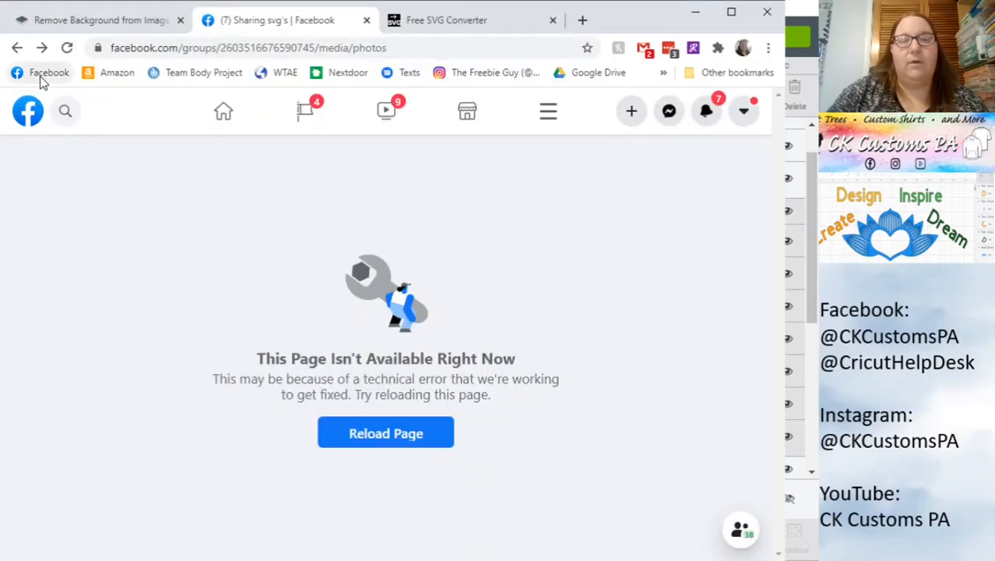
pyautogui.click(16, 76)
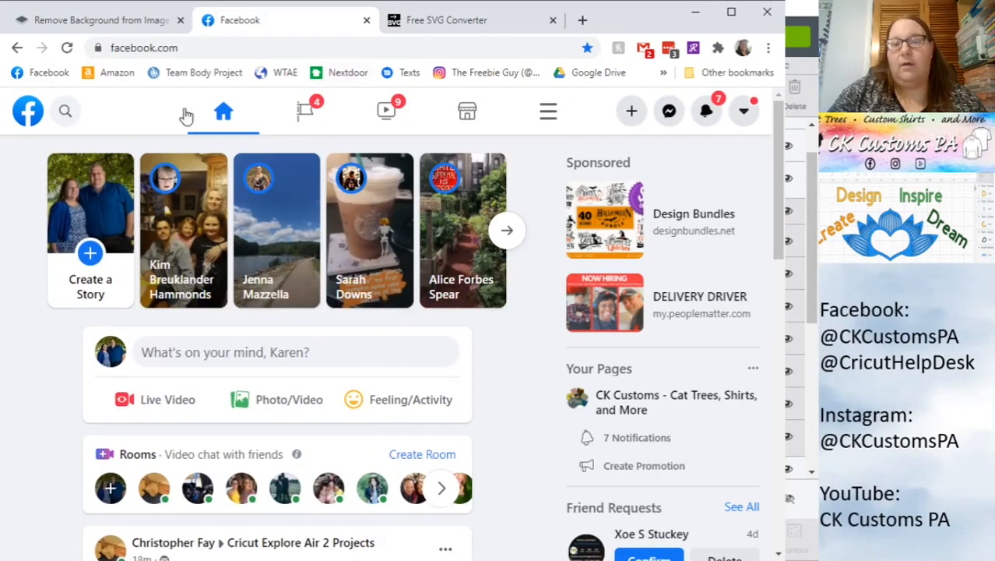
pyautogui.click(68, 112)
pyautogui.write('svg')
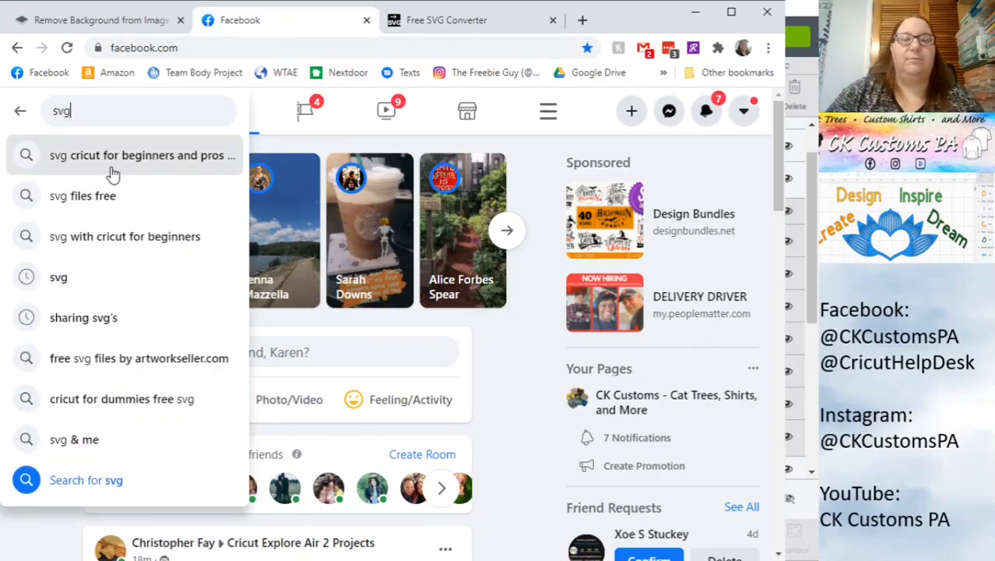
pyautogui.click(112, 198)
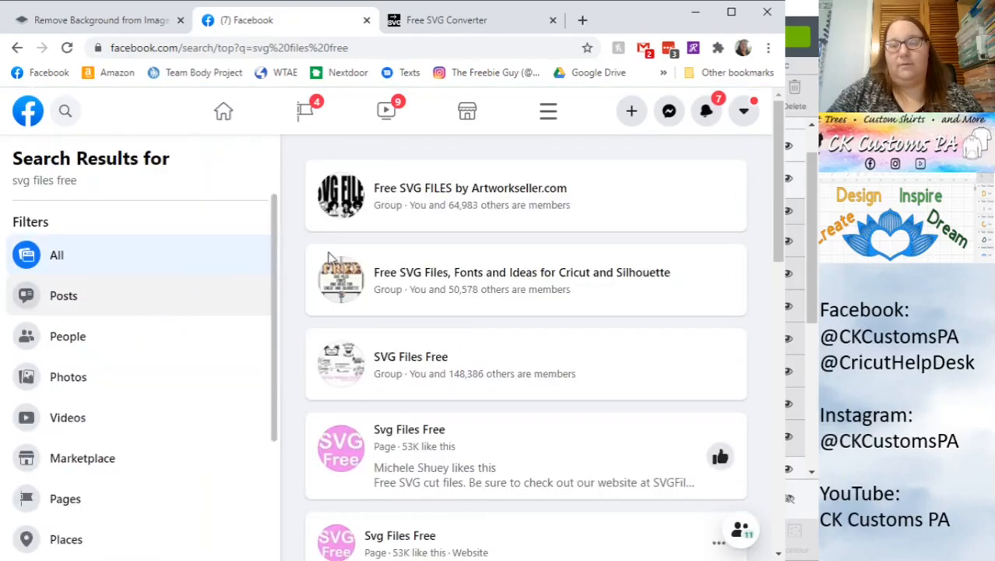
# - Open the SVG Files Free group's media gallery and browse the shared photos
pyautogui.click(415, 366)
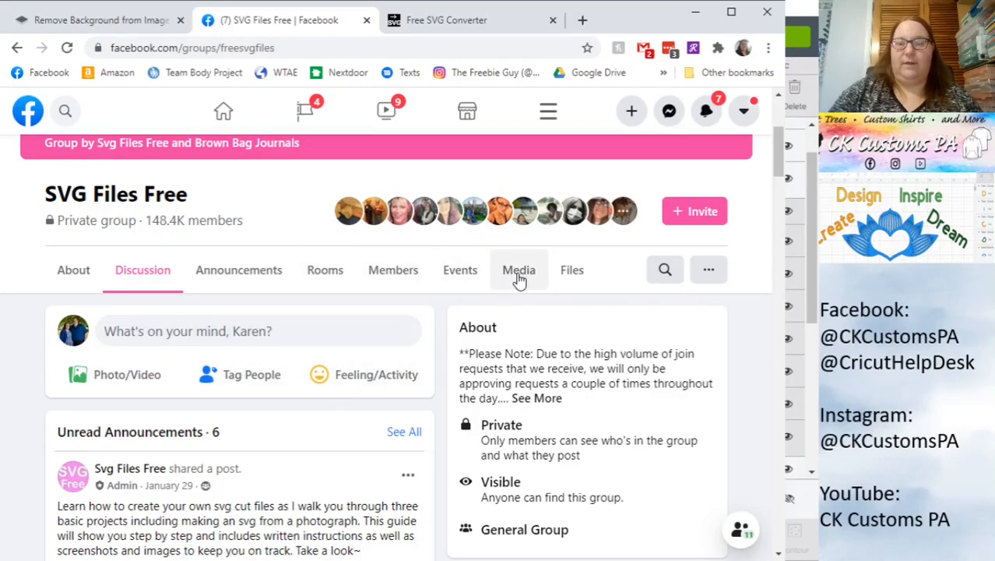
pyautogui.click(519, 272)
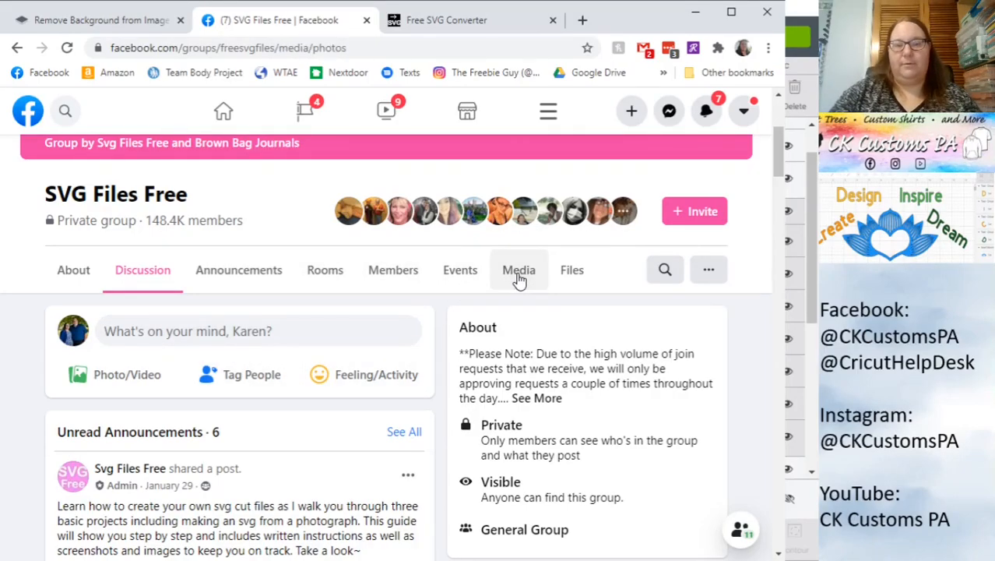
pyautogui.scroll(-15, 335, 326)
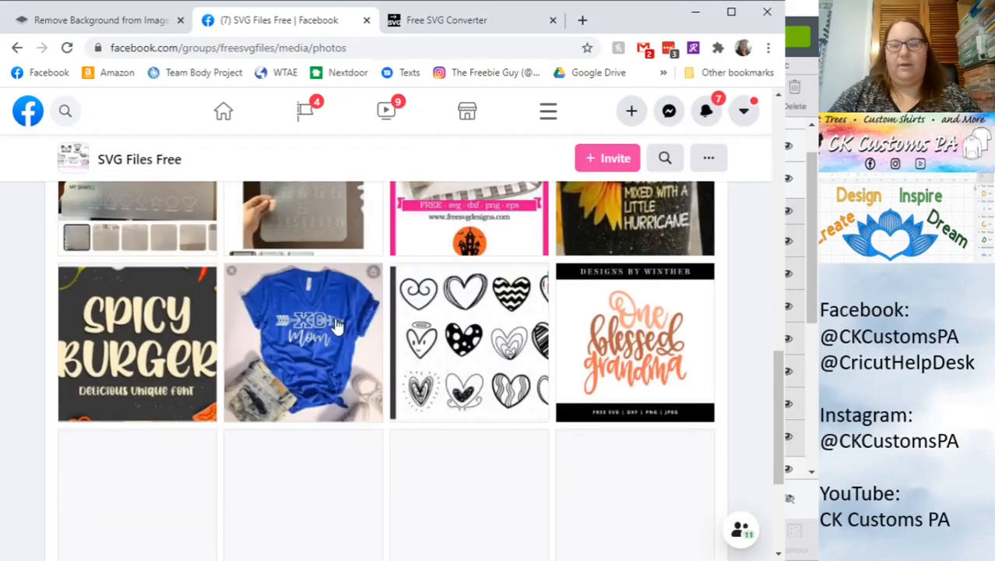
pyautogui.scroll(10, 322, 337)
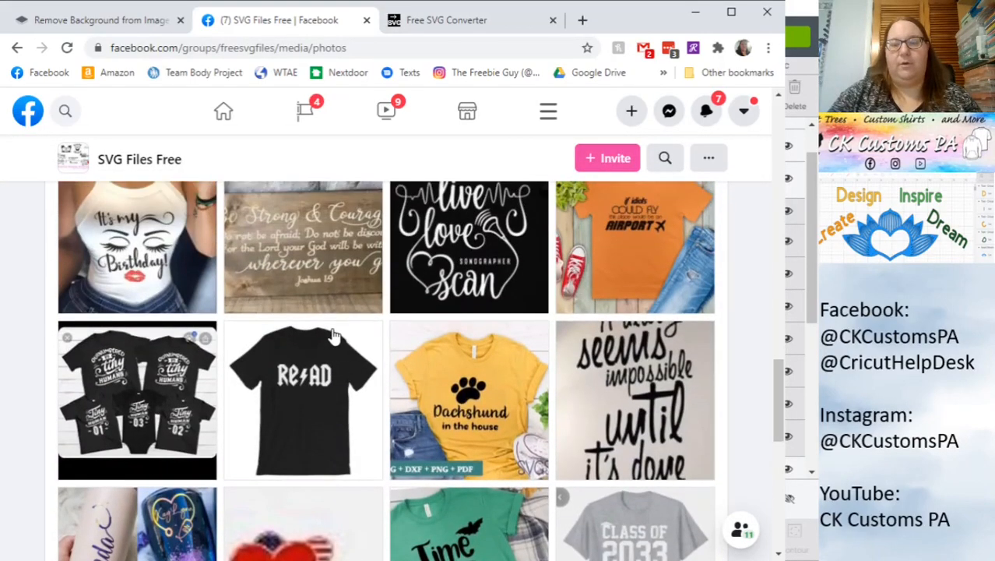
pyautogui.scroll(6, 334, 335)
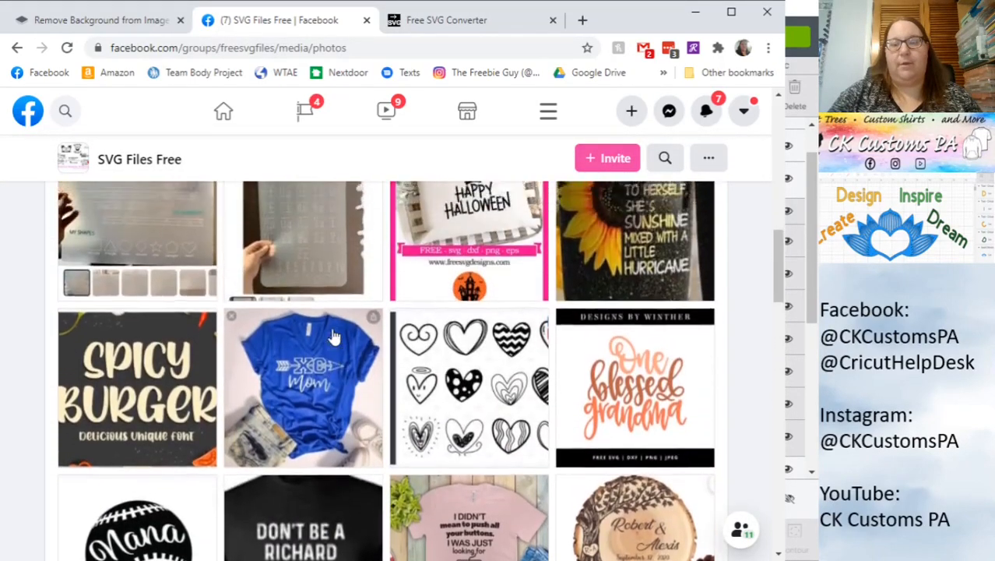
pyautogui.scroll(4, 334, 337)
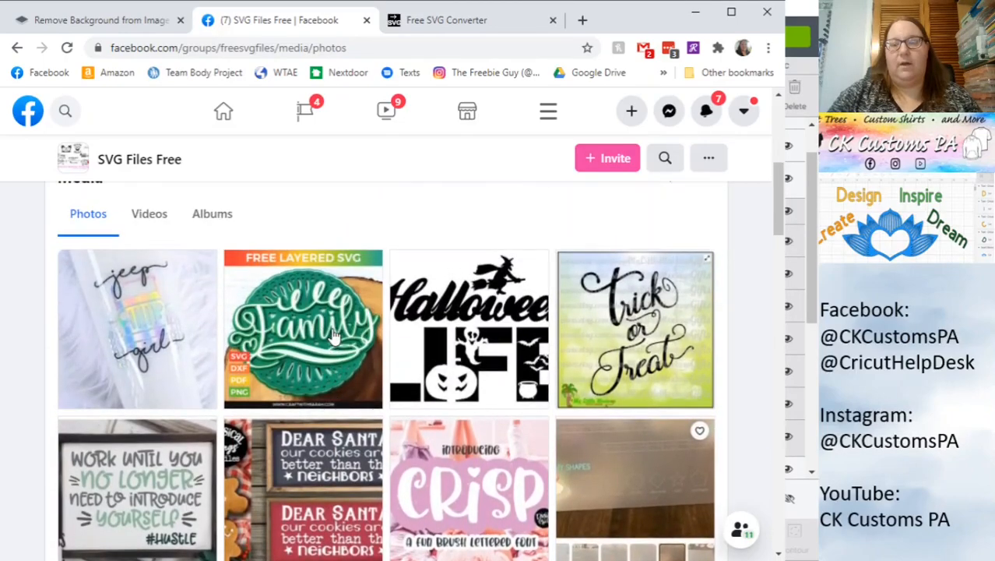
# - Try to view the "Halloween Life" photo, close it, and look further through the group's photos
pyautogui.click(460, 329)
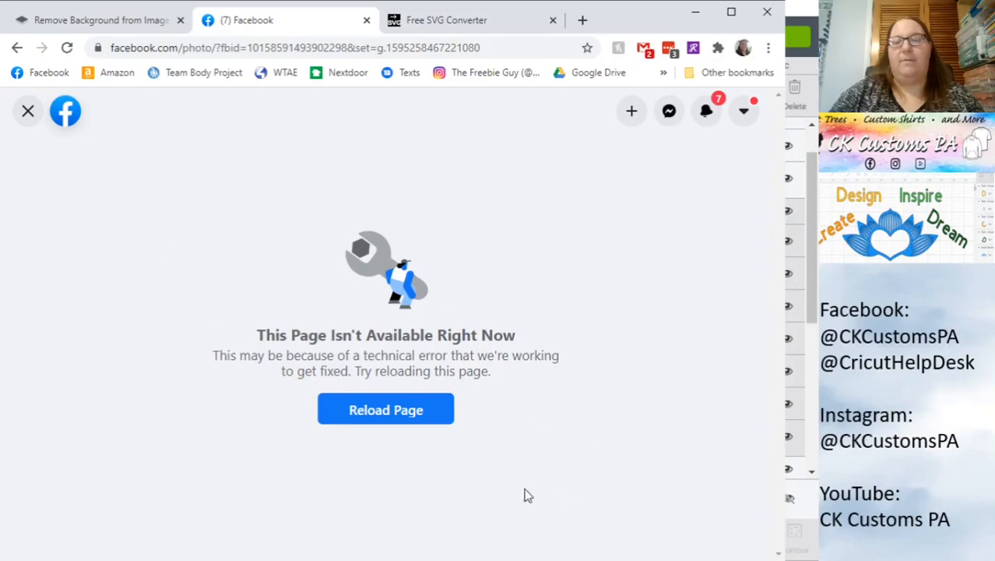
pyautogui.click(26, 114)
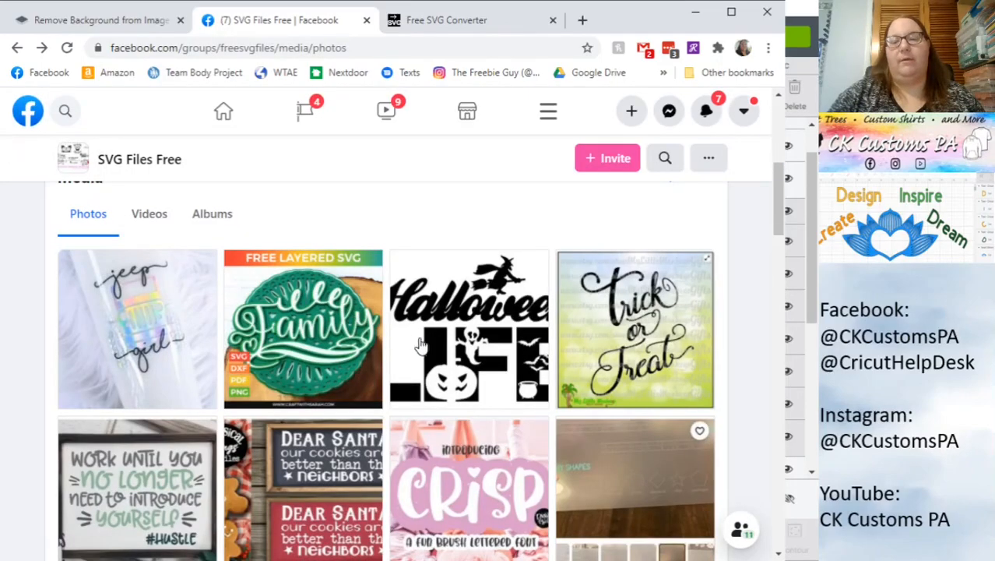
pyautogui.scroll(-7, 420, 345)
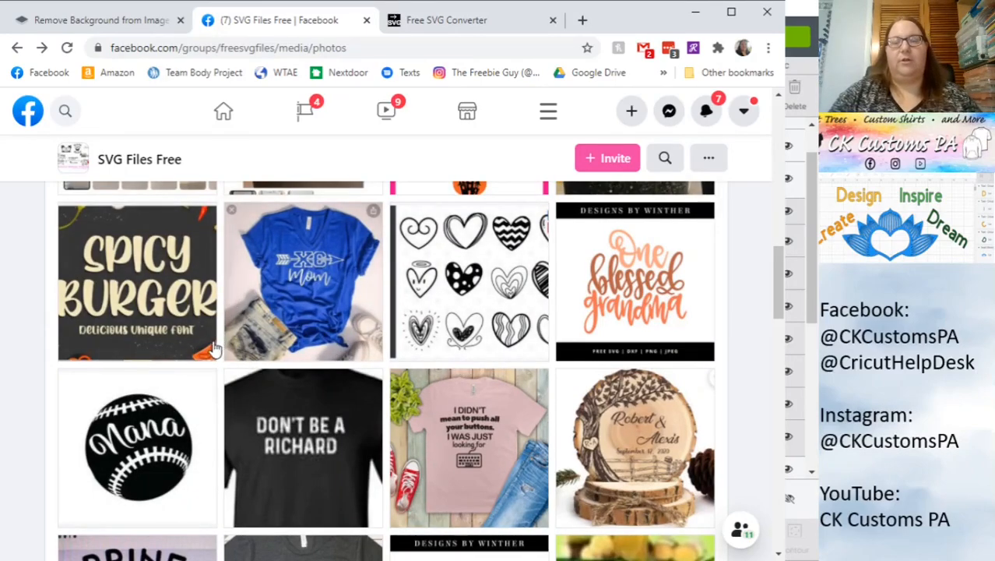
# - Search Google for "halloween clipart" in a new browser tab and show the image results
pyautogui.click(582, 21)
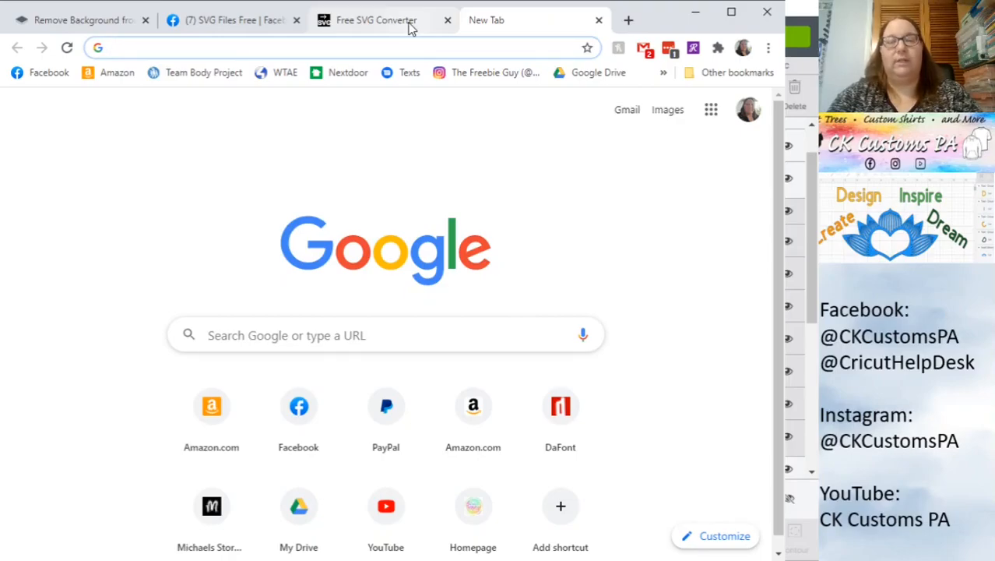
pyautogui.write('h')
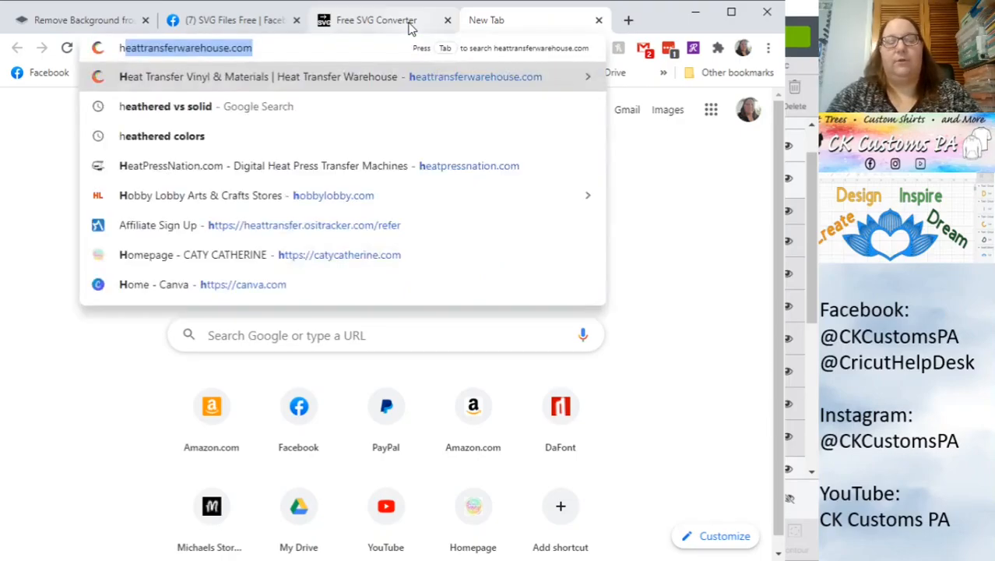
pyautogui.write('alloween clipart')
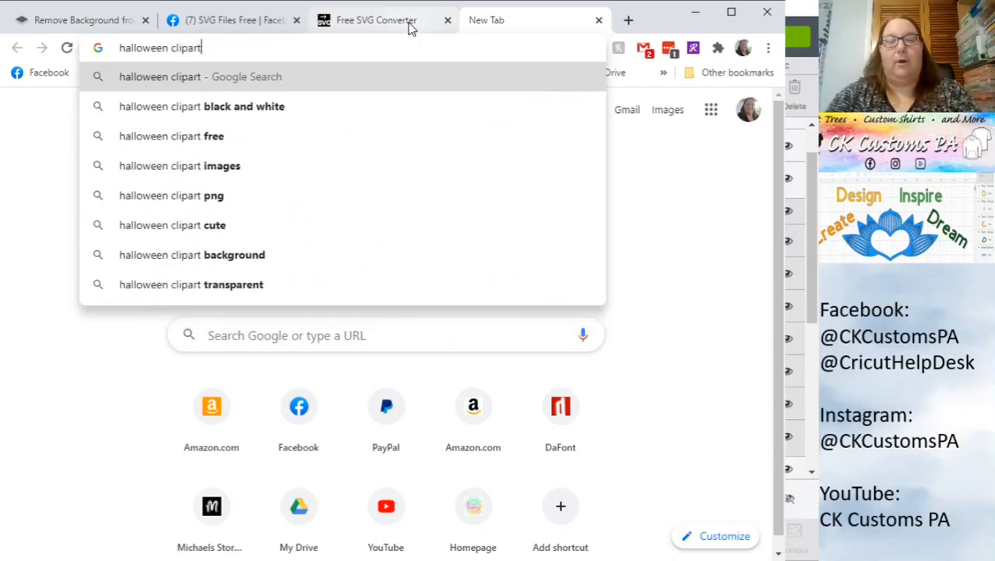
pyautogui.press('Return')
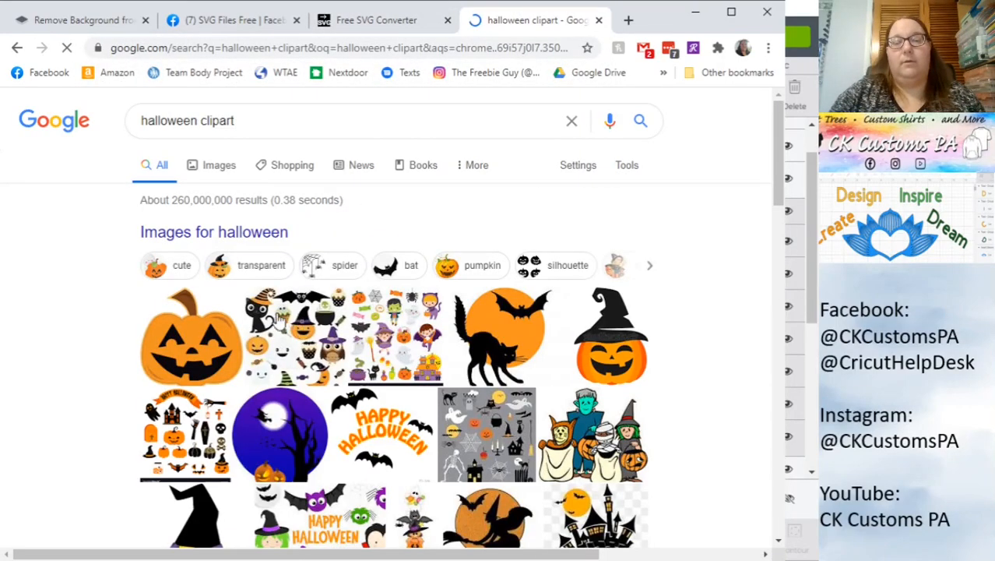
pyautogui.click(221, 173)
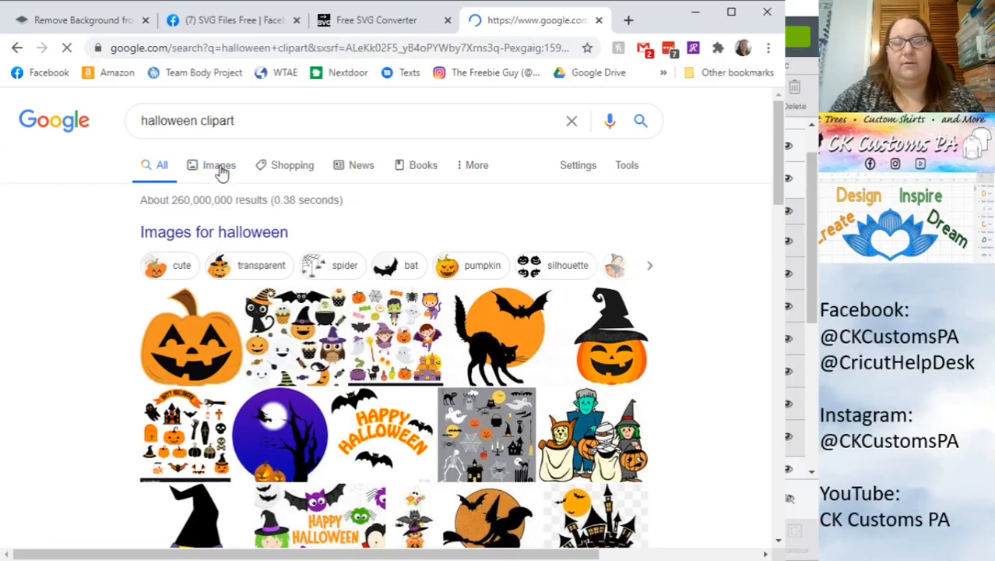
# - Look through the Halloween clipart, open the Bats Happy Halloween image from Illustoon, and save it as happy halloween.png
pyautogui.scroll(-5, 455, 344)
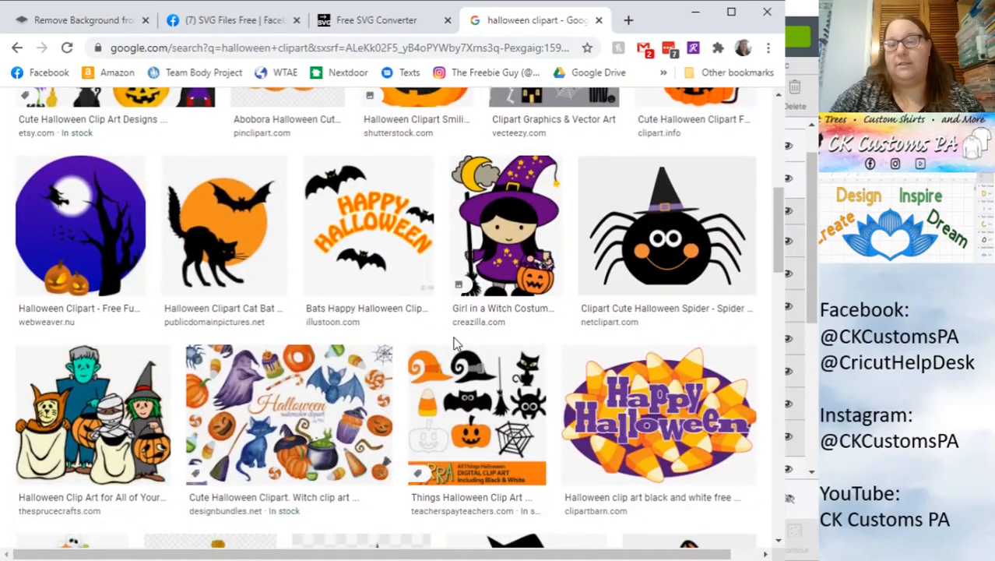
pyautogui.scroll(-4, 456, 344)
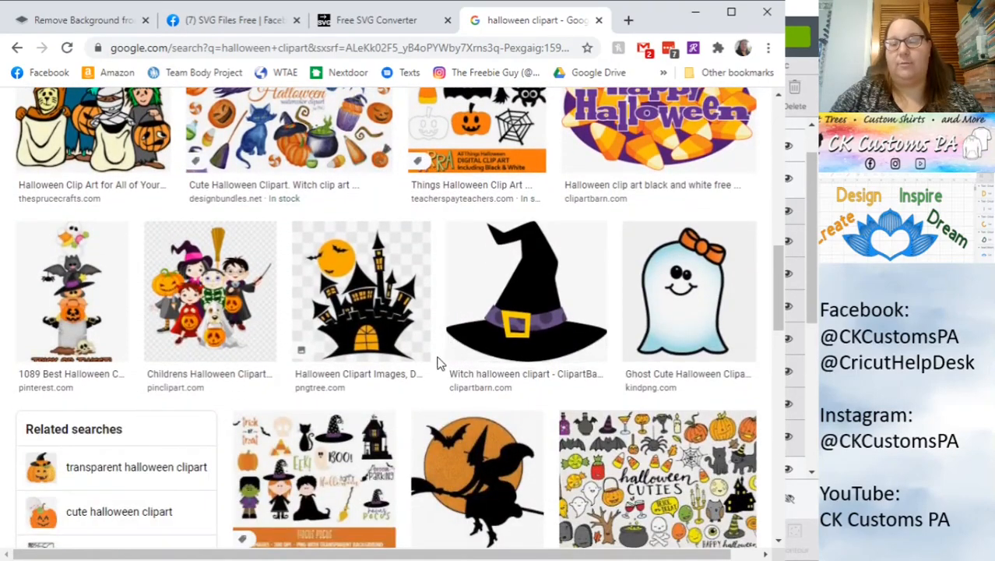
pyautogui.scroll(-4, 435, 361)
pyautogui.scroll(9, 429, 385)
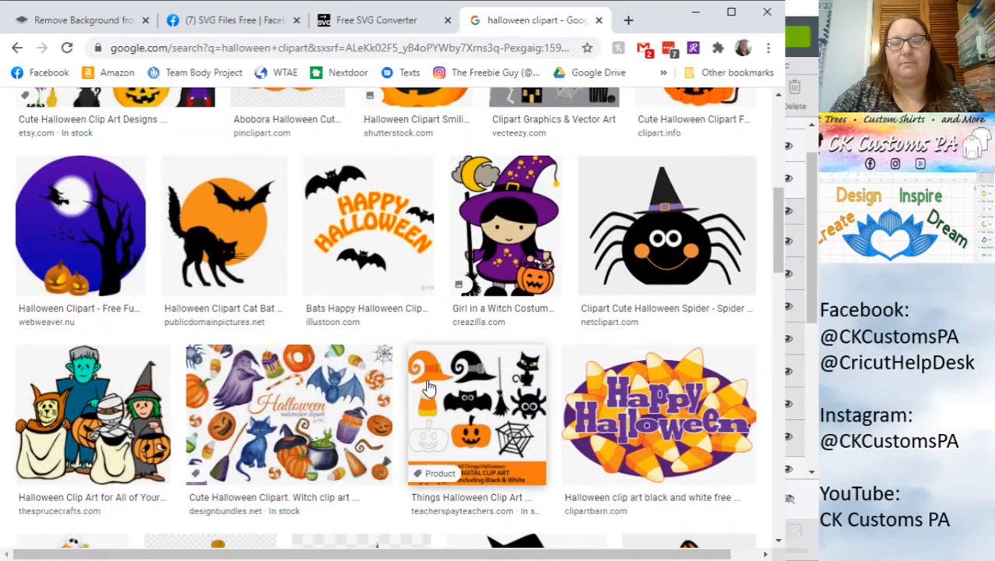
pyautogui.scroll(1, 427, 387)
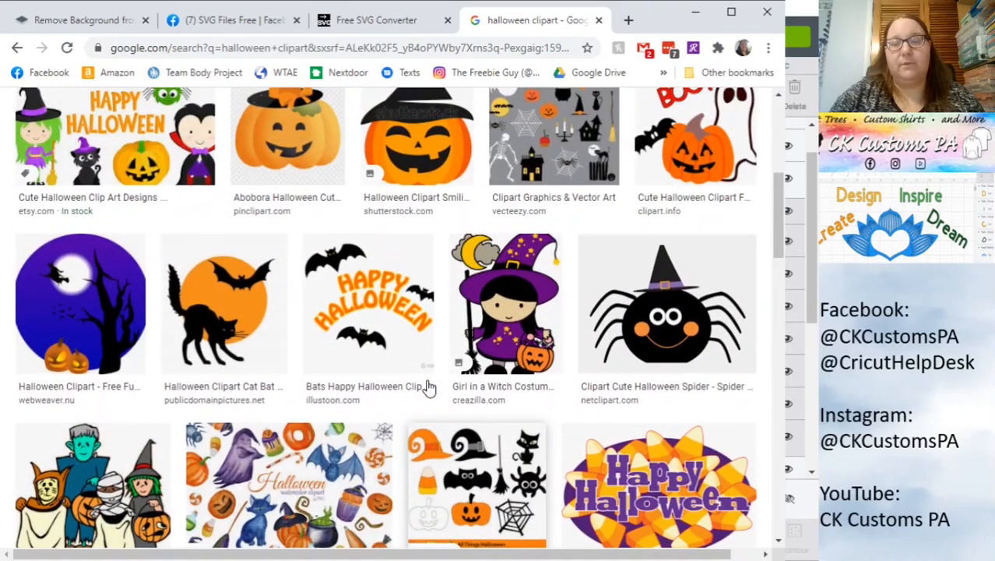
pyautogui.click(350, 291)
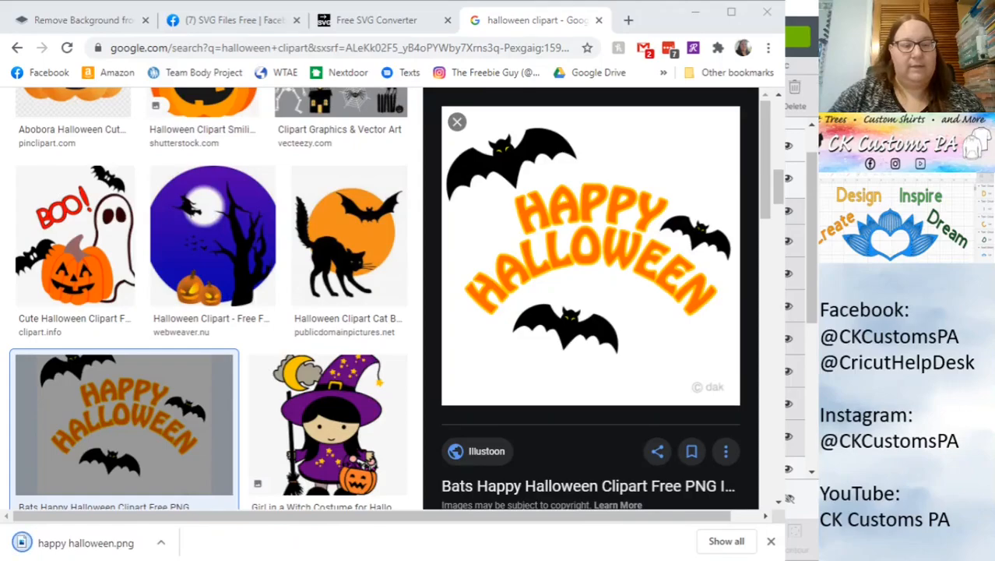
# - Switch to Cricut Design Space and delete the entire "Check your pockets" design from the canvas
pyautogui.hotkey('alt', 'Tab')
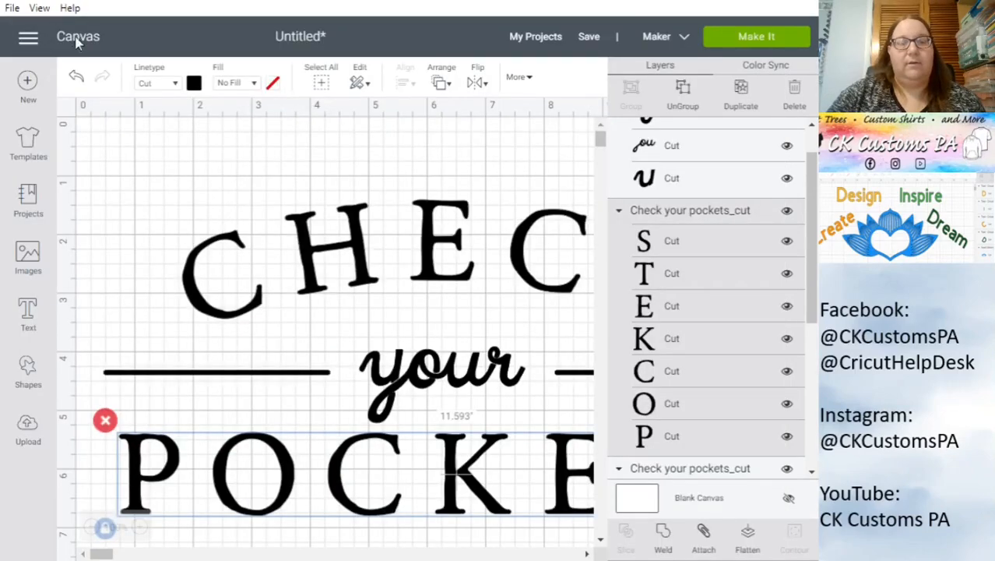
pyautogui.click(442, 144)
pyautogui.hotkey('ctrl', 'a')
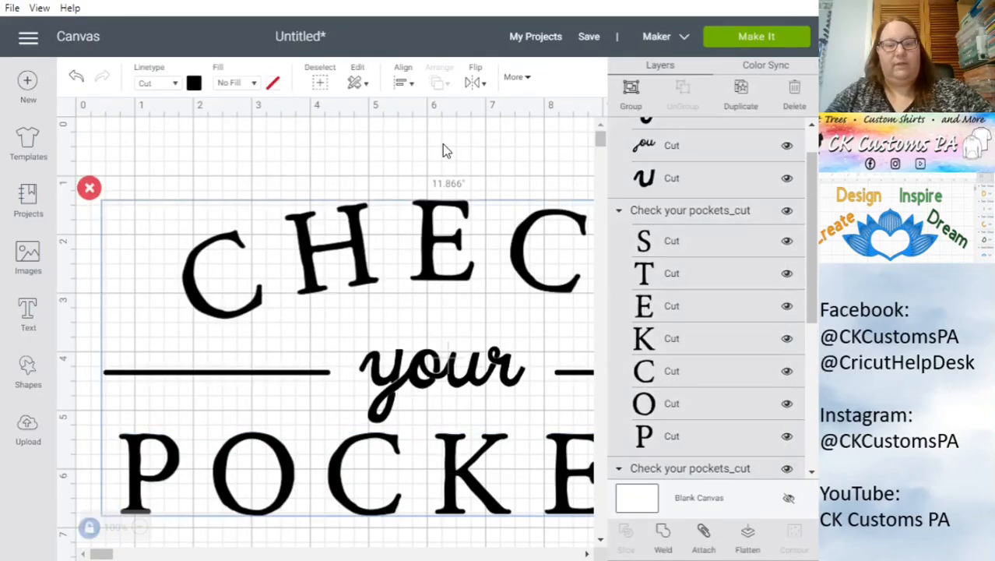
pyautogui.click(89, 187)
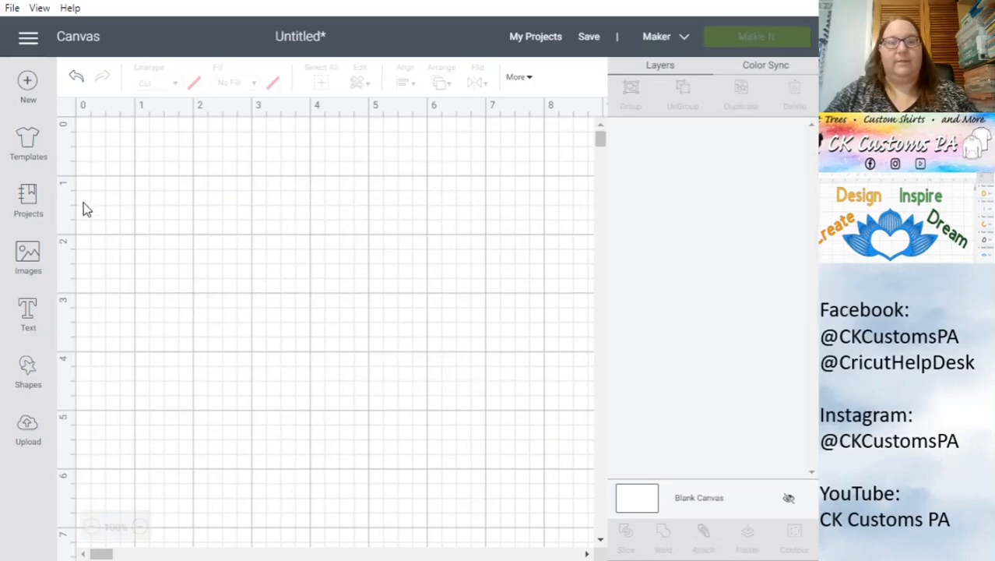
# - Upload the happy halloween.png image with the Complex image type and continue to background removal
pyautogui.click(29, 451)
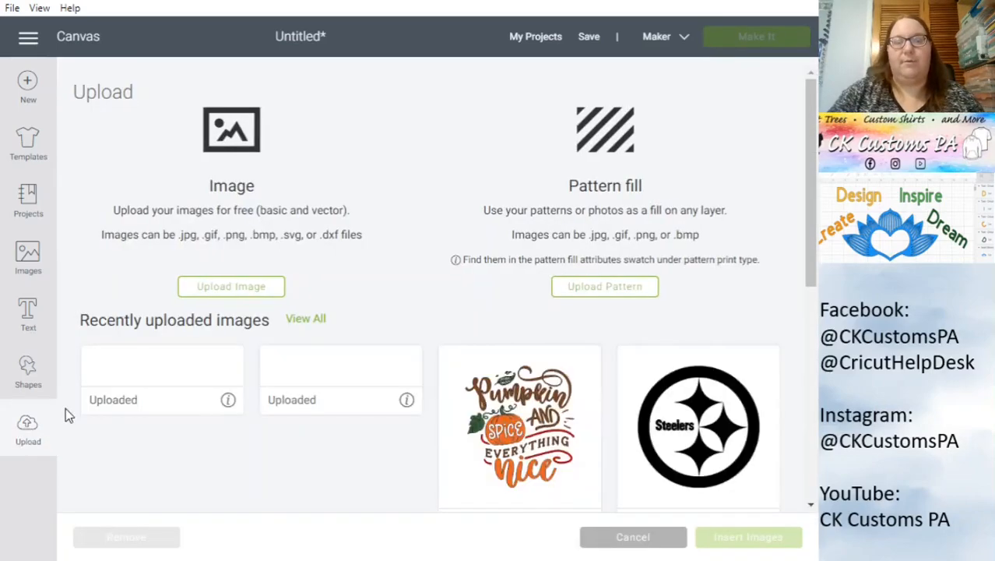
pyautogui.click(207, 290)
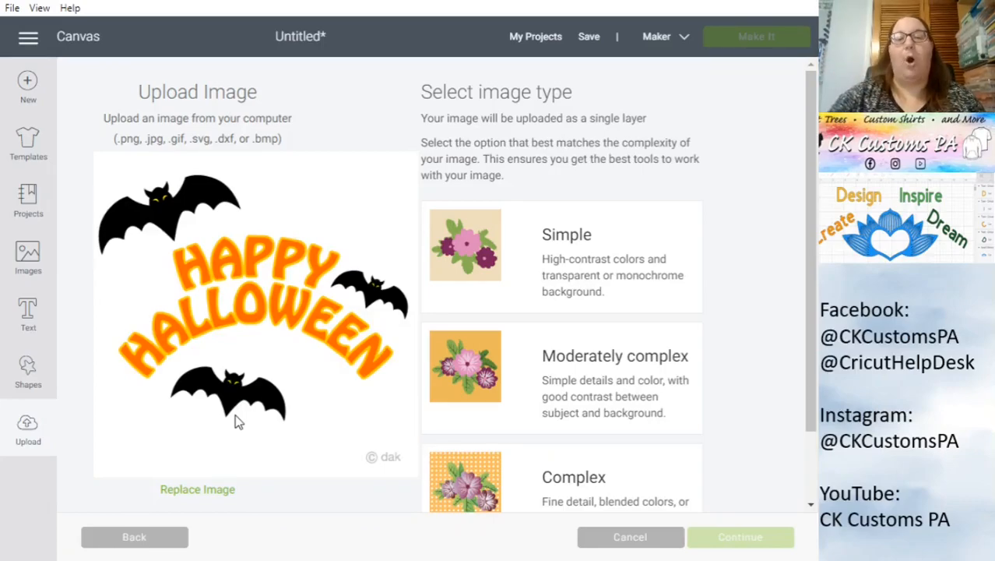
pyautogui.click(606, 500)
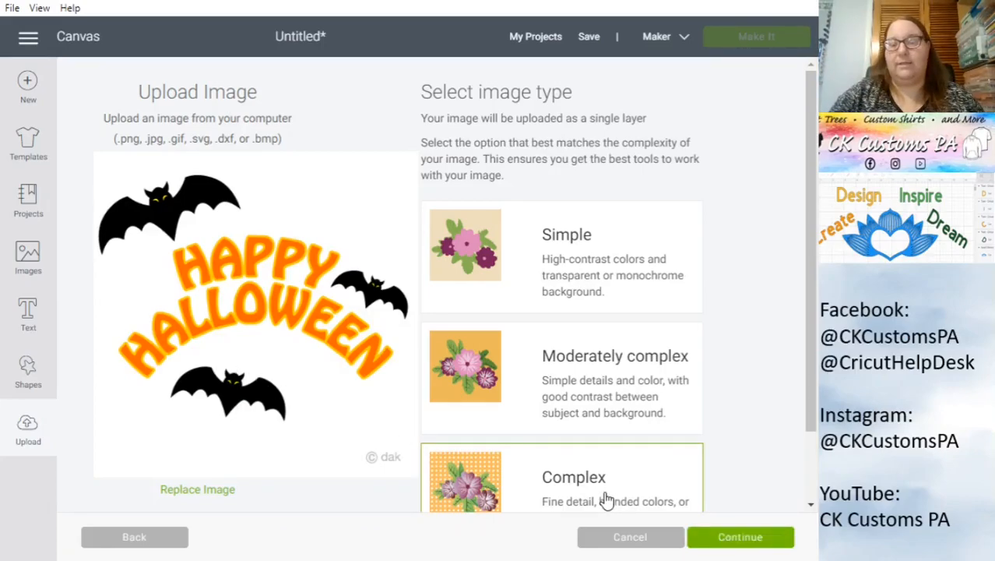
pyautogui.click(724, 537)
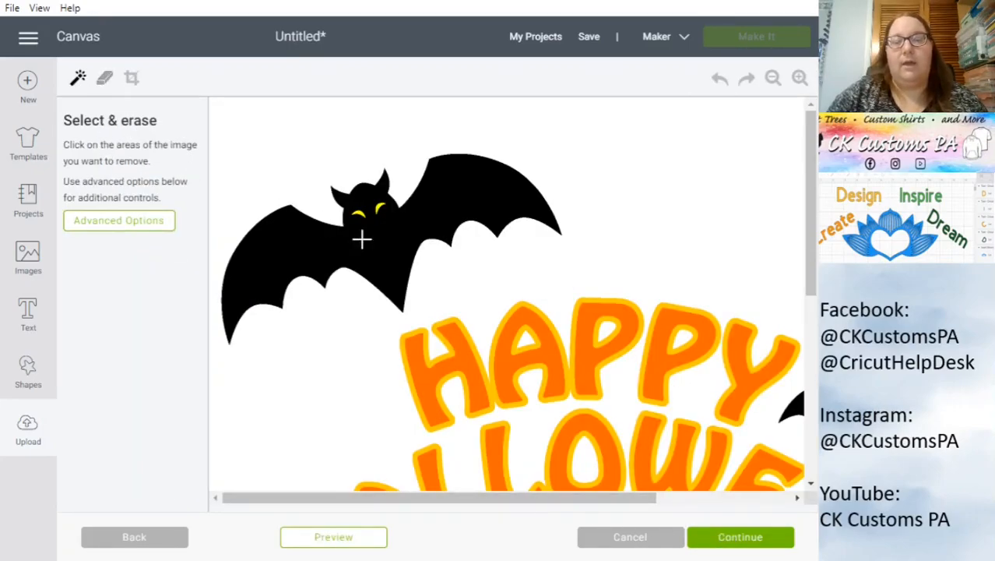
# - Show the advanced options for Select & erase and set Reduce colors to Unmodified
pyautogui.click(772, 80)
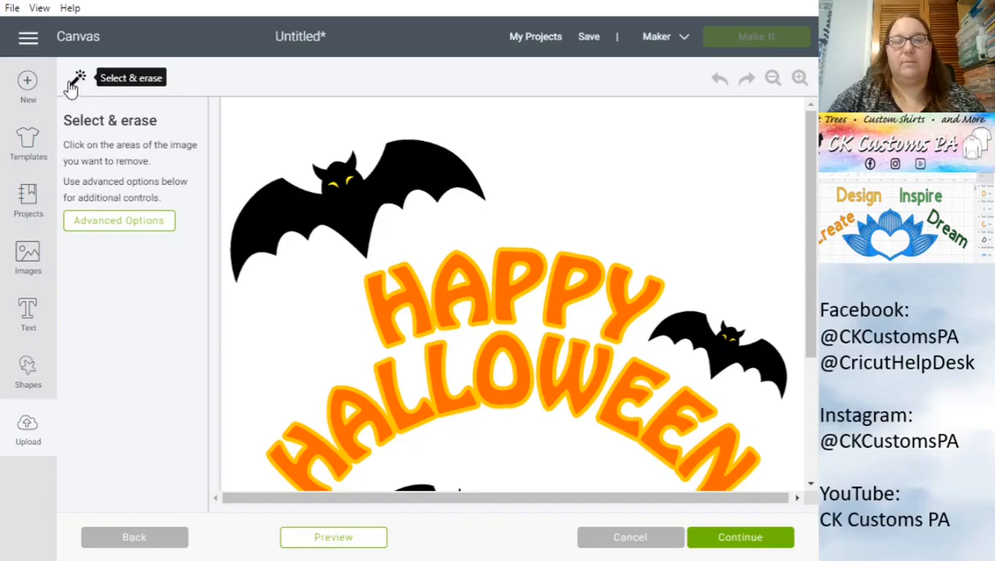
pyautogui.click(113, 233)
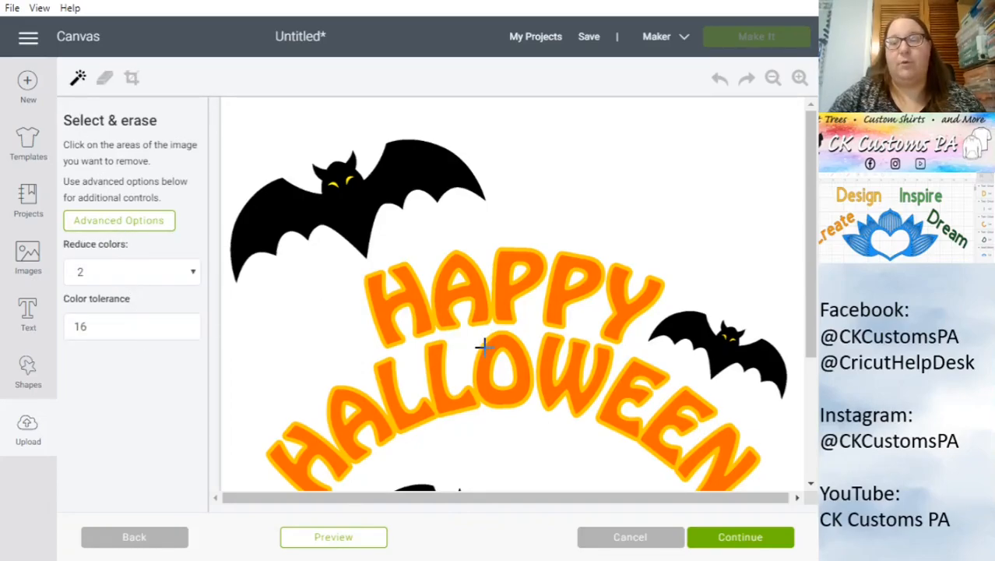
pyautogui.scroll(-3, 526, 397)
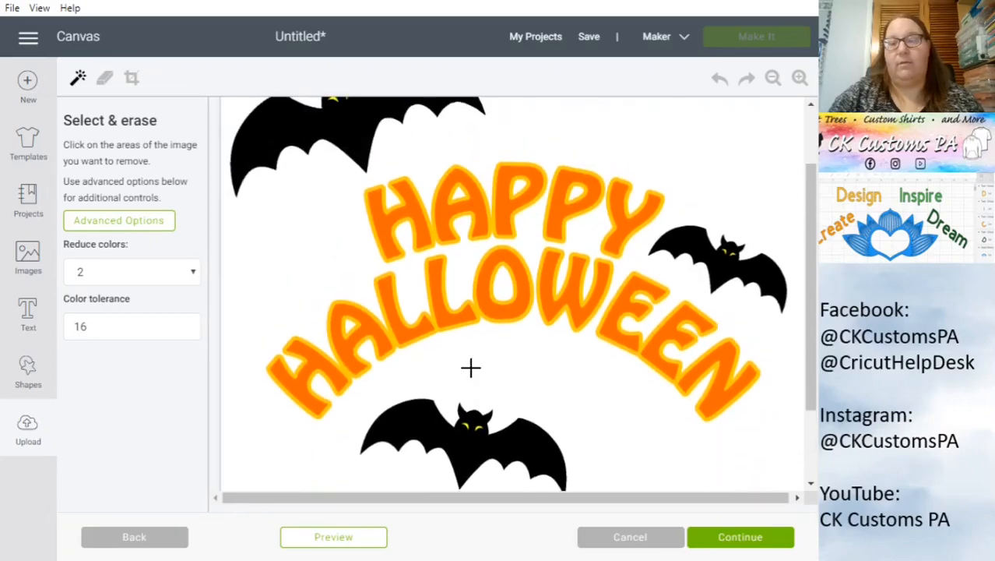
pyautogui.scroll(3, 472, 367)
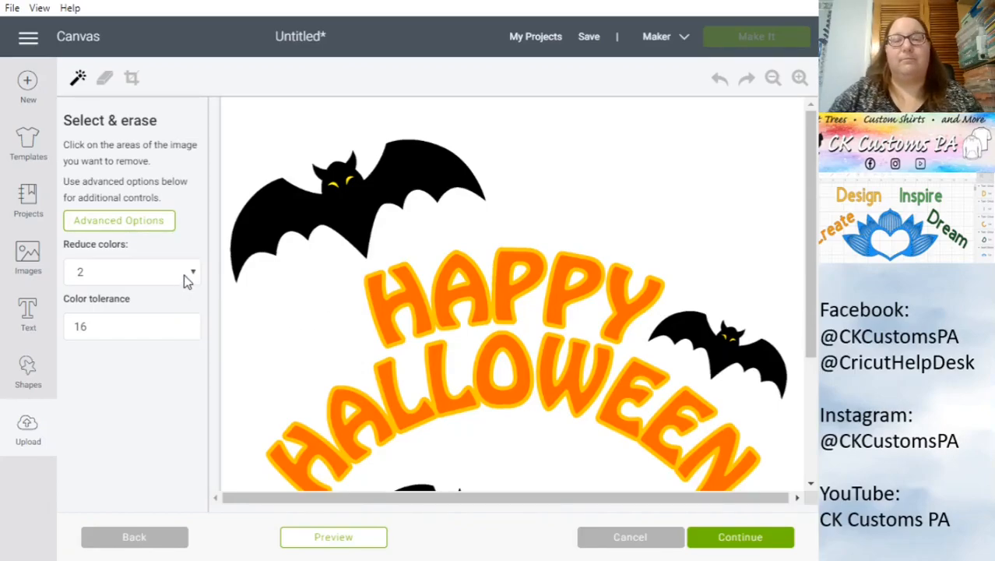
pyautogui.click(153, 272)
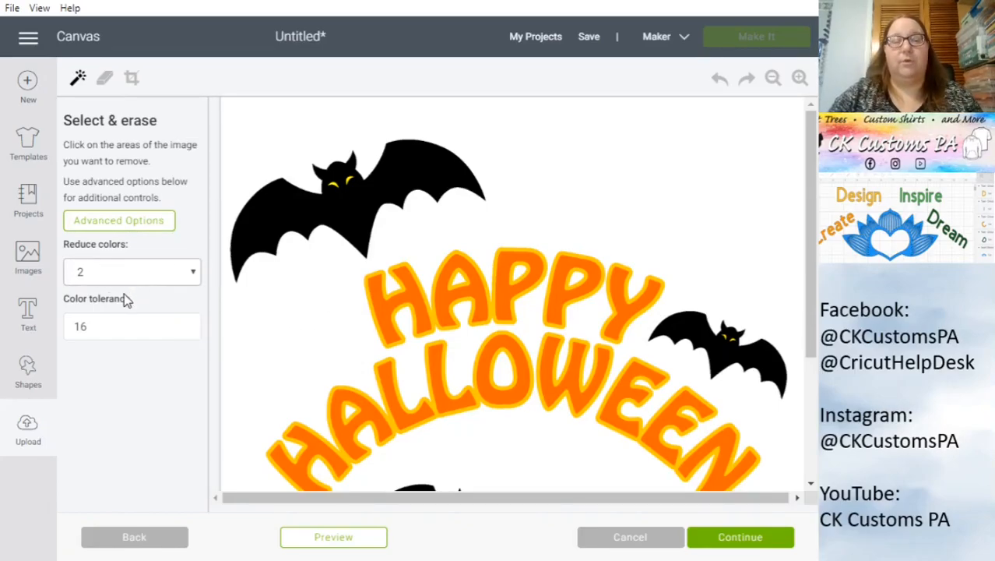
pyautogui.press('Up')
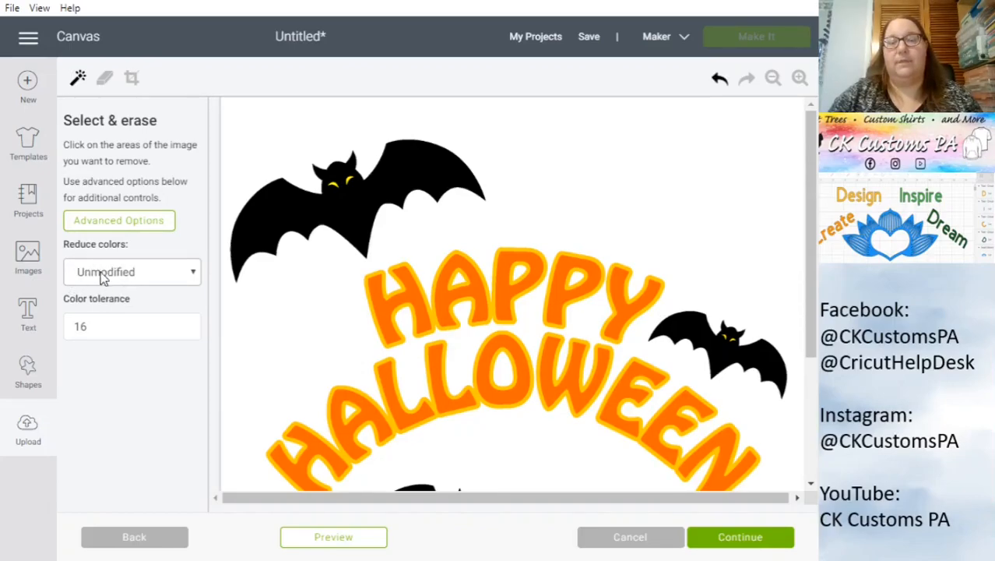
# - Try erasing the image's white background with a color tolerance of 50, and undo the erasure
pyautogui.moveTo(101, 326); pyautogui.dragTo(60, 333)
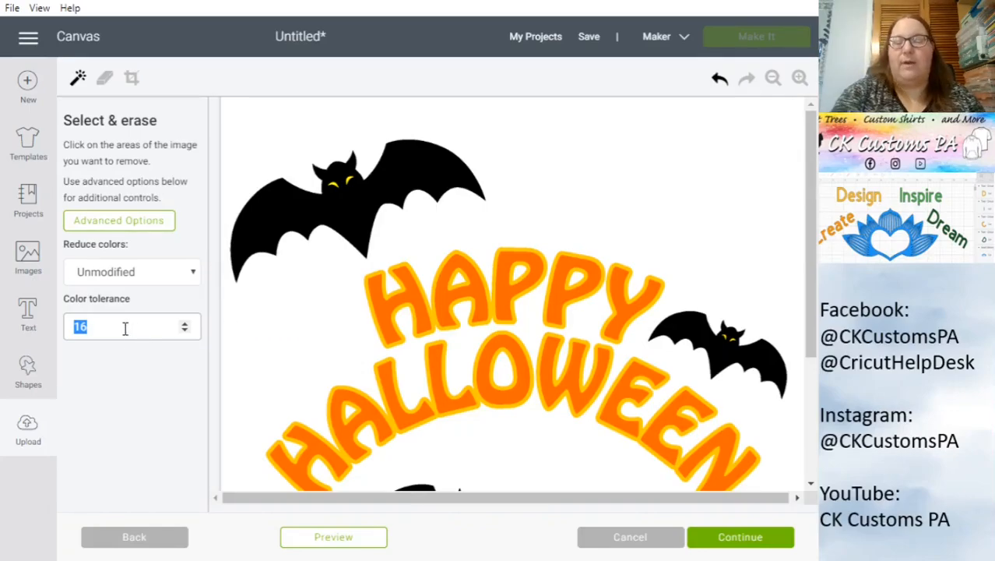
pyautogui.write('50')
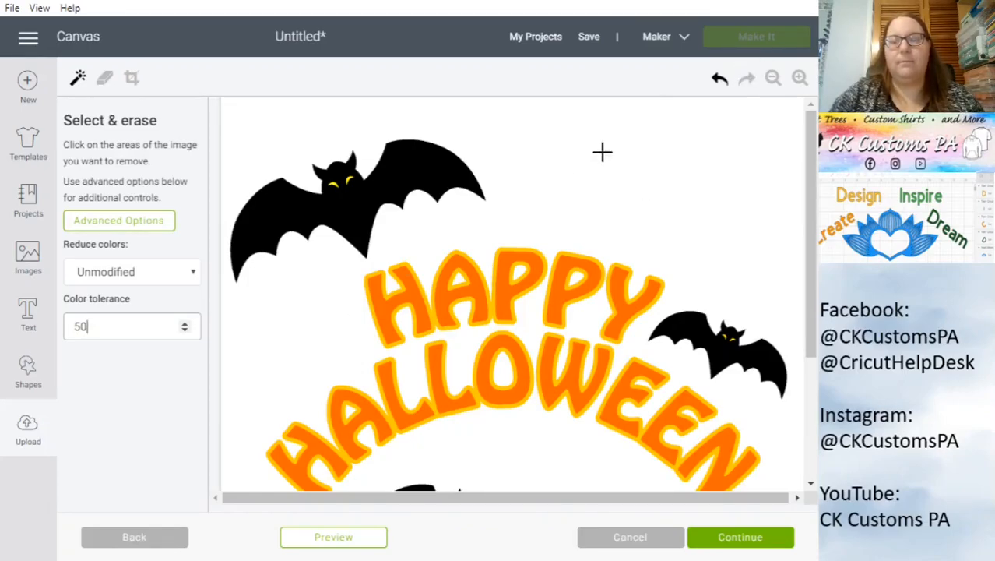
pyautogui.click(310, 317)
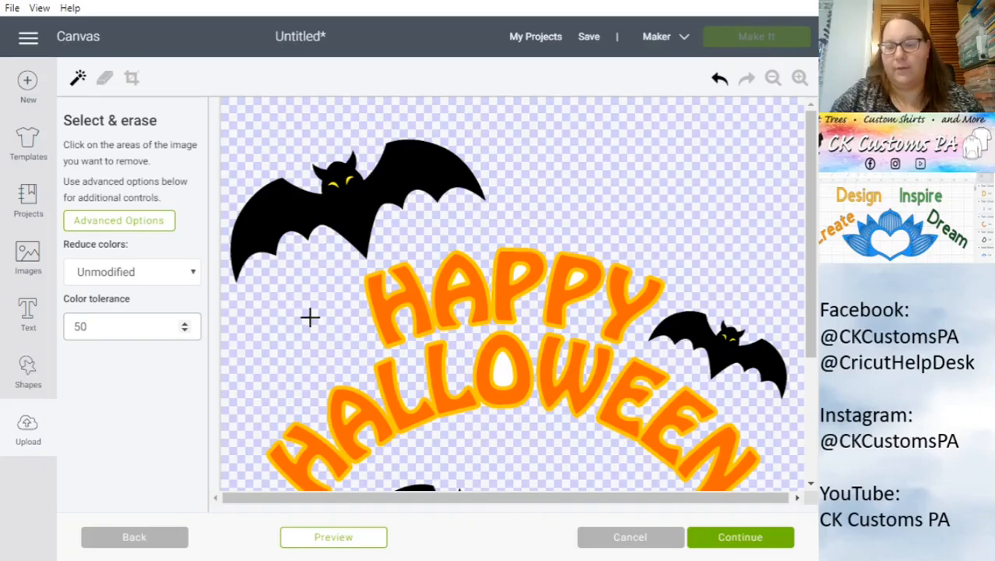
pyautogui.click(720, 81)
# - Try erasing the white background with the color tolerance raised to 90, and undo the erasure
pyautogui.moveTo(120, 331); pyautogui.dragTo(64, 328)
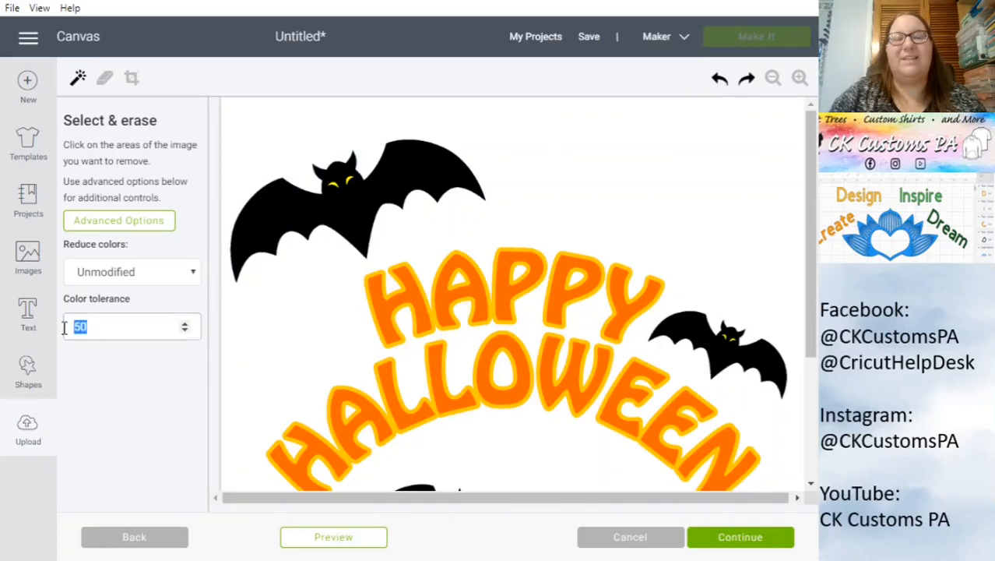
pyautogui.write('90')
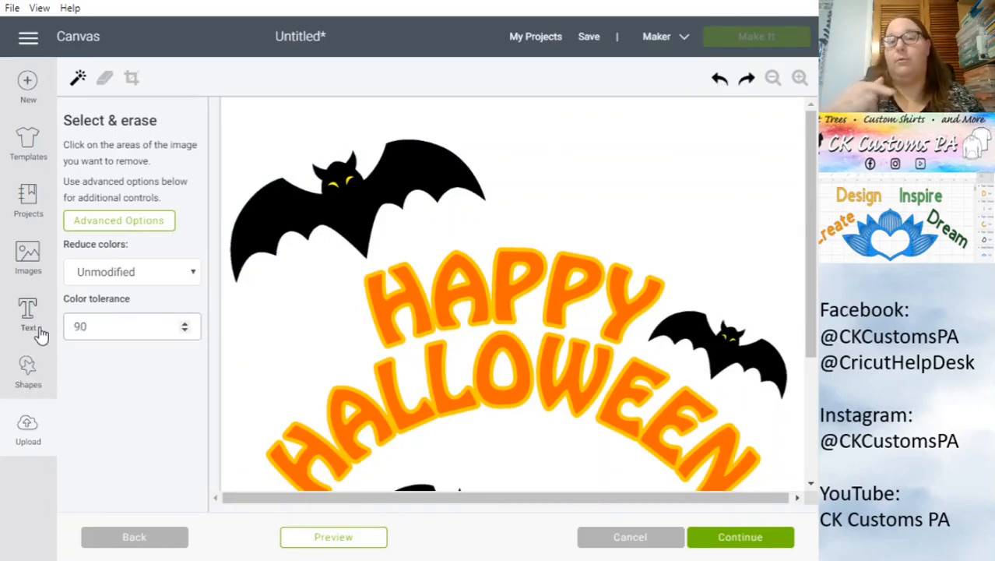
pyautogui.click(293, 321)
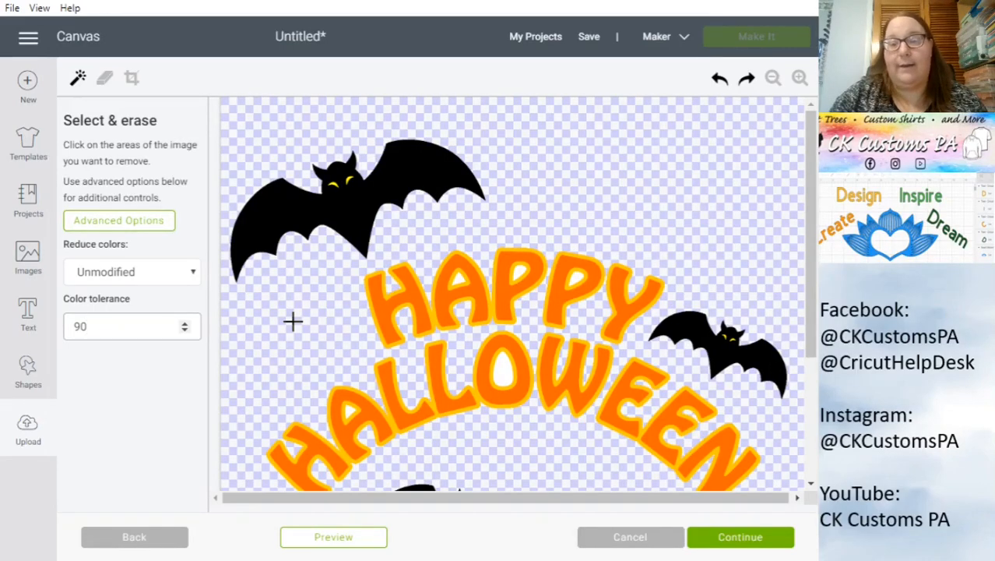
pyautogui.click(720, 79)
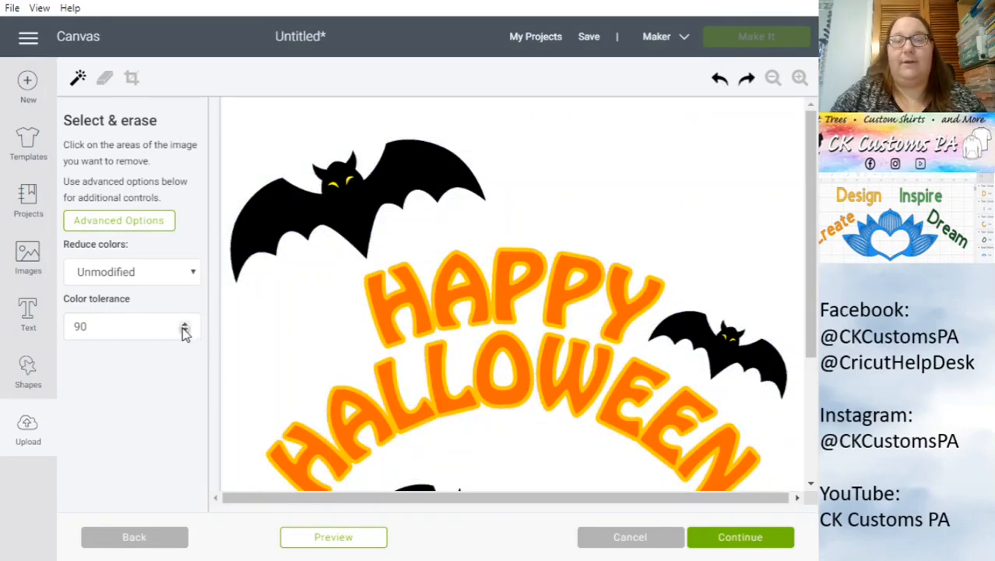
# - Set the color tolerance to 140 and erase the white background around the bats and lettering
pyautogui.moveTo(184, 331); pyautogui.dragTo(6, 330)
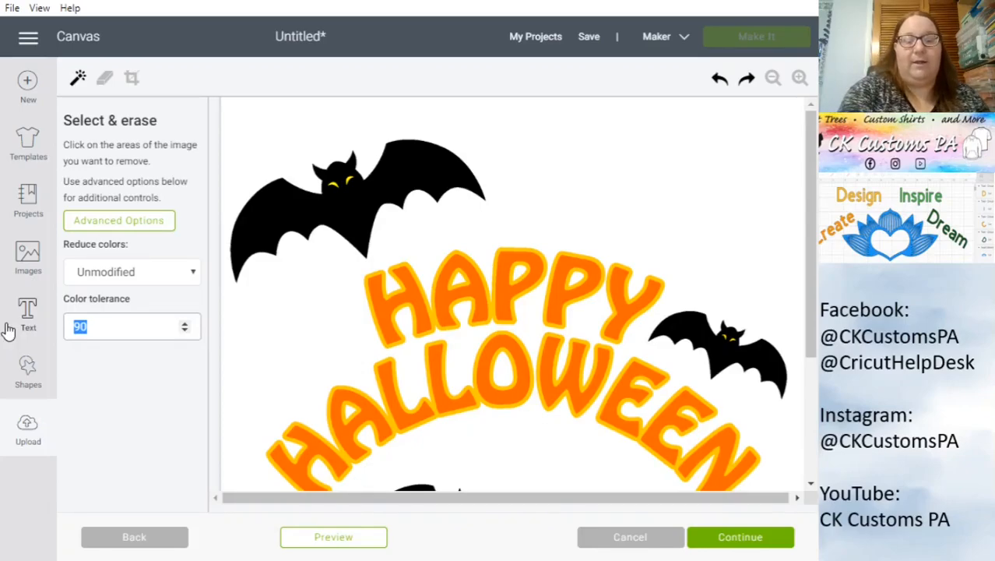
pyautogui.write('14')
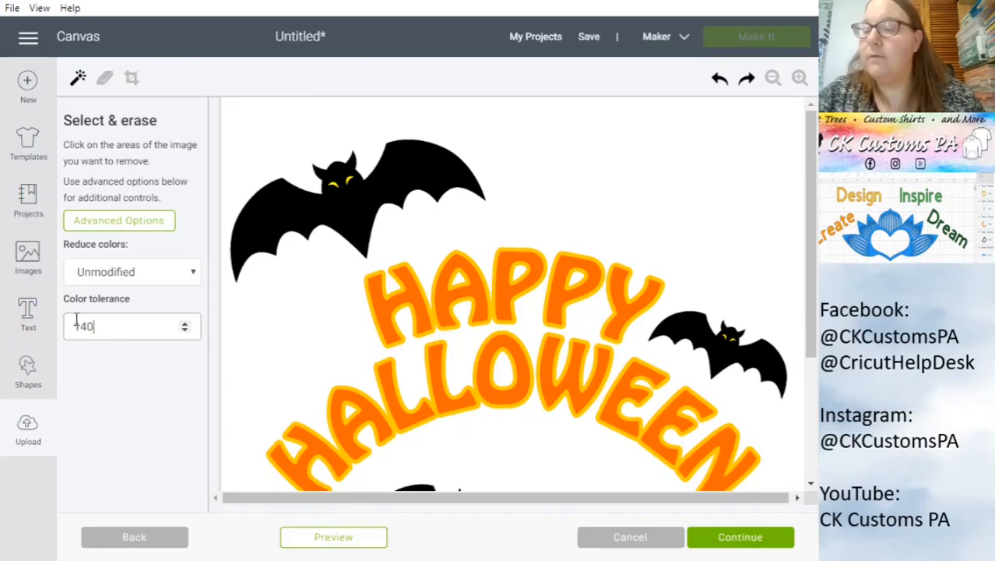
pyautogui.click(288, 342)
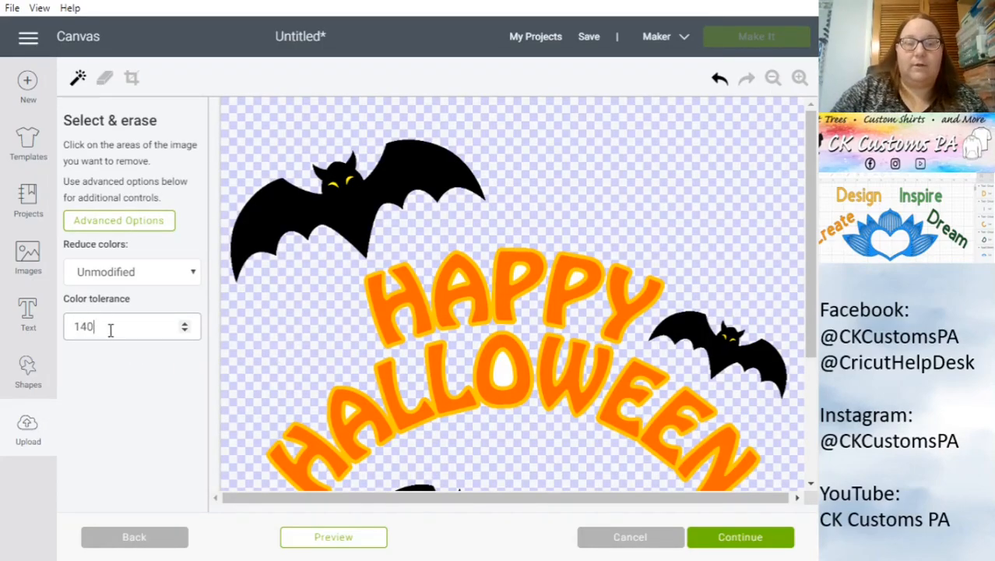
# - Try erasing the white background with the color tolerance raised to 180 in place of the previous erasure, and undo it
pyautogui.moveTo(110, 329); pyautogui.dragTo(49, 343)
pyautogui.write('180')
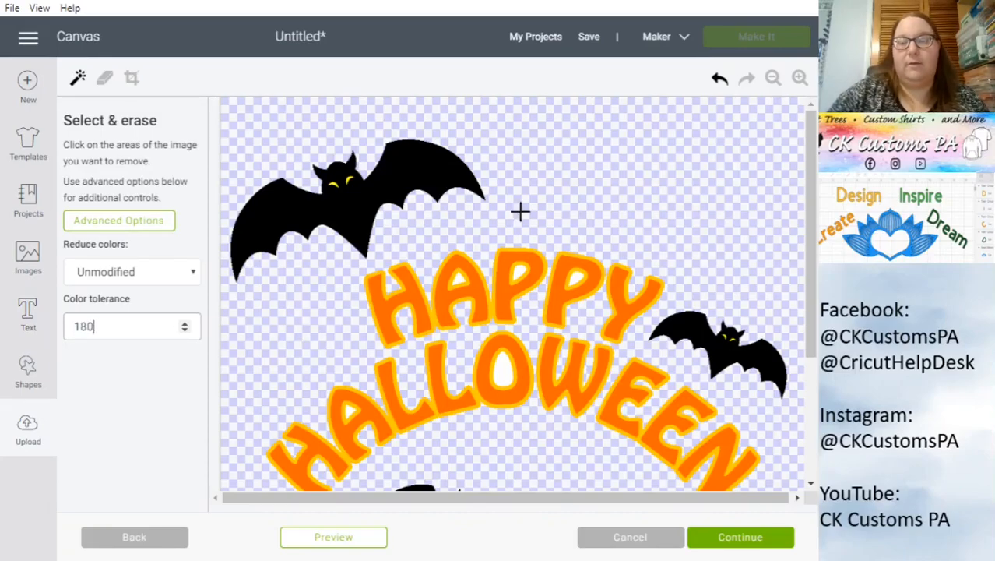
pyautogui.click(718, 78)
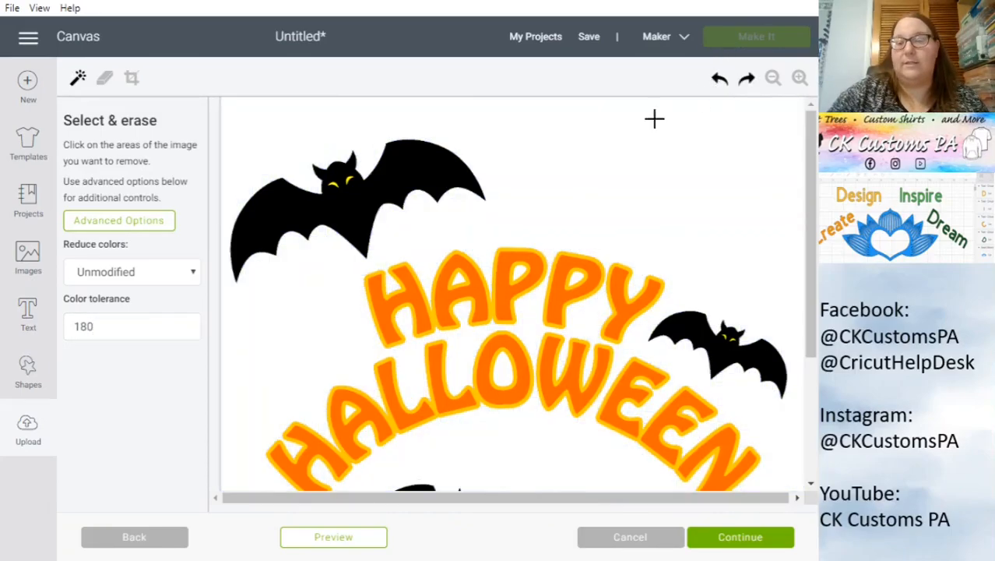
pyautogui.click(604, 174)
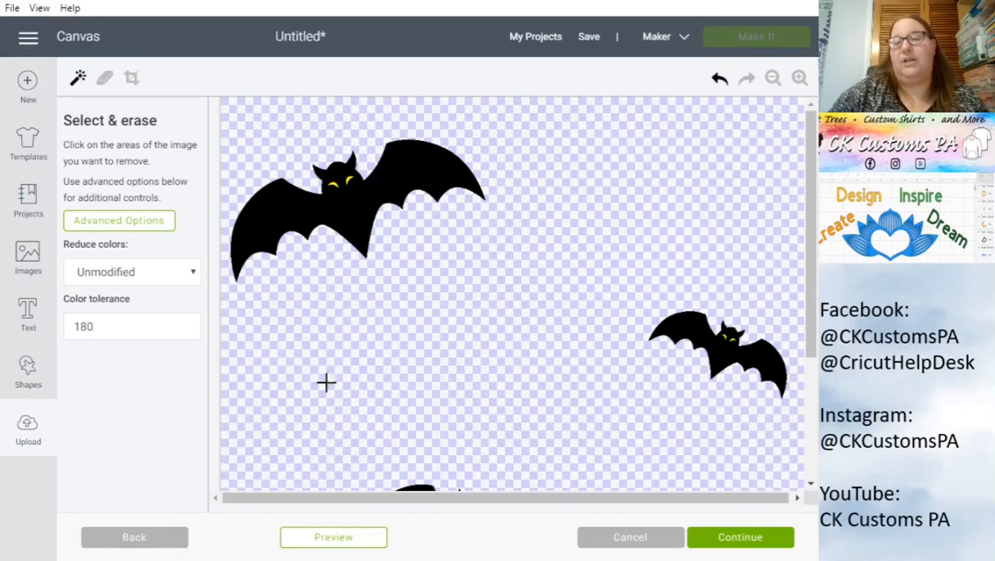
pyautogui.click(720, 79)
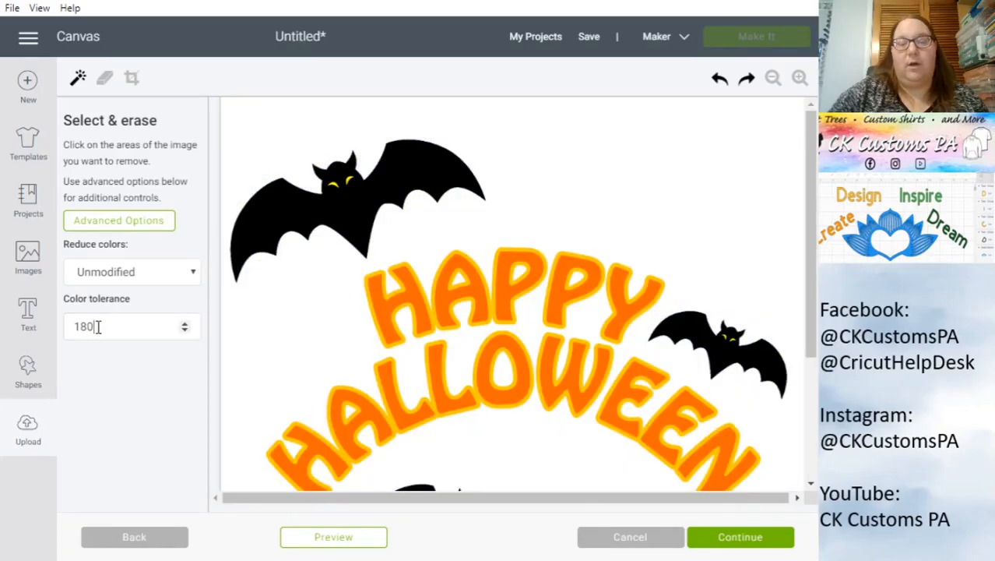
# - Set the color tolerance to 150 and erase the white background, including the enclosed white area inside the O
pyautogui.moveTo(98, 327); pyautogui.dragTo(68, 326)
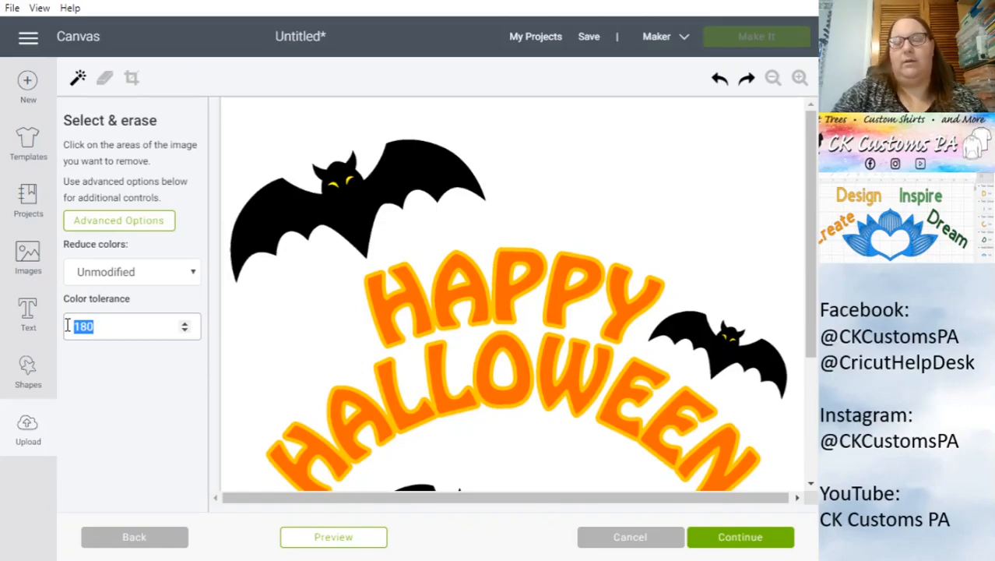
pyautogui.write('1')
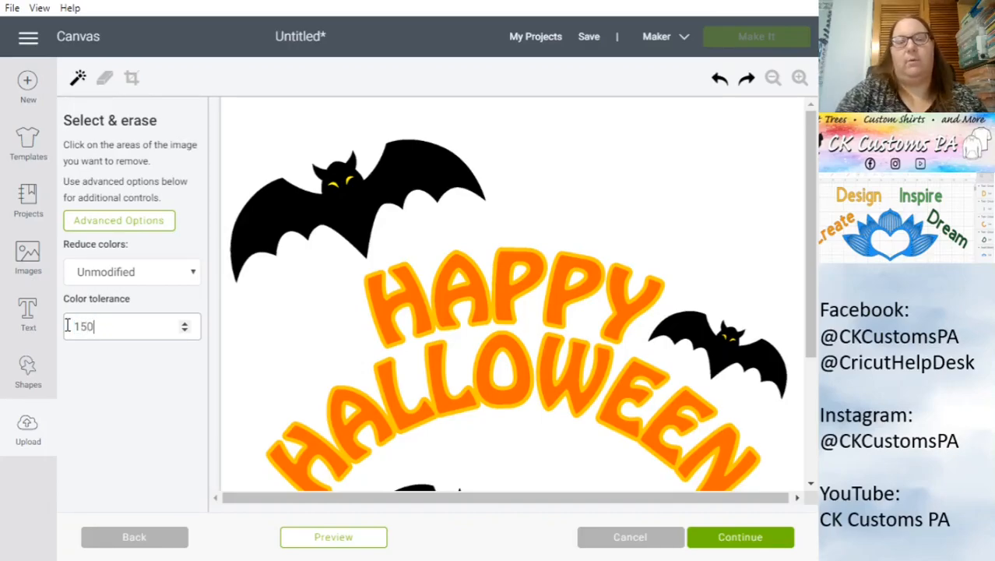
pyautogui.click(304, 331)
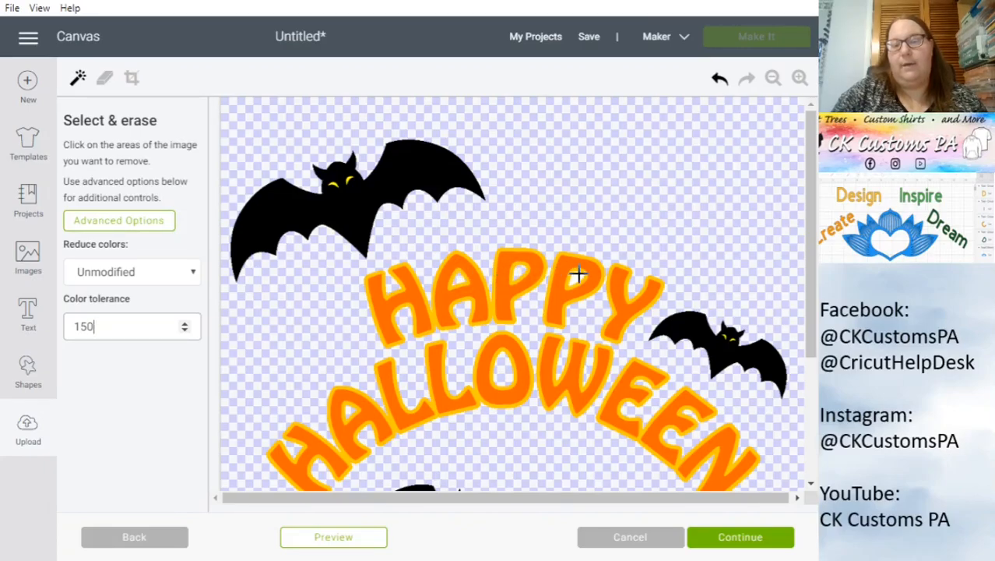
pyautogui.scroll(-3, 599, 293)
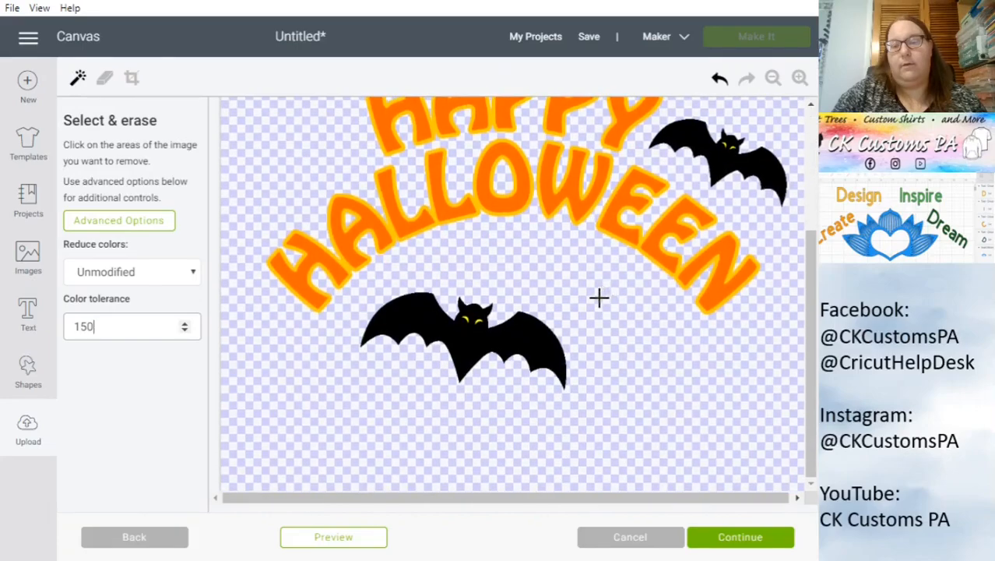
# - Erase the yellow eyes of the large upper bat and of the bat below the lettering
pyautogui.scroll(3, 440, 342)
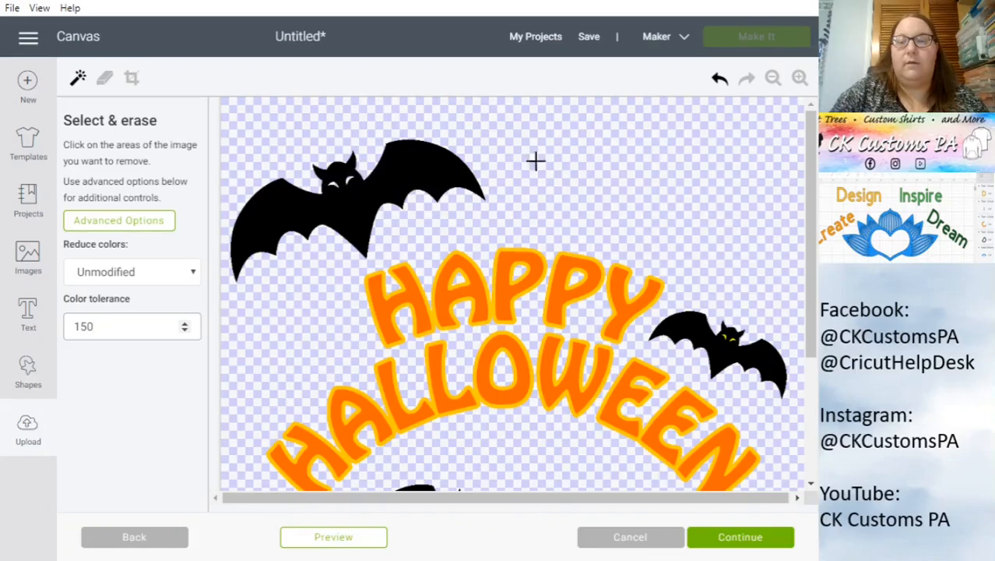
pyautogui.click(800, 78)
pyautogui.scroll(-10, 567, 292)
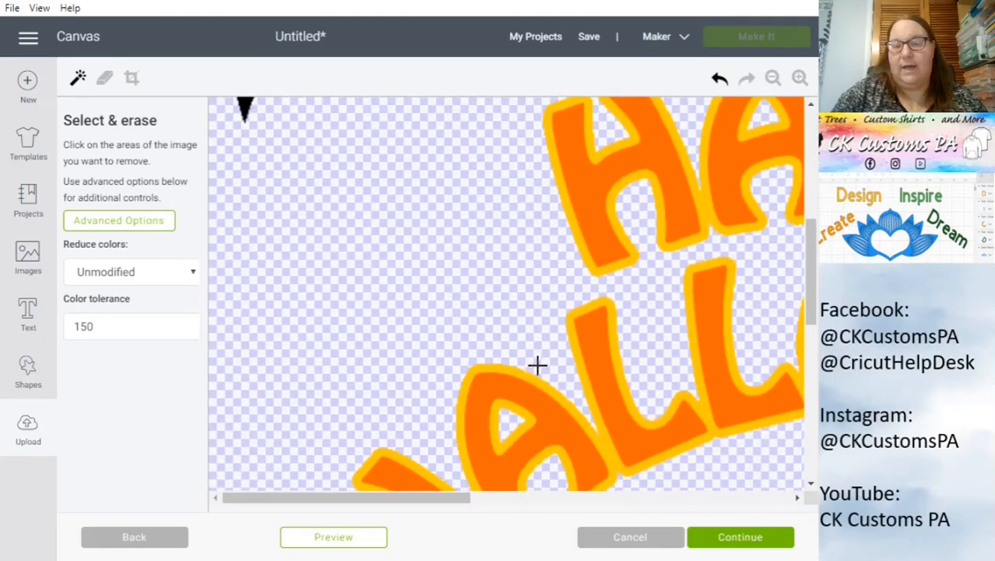
pyautogui.moveTo(430, 498); pyautogui.dragTo(602, 499)
pyautogui.click(398, 248)
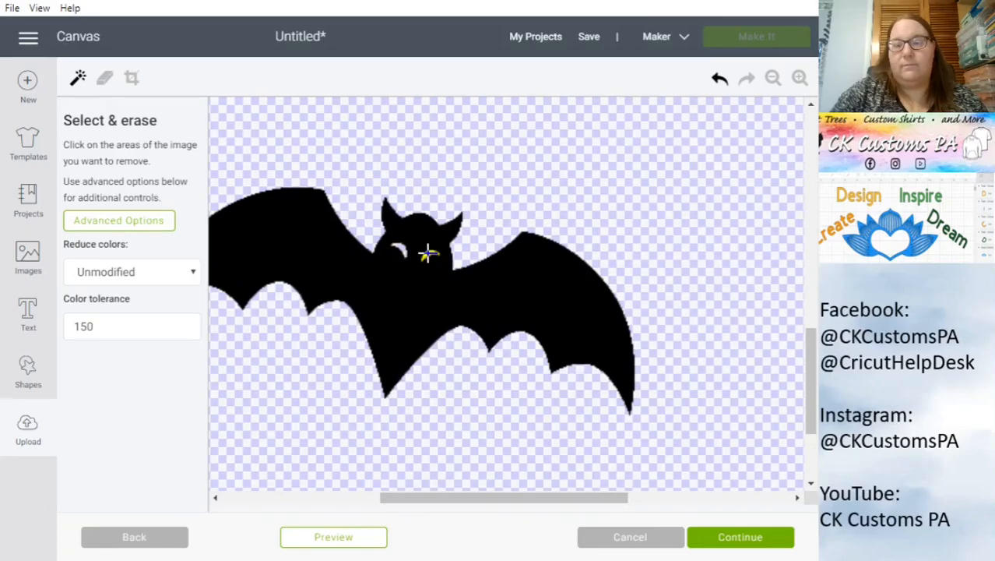
pyautogui.click(429, 251)
# - Erase the yellow eyes of the bat beside the Y, undoing the accidental erasure of its body
pyautogui.moveTo(463, 499); pyautogui.dragTo(717, 509)
pyautogui.scroll(5, 615, 328)
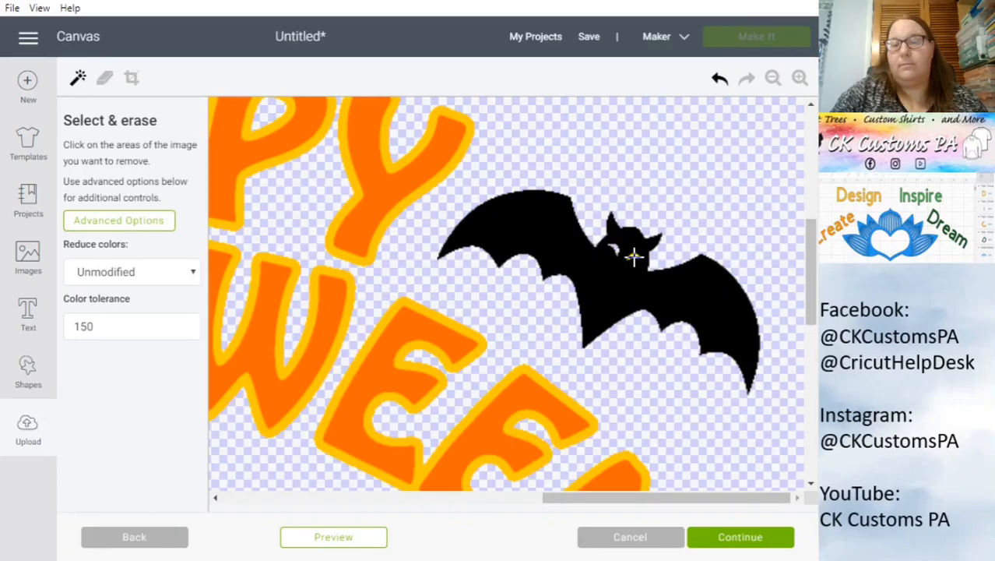
pyautogui.click(635, 256)
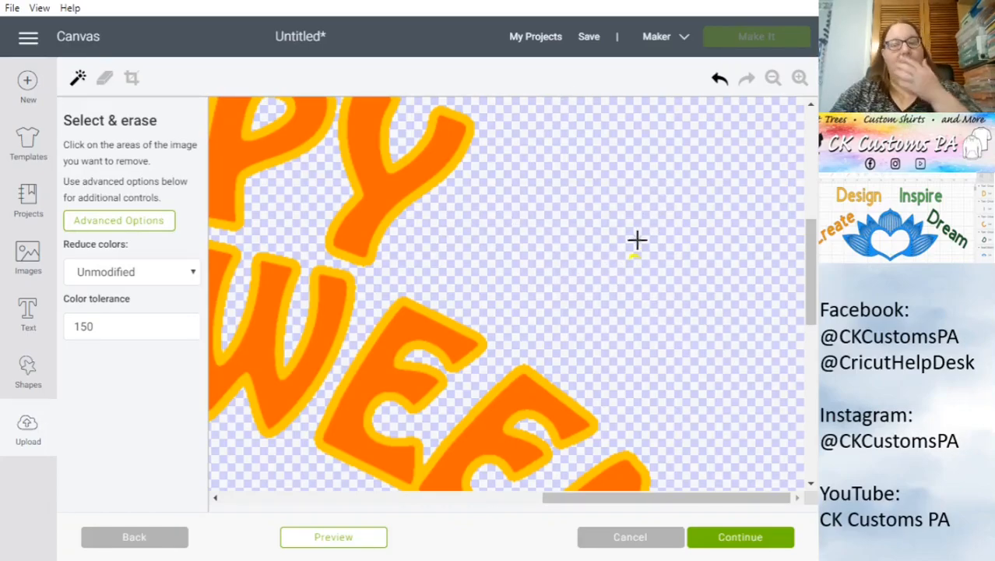
pyautogui.click(718, 80)
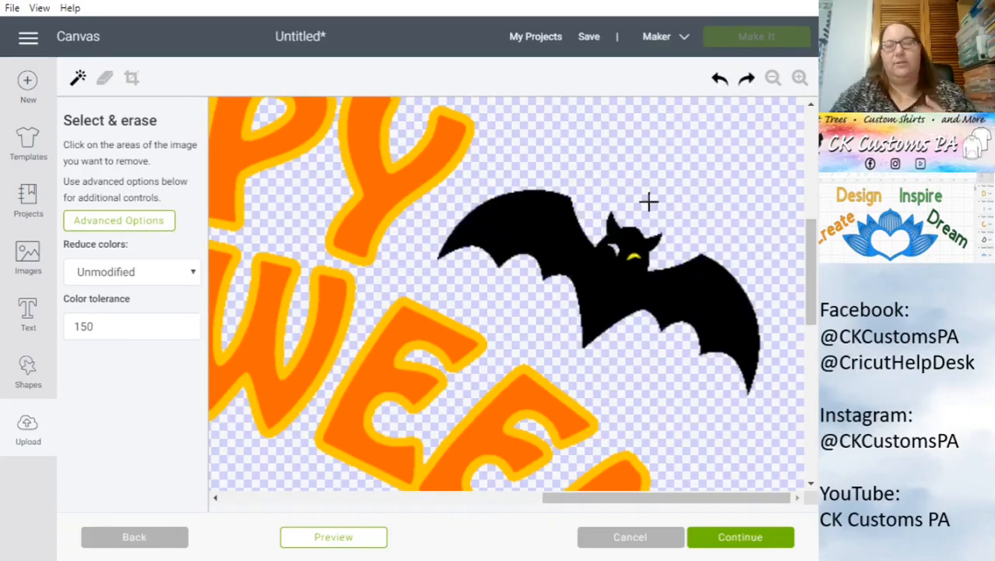
pyautogui.click(632, 257)
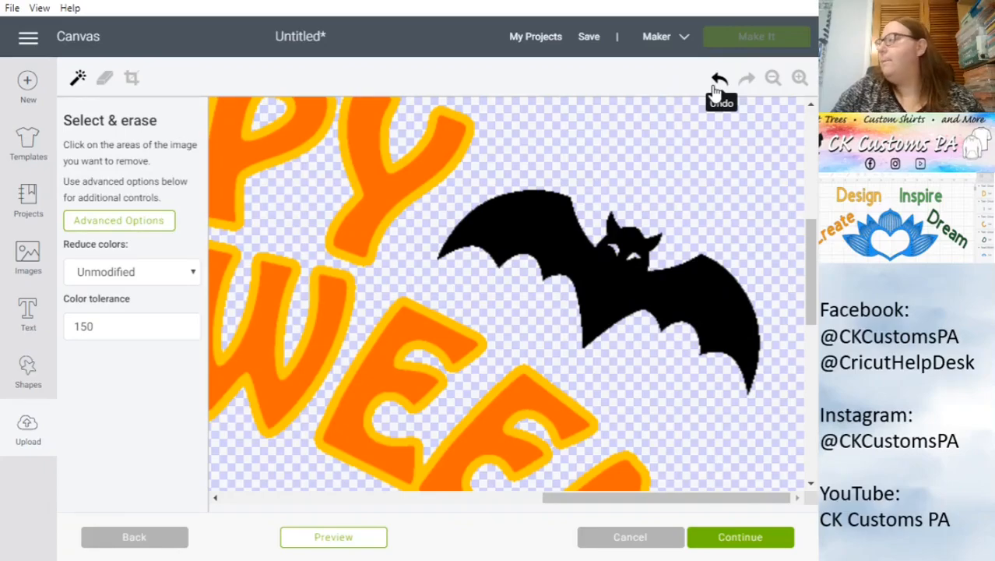
# - Preview the cut silhouette of the cleaned image, and return to the color view
pyautogui.click(774, 80)
pyautogui.click(774, 82)
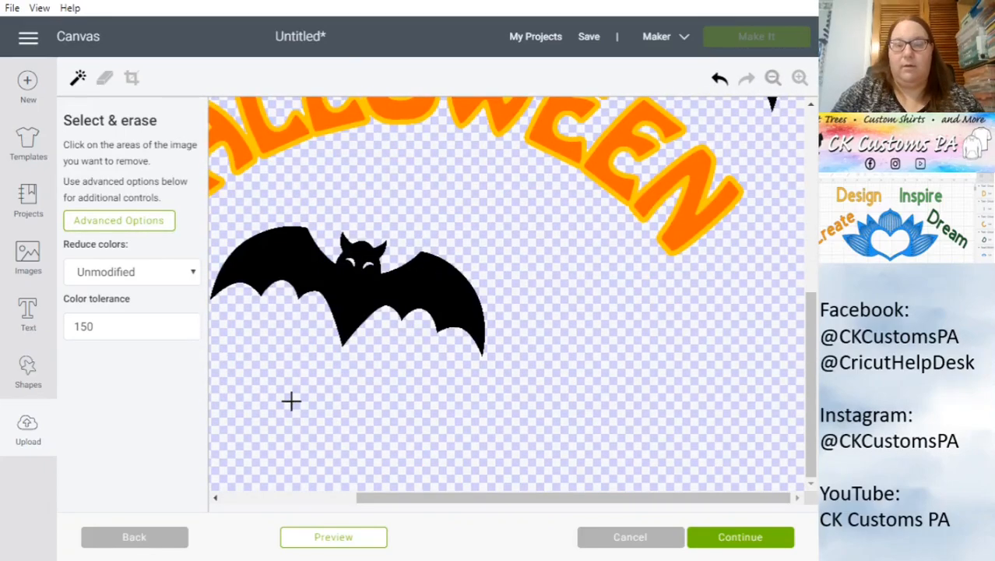
pyautogui.scroll(5, 290, 400)
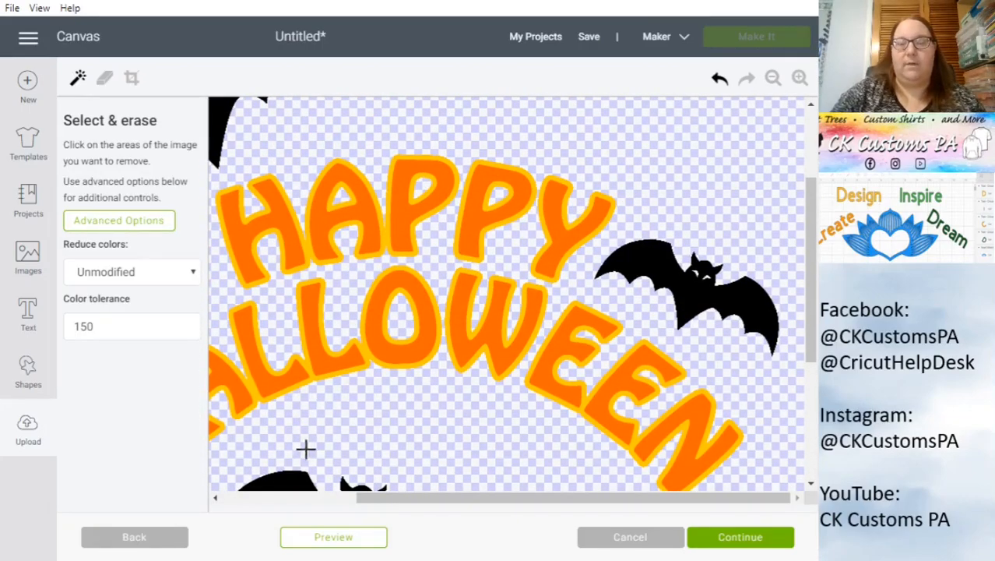
pyautogui.moveTo(390, 497); pyautogui.dragTo(317, 538)
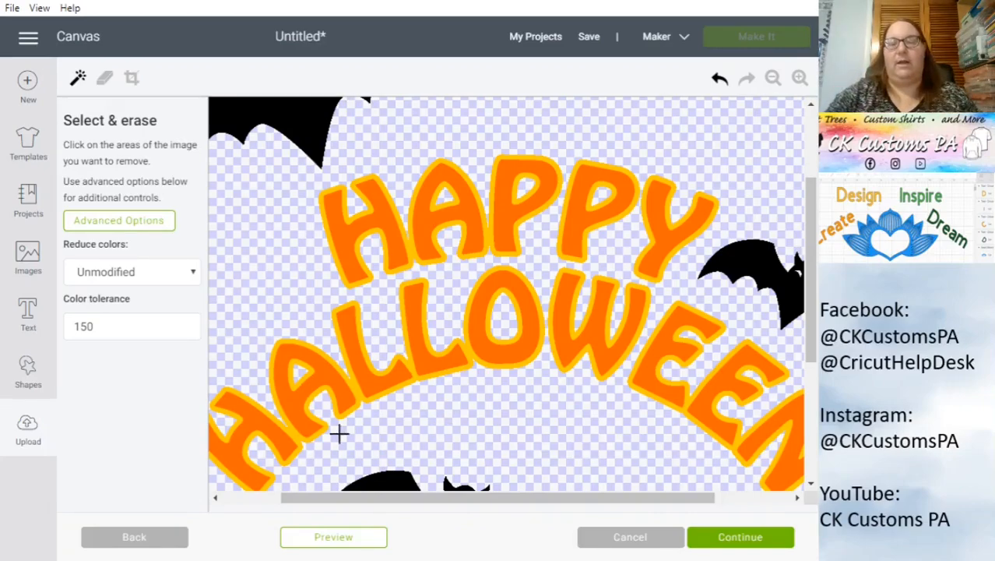
pyautogui.click(335, 542)
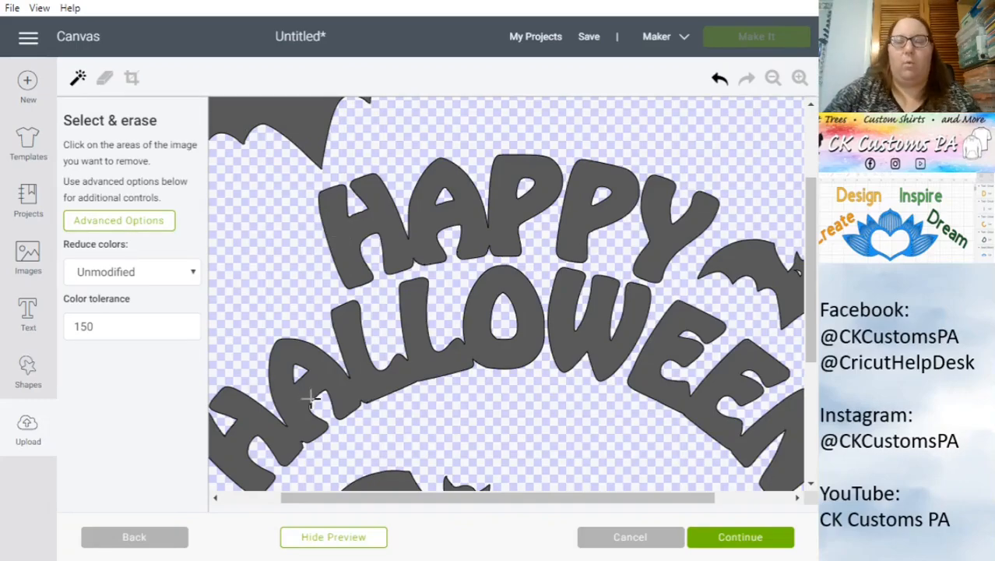
pyautogui.click(344, 543)
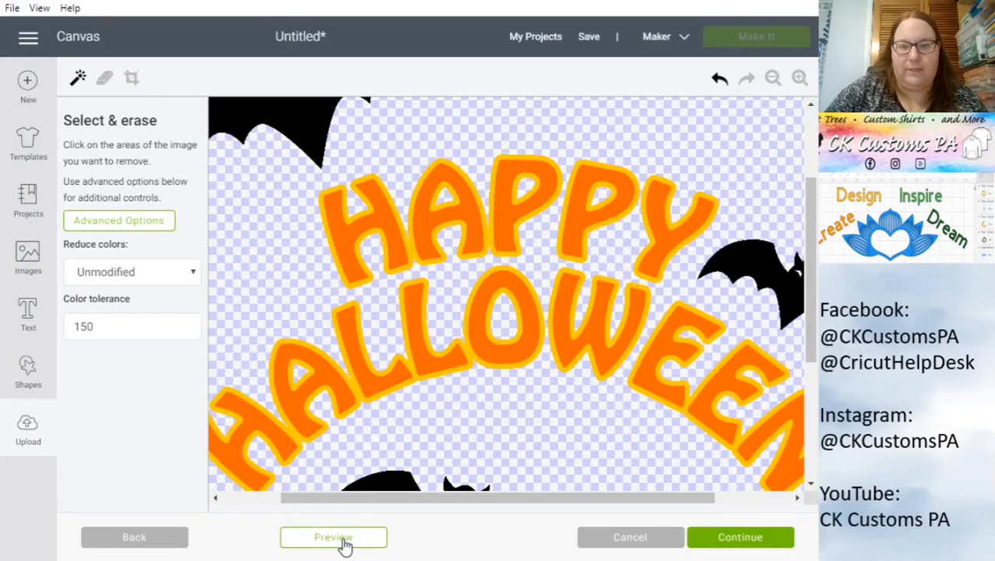
# - Try erasing the orange fill of the H in HAPPY at color tolerances of 150 and 90, undoing each erasure
pyautogui.click(363, 223)
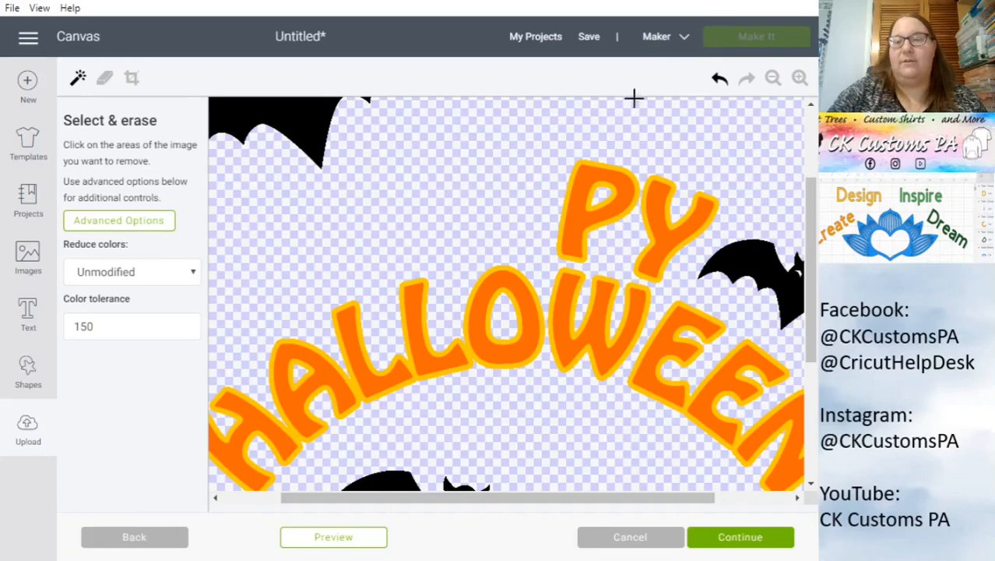
pyautogui.click(720, 81)
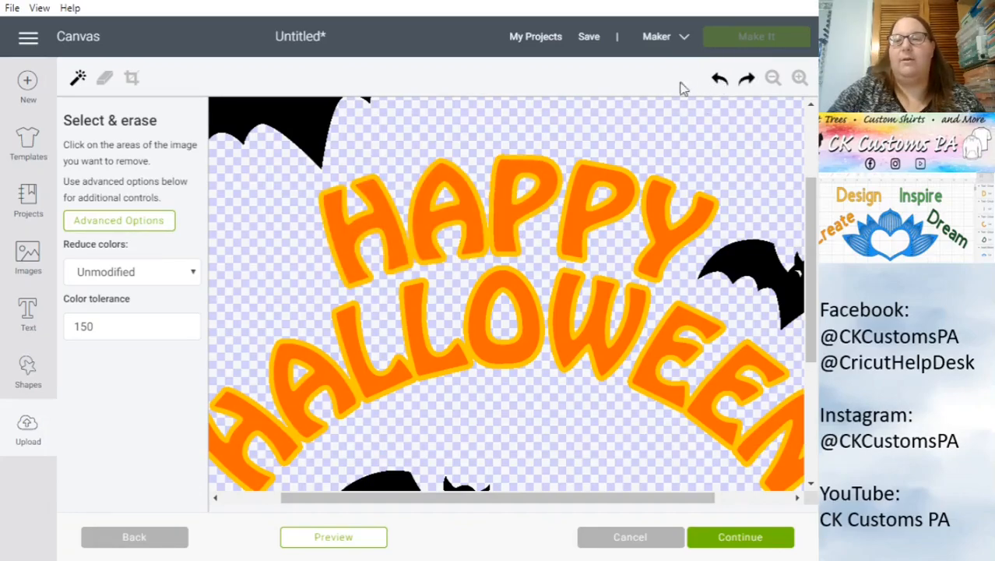
pyautogui.moveTo(96, 326); pyautogui.dragTo(52, 330)
pyautogui.write('90')
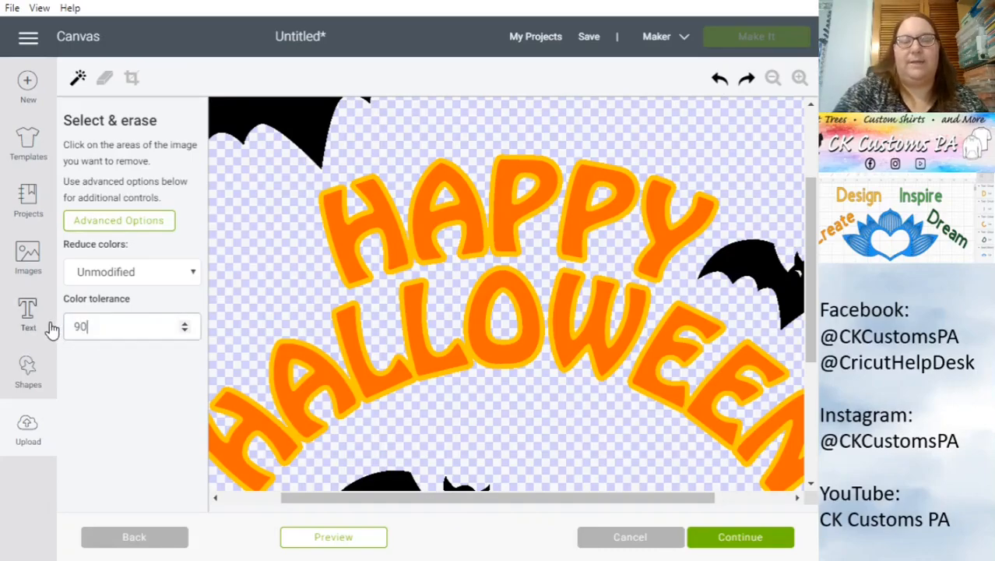
pyautogui.click(382, 218)
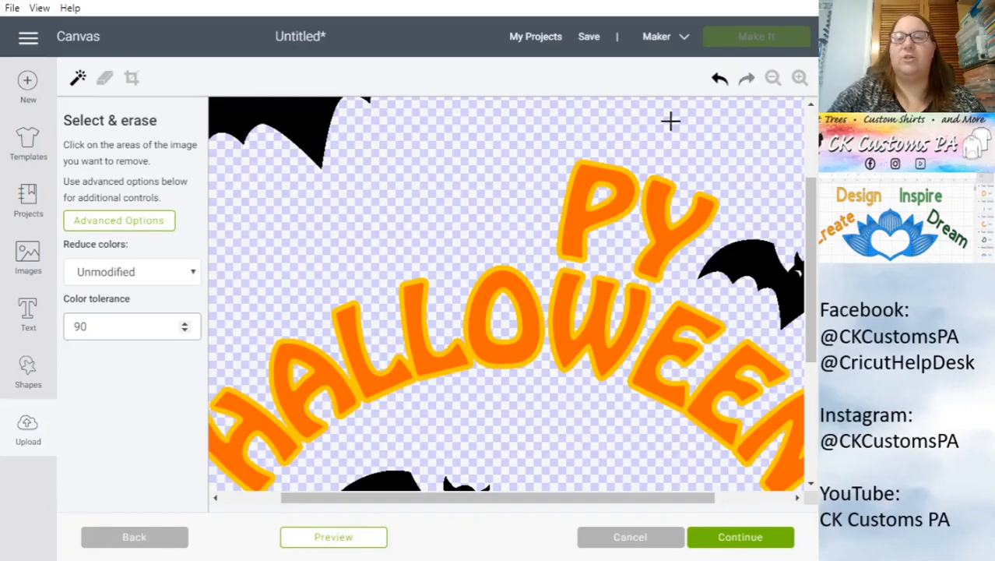
pyautogui.click(718, 83)
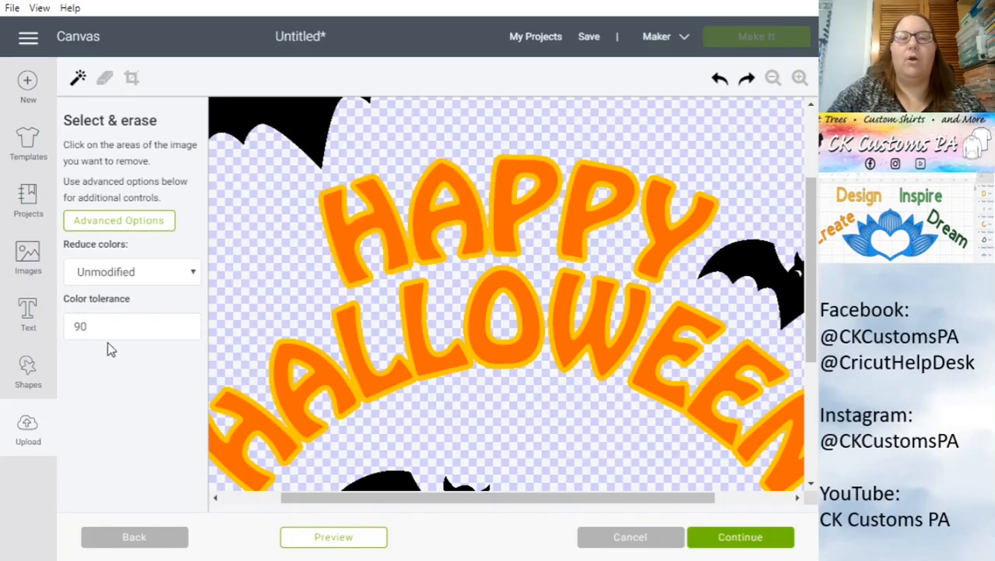
# - Try erasing the orange fill of the H in HAPPY with a color tolerance of 60, and undo the erasure
pyautogui.doubleClick(68, 322)
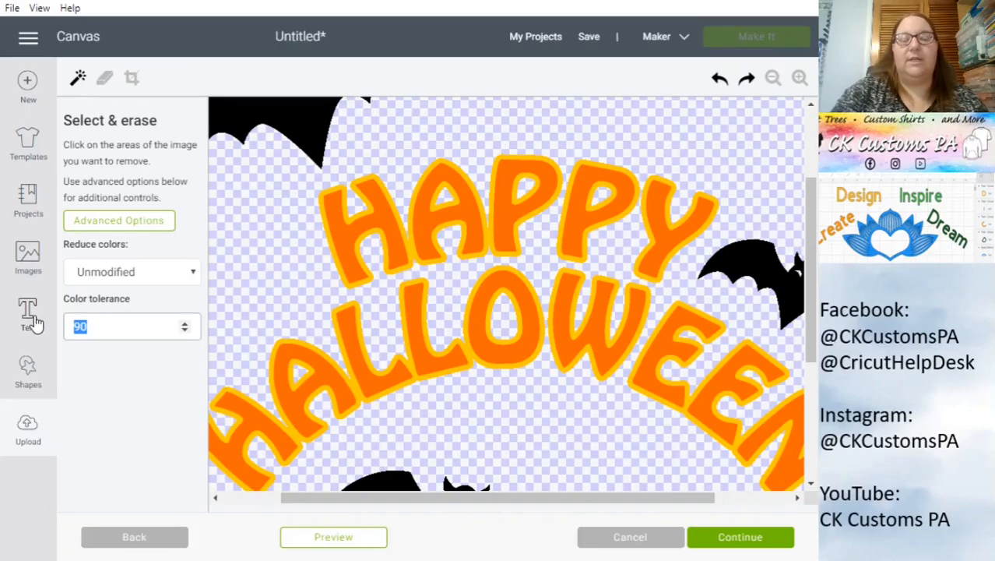
pyautogui.write('6')
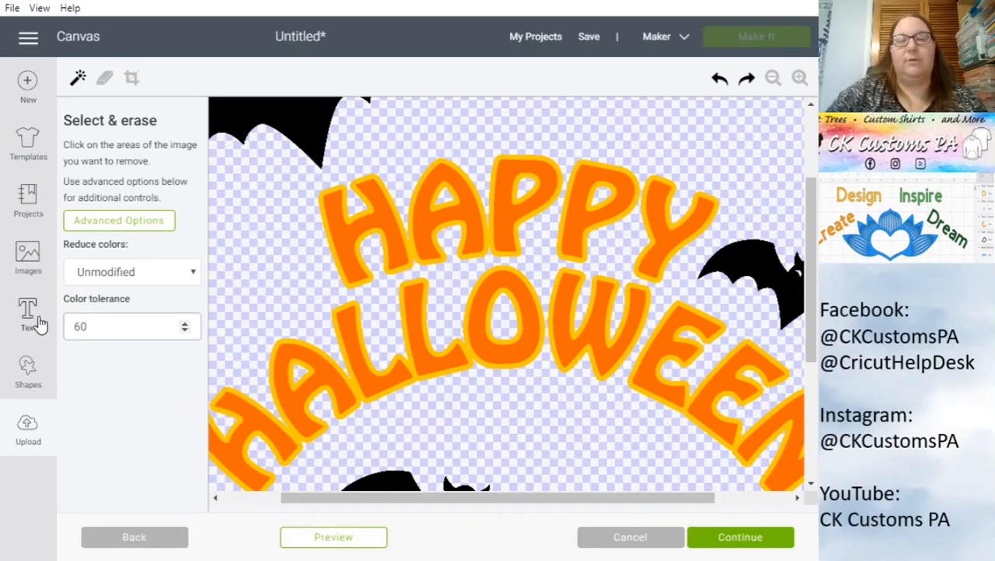
pyautogui.click(343, 243)
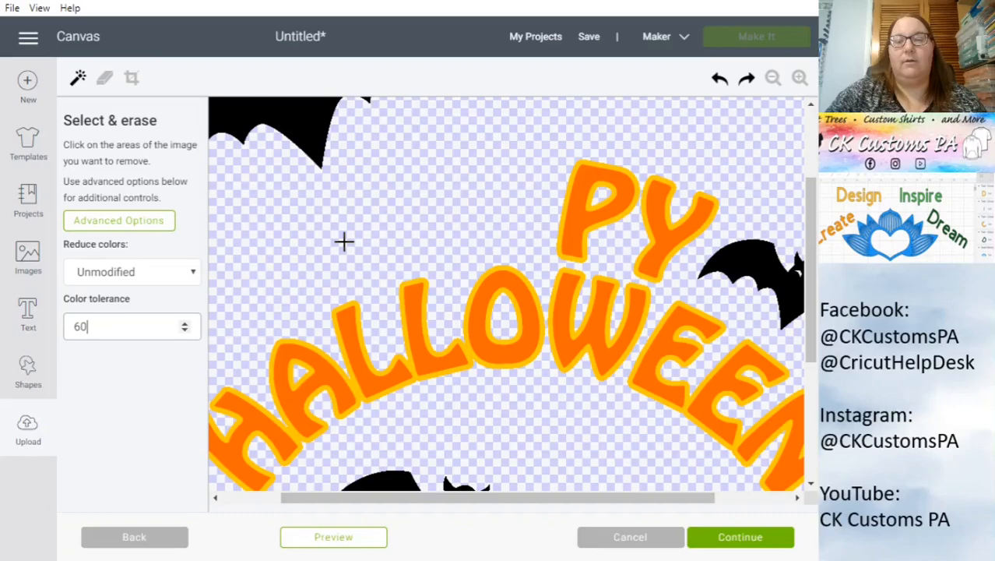
# - Set the color tolerance to 40 and erase the orange fill from every letter of HAPPY, keeping the yellow outlines
pyautogui.doubleClick(118, 335)
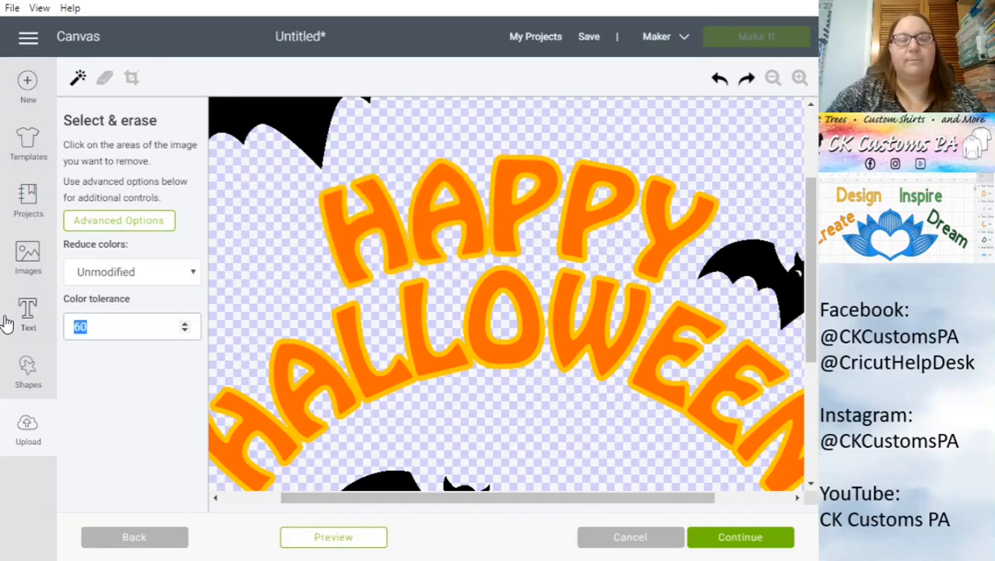
pyautogui.write('40')
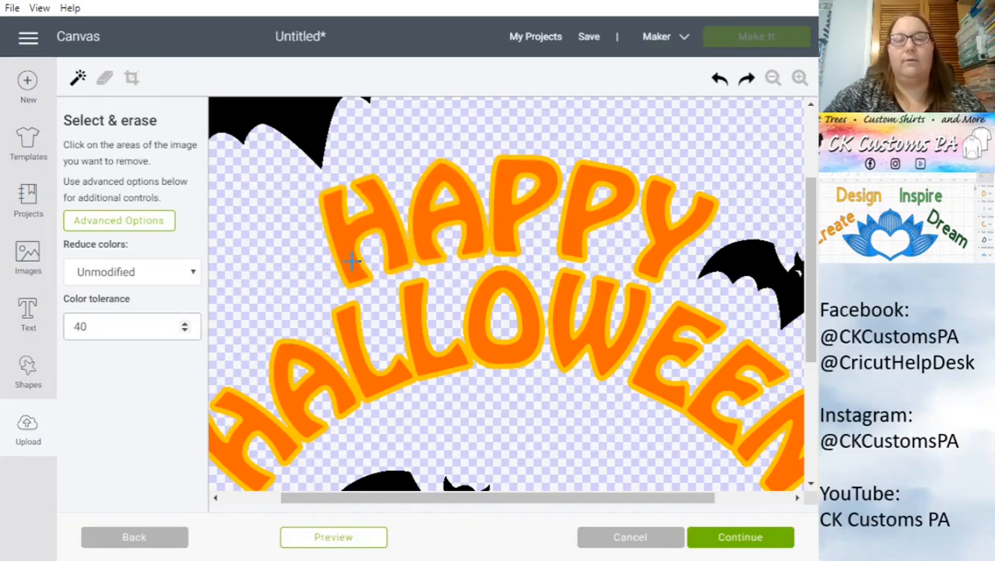
pyautogui.click(342, 232)
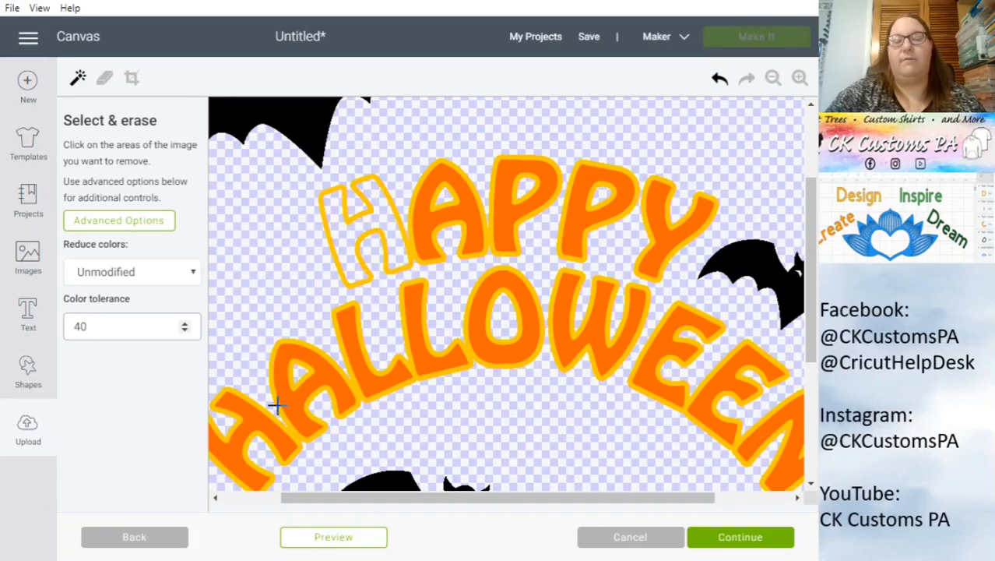
pyautogui.click(438, 220)
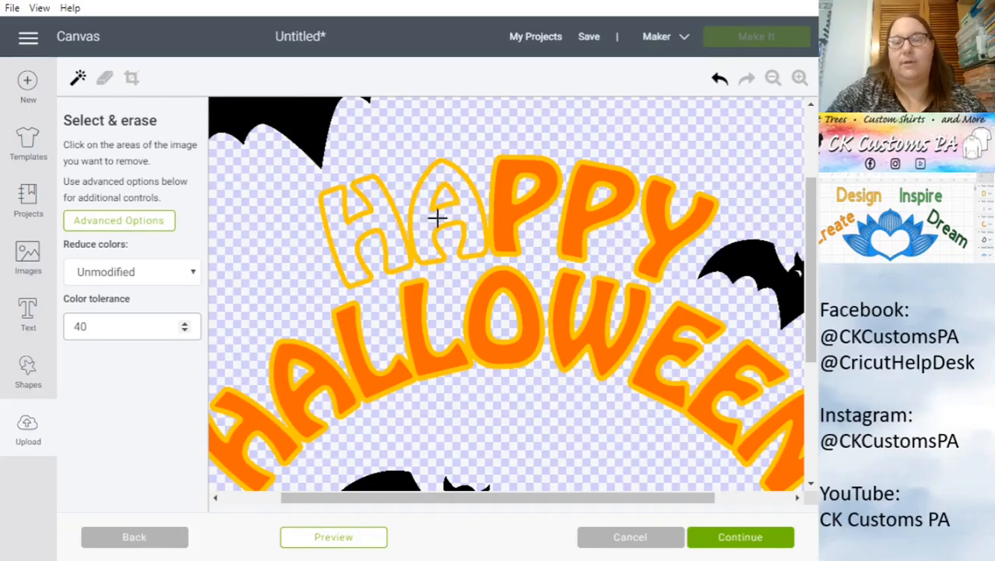
pyautogui.click(566, 226)
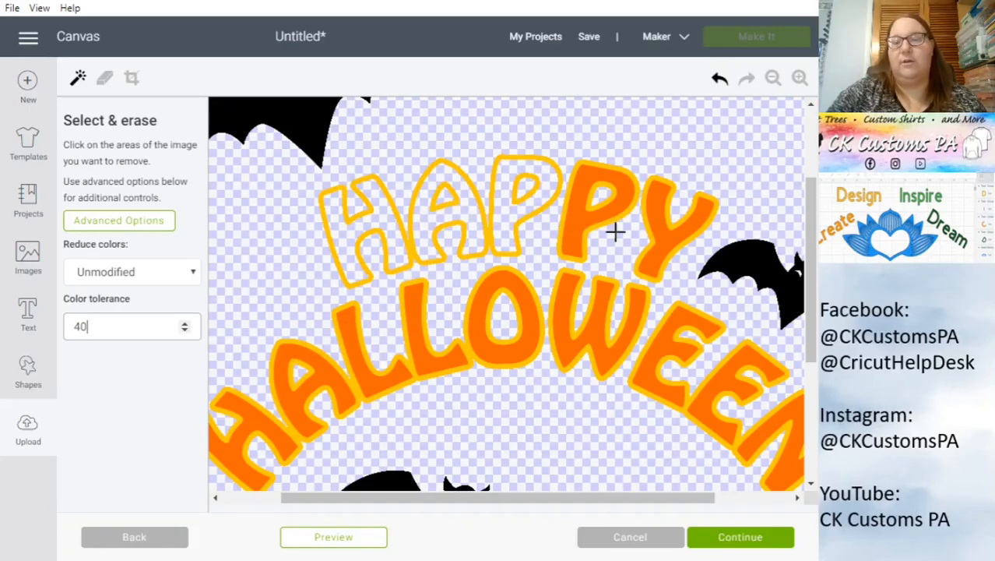
pyautogui.click(617, 229)
pyautogui.click(647, 249)
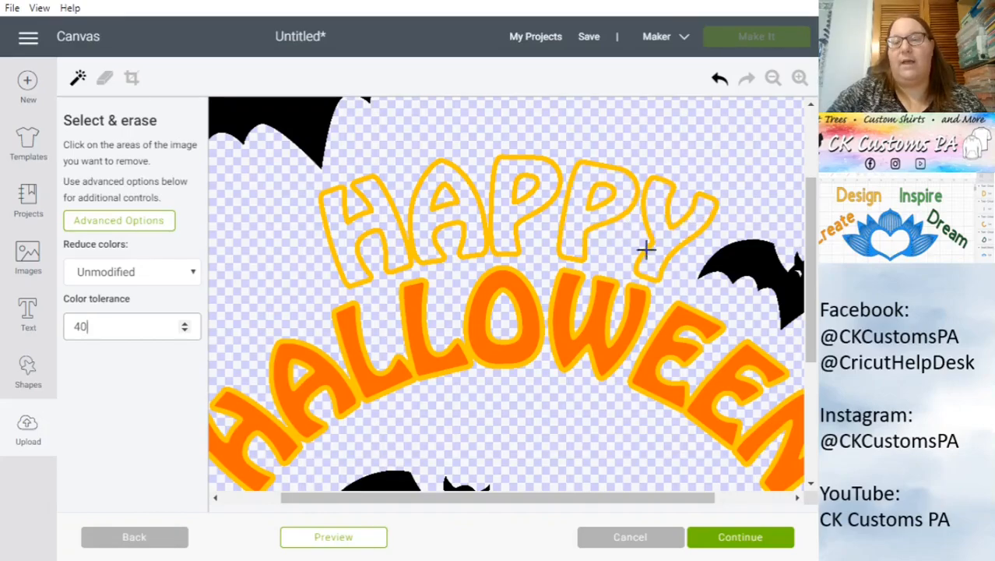
# - Erase the orange fill from every letter of HALLOWEEN at the color tolerance of 40, keeping the yellow outlines
pyautogui.click(254, 420)
pyautogui.click(331, 382)
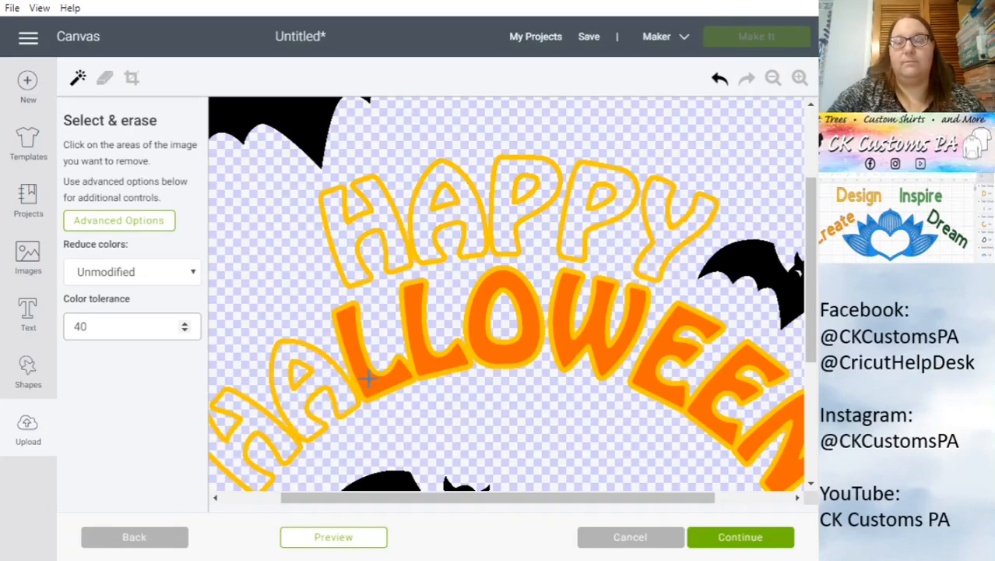
pyautogui.click(395, 383)
pyautogui.click(427, 364)
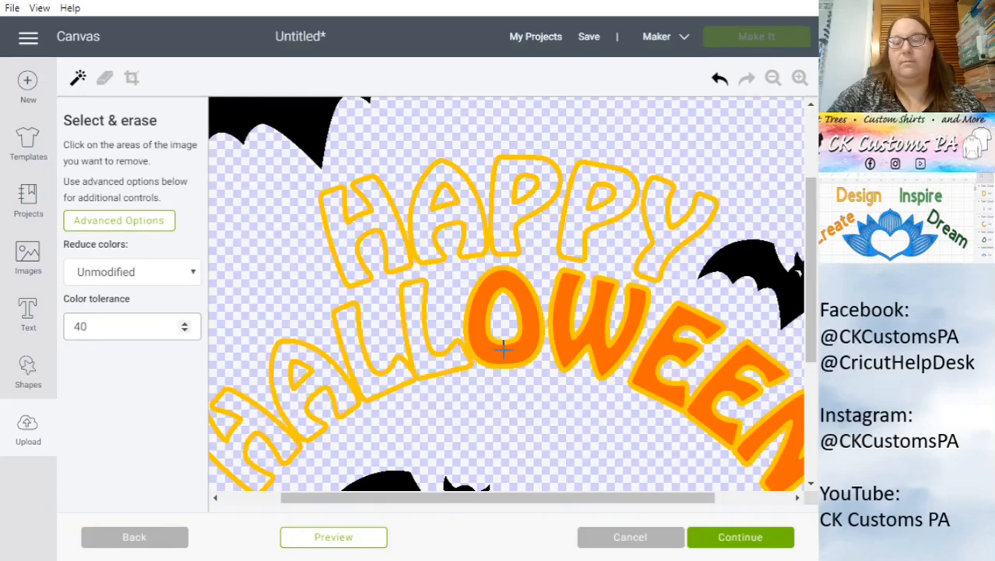
pyautogui.click(504, 344)
pyautogui.click(575, 344)
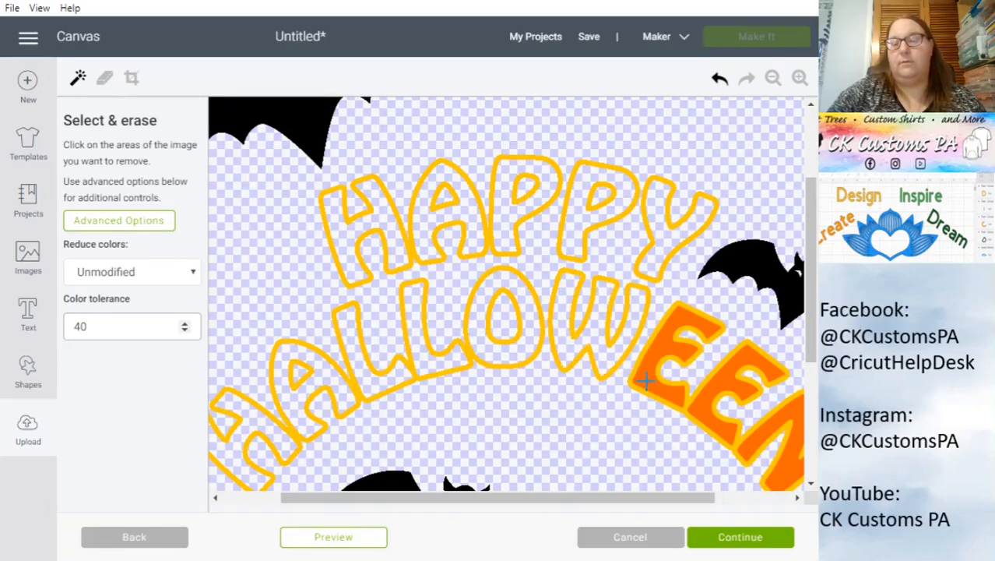
pyautogui.click(645, 380)
pyautogui.click(699, 411)
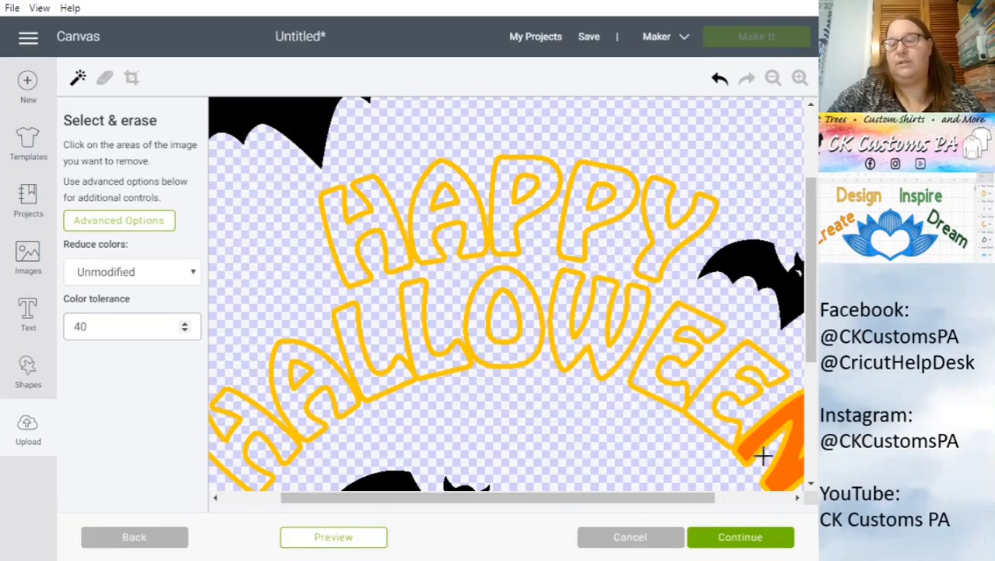
pyautogui.click(782, 472)
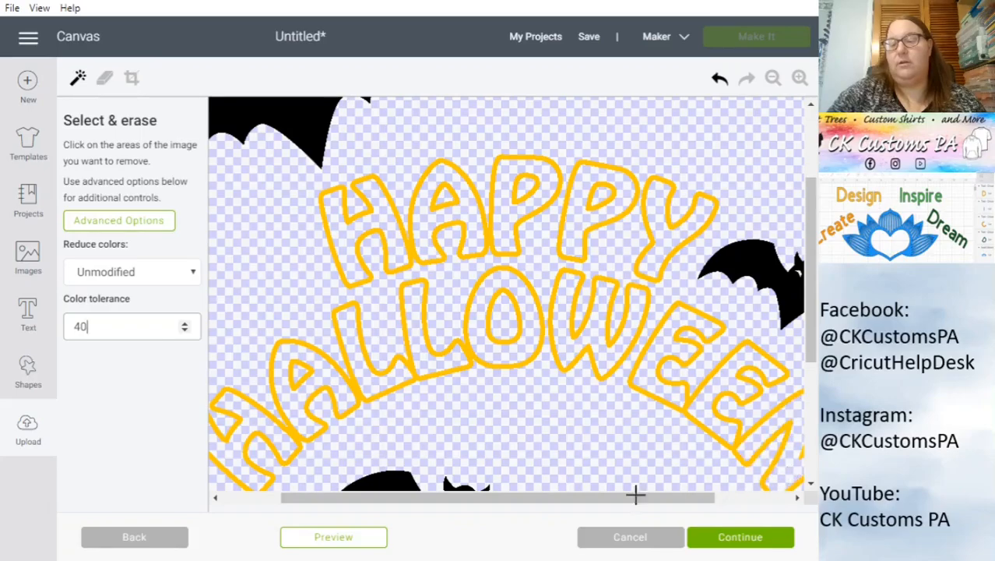
# - Preview the cut silhouette and inspect the outlined lettering and all three bats across the whole image
pyautogui.click(318, 543)
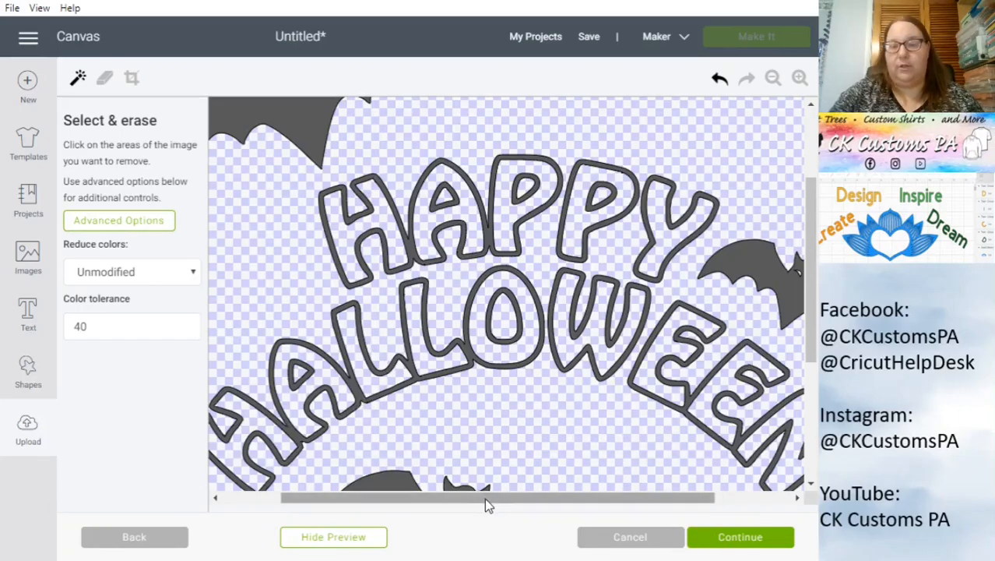
pyautogui.moveTo(493, 498); pyautogui.dragTo(416, 501)
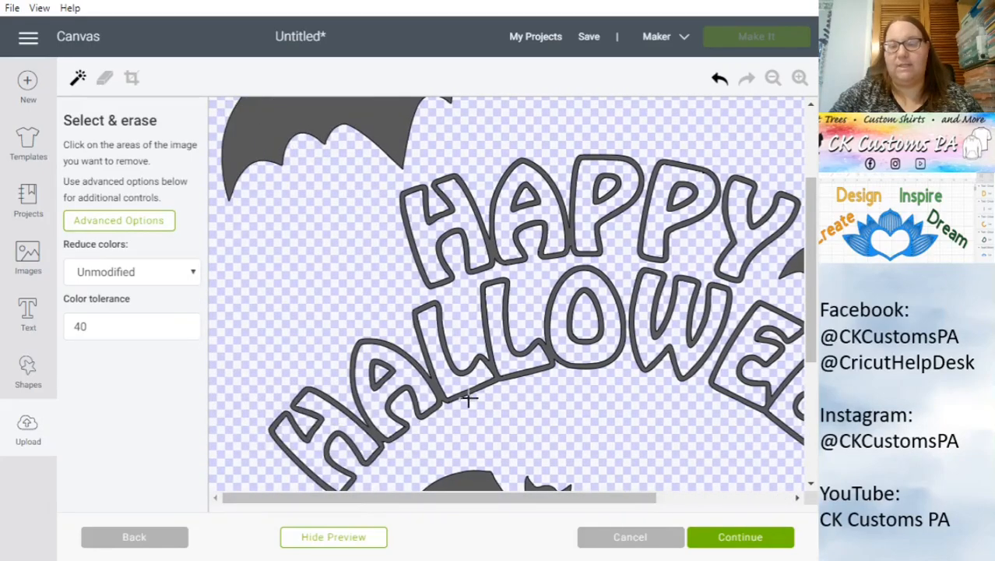
pyautogui.scroll(-5, 483, 399)
pyautogui.scroll(3, 494, 399)
pyautogui.scroll(4, 494, 399)
pyautogui.scroll(-5, 493, 416)
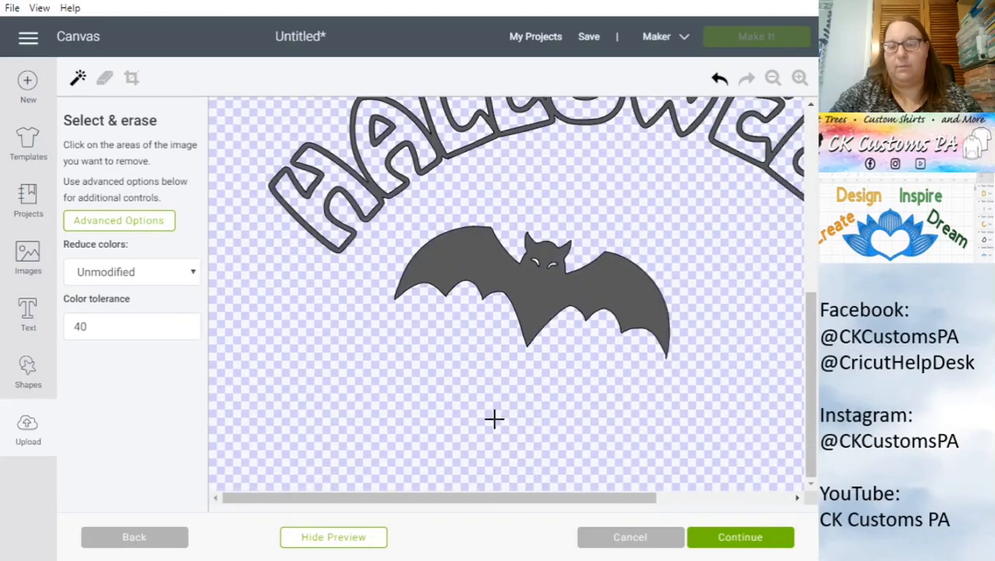
pyautogui.moveTo(501, 499); pyautogui.dragTo(711, 498)
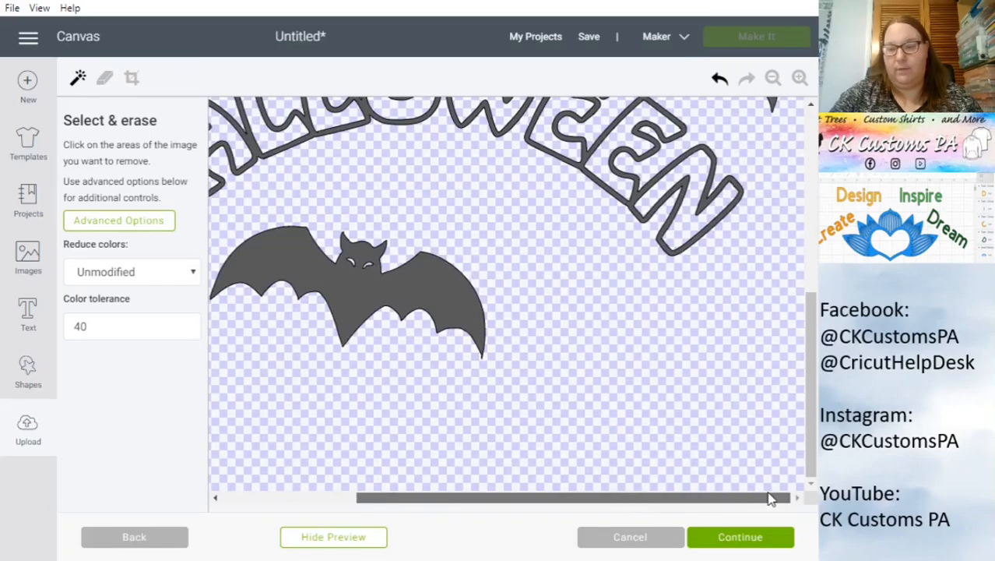
pyautogui.scroll(5, 666, 456)
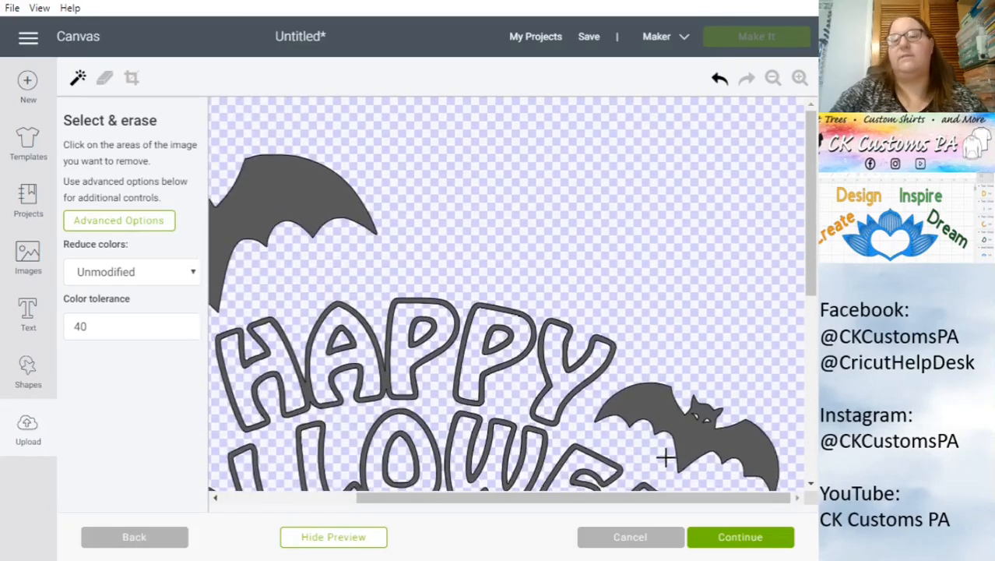
pyautogui.scroll(-2, 561, 397)
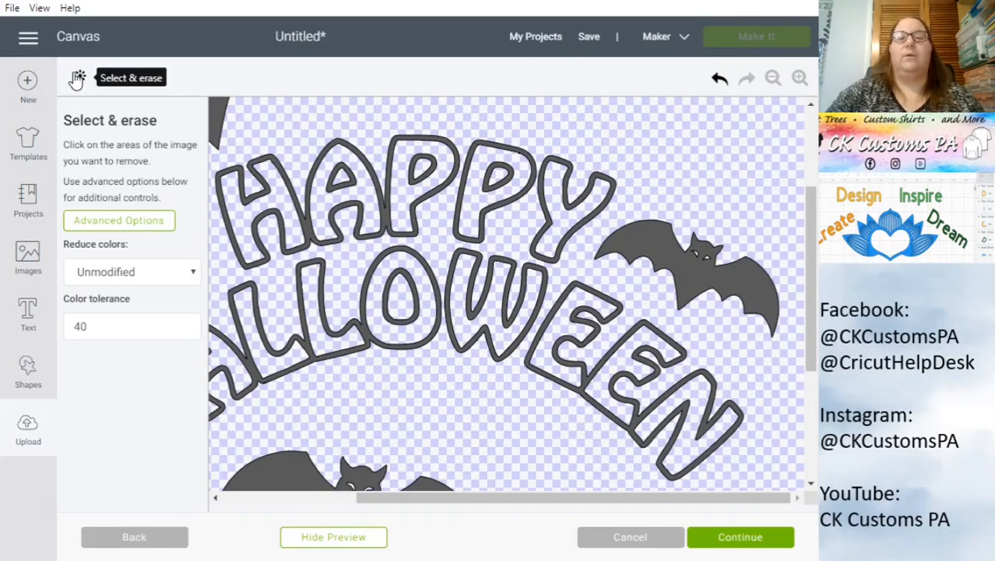
# - Finish the cleanup and save the happy halloween upload as a Cut image with the tag bats
pyautogui.click(748, 543)
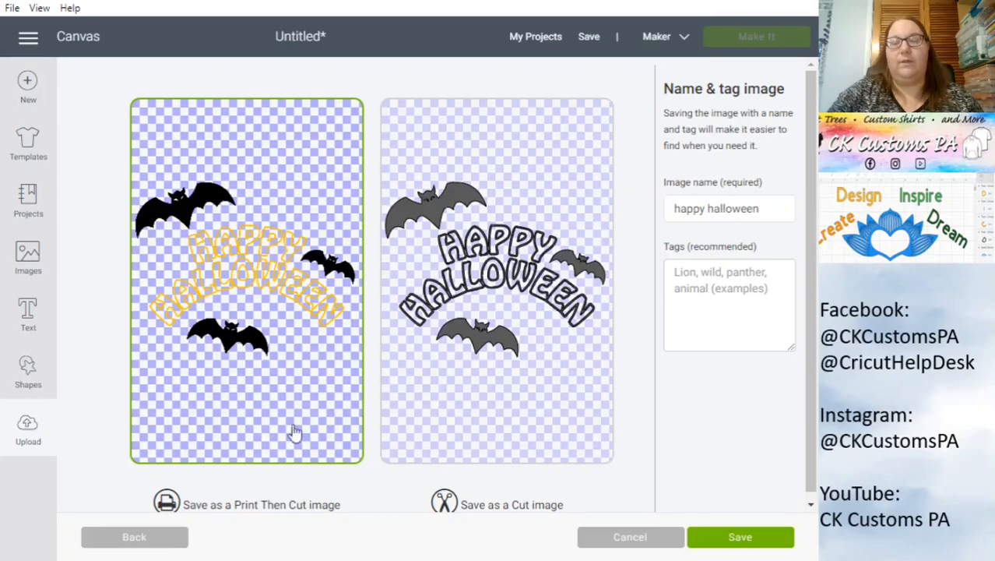
pyautogui.click(544, 271)
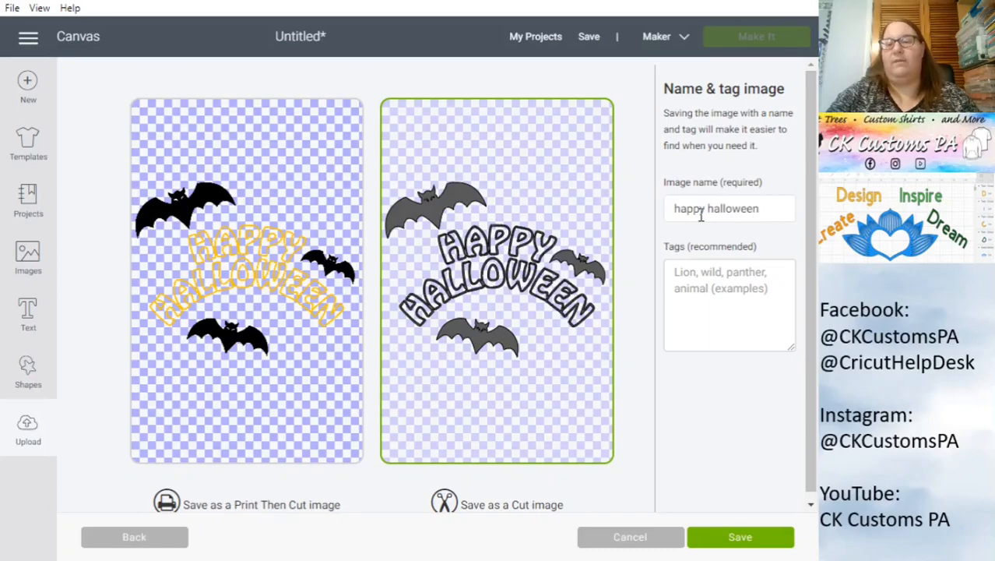
pyautogui.click(720, 300)
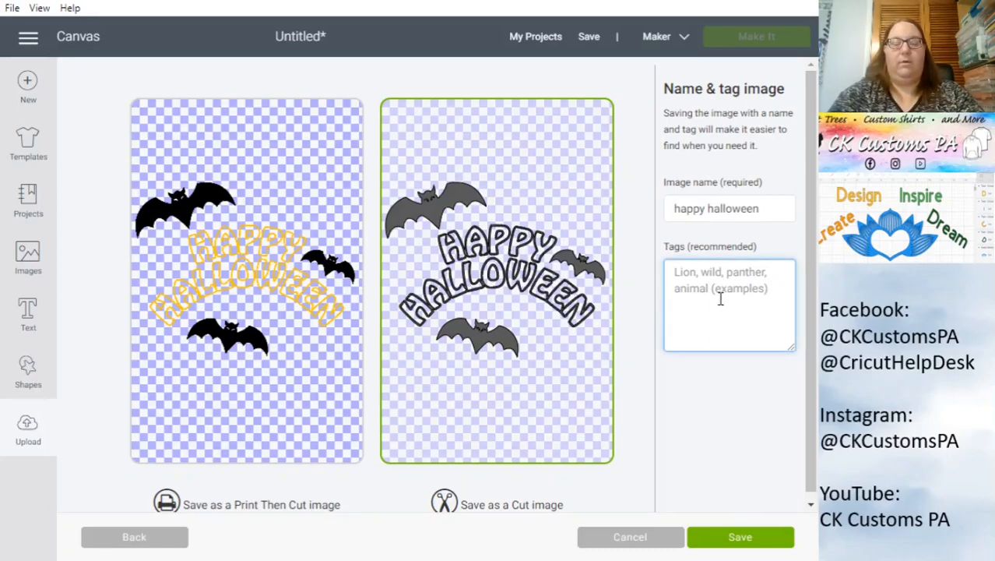
pyautogui.write('bats')
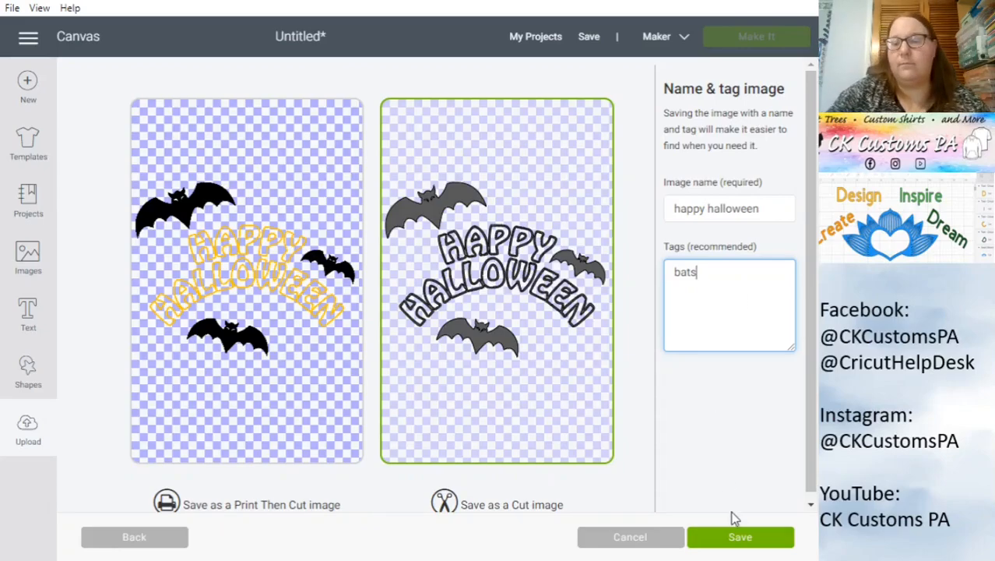
pyautogui.click(745, 539)
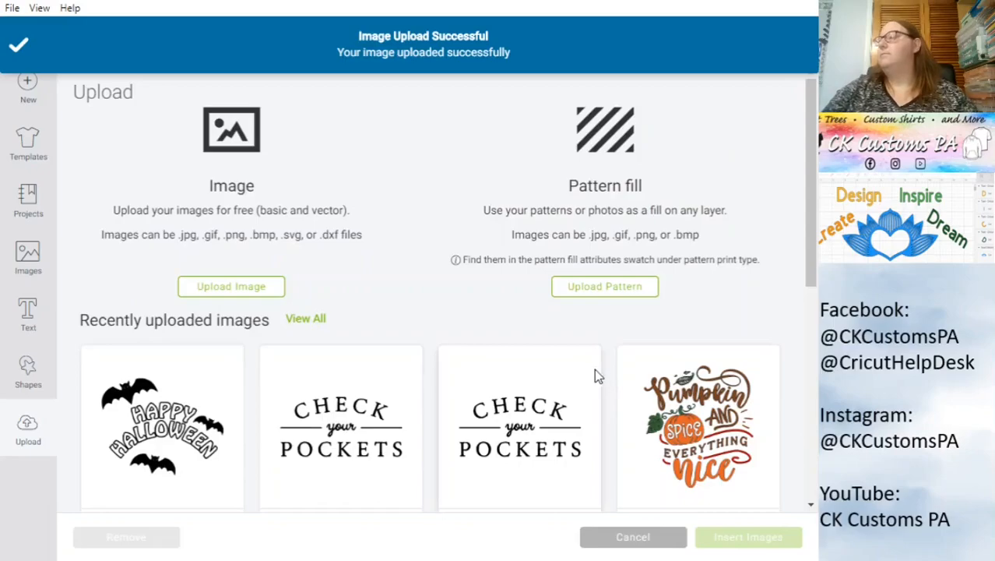
# - Insert the uploaded happy halloween image into the canvas to try its placement, and remove it again
pyautogui.click(164, 440)
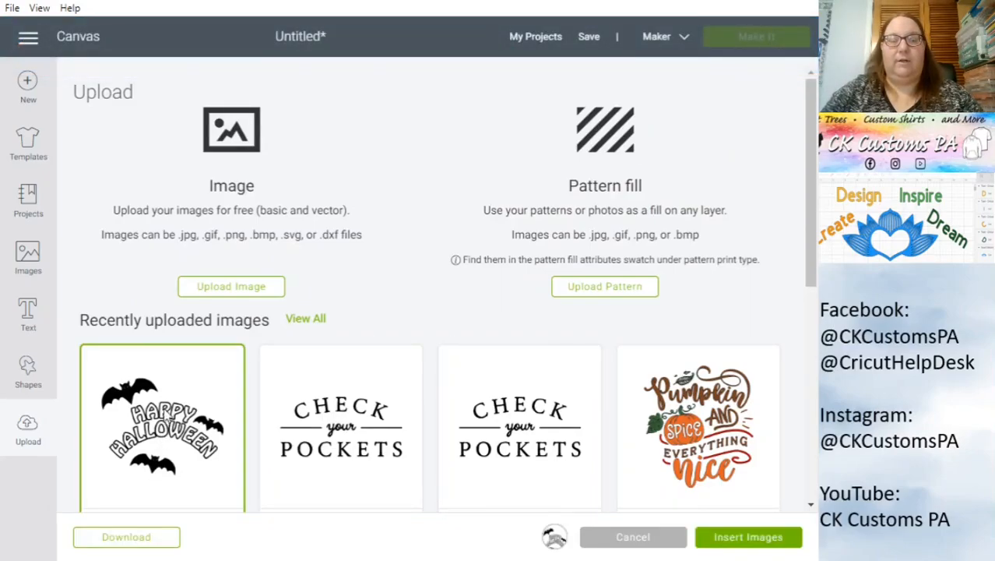
pyautogui.click(748, 537)
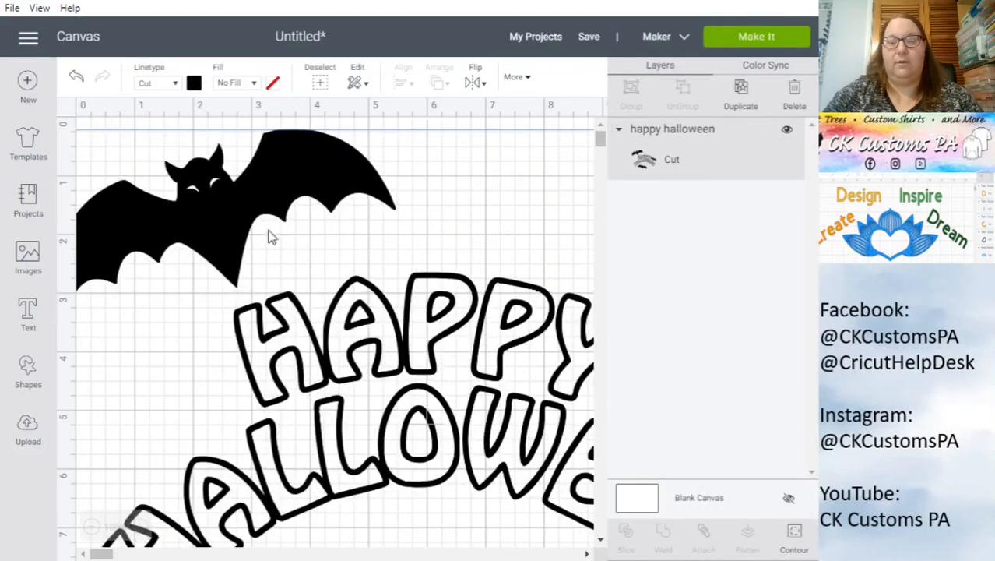
pyautogui.moveTo(403, 382); pyautogui.dragTo(427, 399)
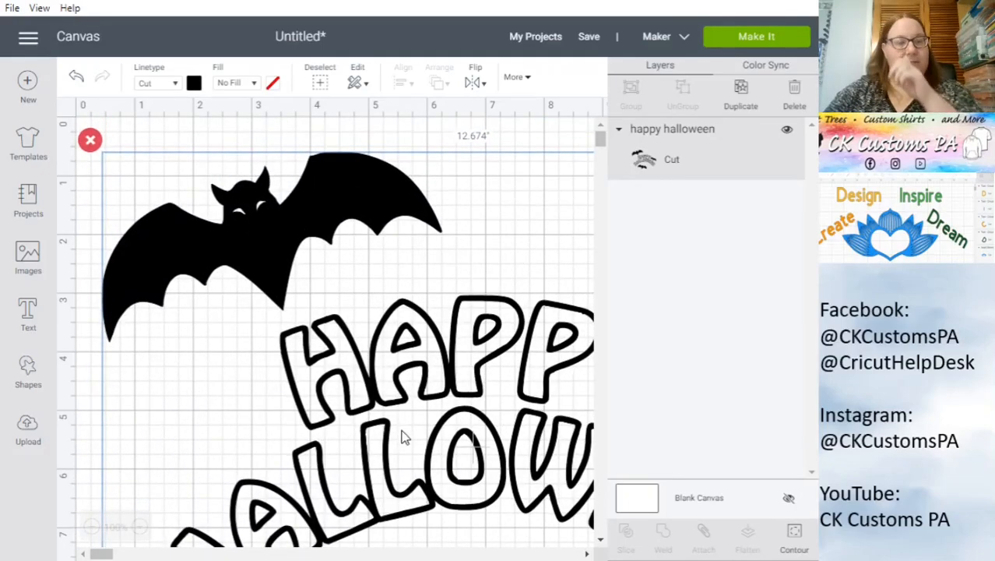
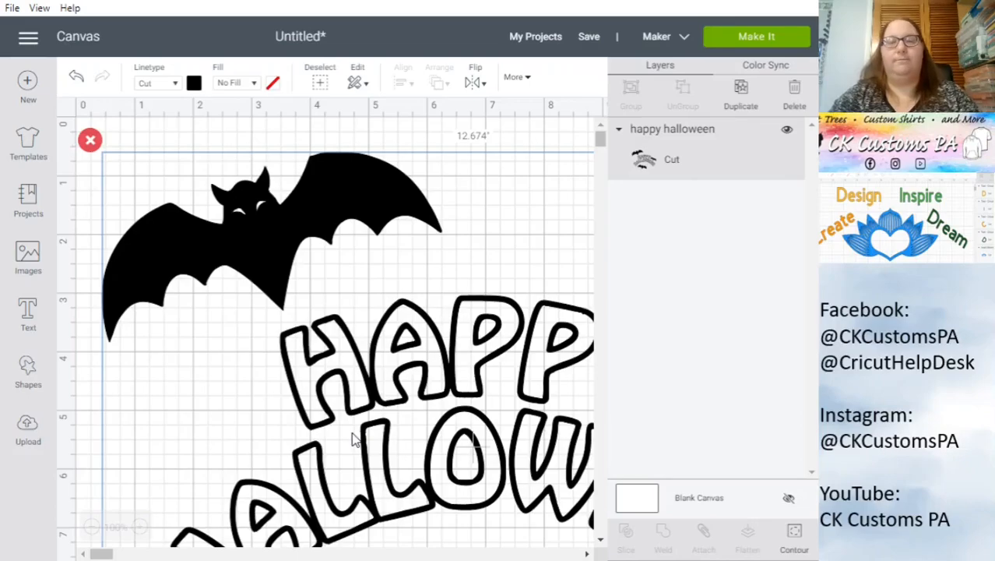
pyautogui.click(91, 141)
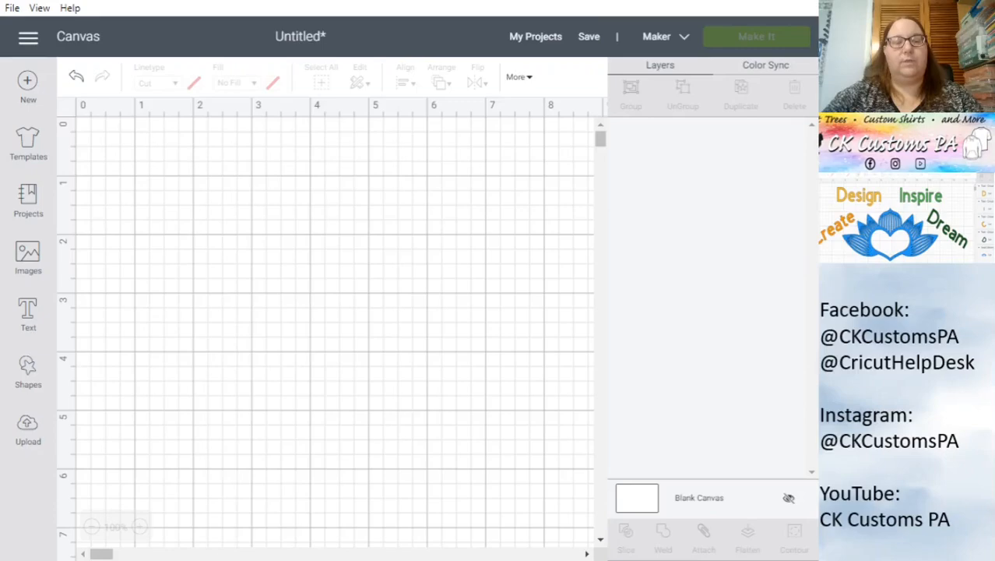
# - Switch to Facebook in the browser, open the Cricut Help Desk (unofficial) group, and look through its additional section list
pyautogui.hotkey('alt', 'Tab')
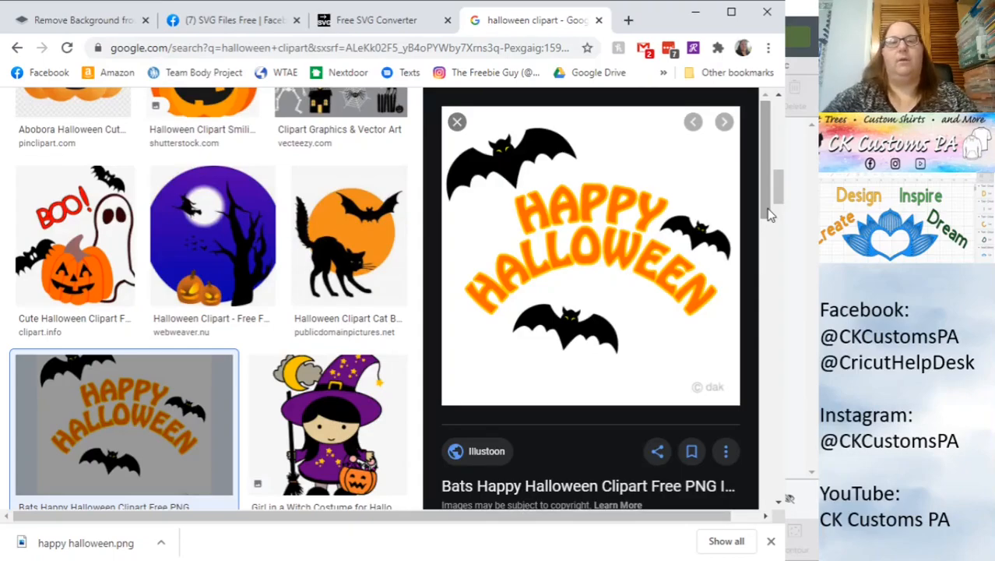
pyautogui.click(231, 23)
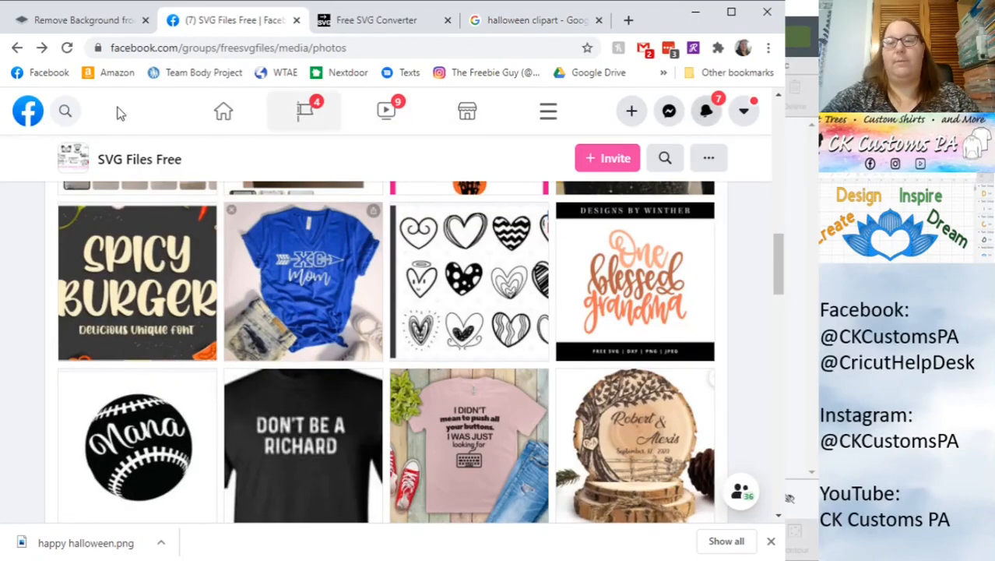
pyautogui.click(31, 115)
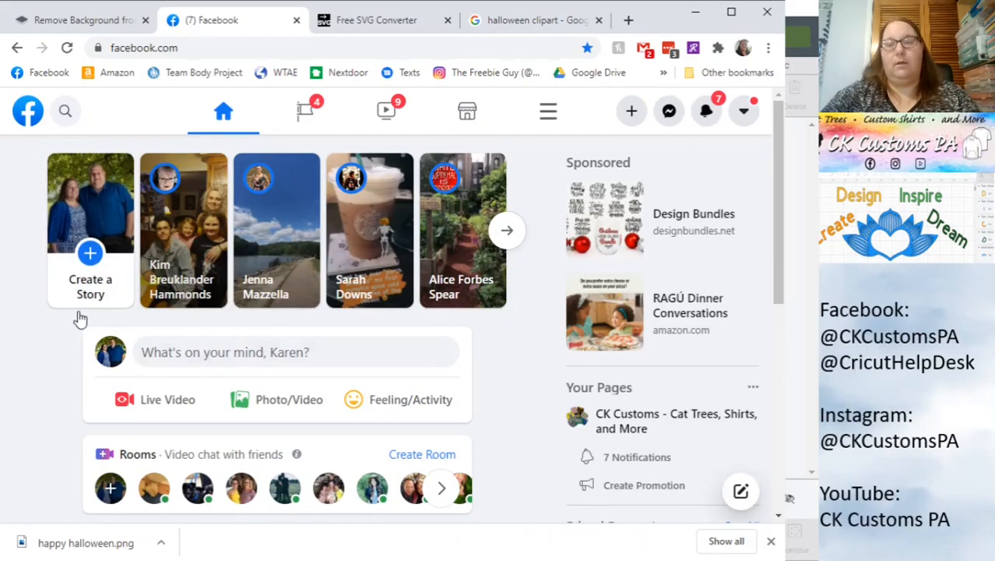
pyautogui.scroll(-1, 80, 320)
pyautogui.click(549, 112)
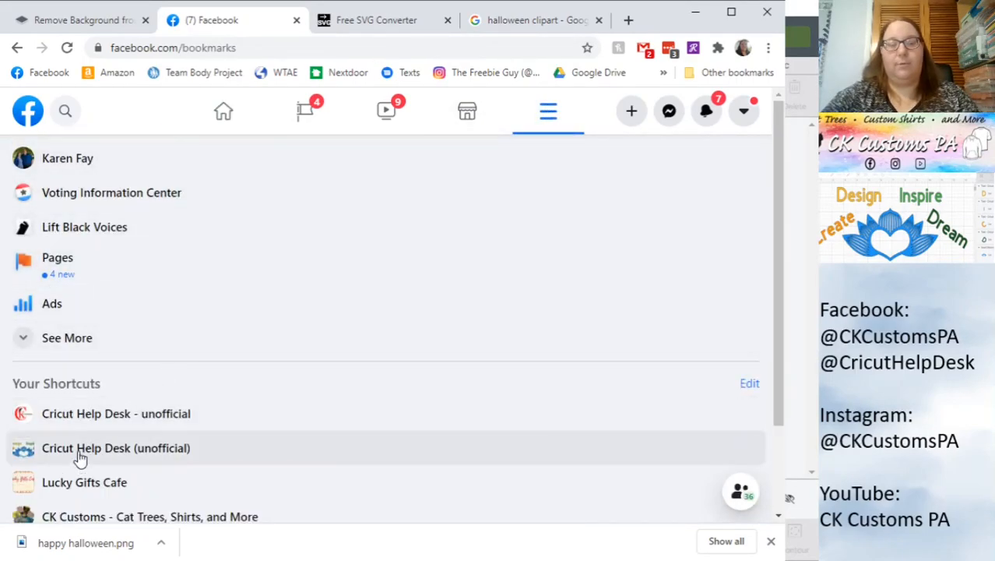
pyautogui.click(82, 456)
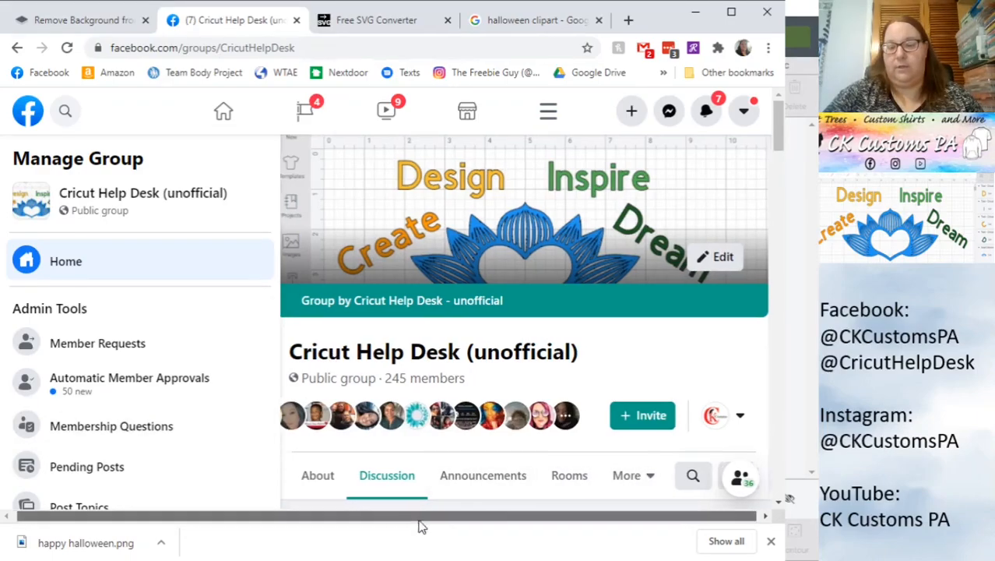
pyautogui.scroll(-5, 545, 437)
pyautogui.scroll(2, 569, 403)
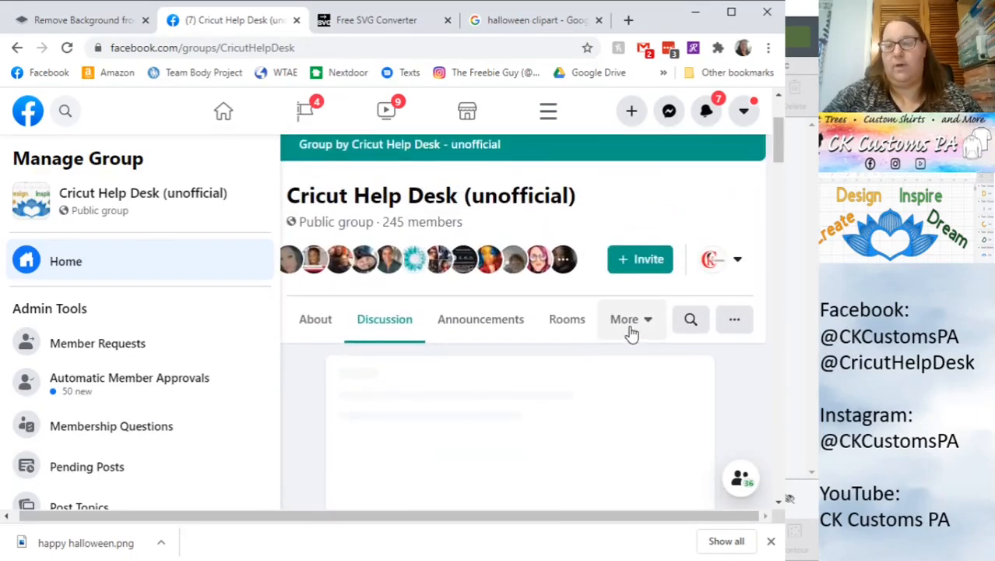
pyautogui.click(629, 320)
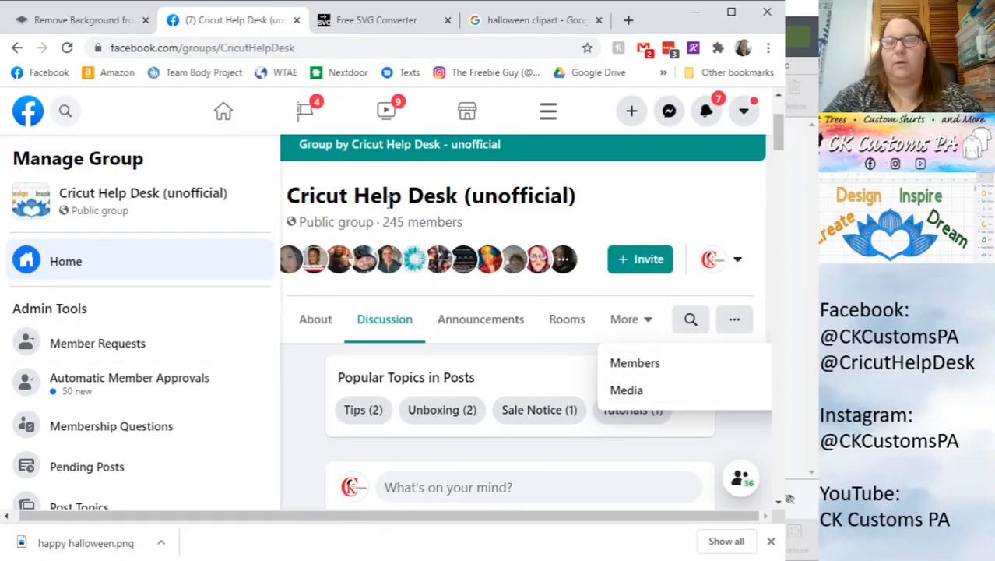
# - Return to the Facebook shortcuts, open the Cricut Help Desk - unofficial page, and view its Events section
pyautogui.click(20, 48)
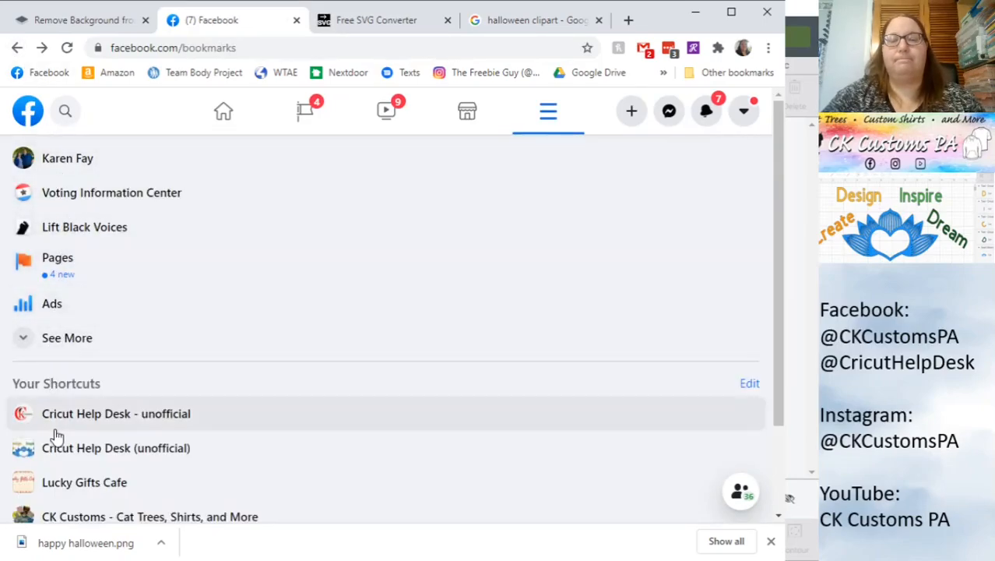
pyautogui.click(125, 422)
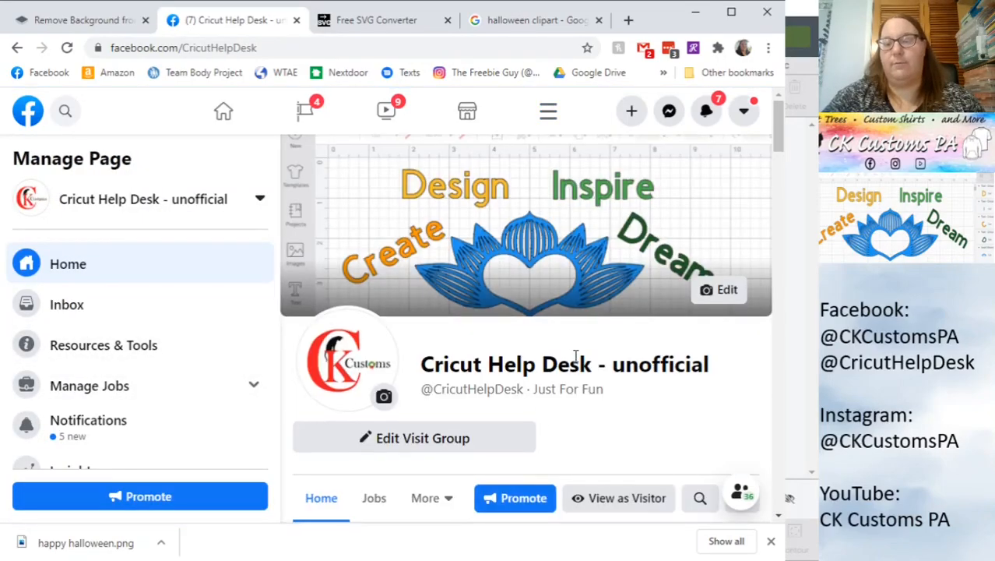
pyautogui.scroll(-2, 570, 359)
pyautogui.click(424, 343)
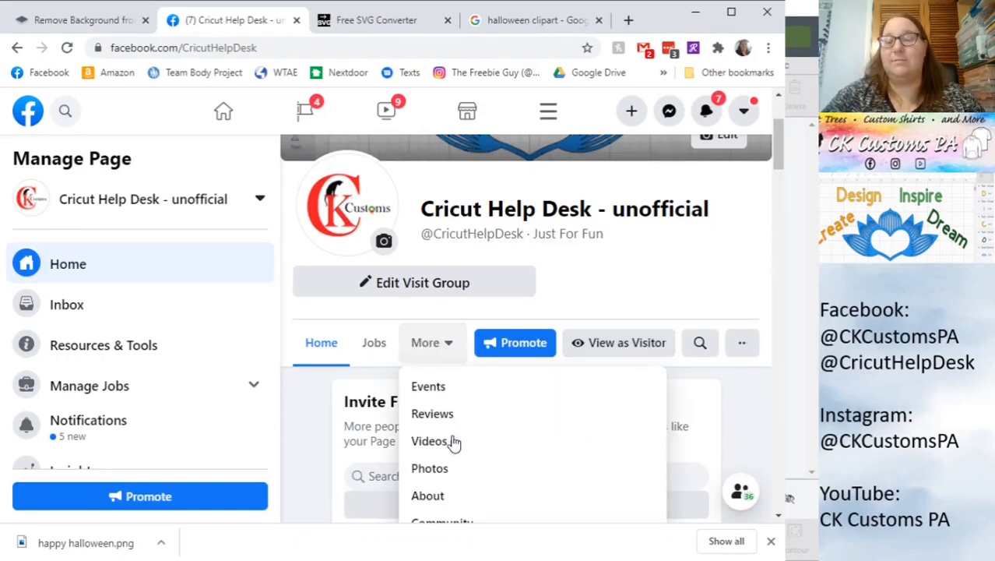
pyautogui.click(437, 394)
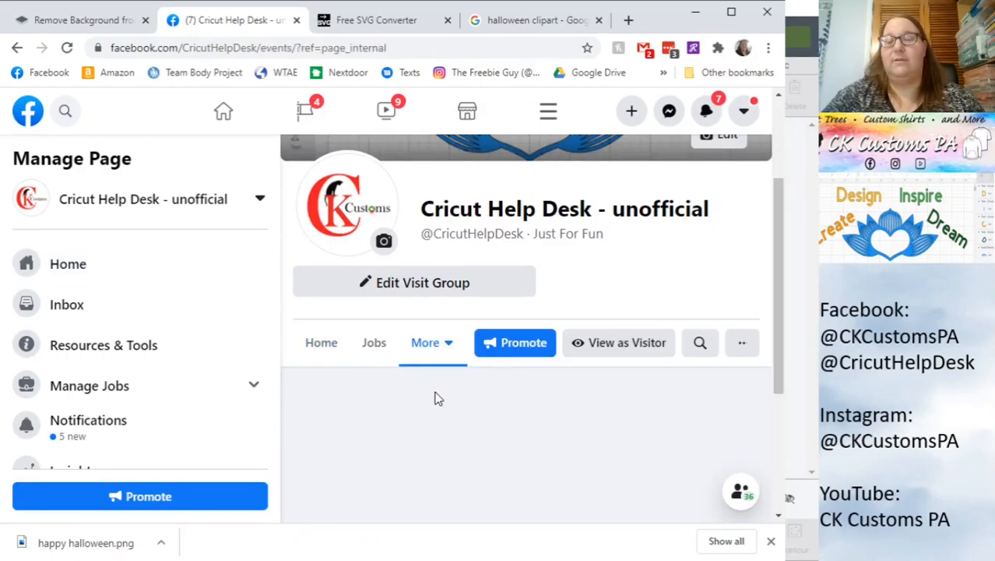
pyautogui.scroll(-5, 521, 378)
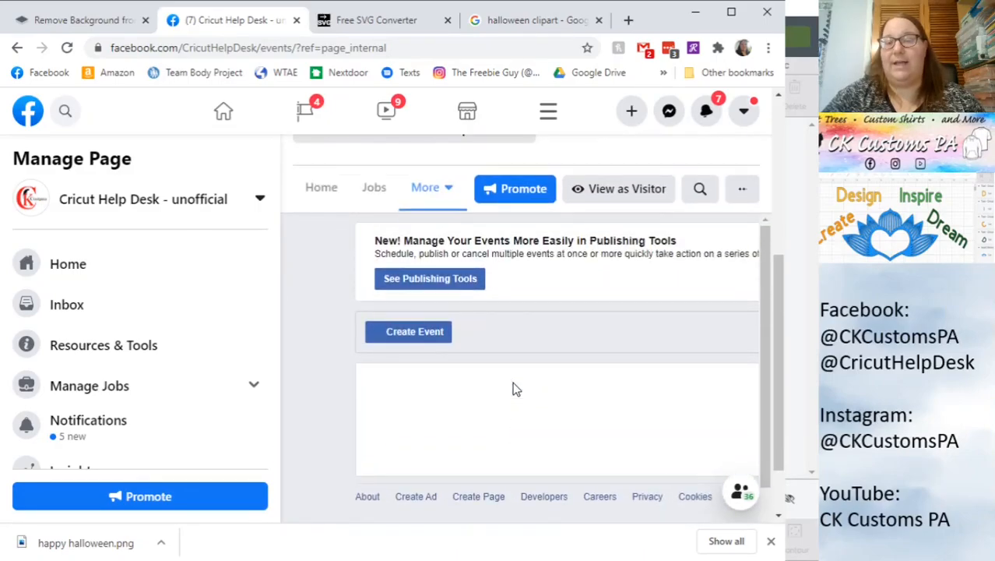
pyautogui.scroll(6, 566, 375)
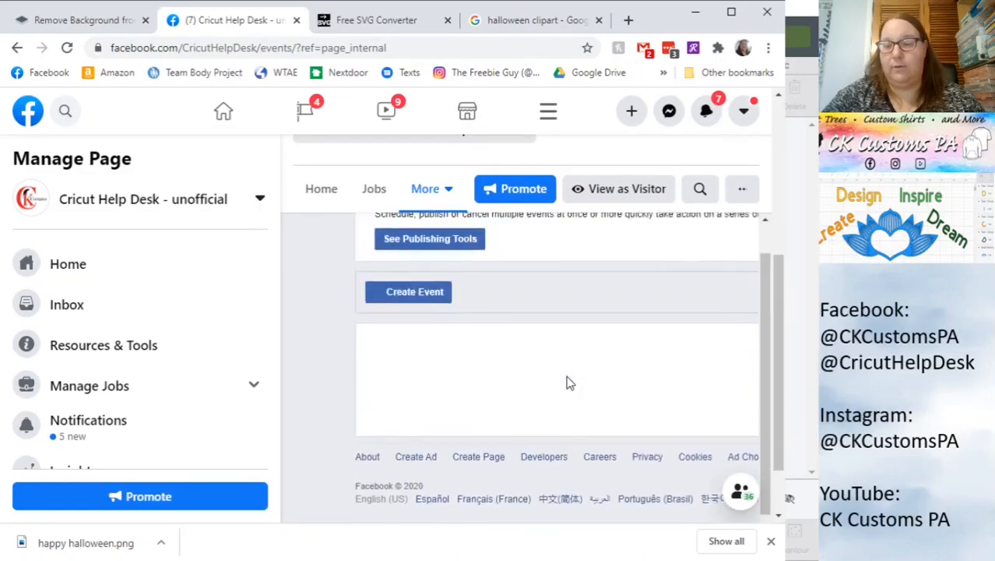
pyautogui.scroll(-2, 550, 387)
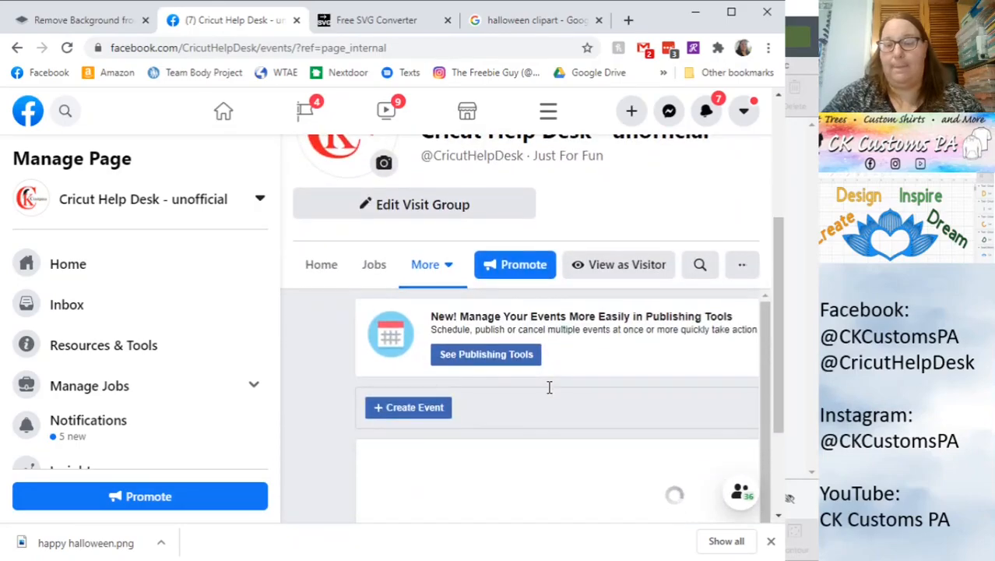
# - Look through the Cricut Help Desk page's upcoming events and view the SVG with Cricut for Beginners event
pyautogui.click(433, 267)
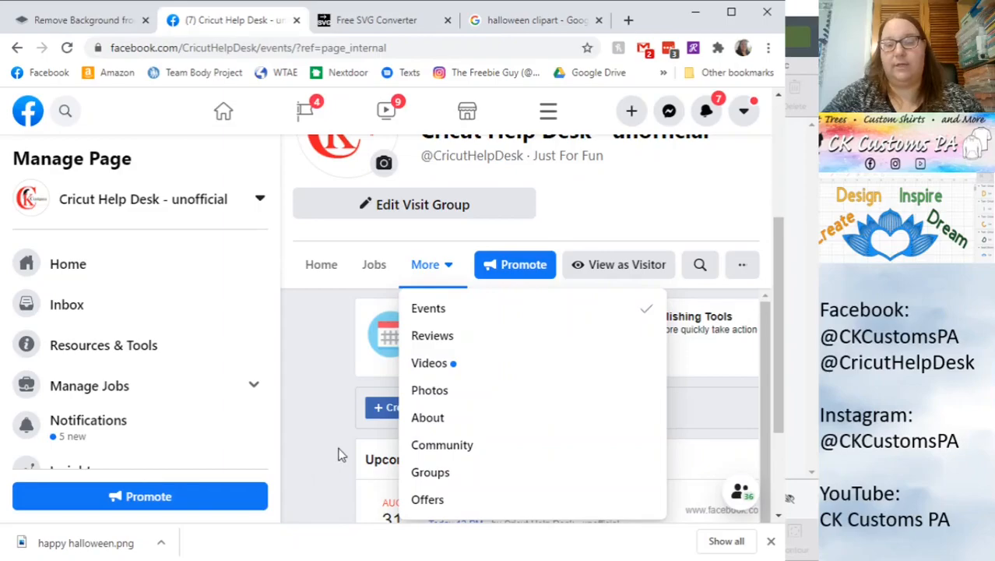
pyautogui.scroll(-2, 343, 453)
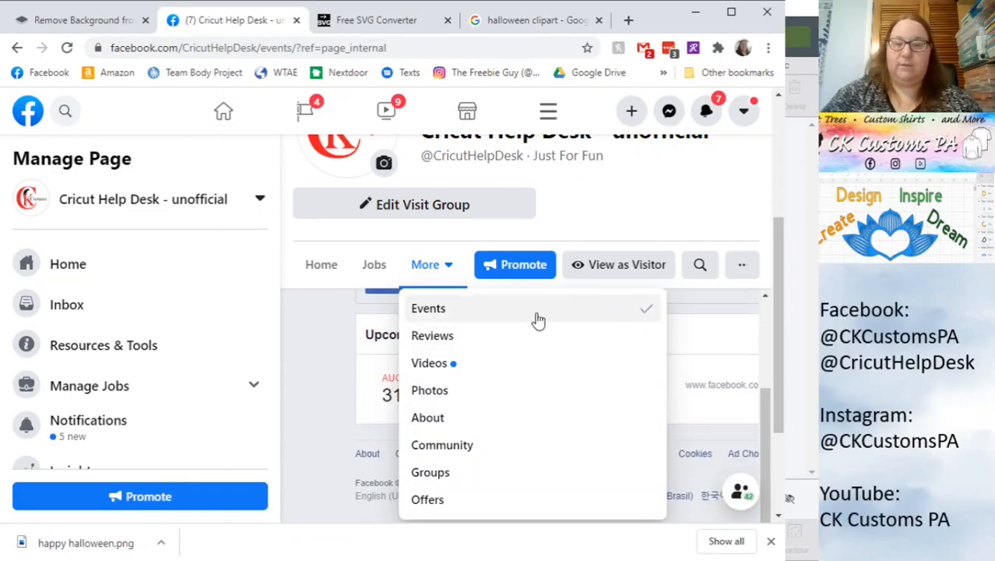
pyautogui.click(448, 273)
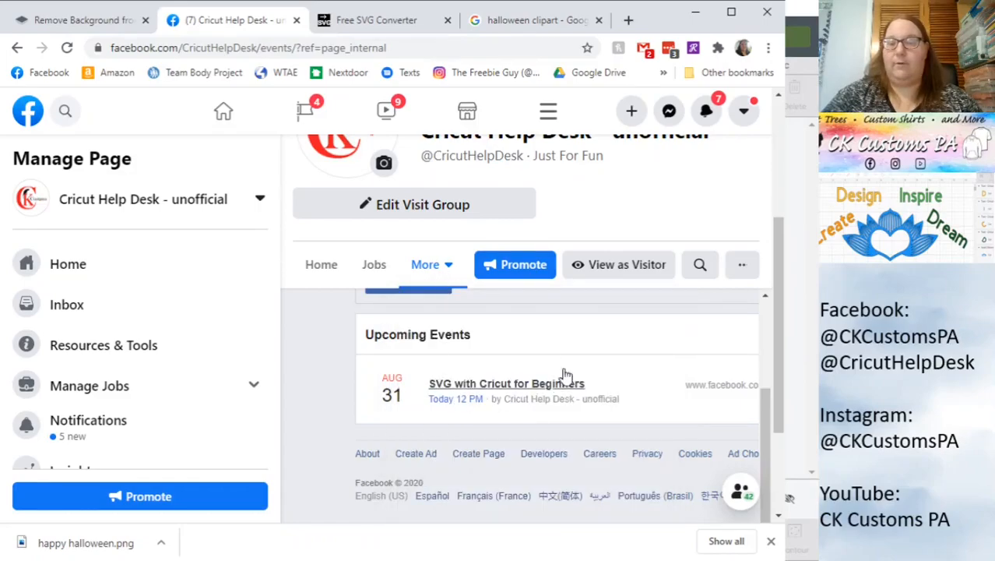
pyautogui.click(502, 391)
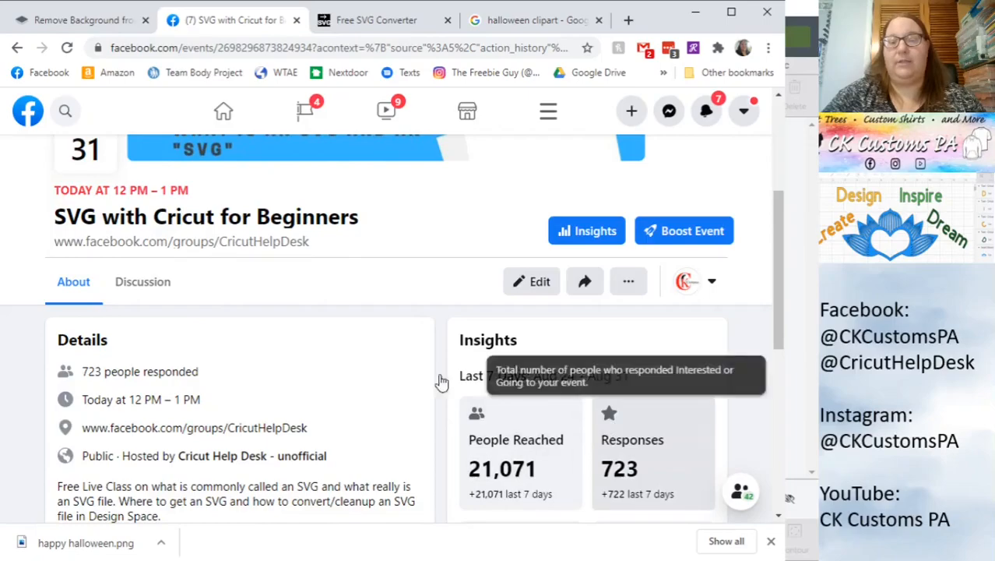
pyautogui.scroll(3, 413, 378)
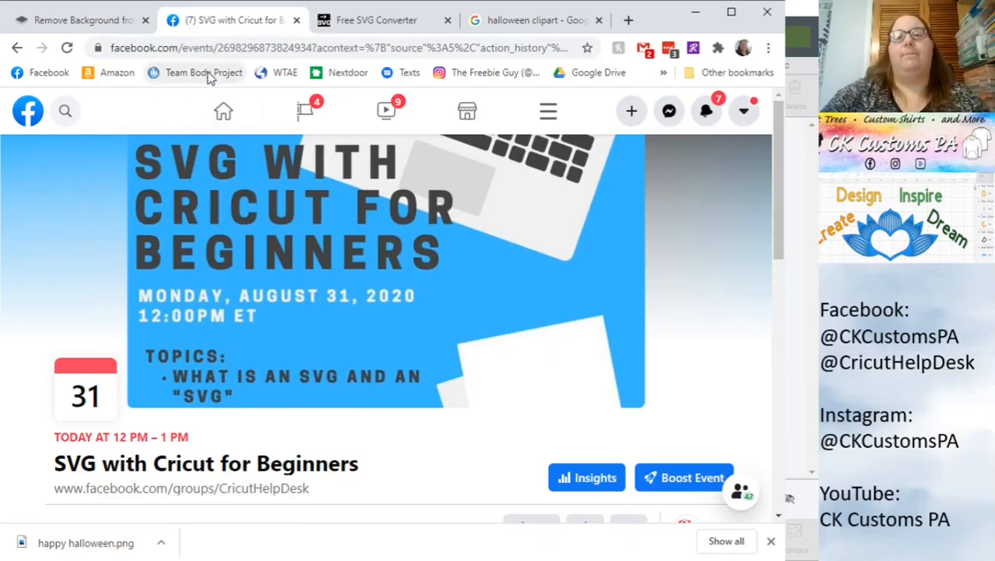
# - Switch to the Picsvg converter and upload the two-sisters silhouette picture for conversion to SVG
pyautogui.click(363, 23)
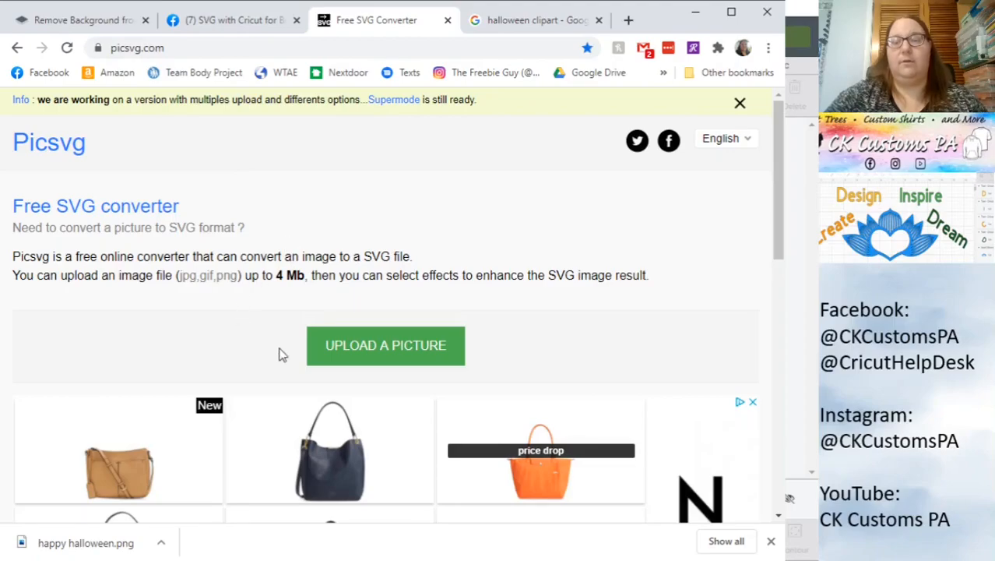
pyautogui.click(367, 355)
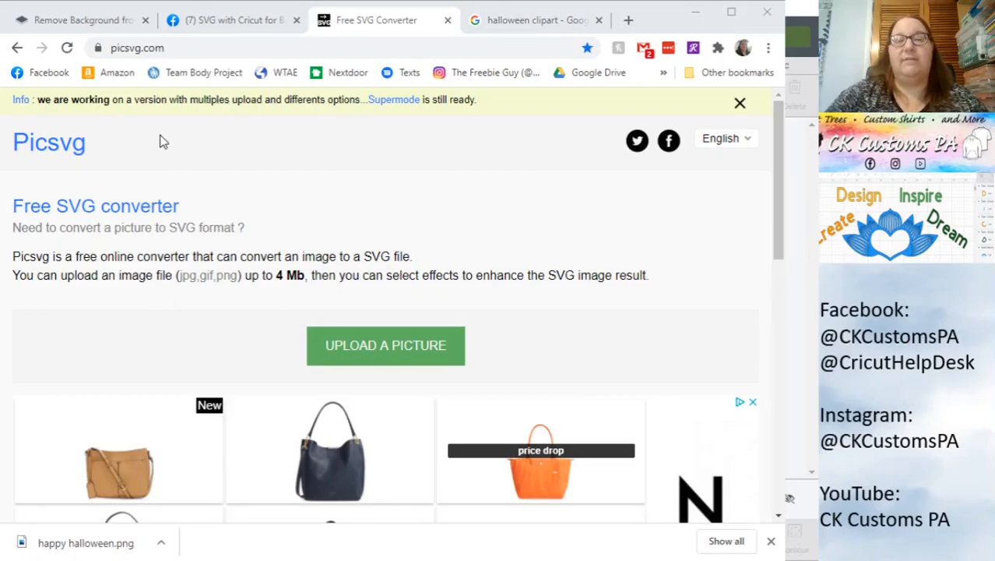
pyautogui.click(371, 354)
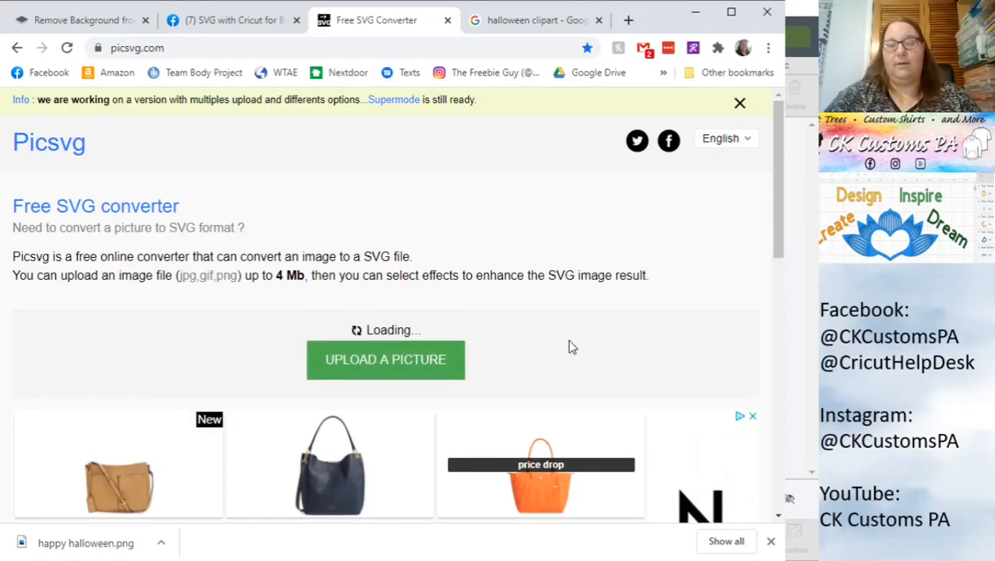
pyautogui.scroll(-4, 568, 340)
pyautogui.scroll(-3, 568, 347)
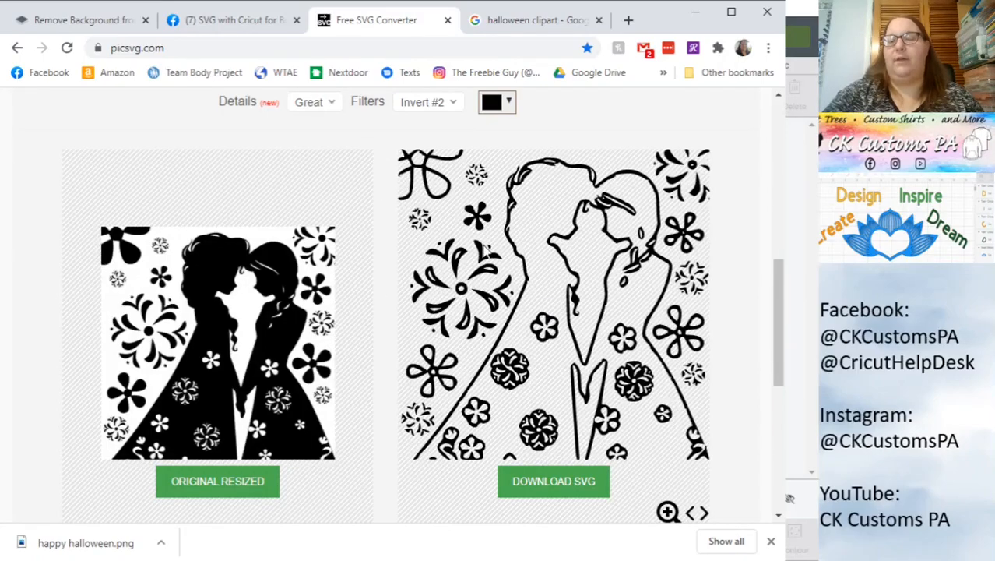
pyautogui.scroll(1, 530, 327)
pyautogui.scroll(-1, 530, 328)
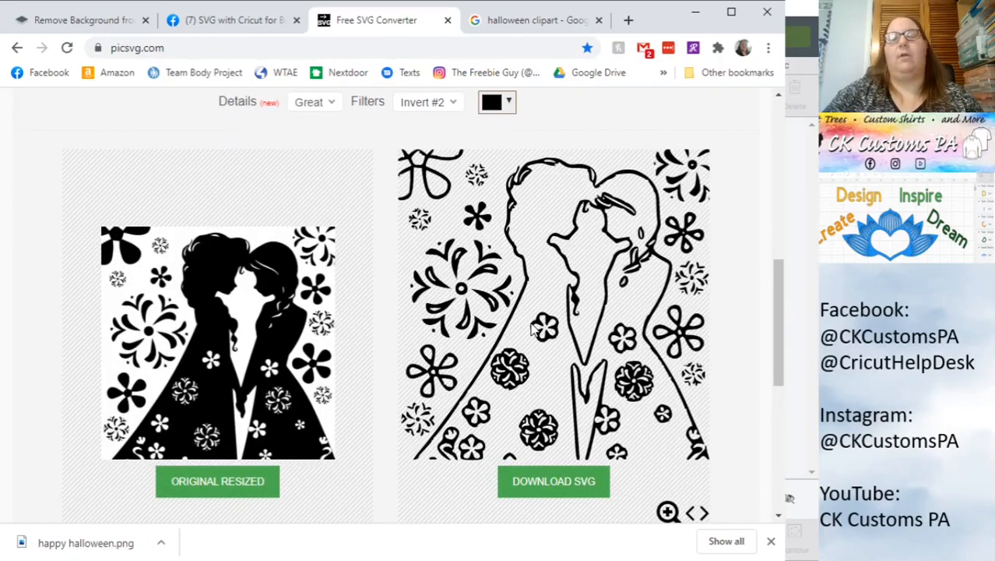
# - Try the Invert #3 and Invert #4 filters on the converted silhouette
pyautogui.click(315, 102)
pyautogui.click(328, 110)
pyautogui.click(439, 103)
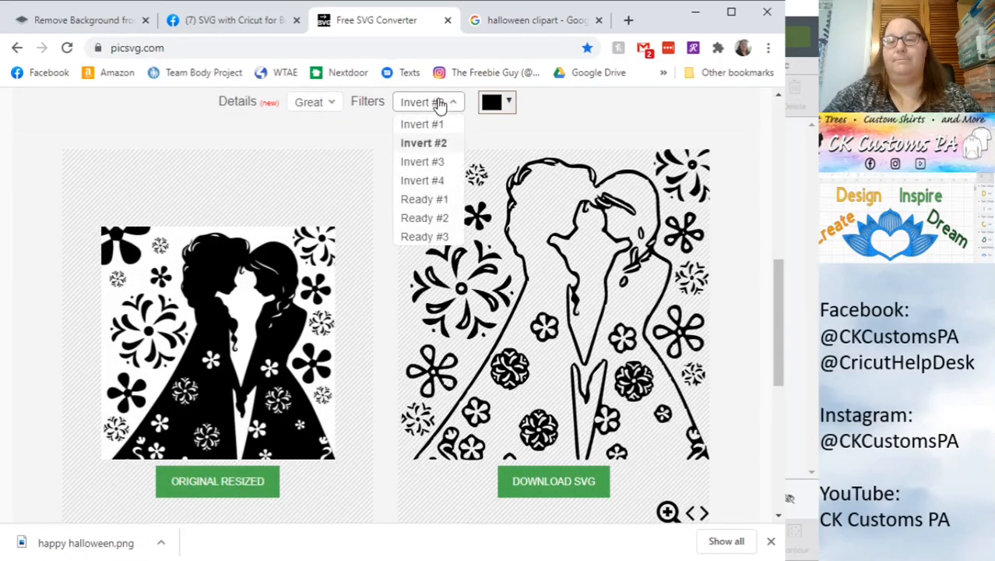
pyautogui.click(436, 102)
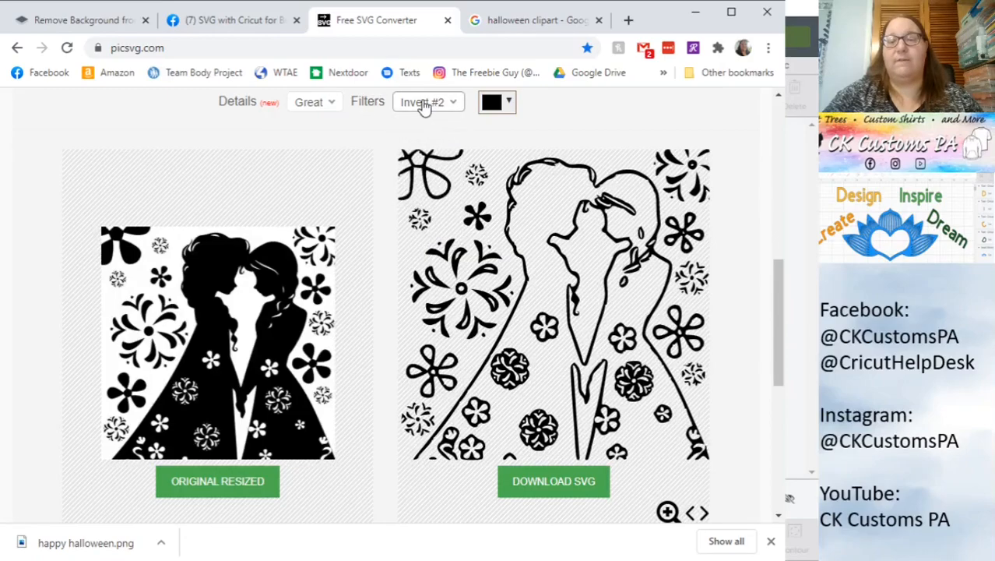
pyautogui.click(425, 106)
pyautogui.click(430, 162)
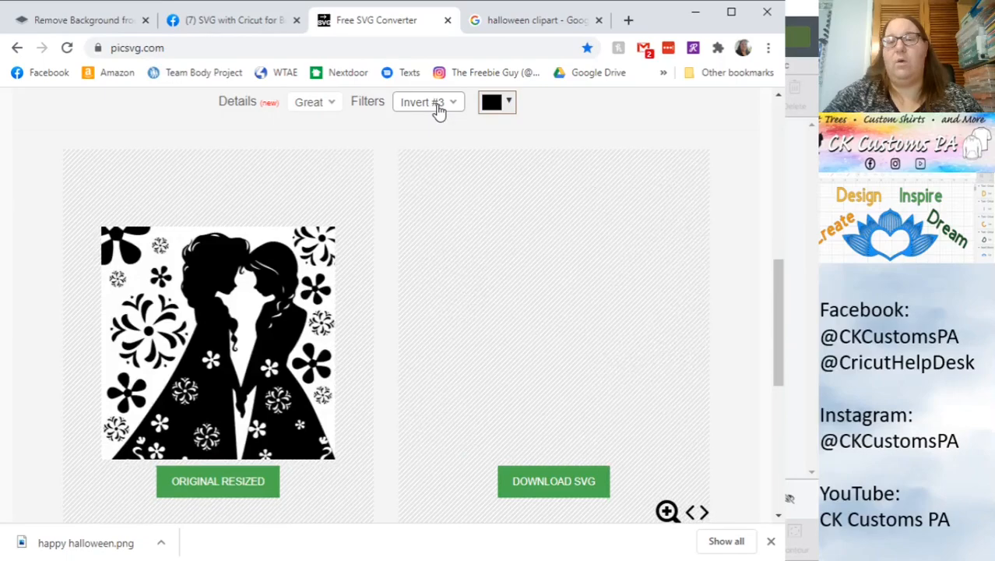
pyautogui.click(438, 106)
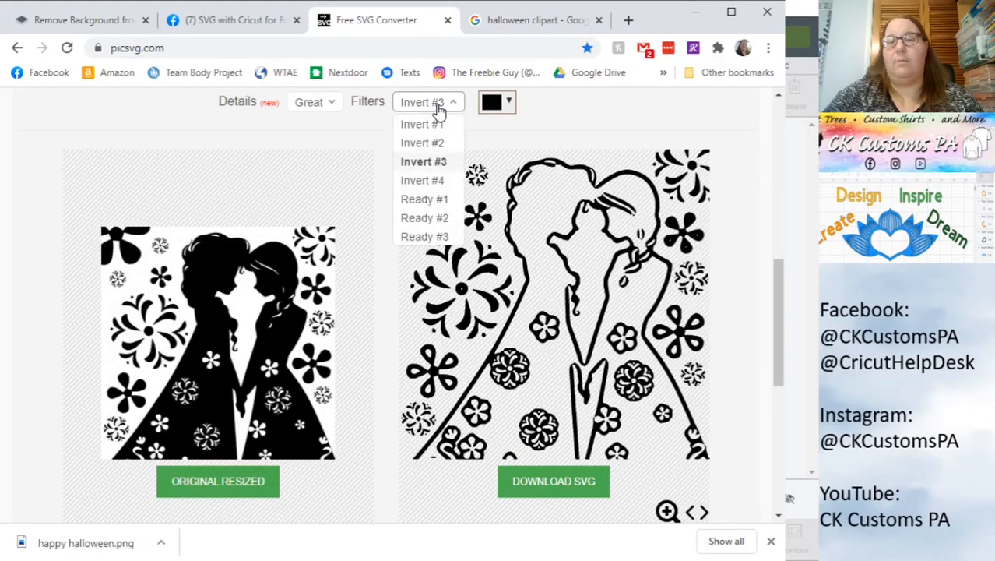
pyautogui.click(428, 181)
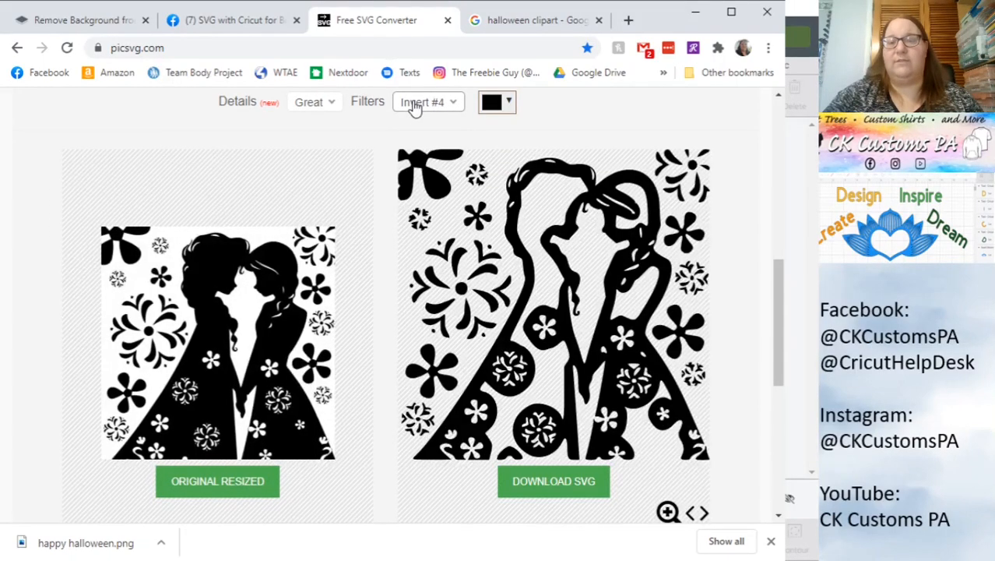
# - Try the Ready #1 and Ready #2 filters on the converted silhouette
pyautogui.click(415, 107)
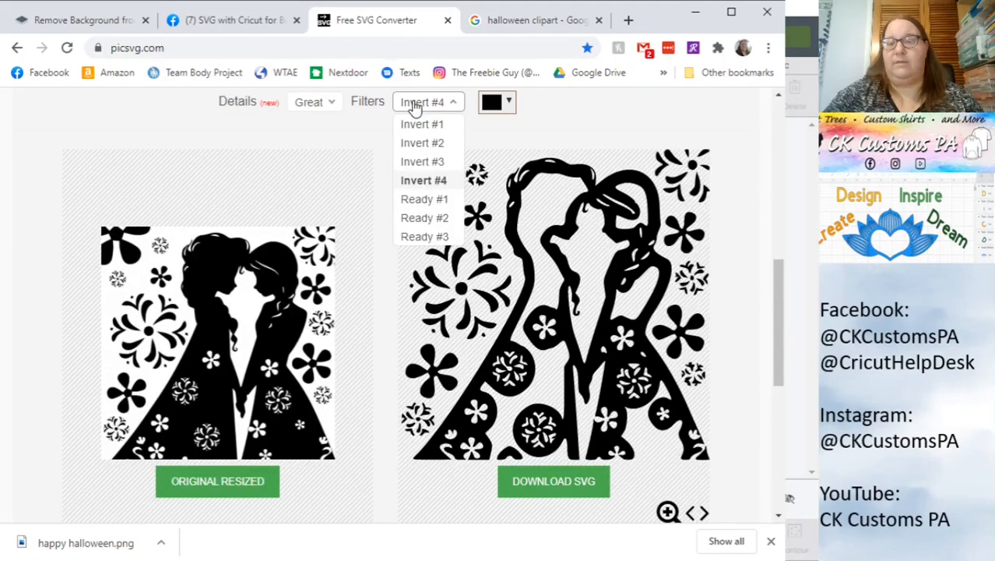
pyautogui.click(424, 200)
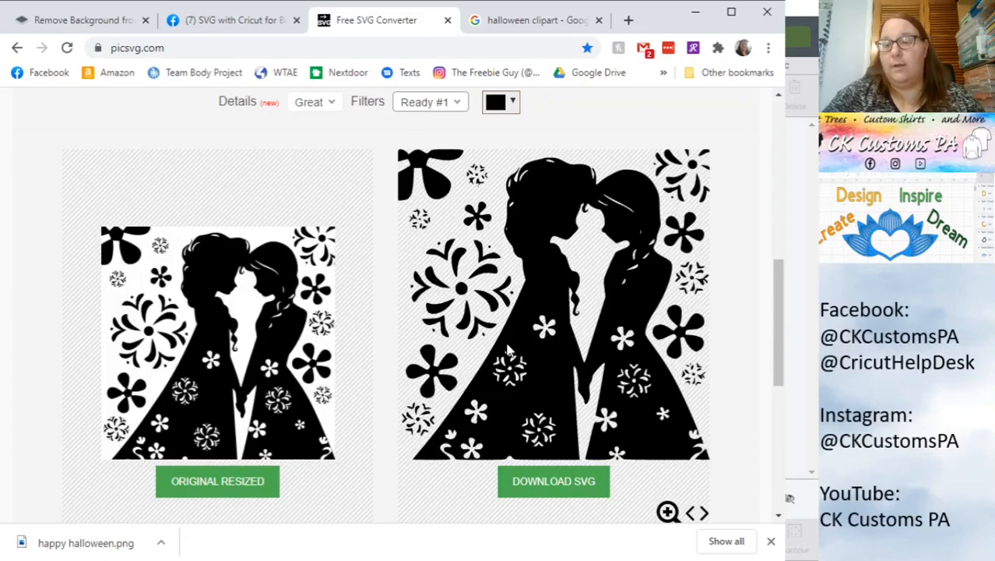
pyautogui.click(437, 107)
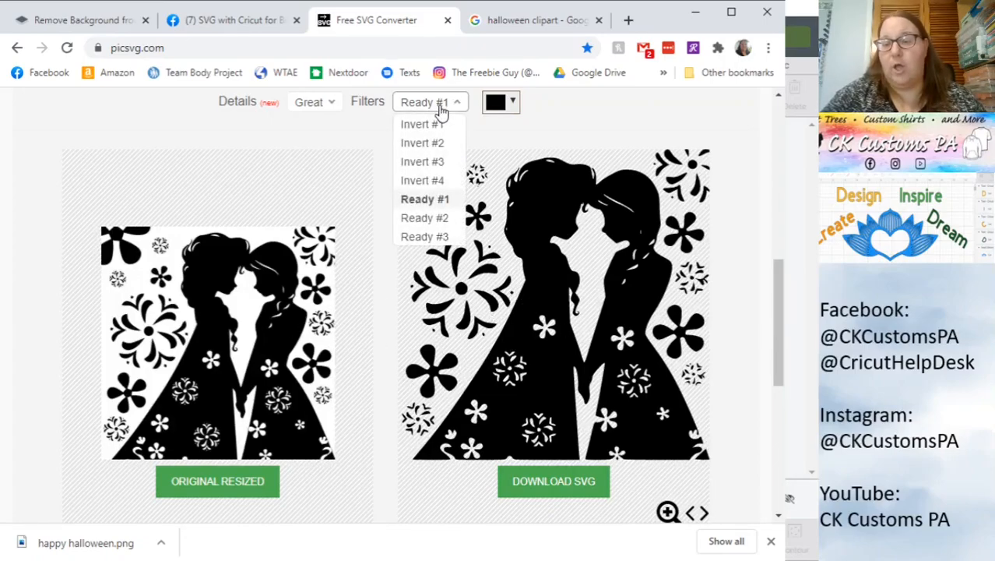
pyautogui.click(603, 115)
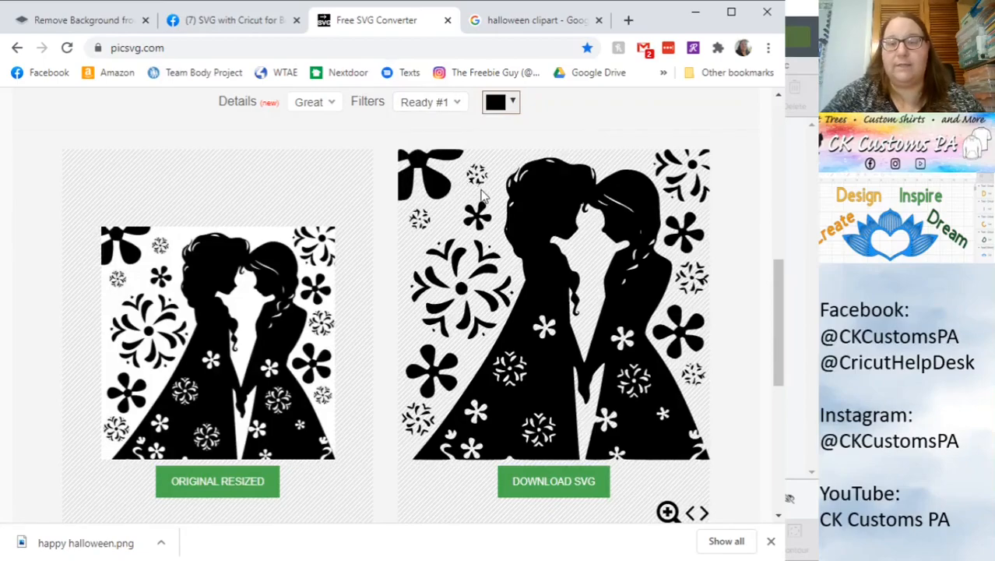
pyautogui.click(451, 104)
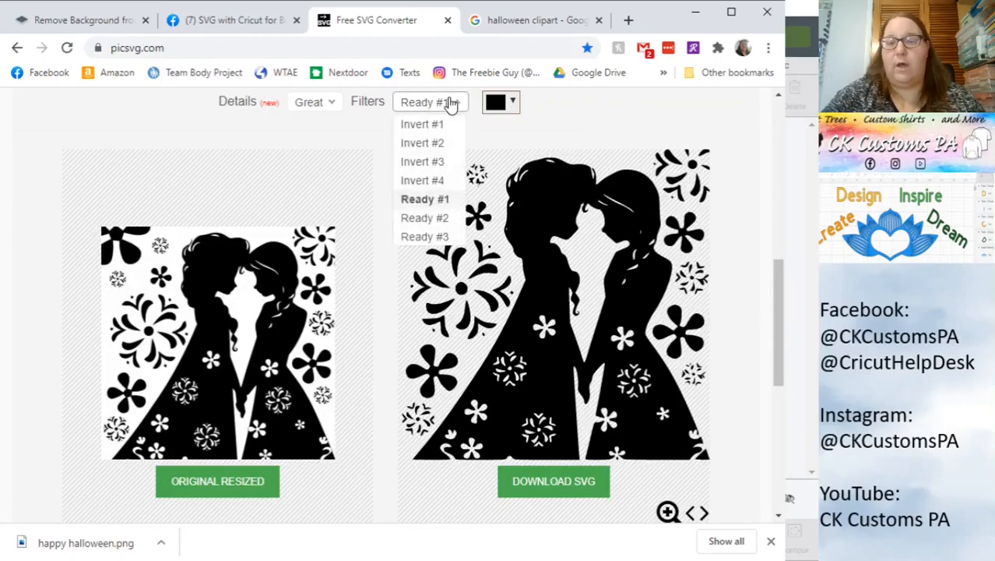
pyautogui.click(415, 220)
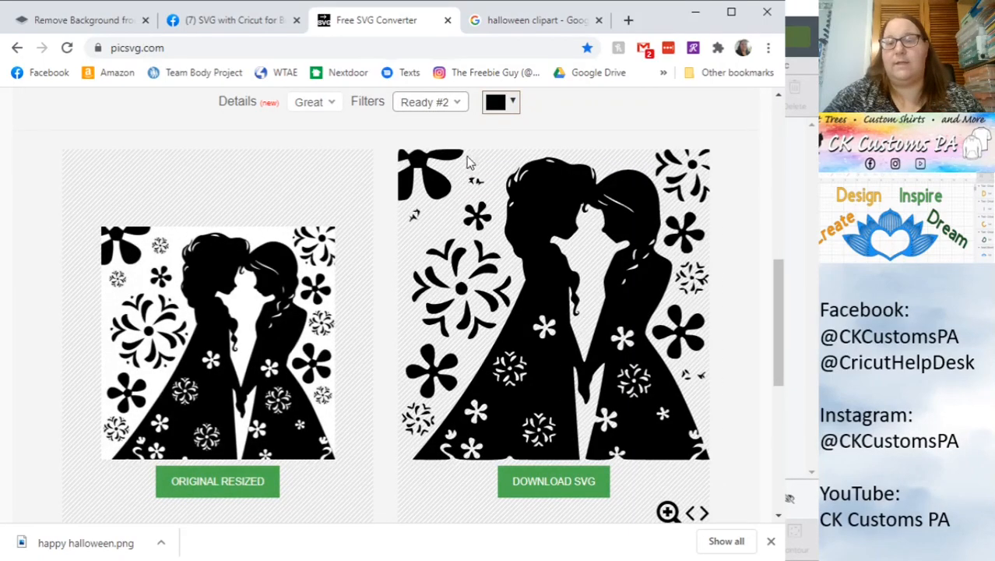
# - Apply the Ready #3 filter to the silhouette and download the result as an SVG
pyautogui.click(441, 104)
pyautogui.click(436, 236)
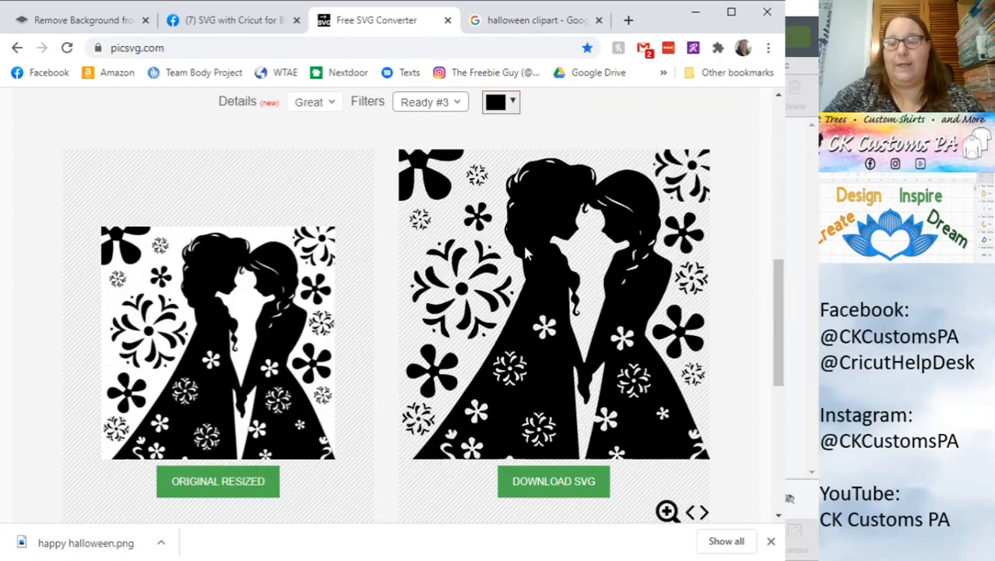
pyautogui.click(541, 490)
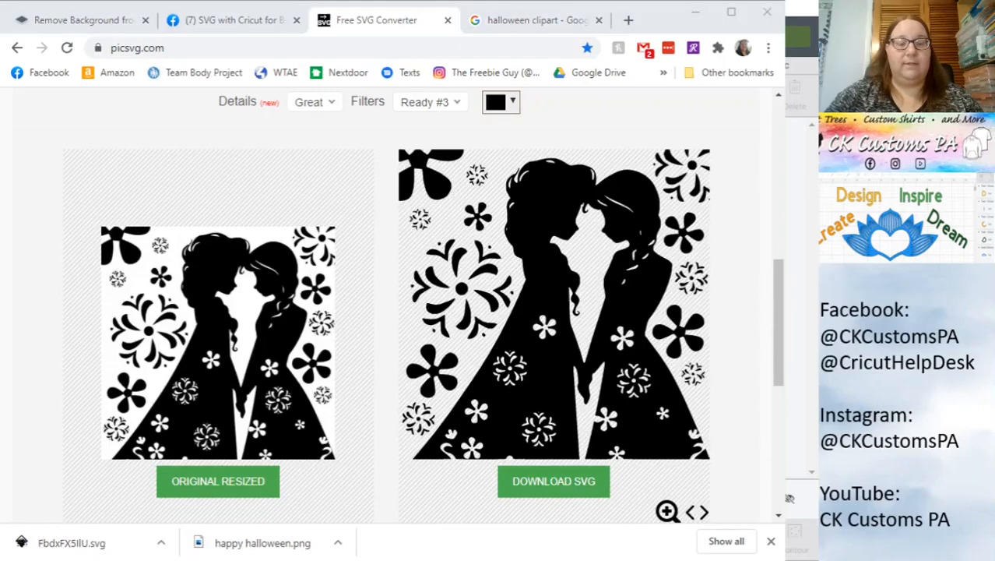
# - Switch to Cricut Design Space and upload the downloaded FbdxFX5IIU.svg as an image
pyautogui.hotkey('alt', 'Tab')
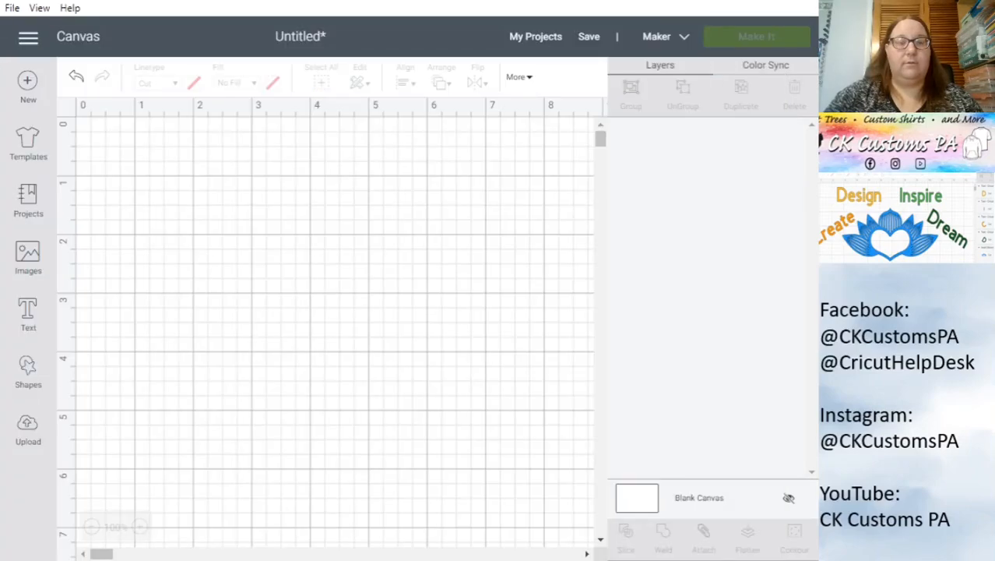
pyautogui.click(28, 428)
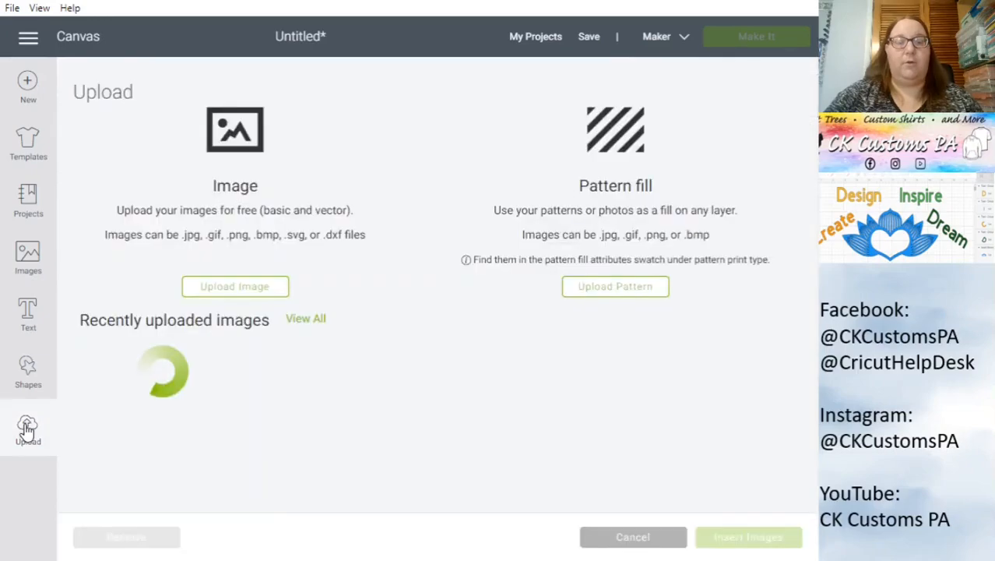
pyautogui.click(271, 292)
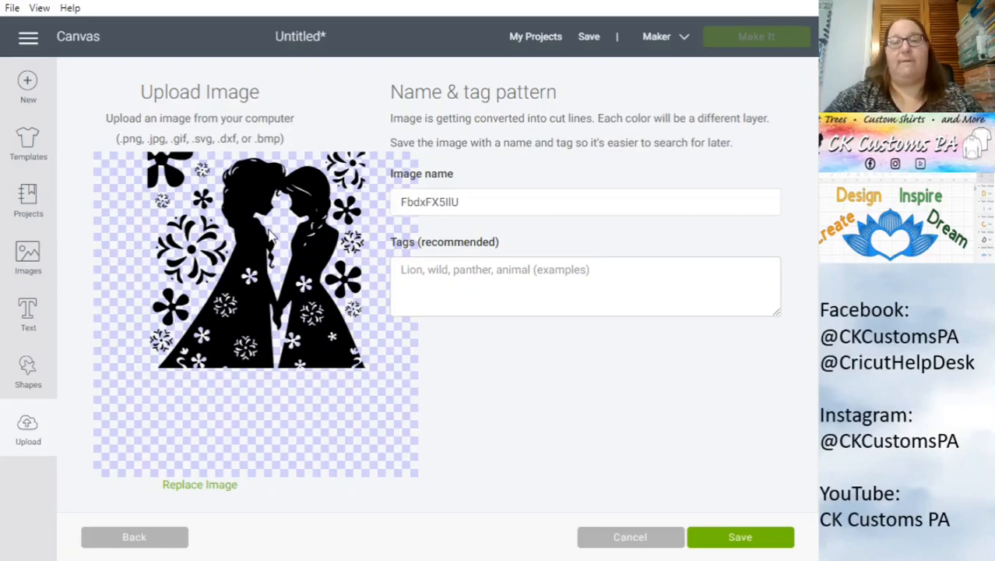
# - Name the uploaded vector image frozen elsa anna and save it
pyautogui.moveTo(490, 201); pyautogui.dragTo(321, 215)
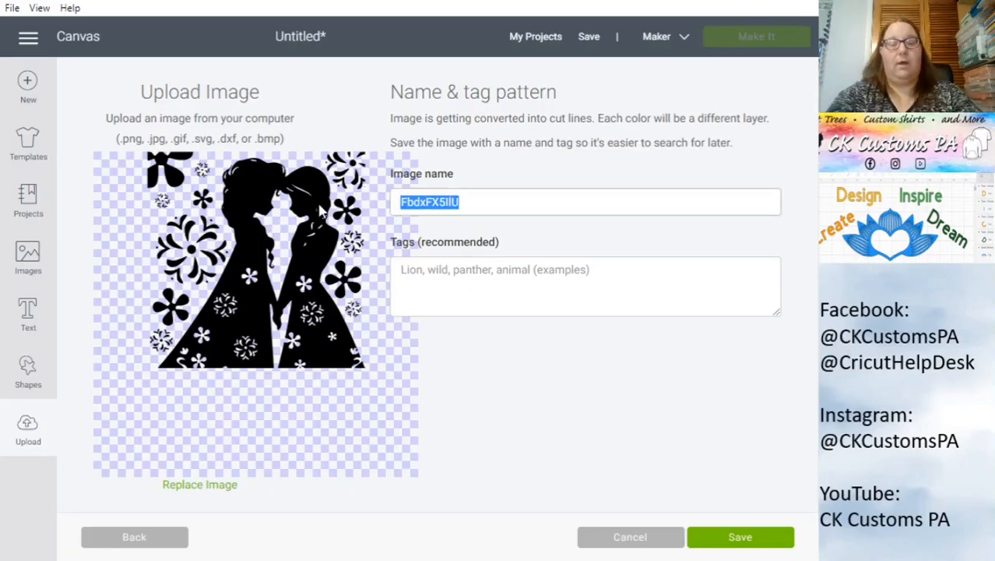
pyautogui.write('fro')
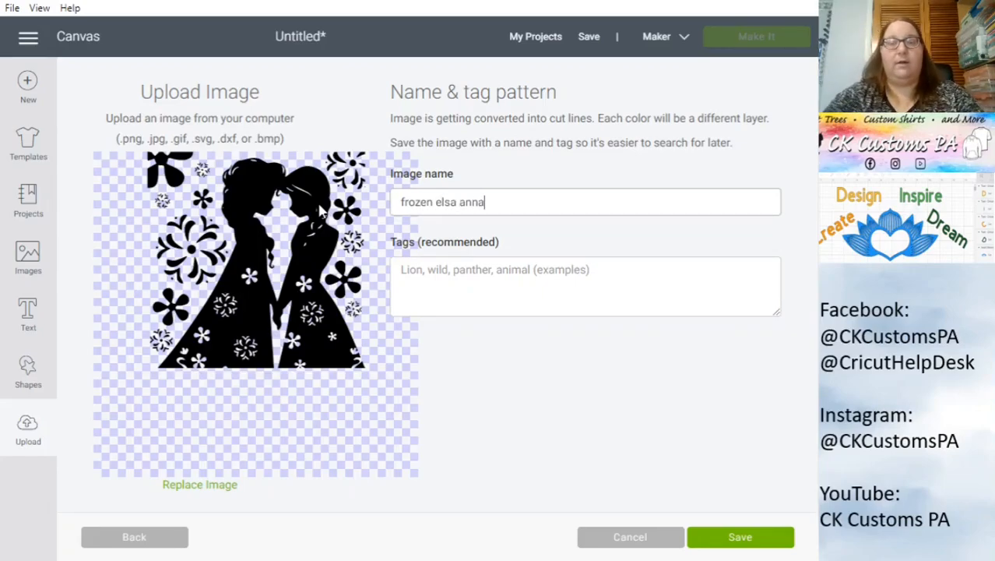
pyautogui.write('zen elsa anna')
pyautogui.click(733, 541)
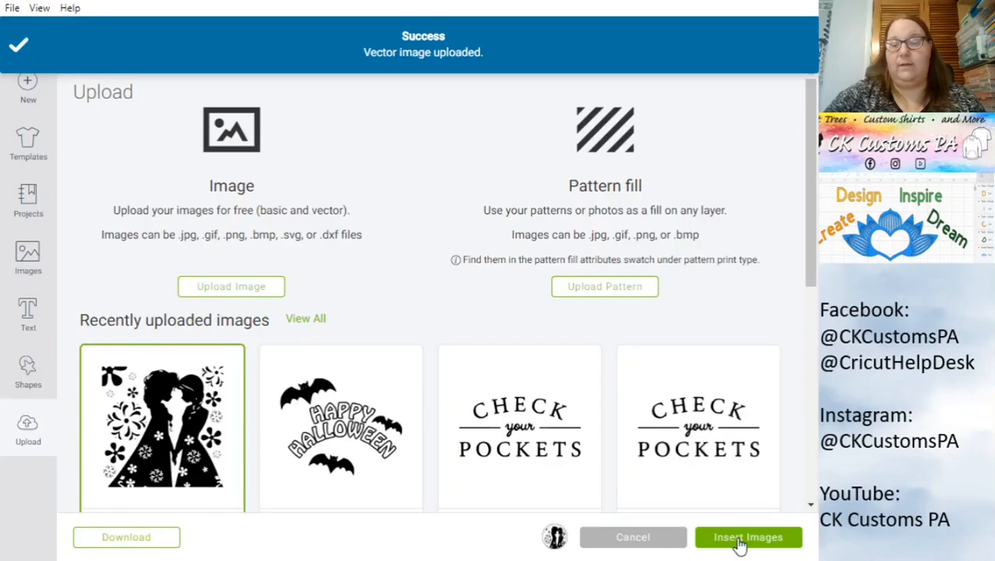
# - Insert the frozen elsa anna image into the canvas, check its cut layers, and move it to about X 3.0, Y 3.1
pyautogui.click(741, 540)
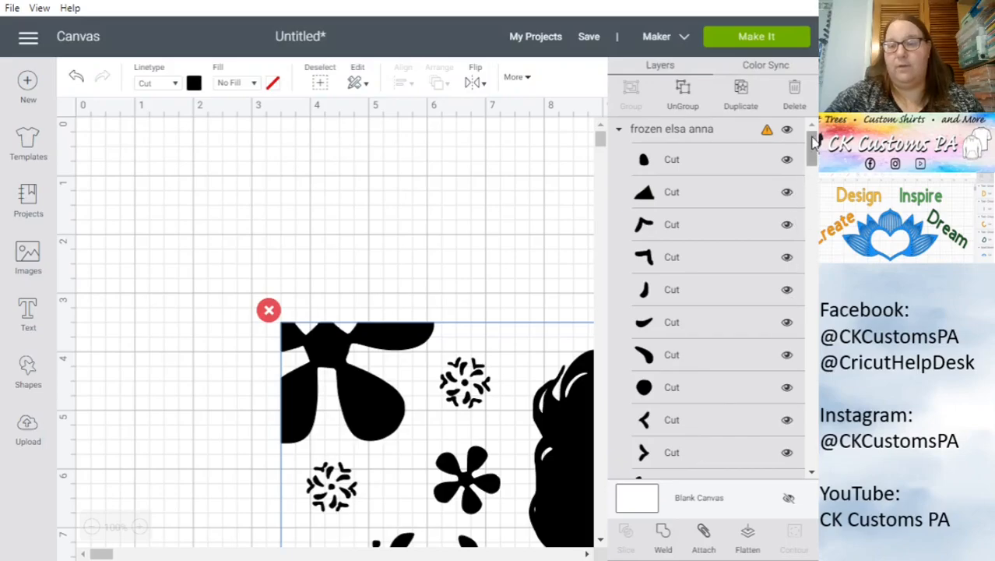
pyautogui.moveTo(813, 148); pyautogui.dragTo(810, 451)
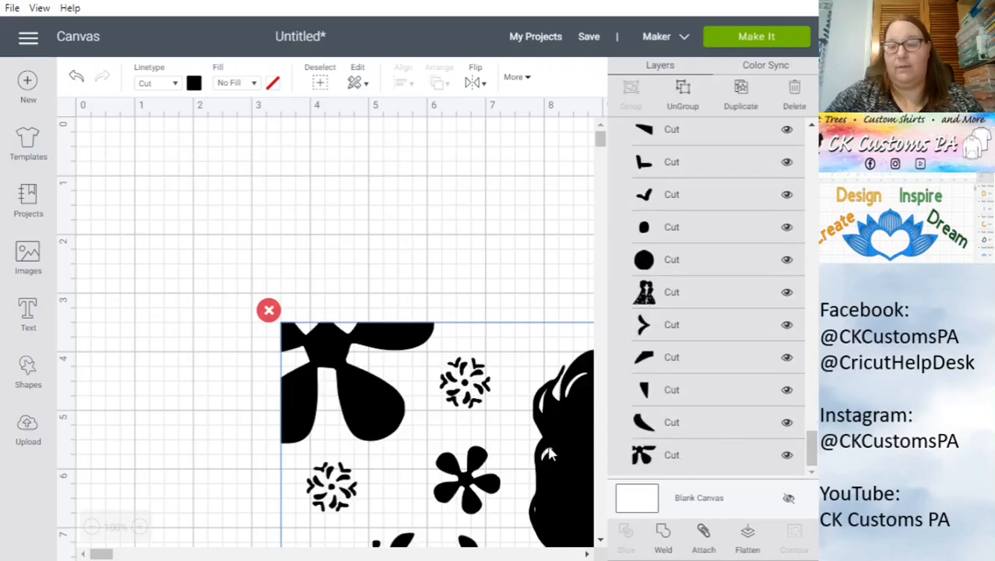
pyautogui.click(461, 398)
pyautogui.moveTo(465, 398); pyautogui.dragTo(436, 374)
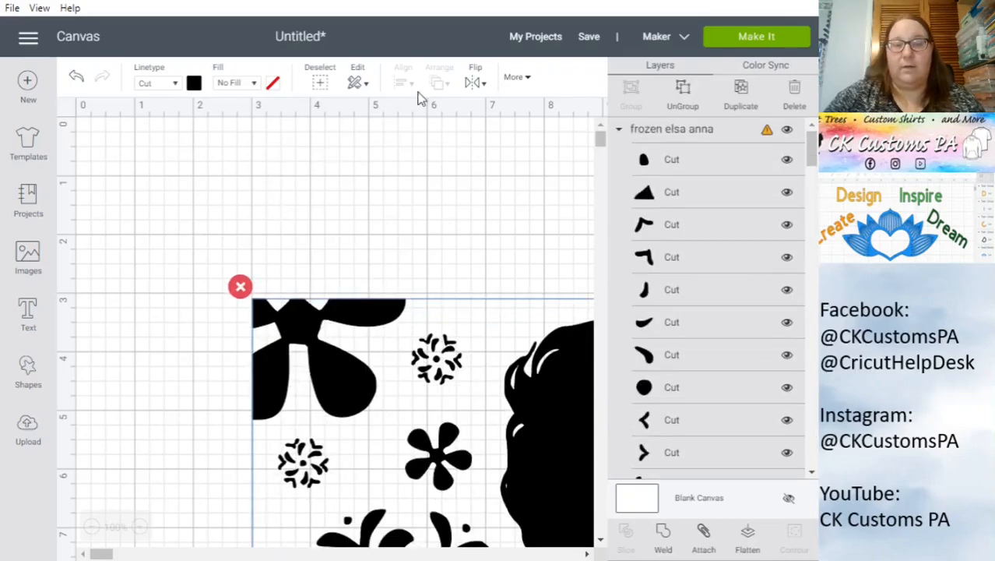
# - Set the frozen elsa anna image's width to 4 inches with proportions locked
pyautogui.click(520, 77)
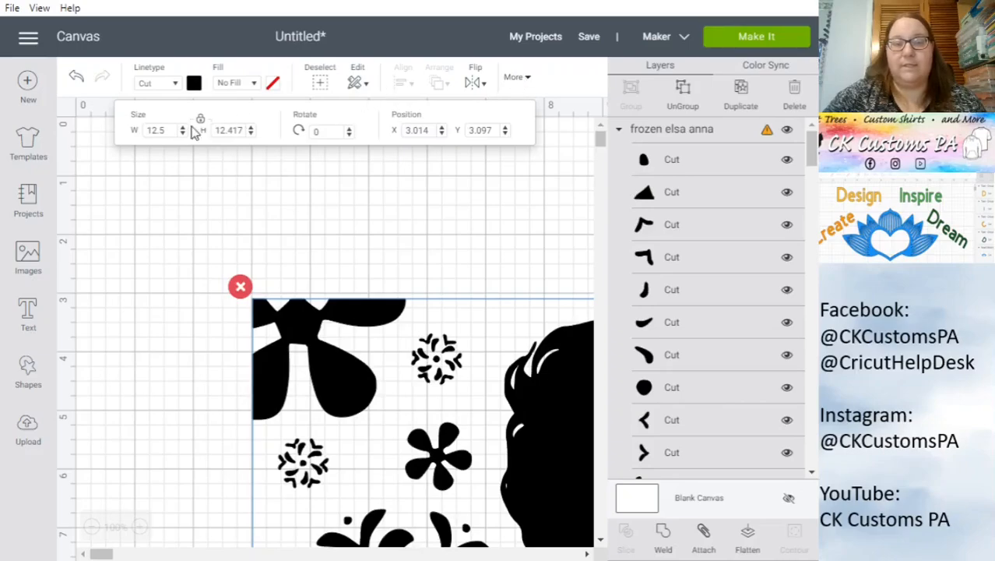
pyautogui.doubleClick(163, 130)
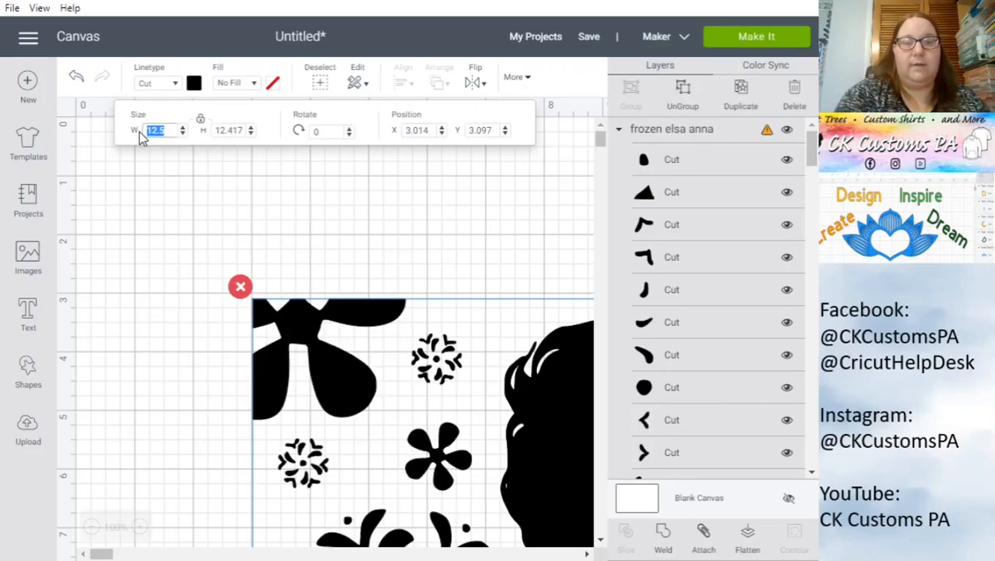
pyautogui.write('4')
pyautogui.press('Return')
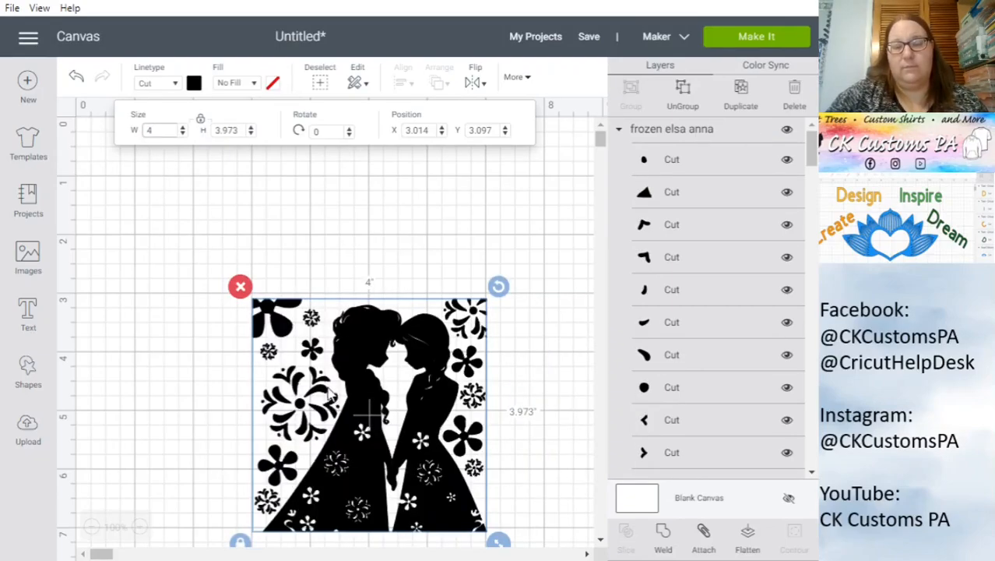
# - Move the frozen elsa anna image to about X 2.4, Y 1.1 on the canvas
pyautogui.moveTo(350, 374); pyautogui.dragTo(274, 266)
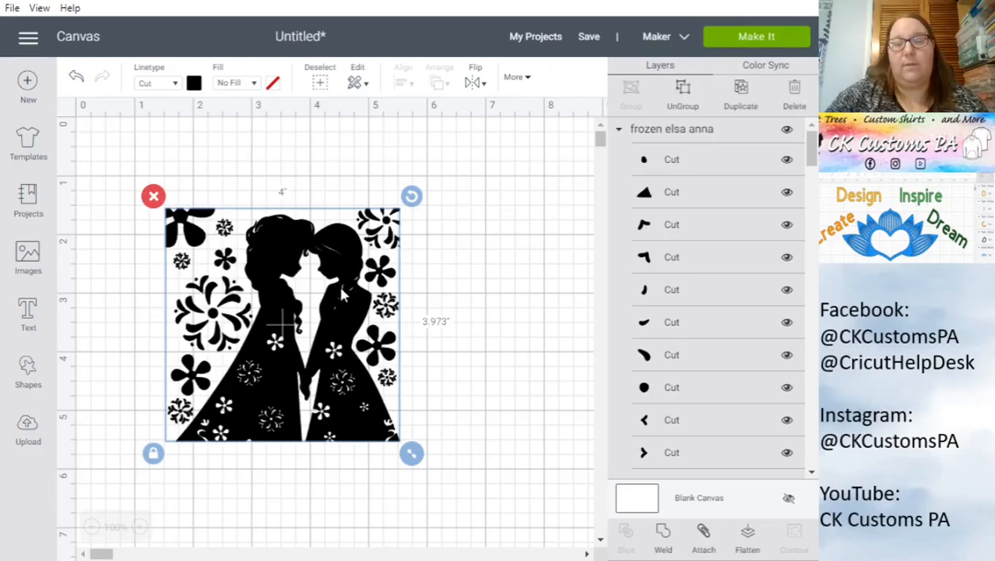
pyautogui.press('Left')
pyautogui.press('Left')
pyautogui.press('Down')
pyautogui.press('Down')
pyautogui.press('Down')
pyautogui.press('Down')
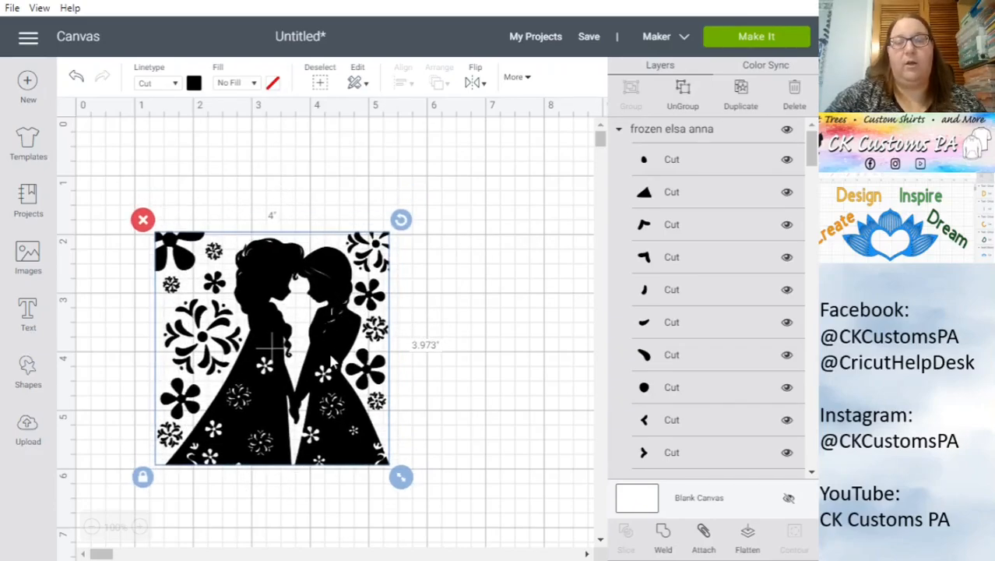
pyautogui.moveTo(333, 362); pyautogui.dragTo(392, 311)
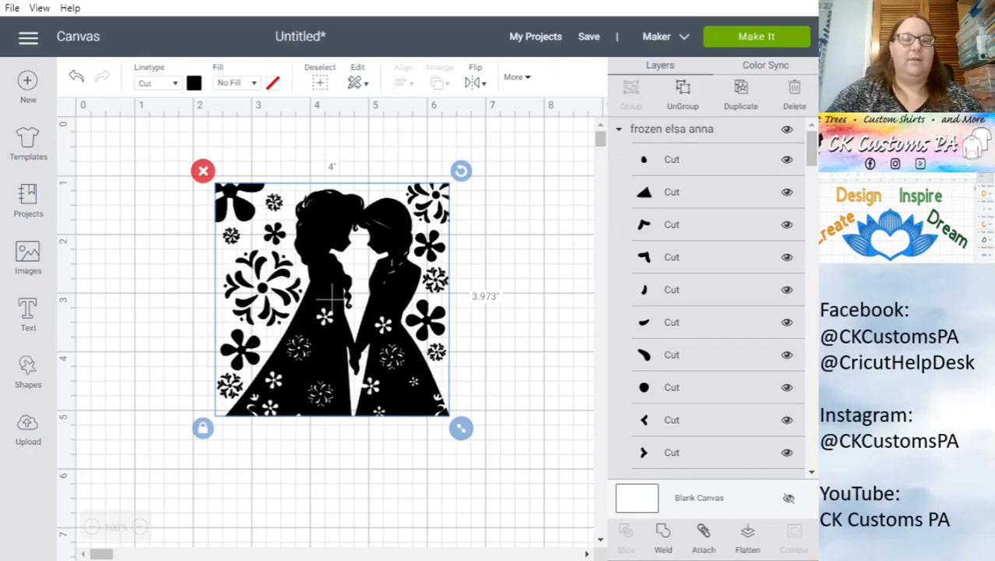
# - Switch to remove.bg in the browser and upload the cat photo for background removal
pyautogui.hotkey('alt', 'Tab')
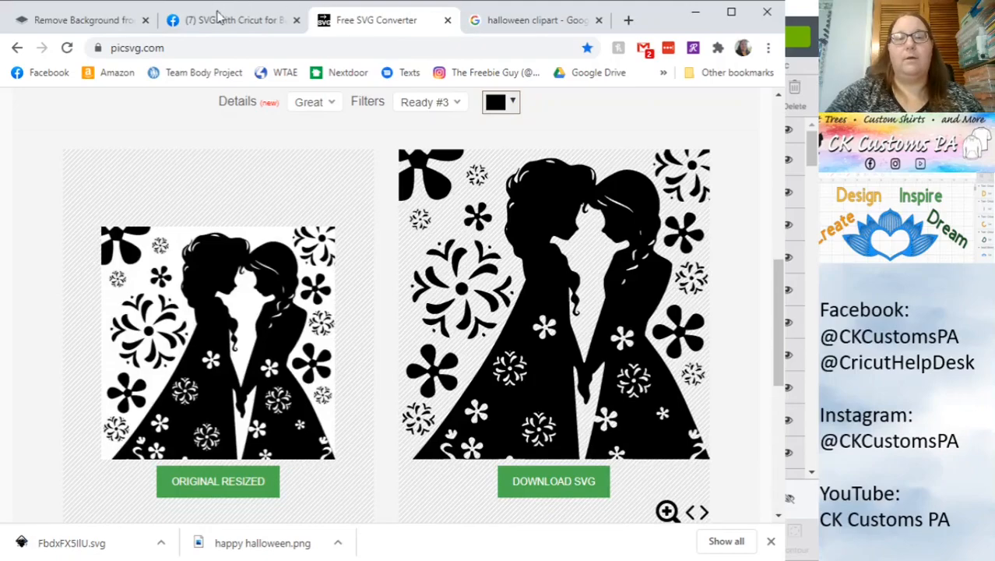
pyautogui.click(58, 21)
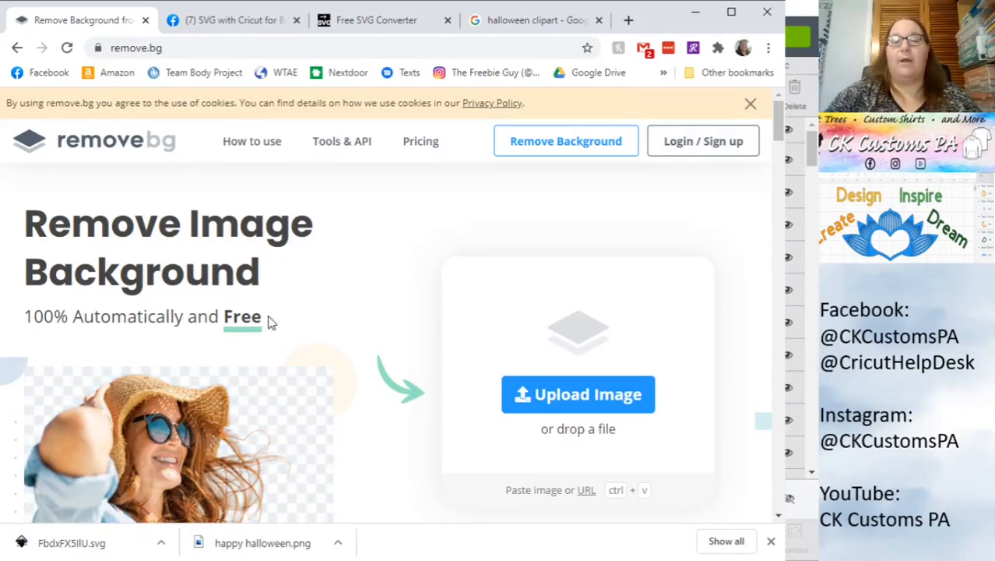
pyautogui.click(574, 395)
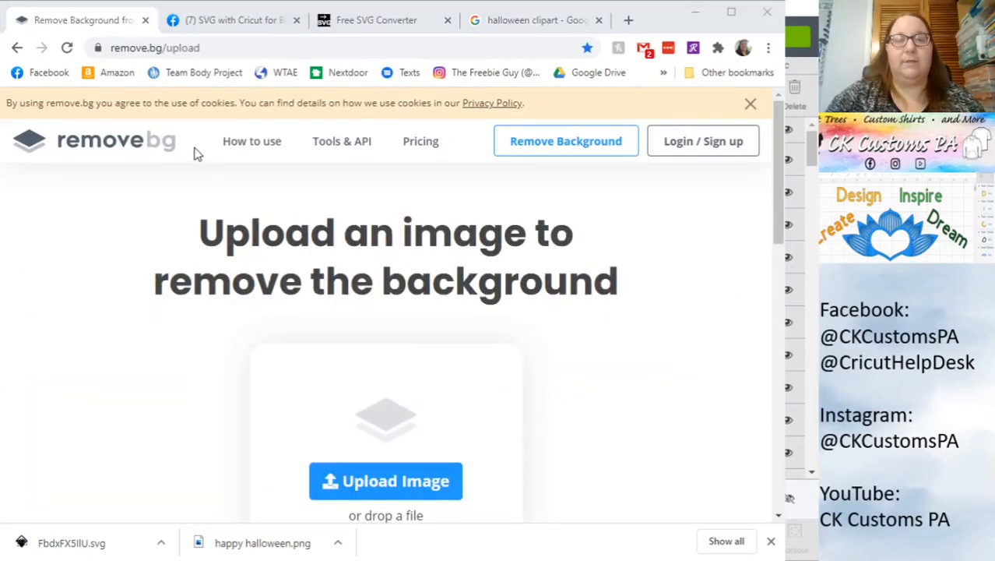
pyautogui.click(367, 356)
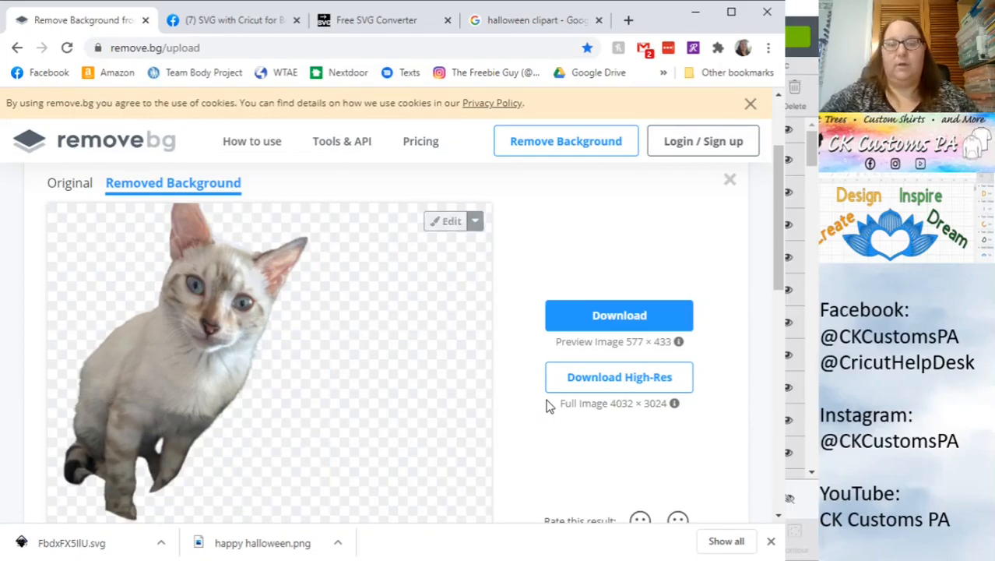
# - Compare the original cat photo with the removed-background version and inspect the edges of the cutout
pyautogui.click(80, 189)
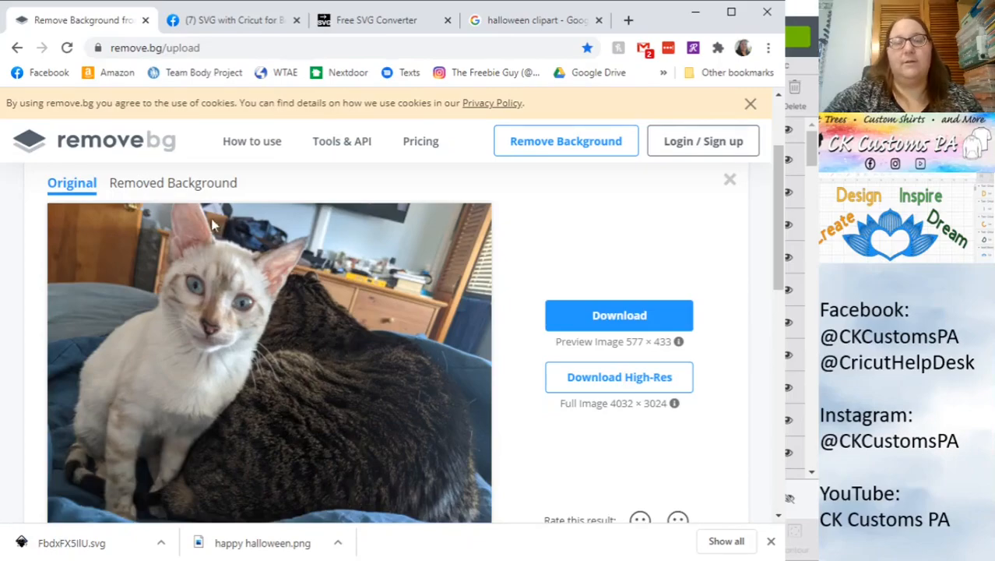
pyautogui.click(181, 187)
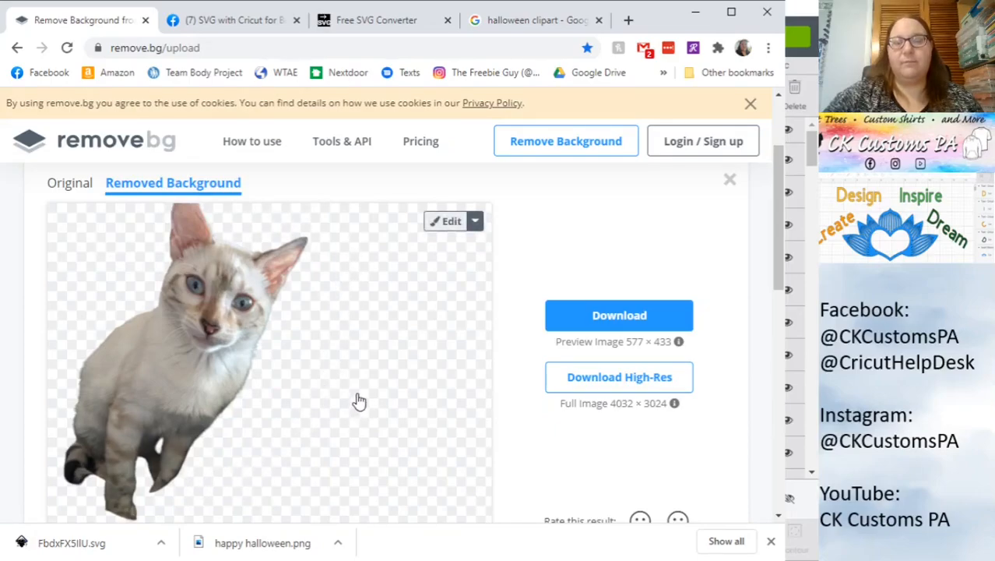
pyautogui.scroll(-1, 359, 402)
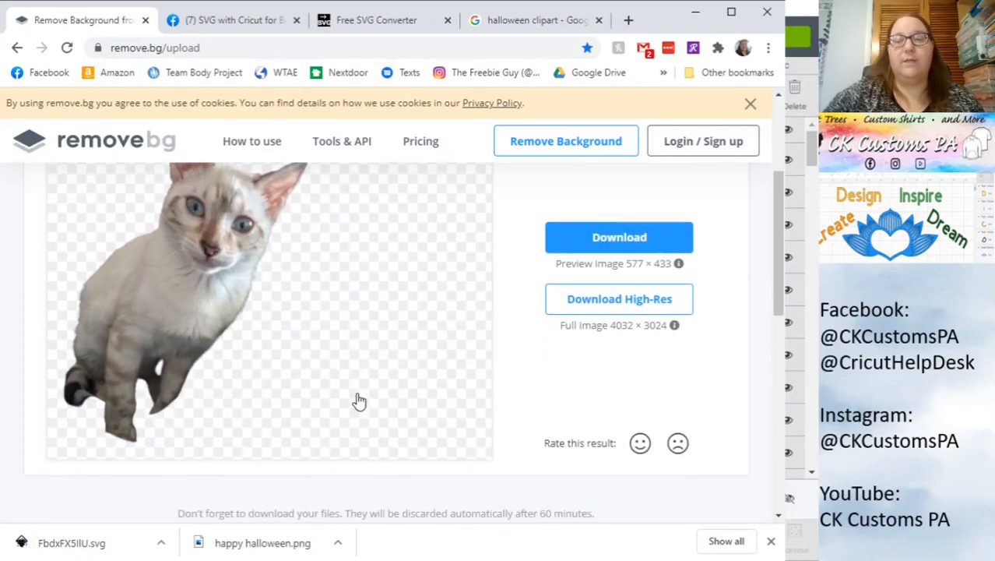
pyautogui.scroll(1, 359, 401)
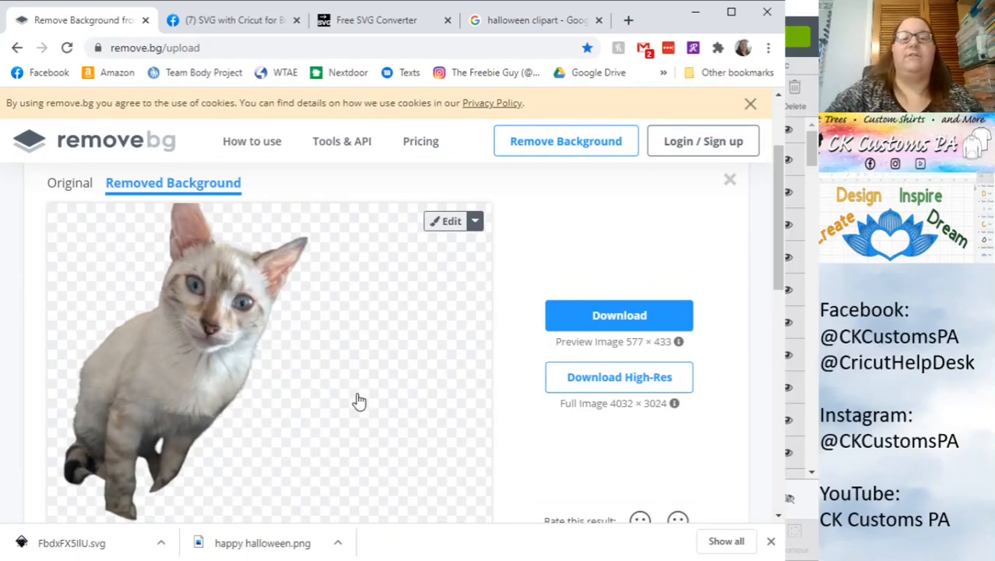
pyautogui.scroll(-1, 359, 401)
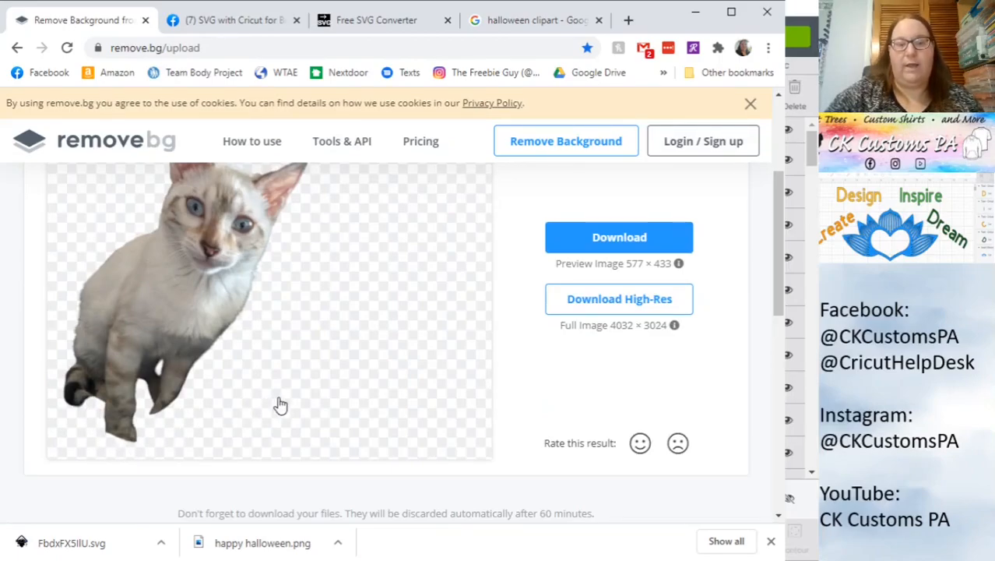
pyautogui.scroll(1, 279, 403)
pyautogui.scroll(-1, 280, 402)
pyautogui.scroll(2, 304, 362)
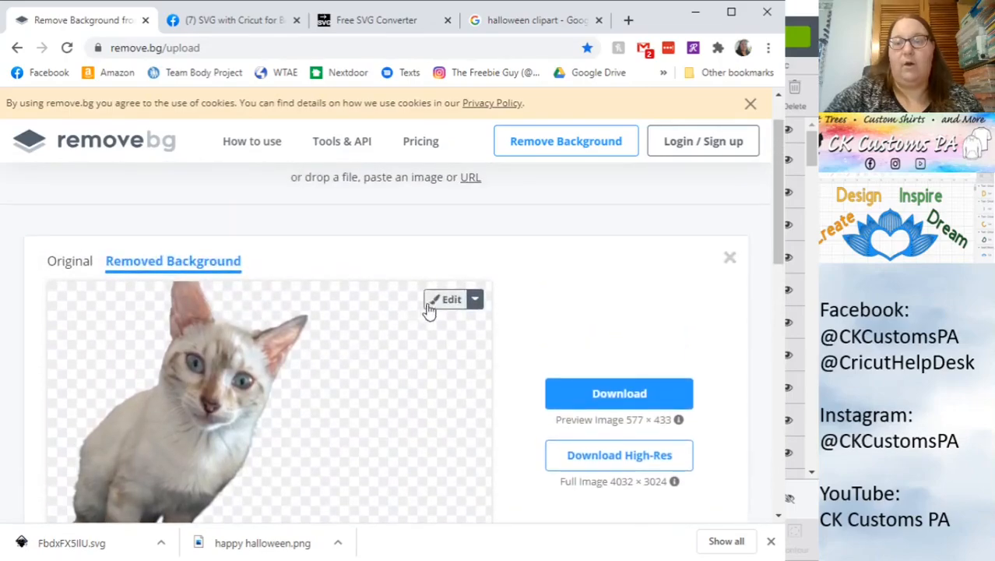
# - Open the cat cutout for erasing and restoring, erase a test spot on the cat's body, and undo it
pyautogui.click(442, 304)
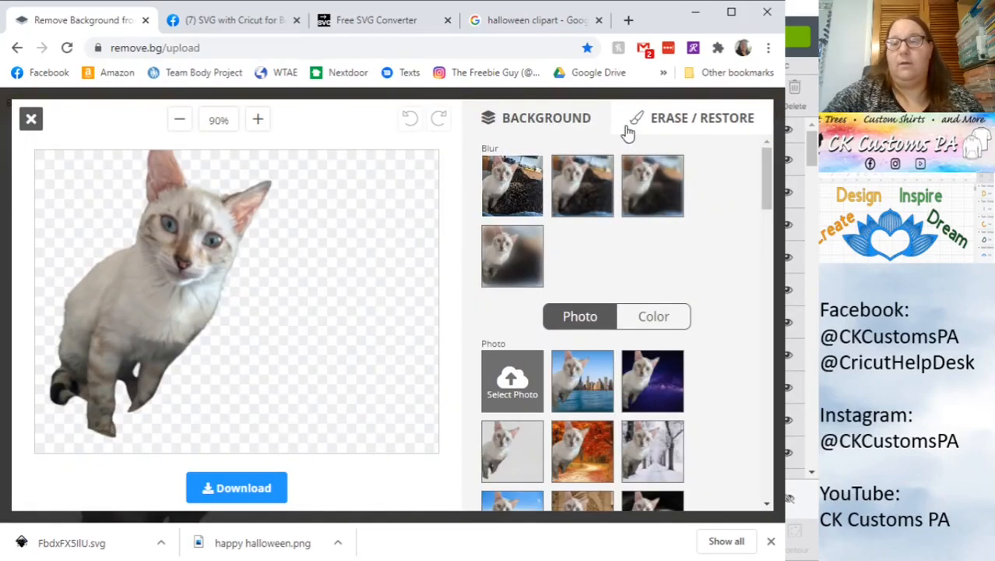
pyautogui.click(691, 126)
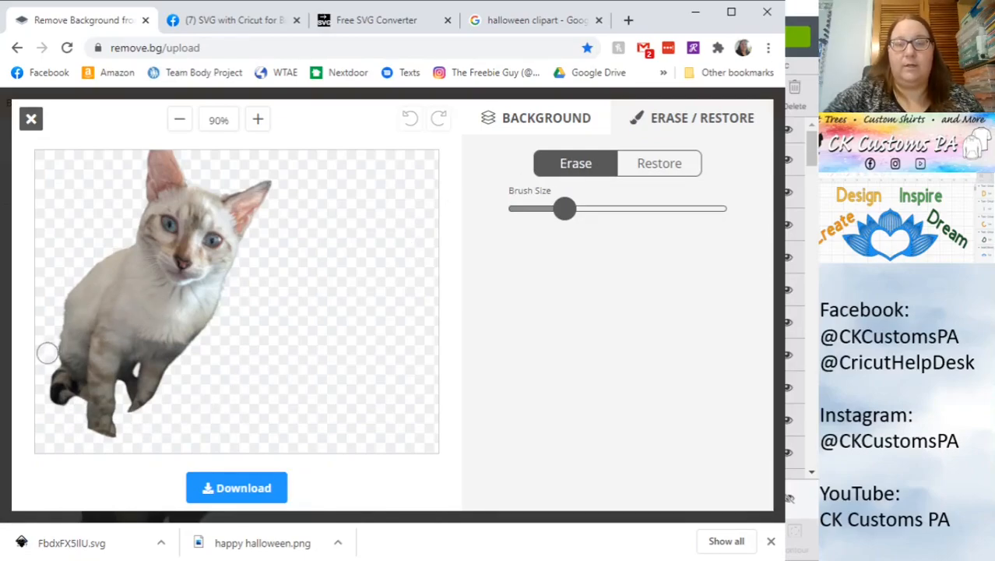
pyautogui.click(132, 286)
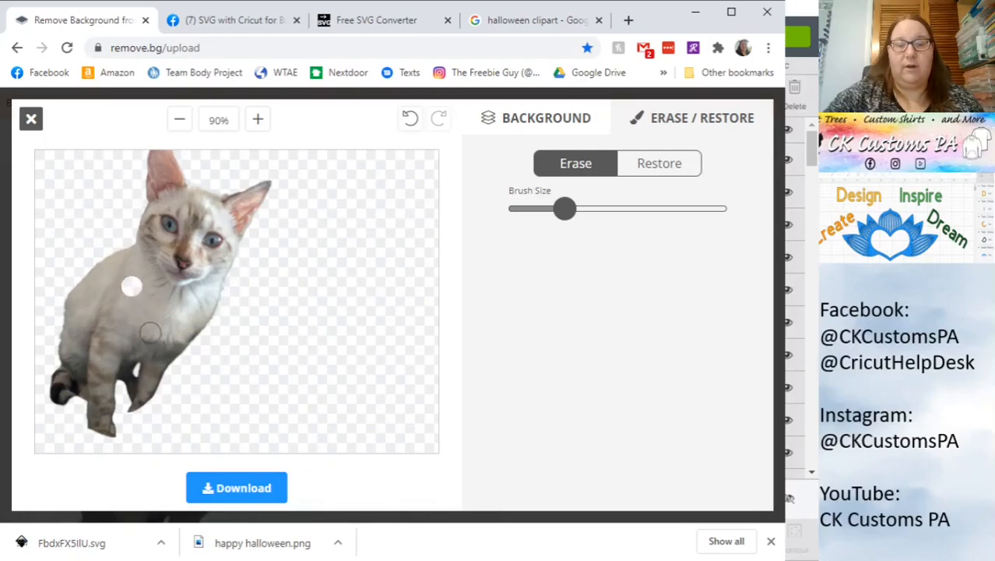
pyautogui.click(411, 123)
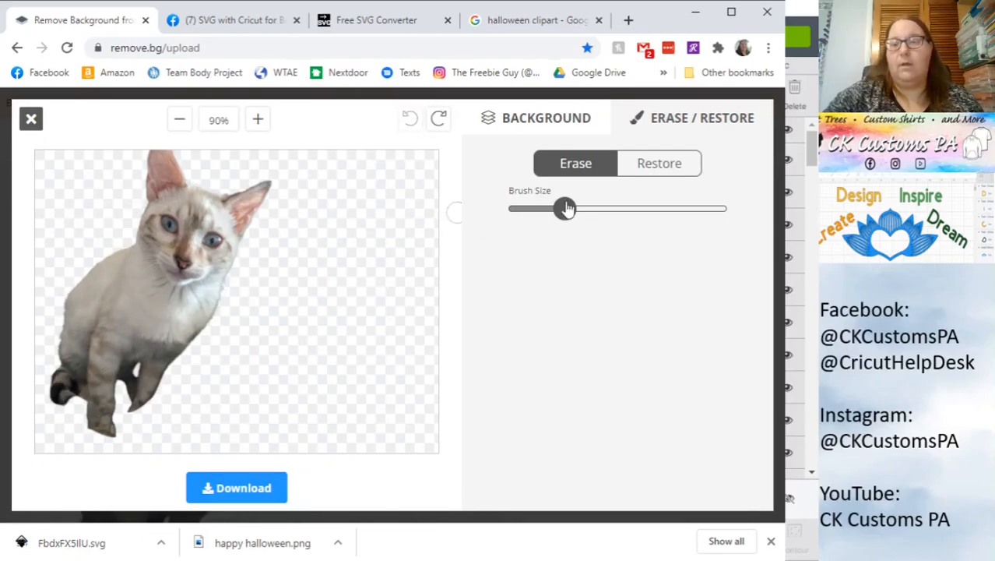
# - Try restoring the area by the front paw, undo it, and restore the missing part of the cat's tail
pyautogui.click(662, 170)
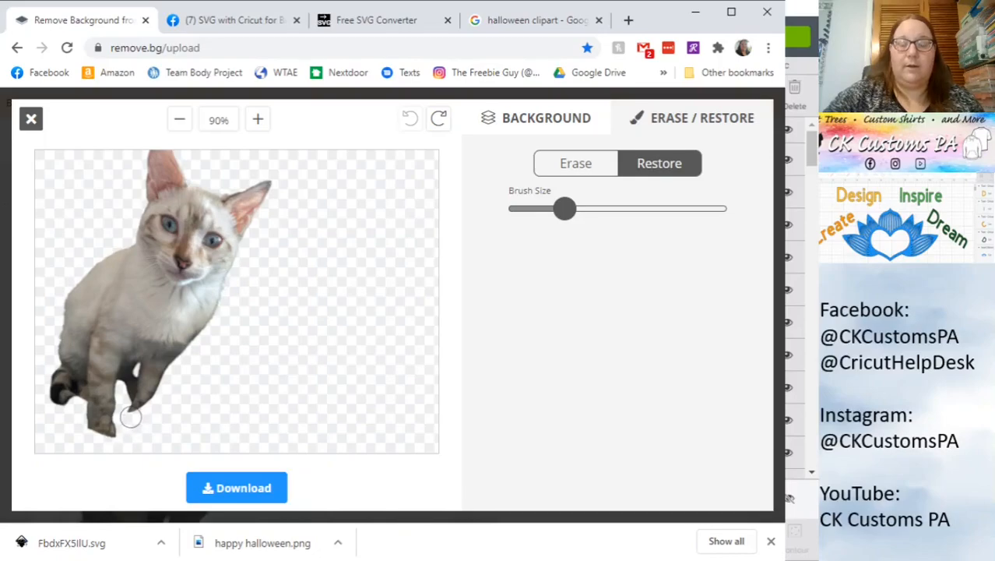
pyautogui.moveTo(130, 419)
pyautogui.mouseDown()
pyautogui.moveTo(180, 397)
pyautogui.moveTo(138, 420)
pyautogui.moveTo(123, 416)
pyautogui.moveTo(127, 401)
pyautogui.moveTo(186, 403)
pyautogui.moveTo(138, 431)
pyautogui.mouseUp()
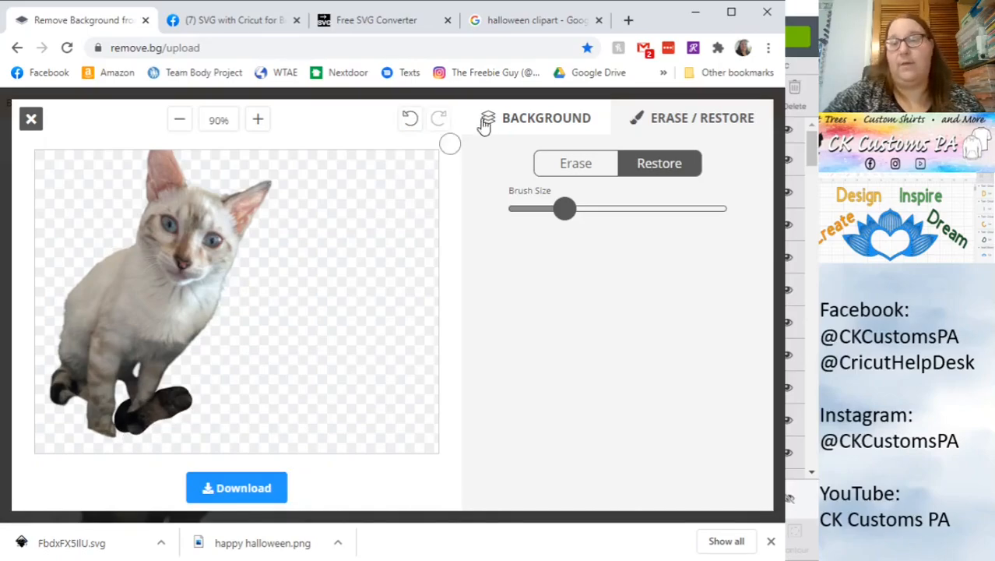
pyautogui.click(409, 122)
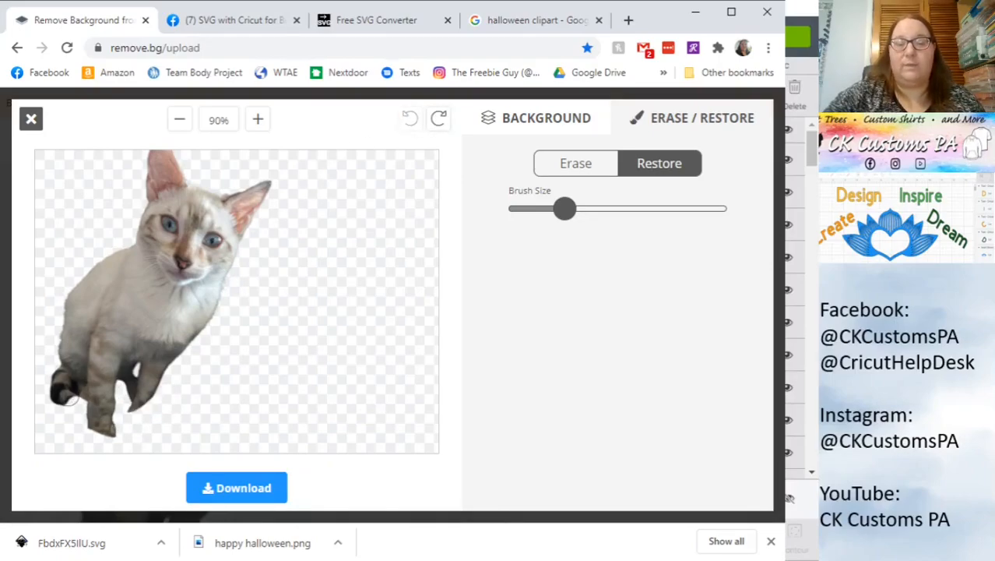
pyautogui.click(438, 118)
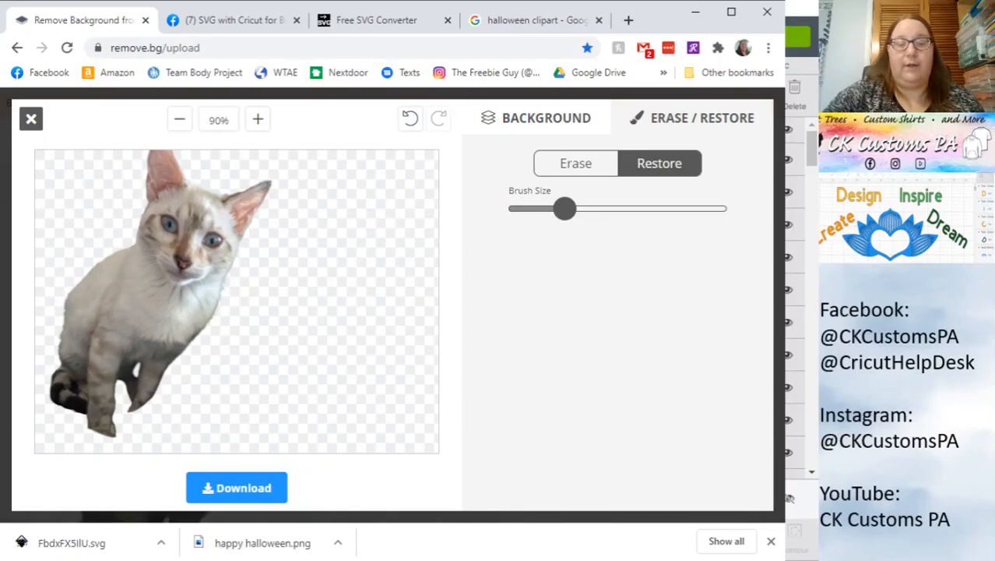
pyautogui.click(577, 166)
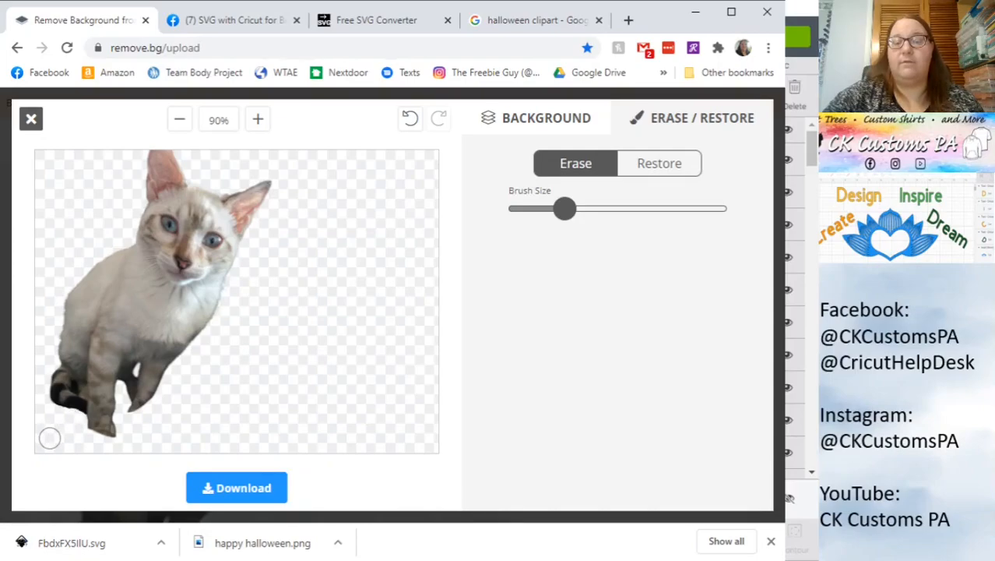
# - Review the replacement background photos and download the cat cutout with its background left transparent
pyautogui.click(545, 121)
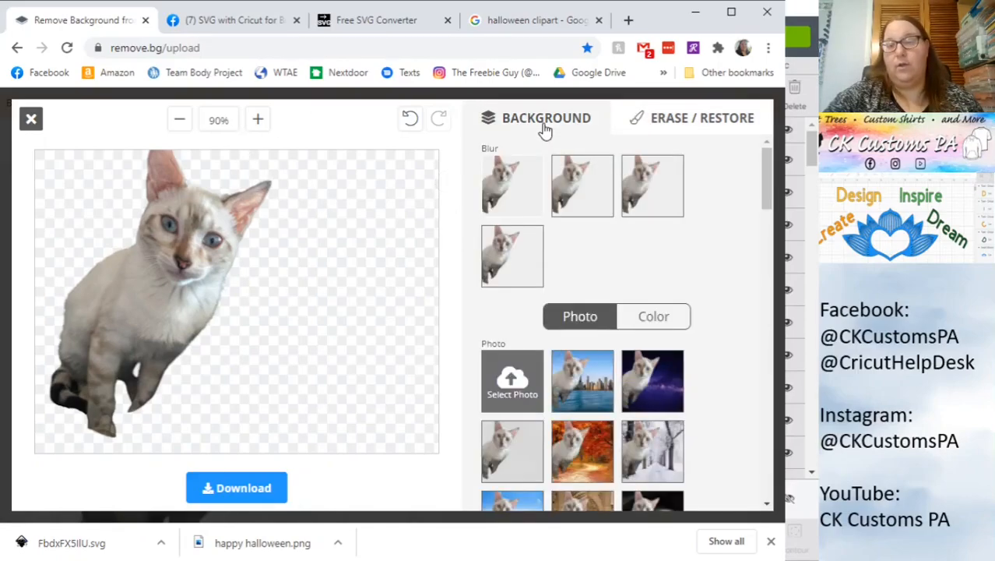
pyautogui.scroll(-1, 584, 393)
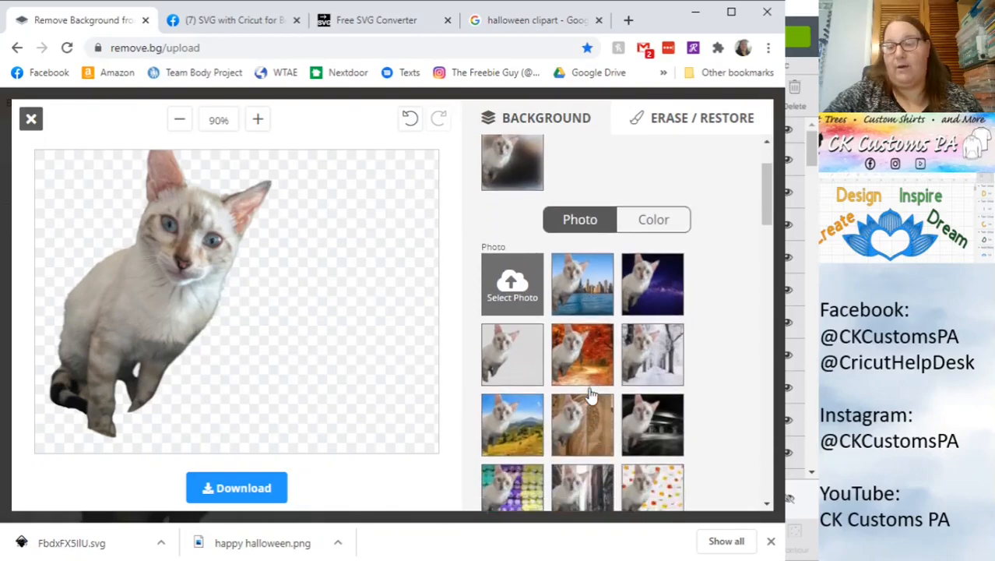
pyautogui.scroll(-3, 592, 374)
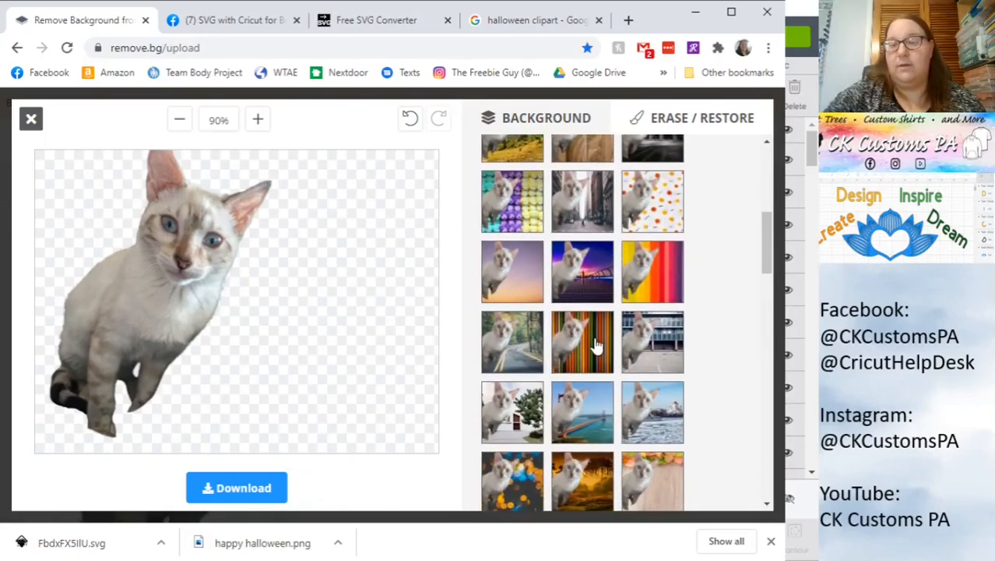
pyautogui.scroll(-4, 595, 345)
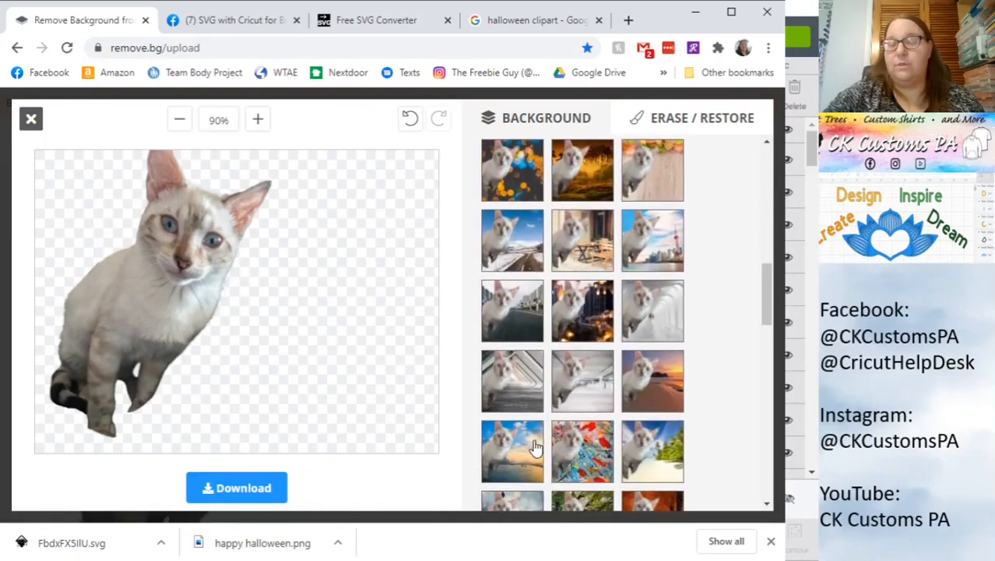
pyautogui.scroll(3, 539, 440)
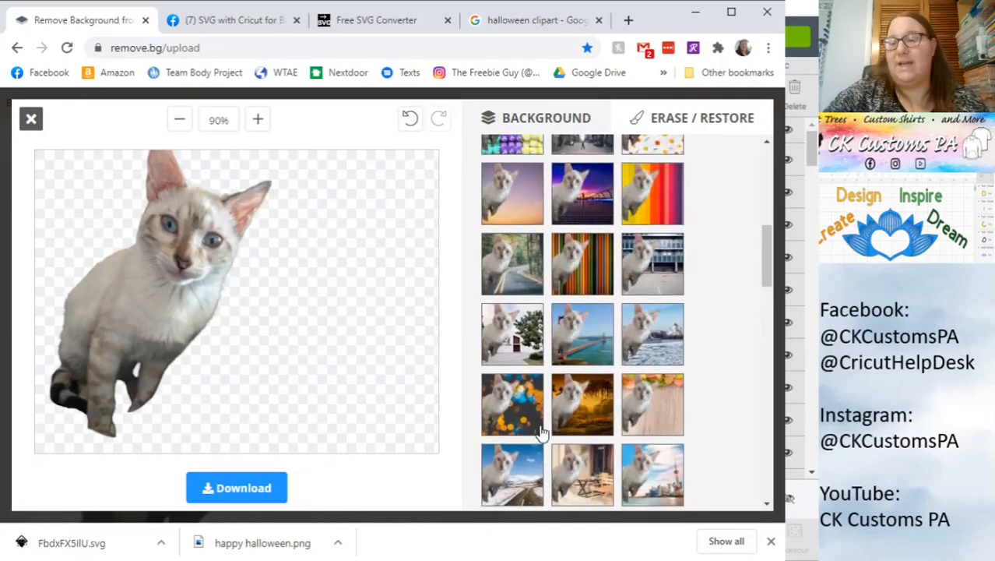
pyautogui.scroll(3, 538, 428)
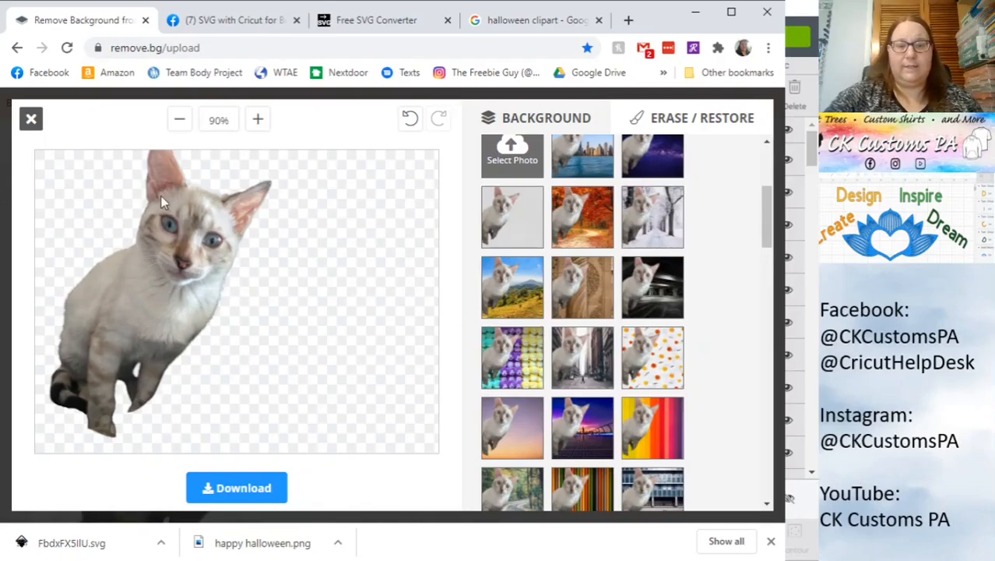
pyautogui.click(252, 490)
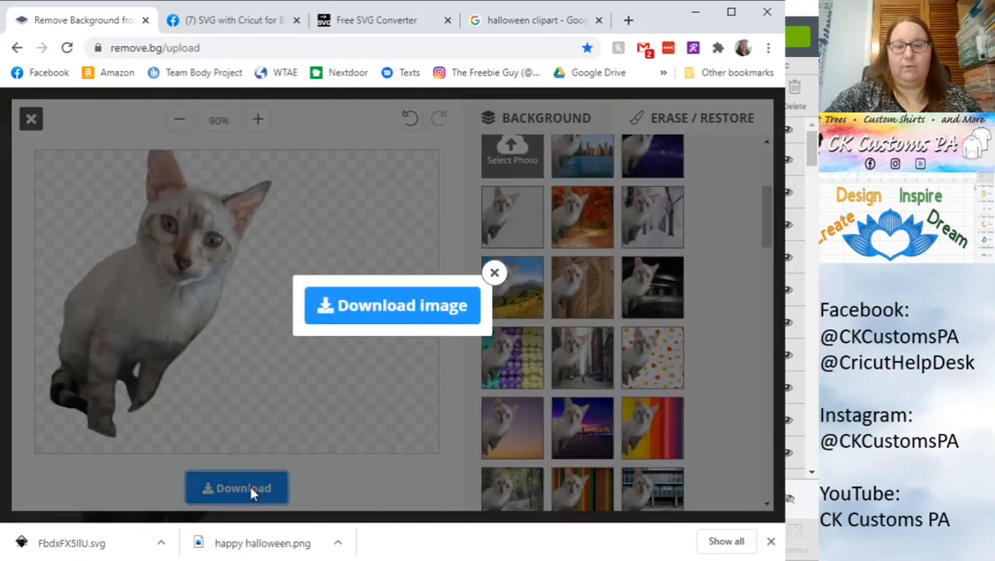
pyautogui.click(384, 315)
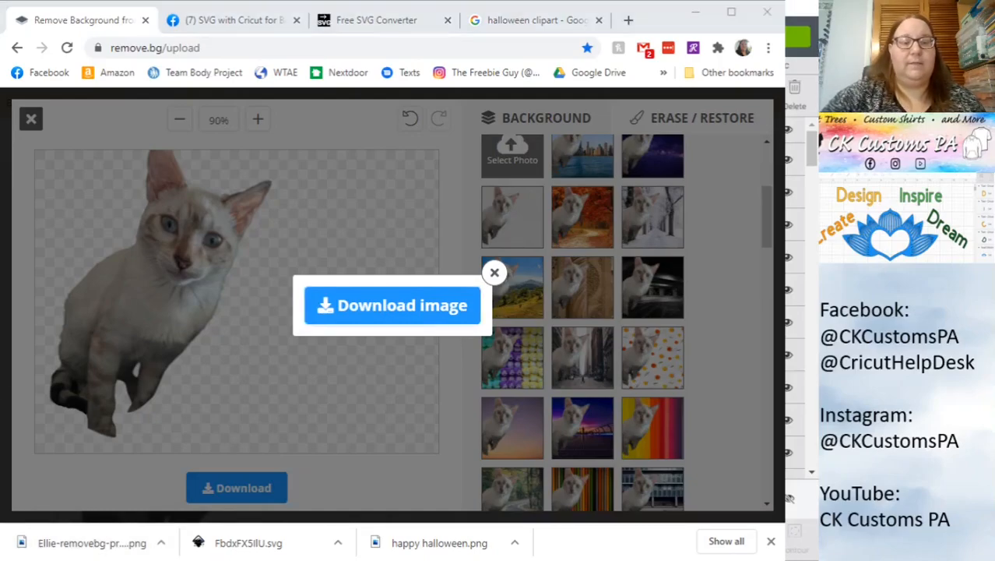
# - Switch to Cricut Design Space and delete the frozen elsa anna image from the canvas
pyautogui.hotkey('alt', 'Tab')
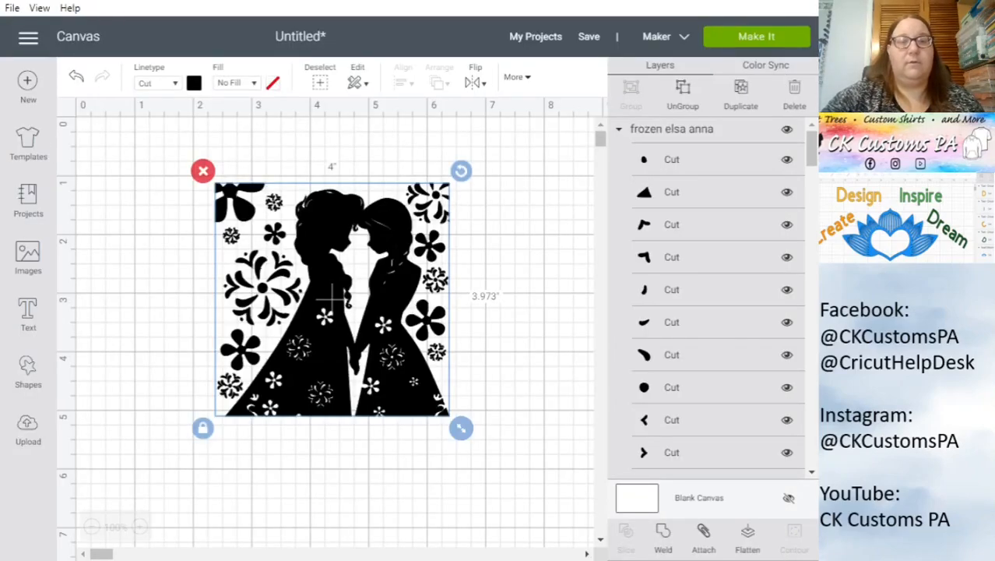
pyautogui.click(203, 170)
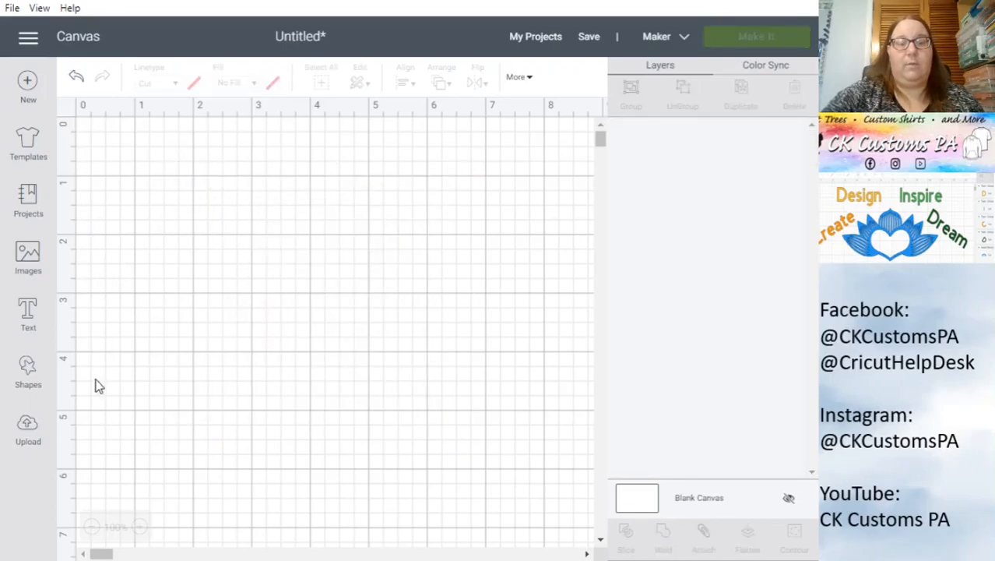
# - Upload the downloaded cat cutout PNG as a Complex image and preview its cut outline
pyautogui.click(29, 432)
pyautogui.click(204, 291)
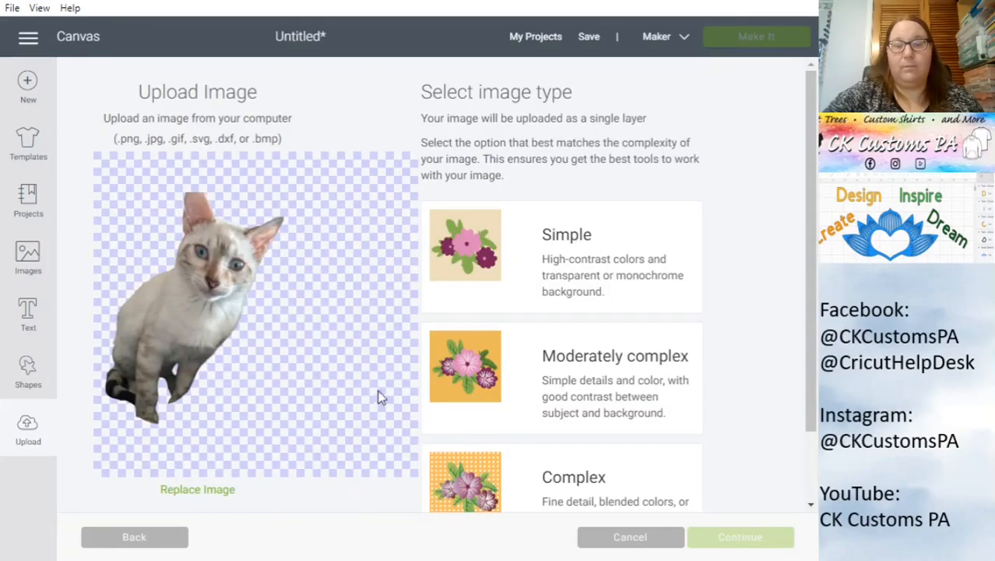
pyautogui.click(569, 483)
pyautogui.click(728, 539)
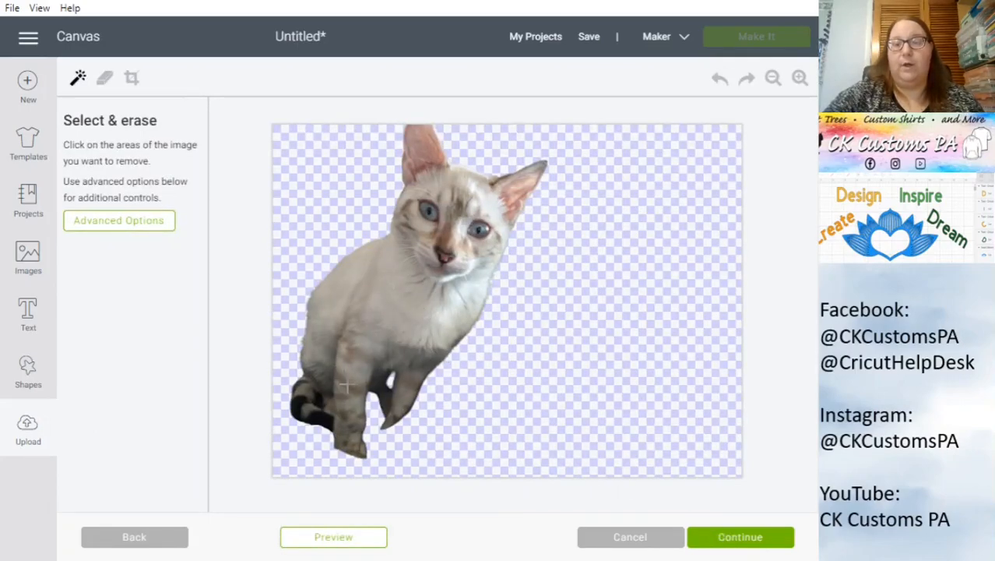
pyautogui.click(338, 539)
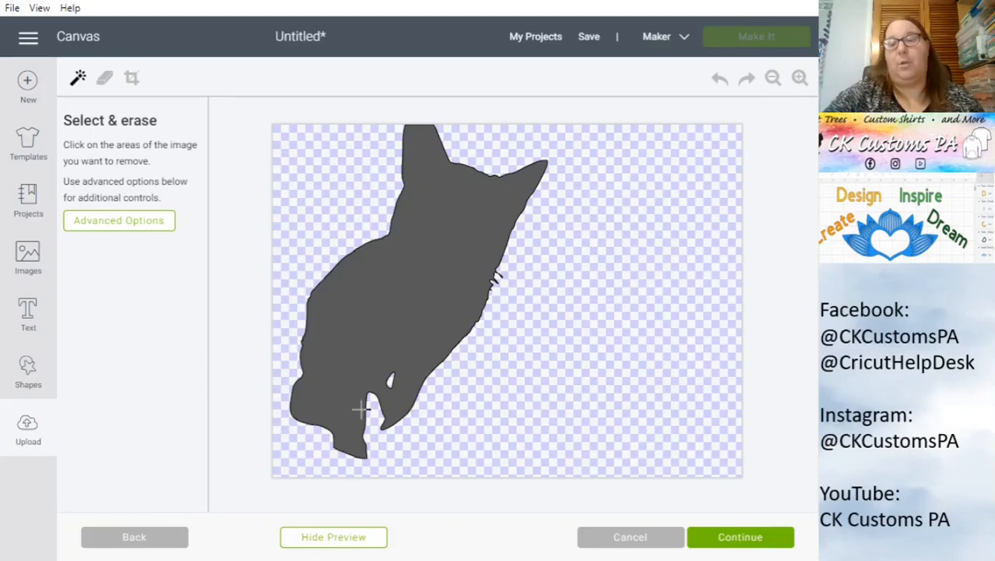
# - Close the cut preview, compare the Print Then Cut and Cut save options for the cat cutout, and cancel the upload
pyautogui.click(363, 539)
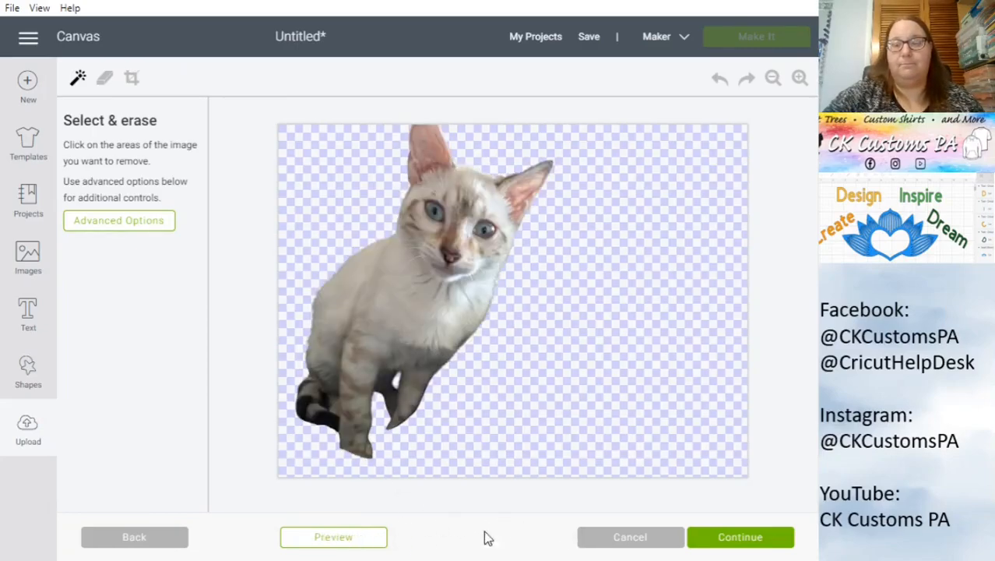
pyautogui.click(726, 540)
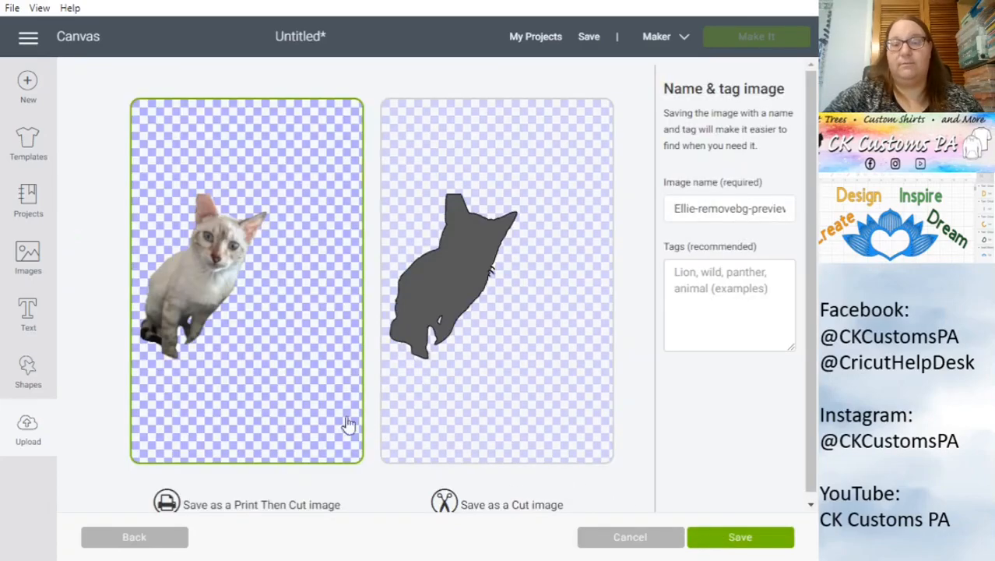
pyautogui.click(446, 260)
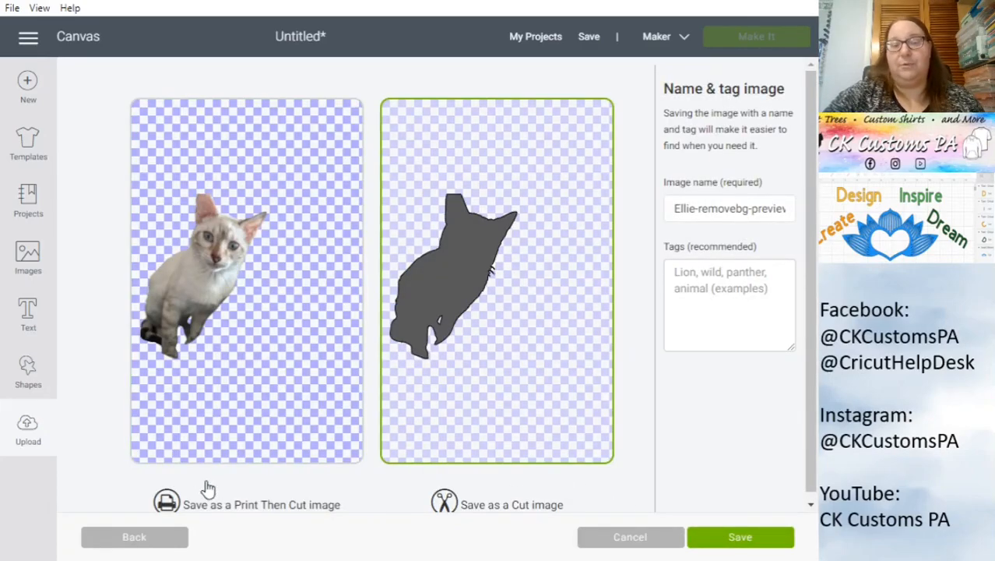
pyautogui.click(228, 355)
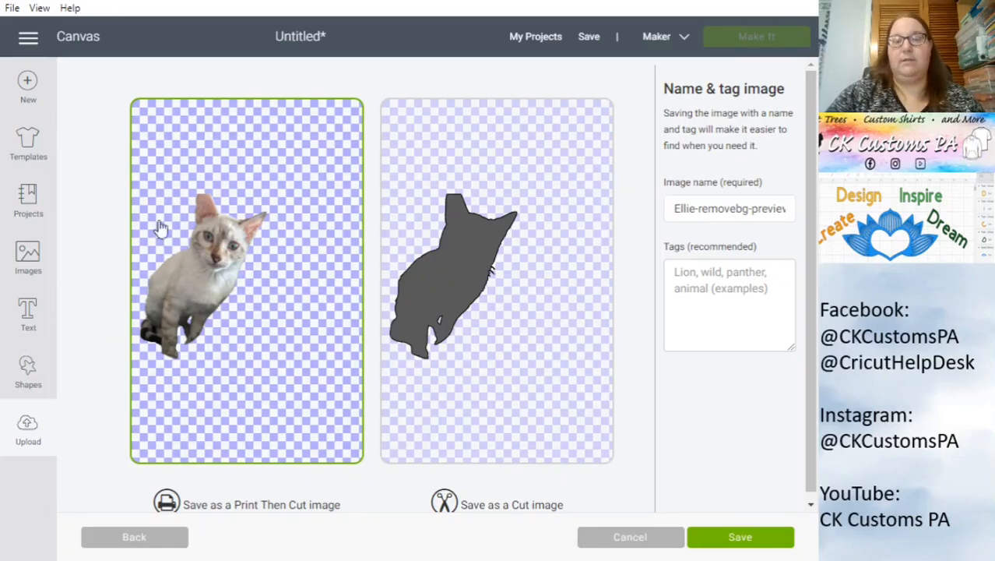
pyautogui.click(630, 537)
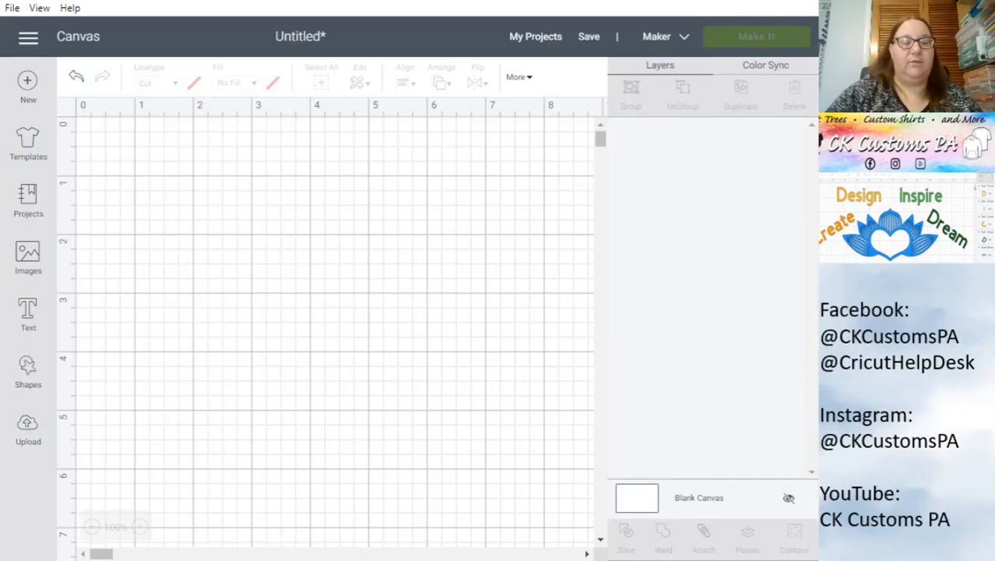
# - Switch to Picsvg in the browser and upload the cat cutout PNG for conversion to SVG
pyautogui.hotkey('alt', 'Tab')
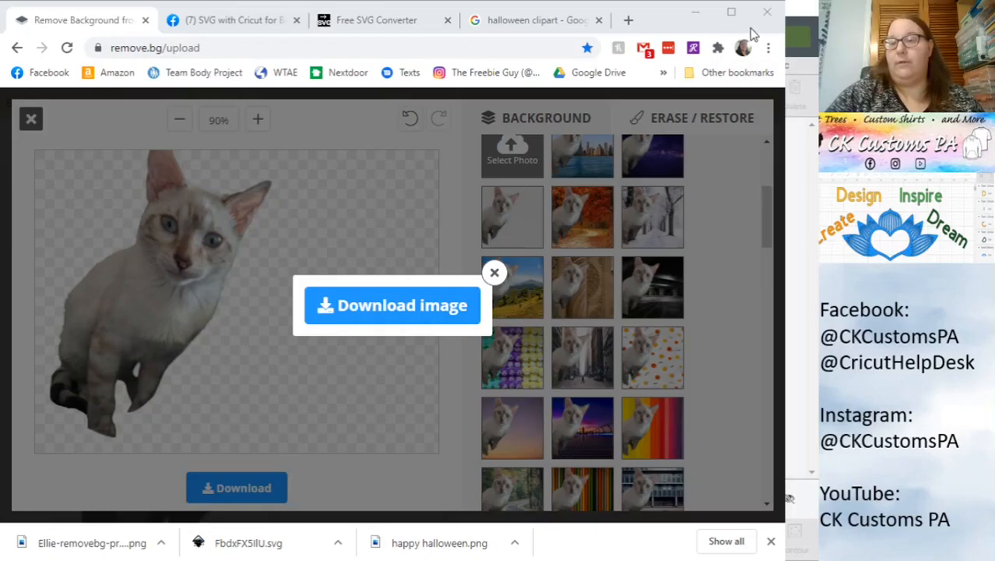
pyautogui.click(378, 20)
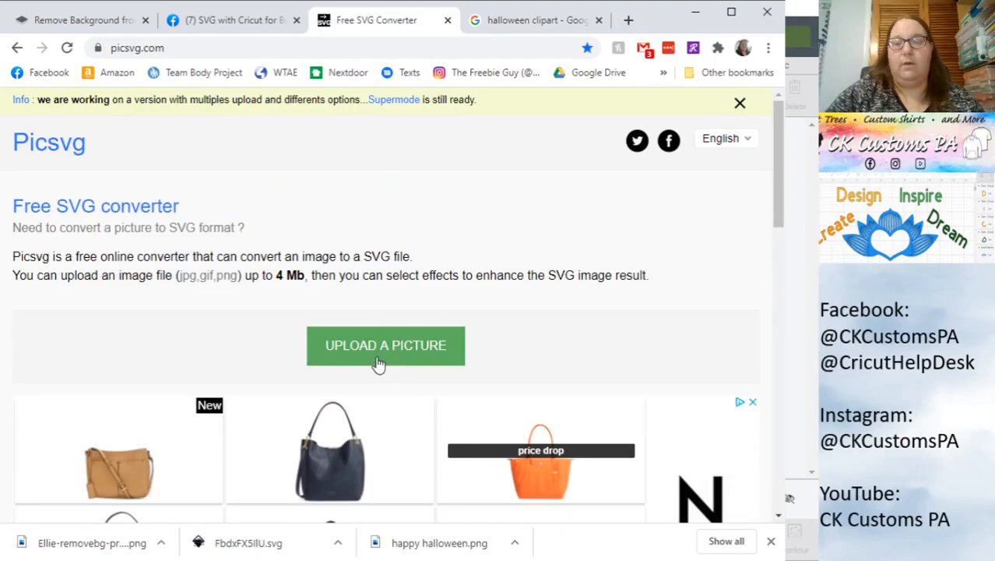
pyautogui.click(381, 354)
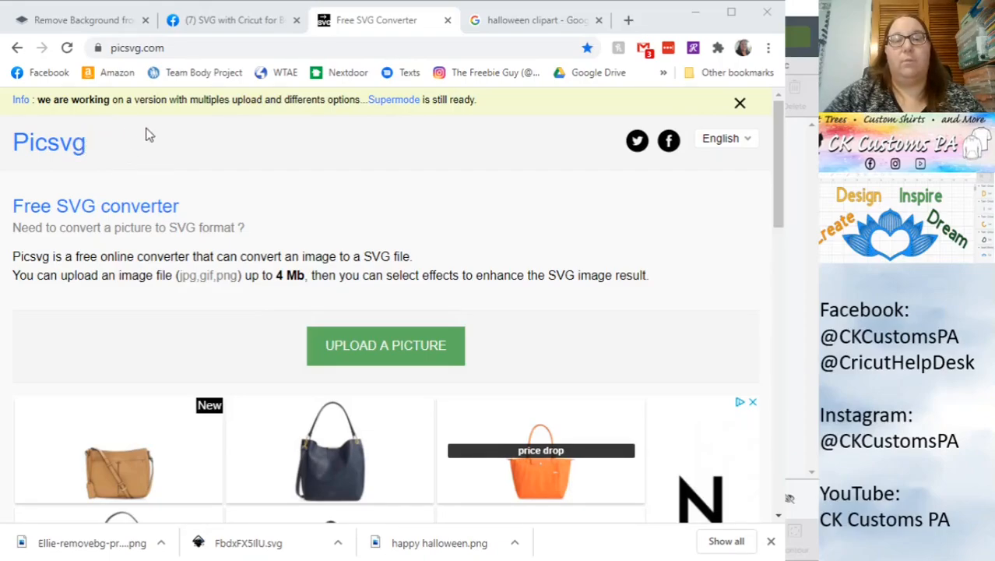
pyautogui.click(372, 349)
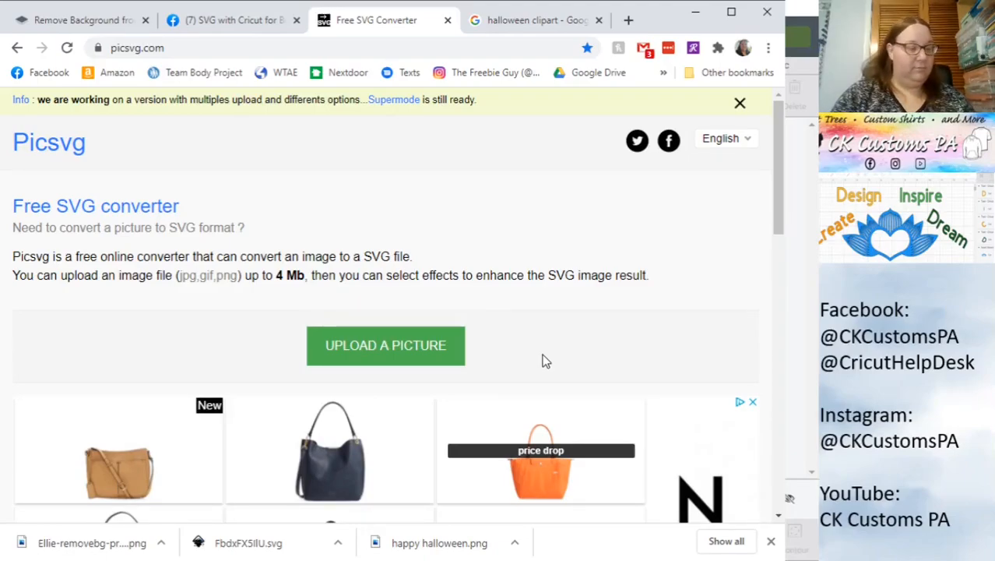
pyautogui.scroll(-6, 545, 360)
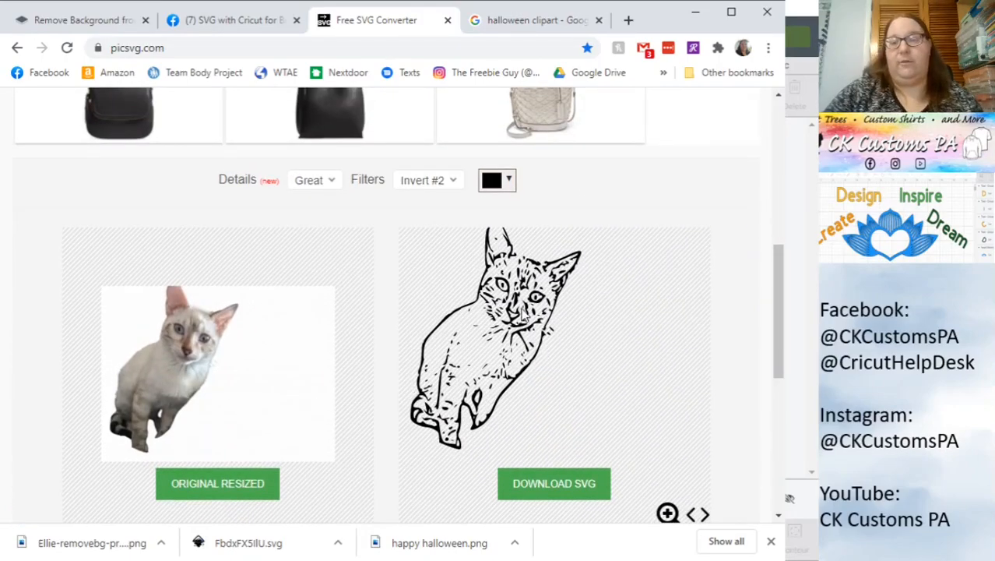
# - Try the Invert #3, Invert #4 and Ready #1 filters on the converted cat image
pyautogui.click(442, 188)
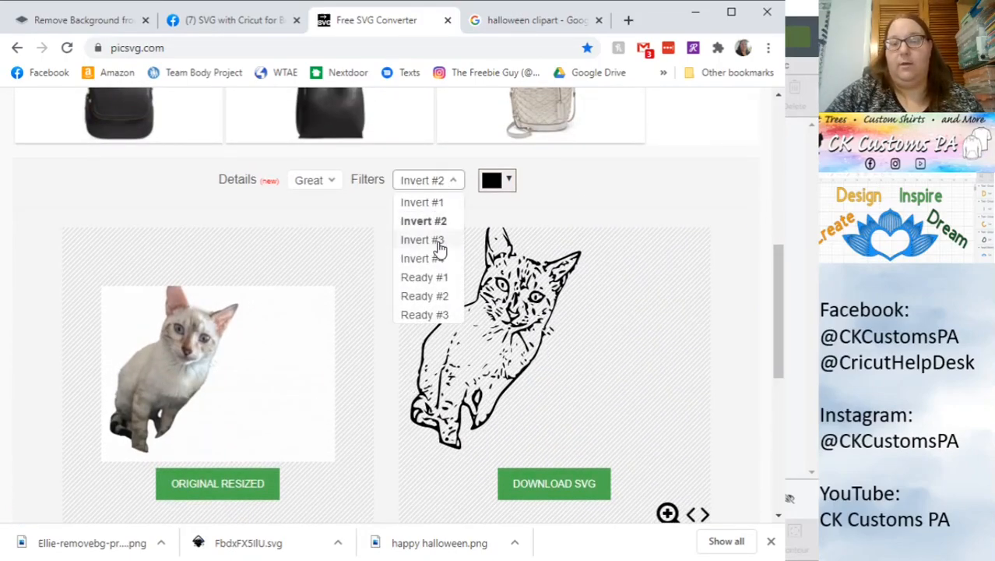
pyautogui.click(438, 239)
pyautogui.click(435, 187)
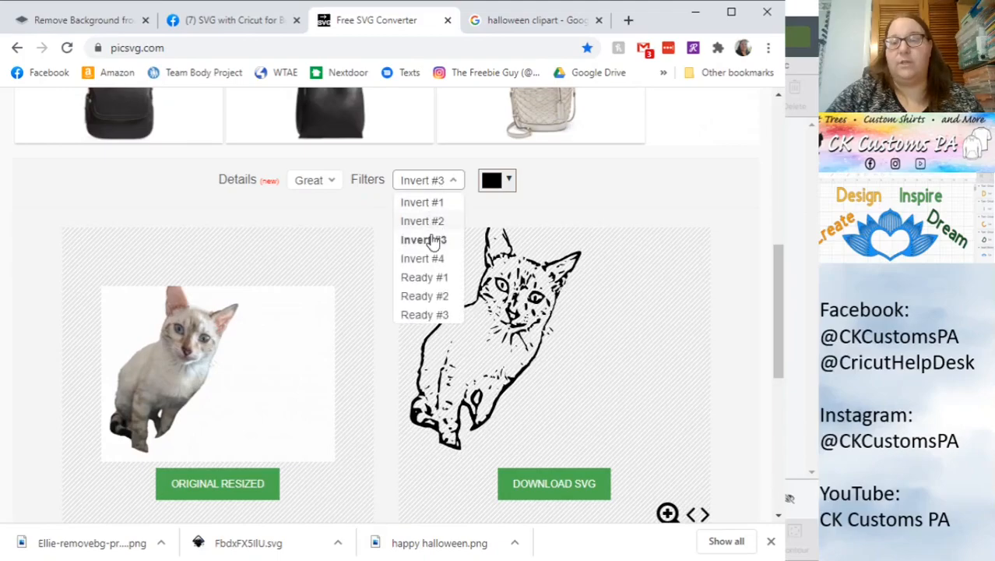
pyautogui.click(434, 258)
pyautogui.click(429, 182)
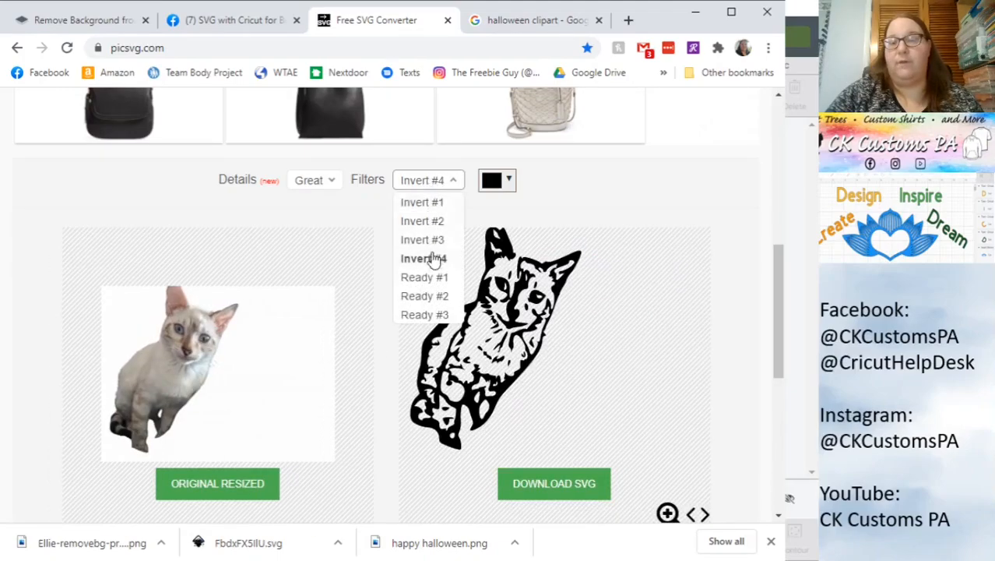
pyautogui.click(439, 278)
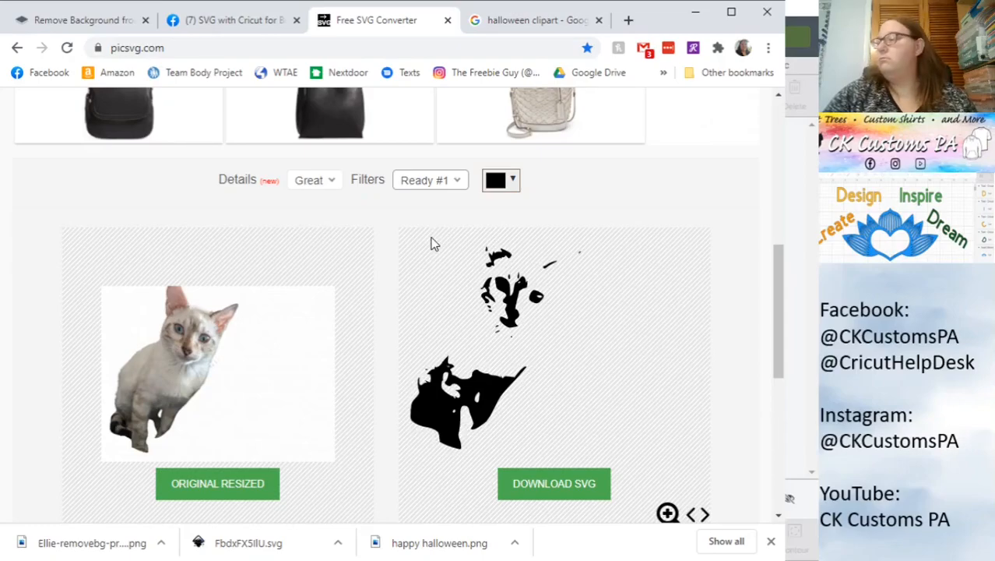
# - Try the Ready #2, Ready #3 and Invert #1 filters on the cat conversion
pyautogui.click(443, 185)
pyautogui.click(434, 300)
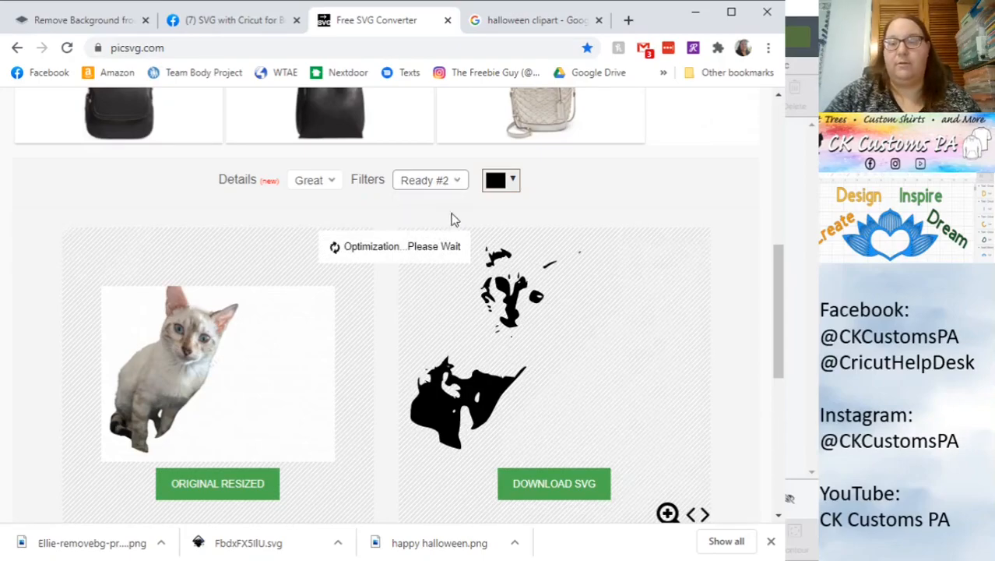
pyautogui.click(448, 185)
pyautogui.click(429, 314)
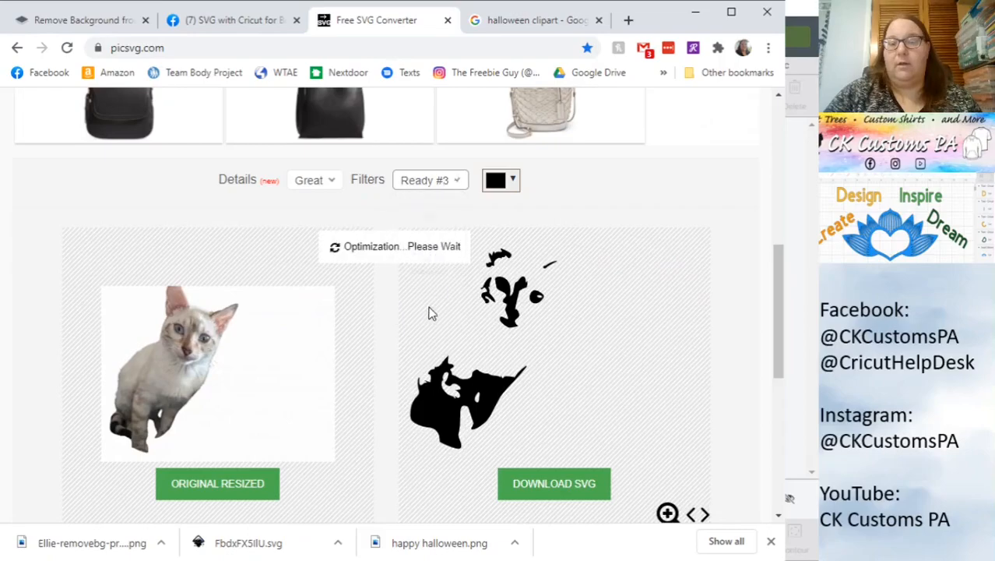
pyautogui.click(440, 186)
pyautogui.click(435, 204)
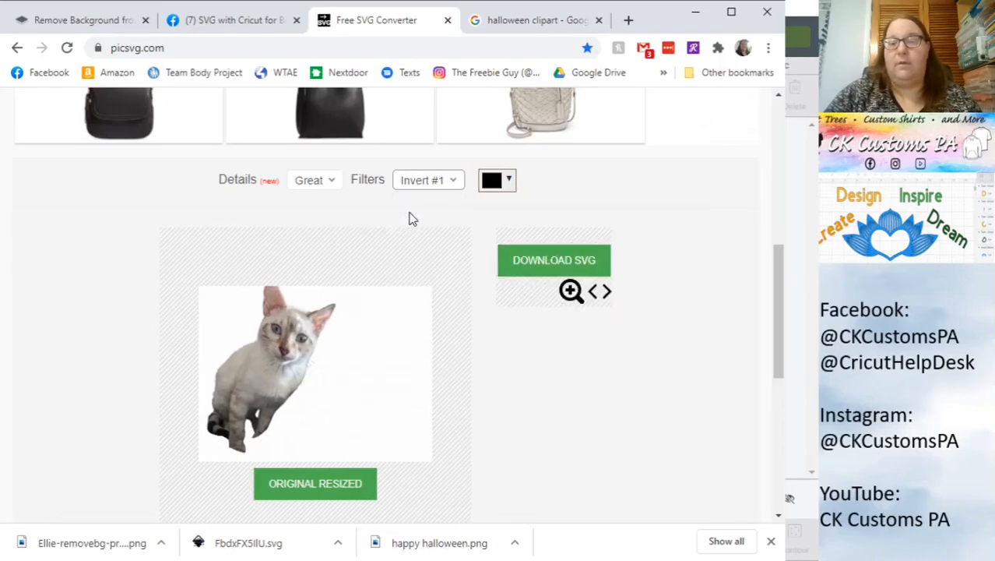
# - Set the conversion's detail level to Strong and examine the resulting cat line art
pyautogui.click(330, 186)
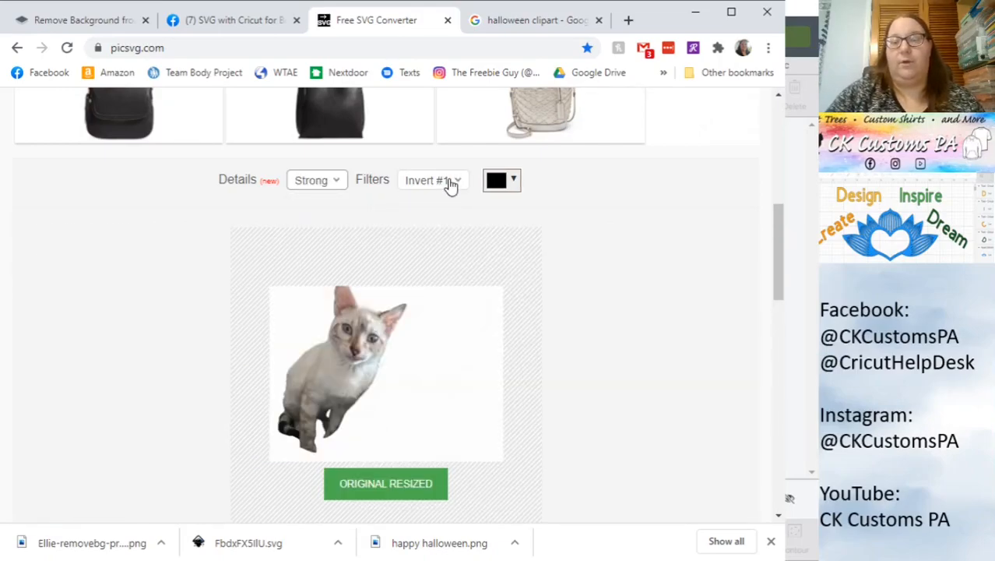
pyautogui.scroll(-3, 454, 292)
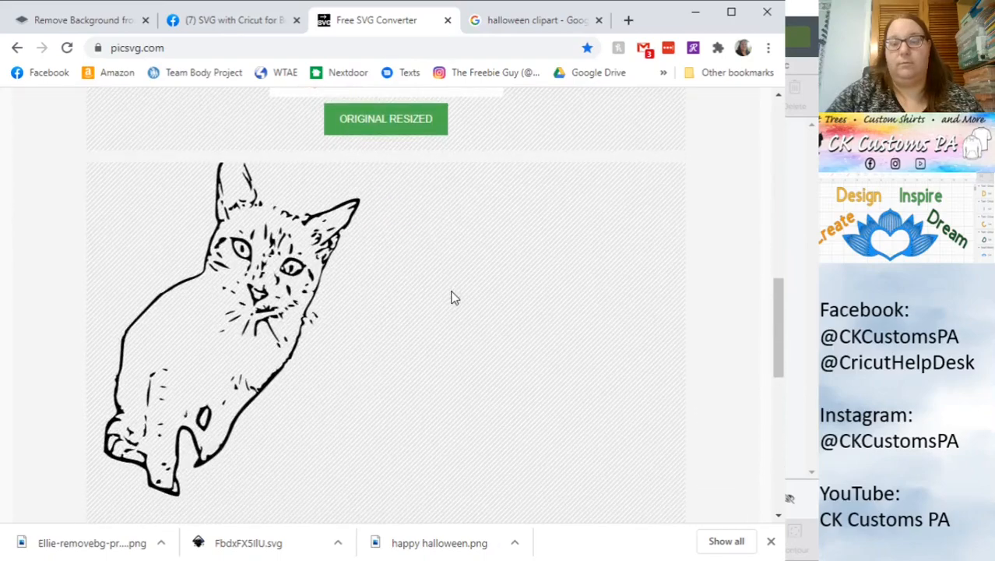
pyautogui.scroll(2, 457, 293)
# - Compare the cat line art at Strong detail using the Invert #2 and Invert #3 filters
pyautogui.click(435, 181)
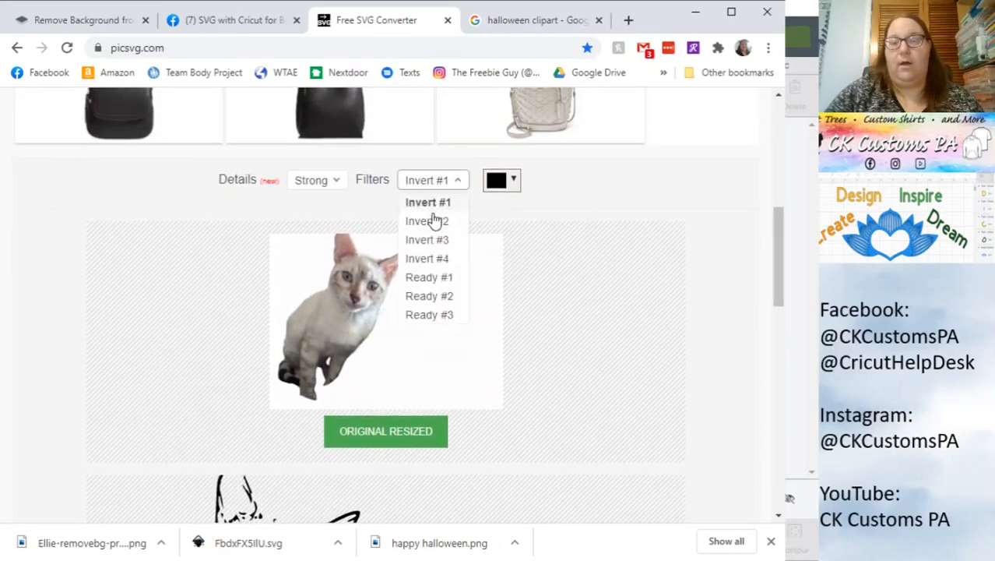
pyautogui.click(436, 221)
pyautogui.scroll(-3, 632, 340)
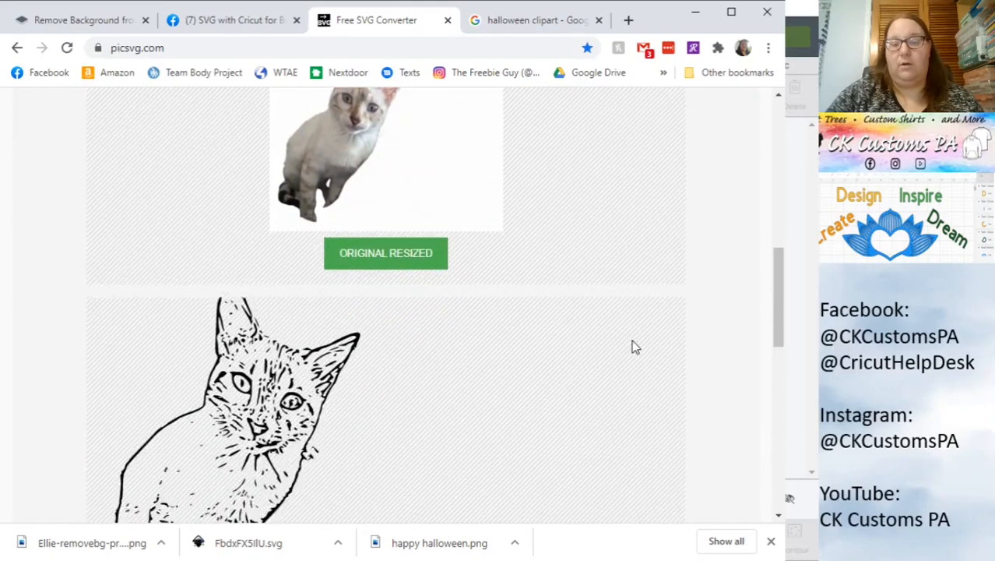
pyautogui.scroll(4, 631, 343)
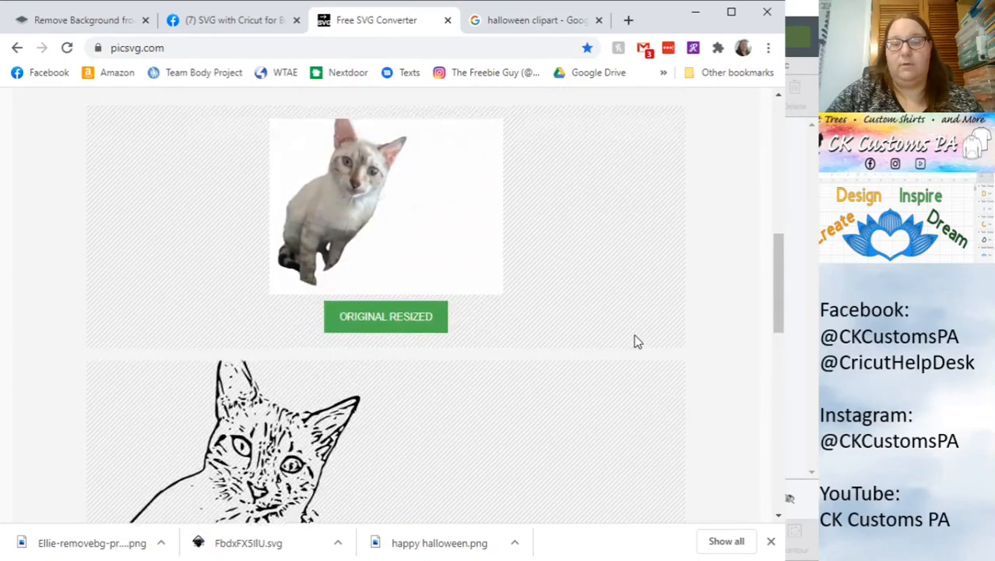
pyautogui.click(450, 184)
pyautogui.click(441, 238)
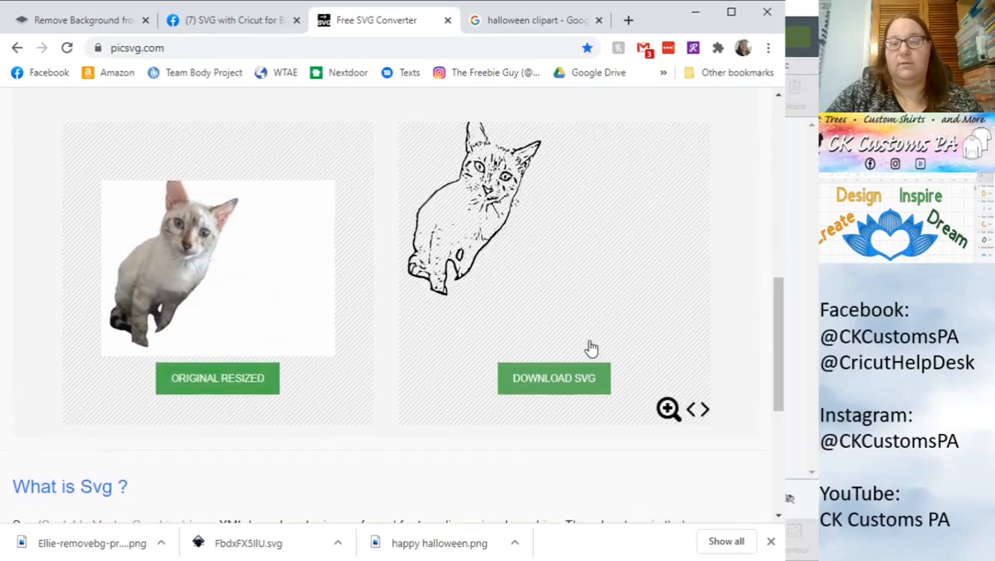
# - Try the Invert #4, Ready #1 and Ready #2 filters on the cat at Strong detail
pyautogui.click(441, 185)
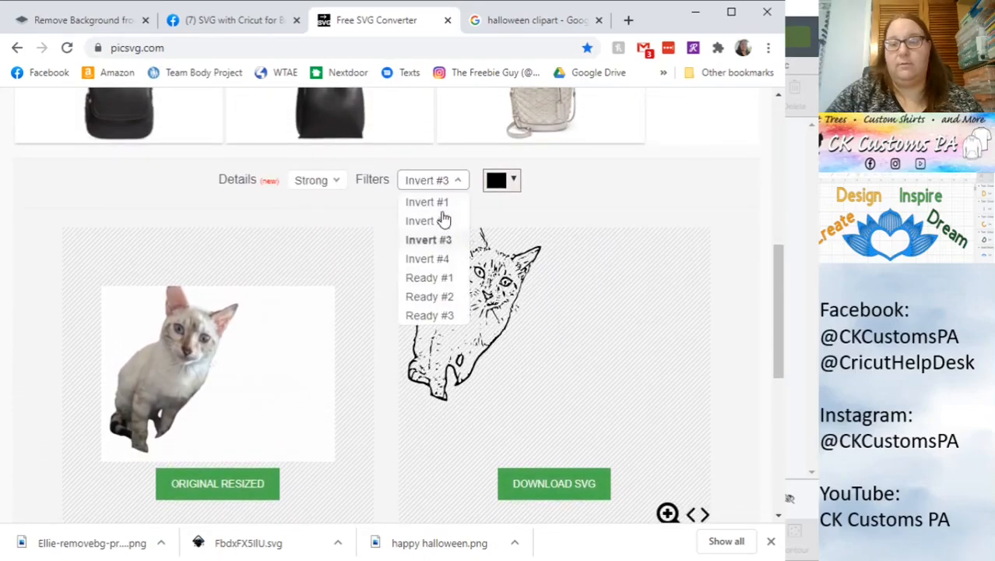
pyautogui.click(441, 259)
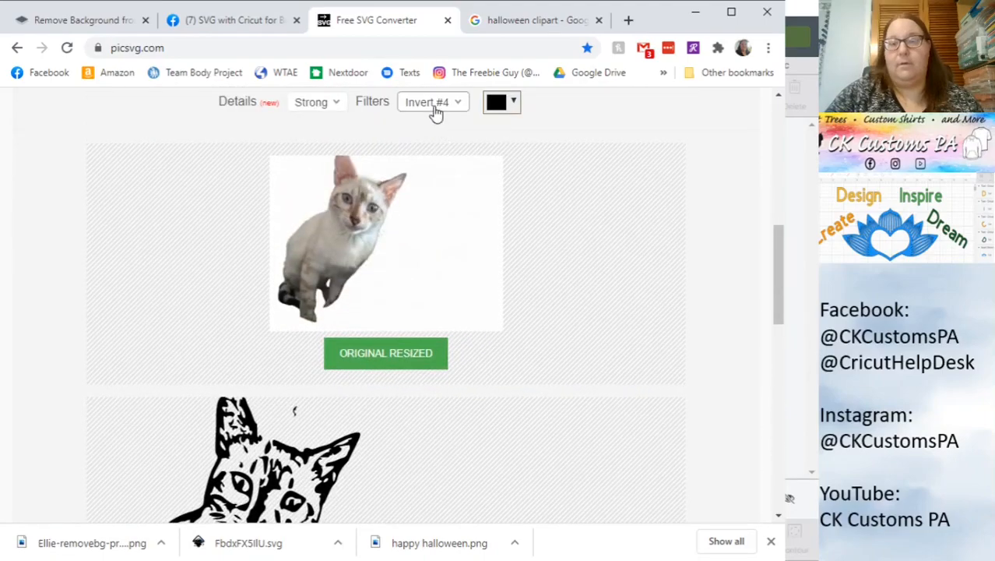
pyautogui.click(436, 109)
pyautogui.click(437, 196)
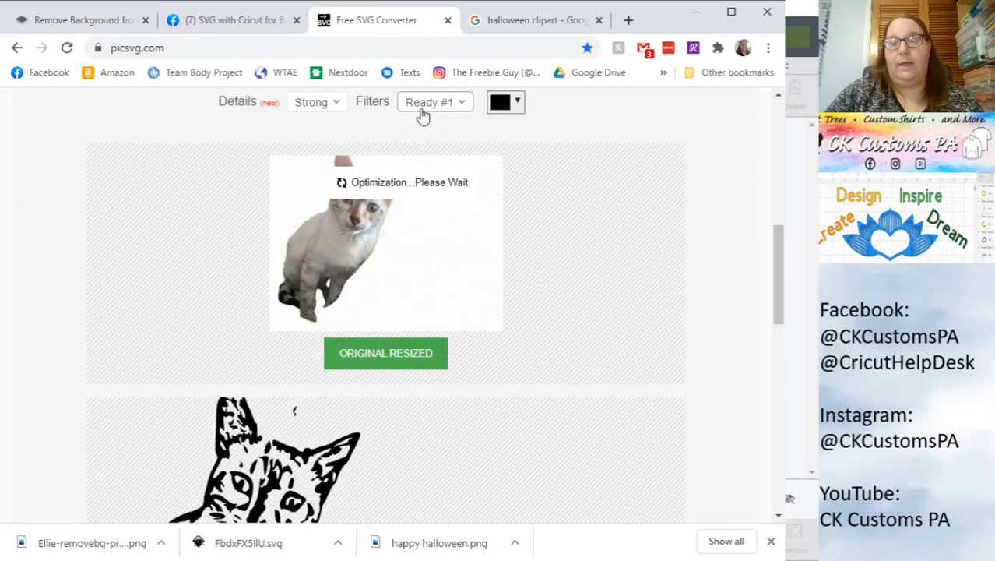
pyautogui.click(422, 113)
pyautogui.click(439, 221)
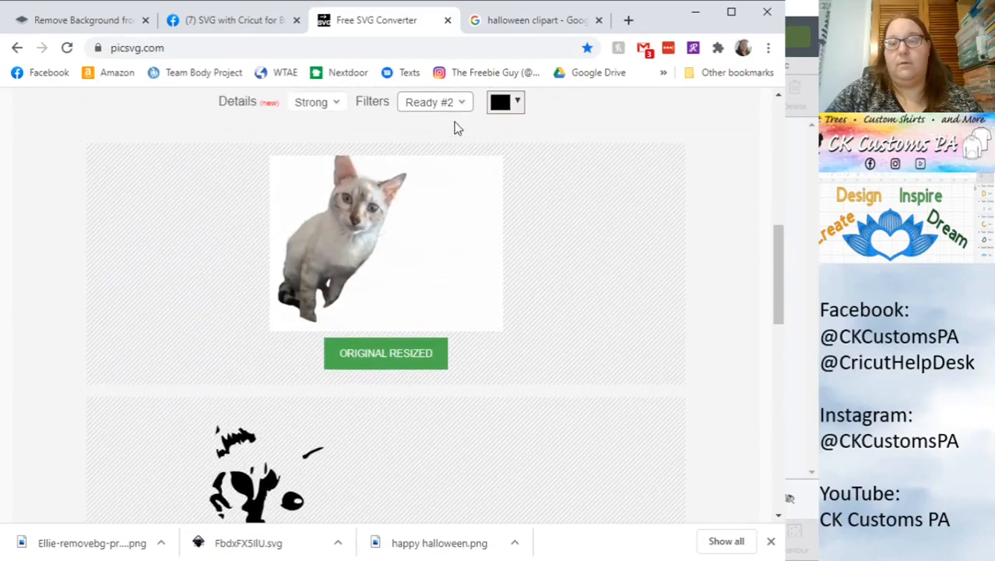
# - Set the filter to Invert #4, check the converted cat, and download it as an SVG
pyautogui.click(444, 107)
pyautogui.click(435, 182)
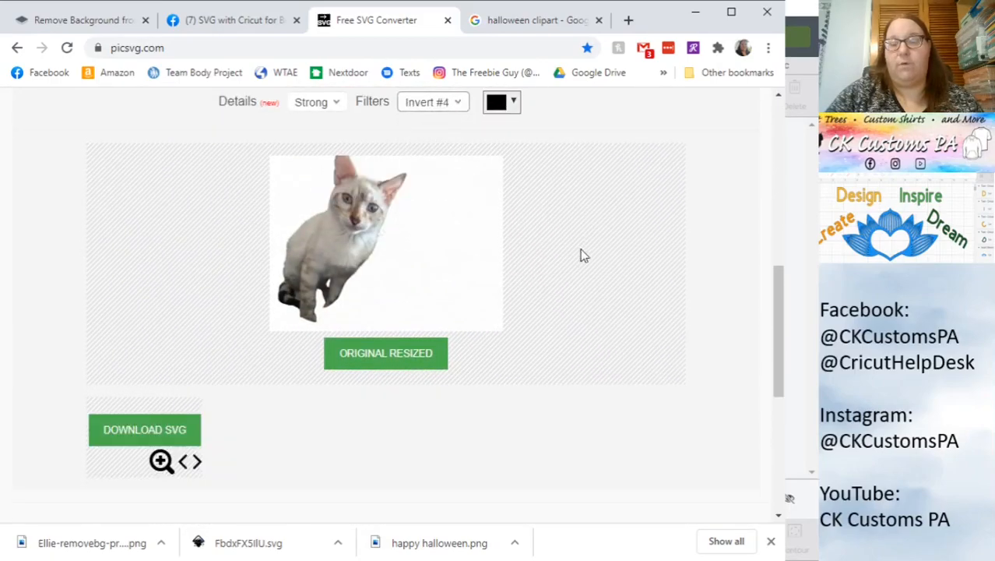
pyautogui.scroll(-3, 568, 288)
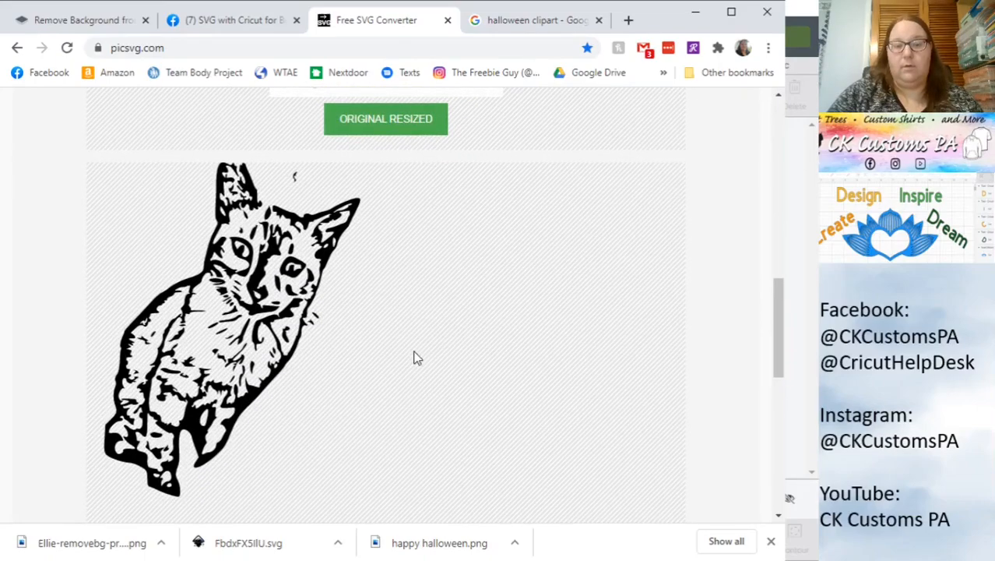
pyautogui.scroll(-1, 263, 299)
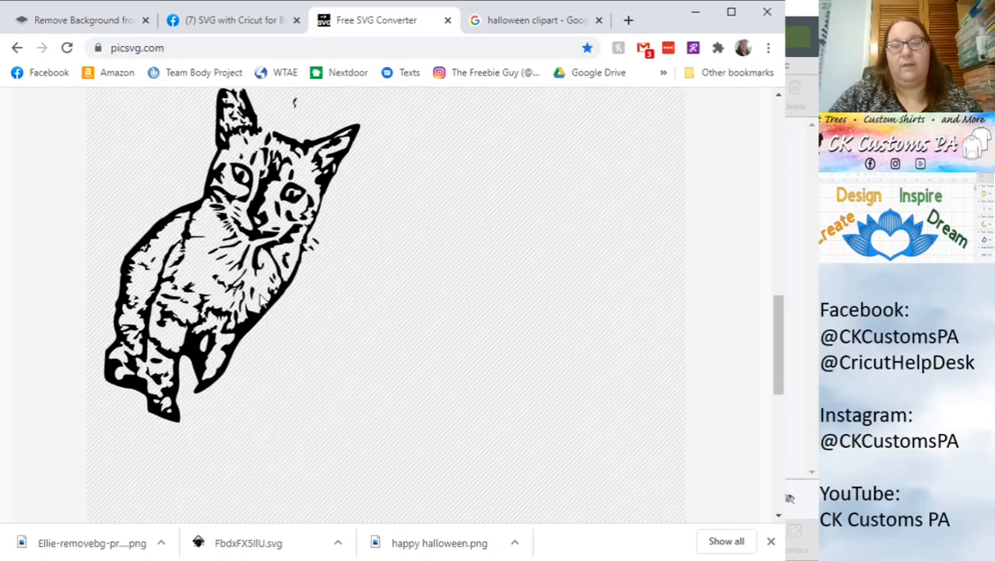
pyautogui.scroll(-3, 263, 300)
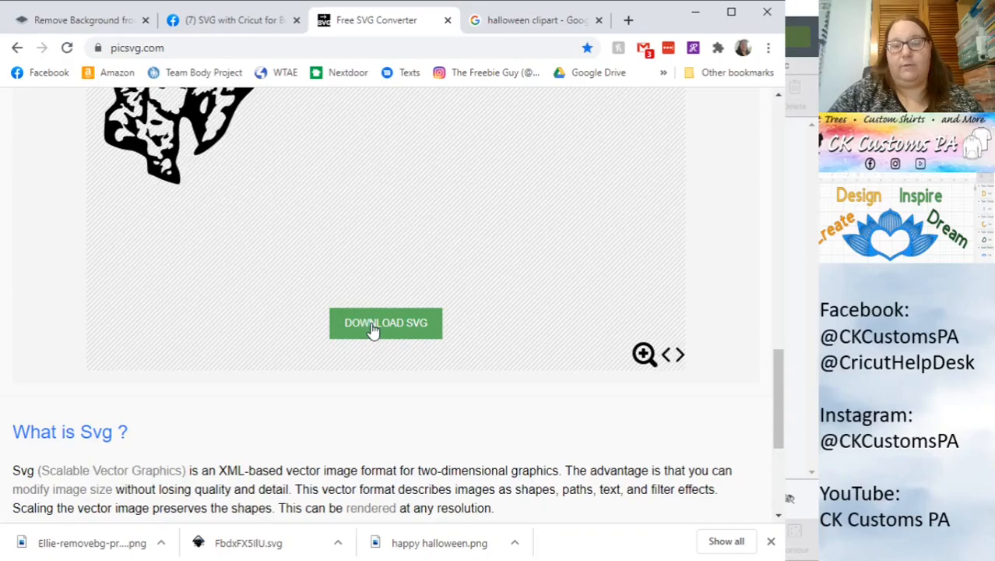
pyautogui.click(373, 330)
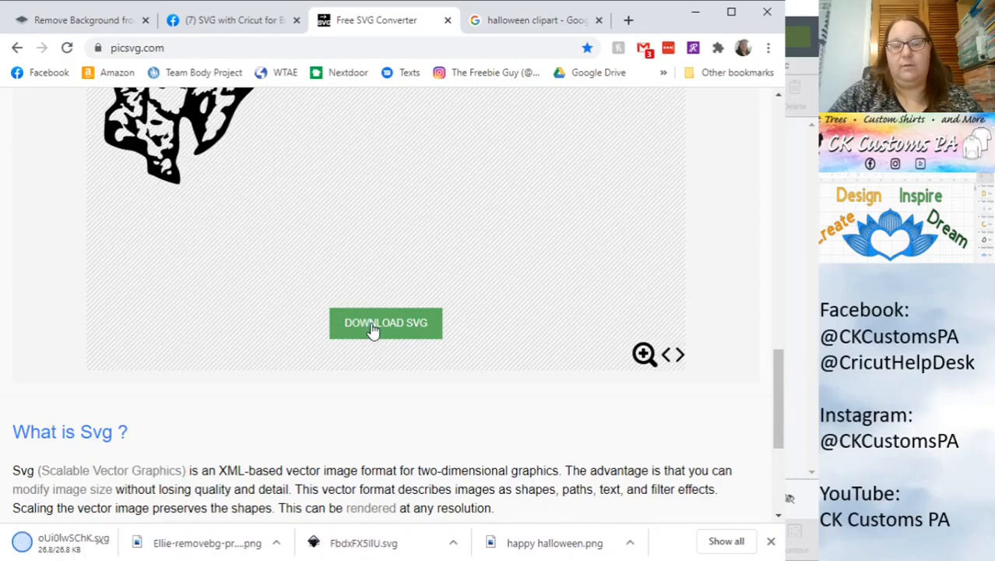
# - Switch to Cricut Design Space and load the downloaded cat file oUi0lwSChK.svg as a new image upload
pyautogui.click(87, 556)
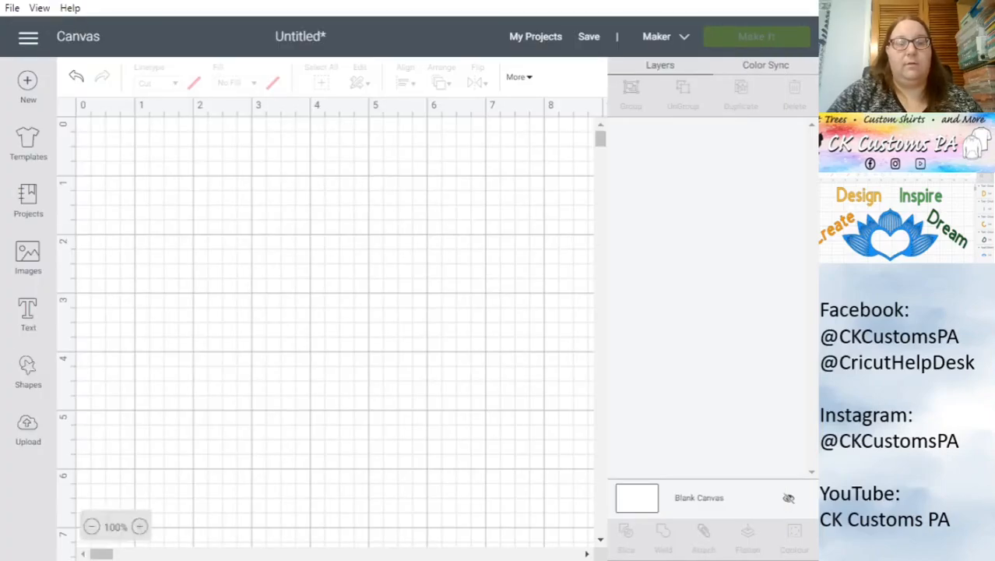
pyautogui.click(33, 437)
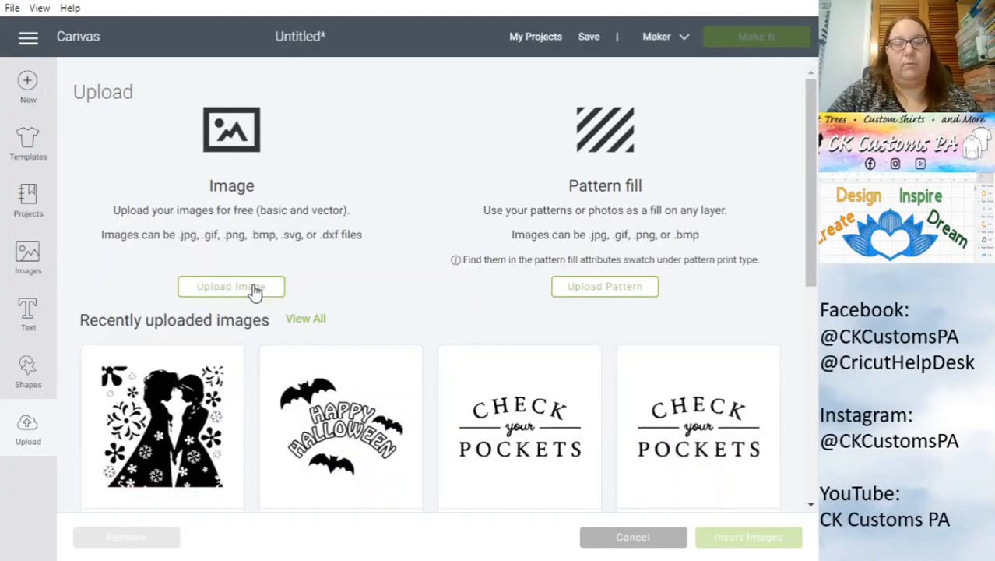
pyautogui.click(255, 291)
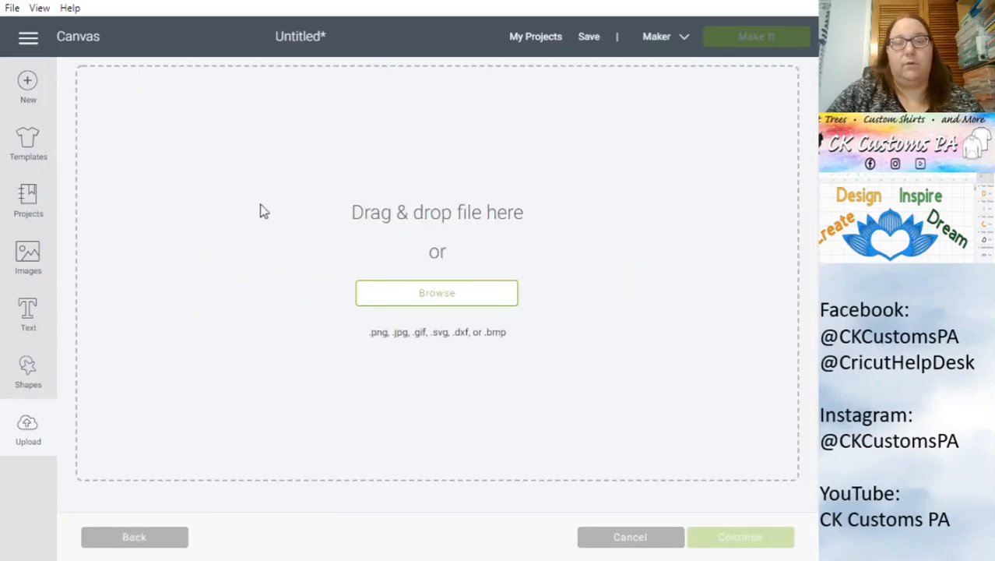
pyautogui.click(388, 363)
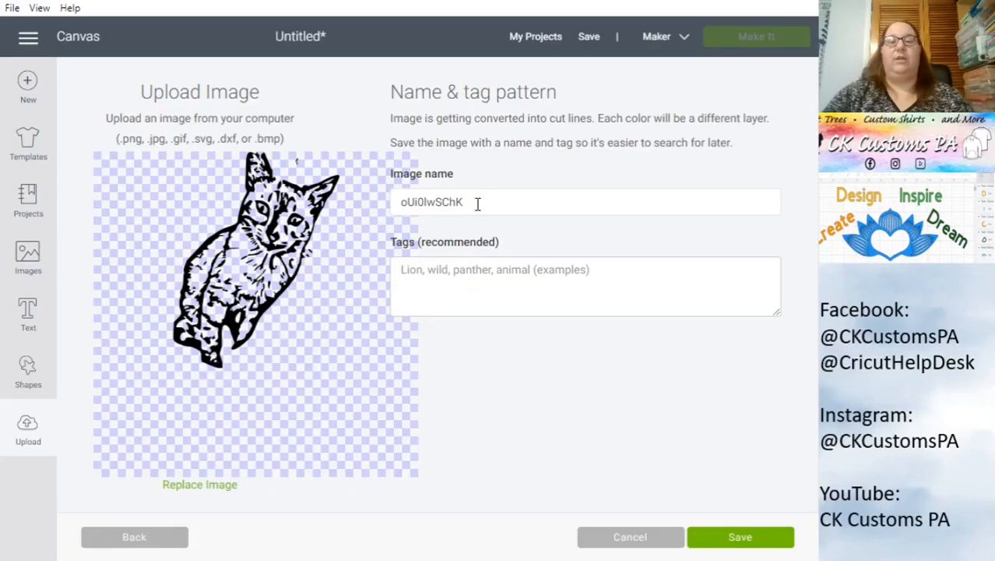
# - Name the uploaded cat image "Ellie SVG" and save it to the uploads
pyautogui.moveTo(477, 202); pyautogui.dragTo(376, 197)
pyautogui.write('Ellie ')
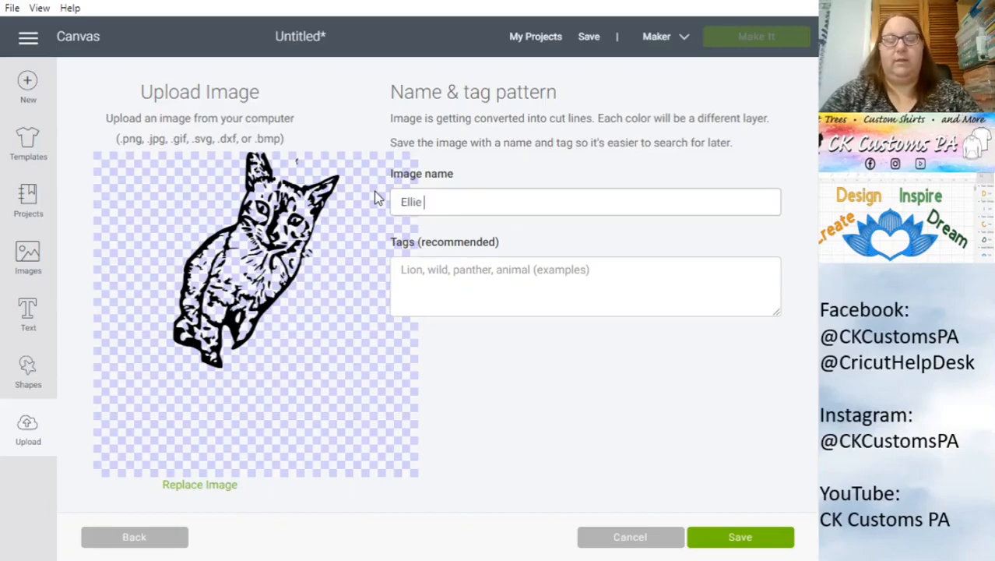
pyautogui.write('SVG')
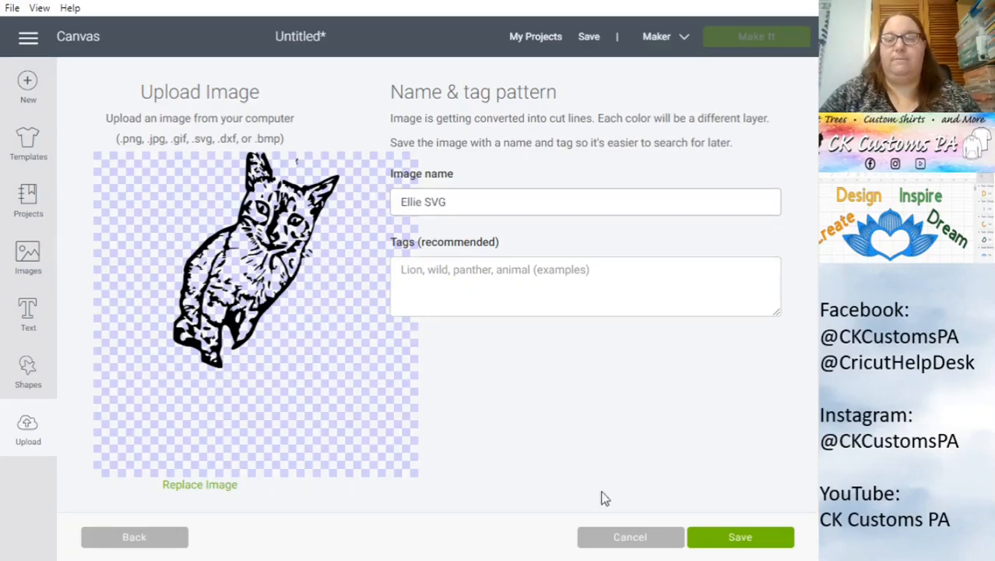
pyautogui.click(743, 539)
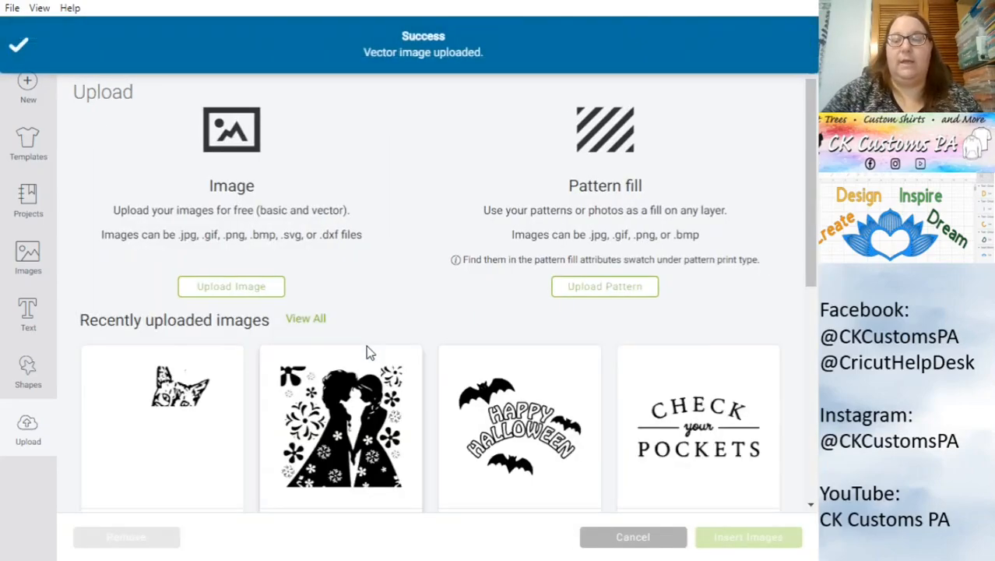
# - Insert the uploaded cat image onto the canvas and move it up and left so the whole cat is in view
pyautogui.click(180, 450)
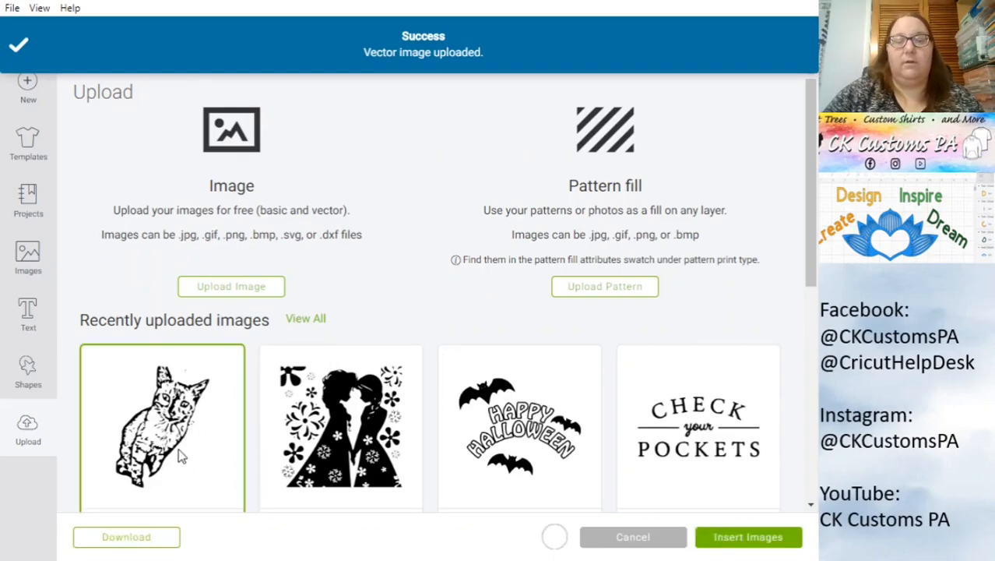
pyautogui.click(747, 536)
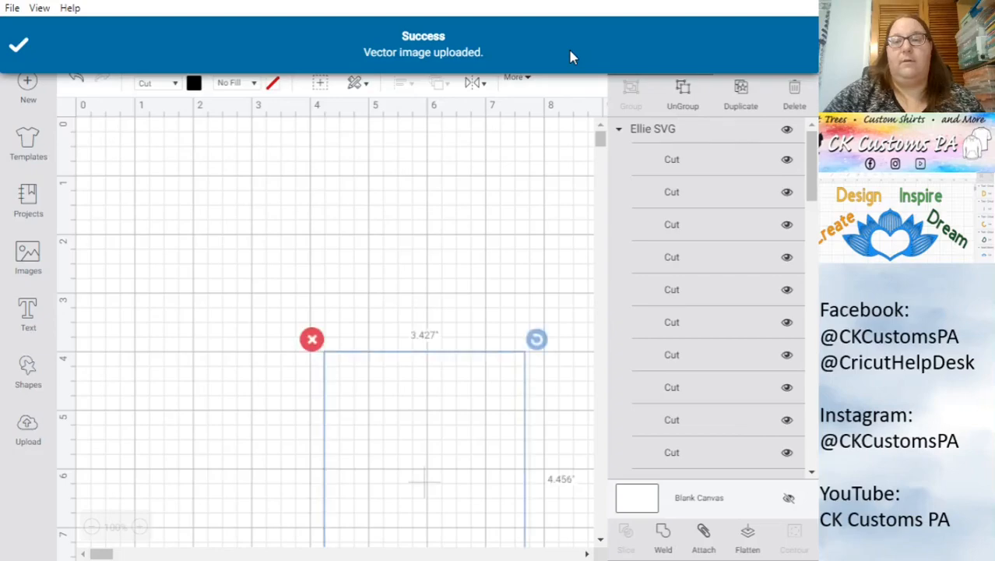
pyautogui.moveTo(432, 431); pyautogui.dragTo(323, 264)
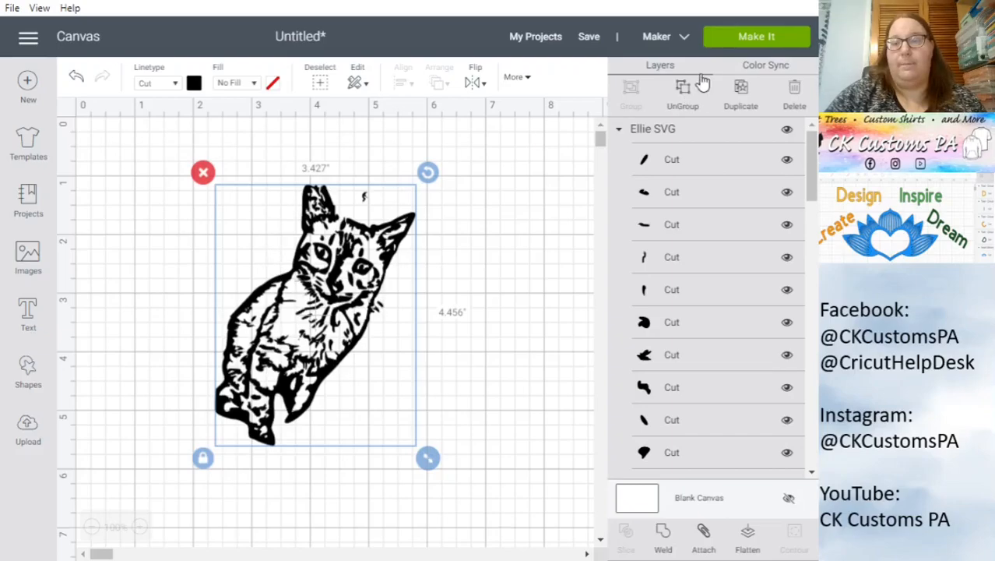
# - Ungroup the cat image and delete the stray speck between its ears
pyautogui.click(683, 95)
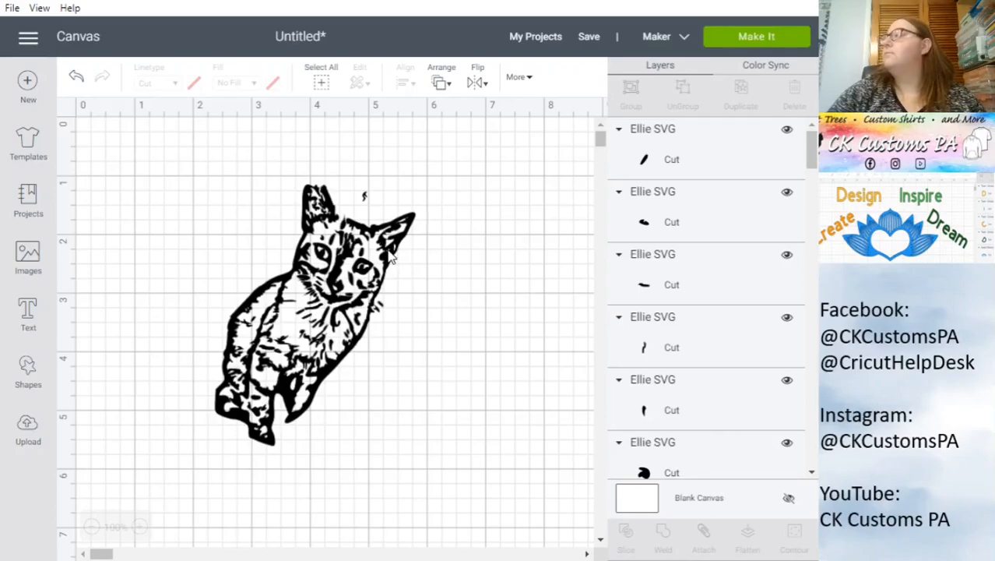
pyautogui.click(366, 201)
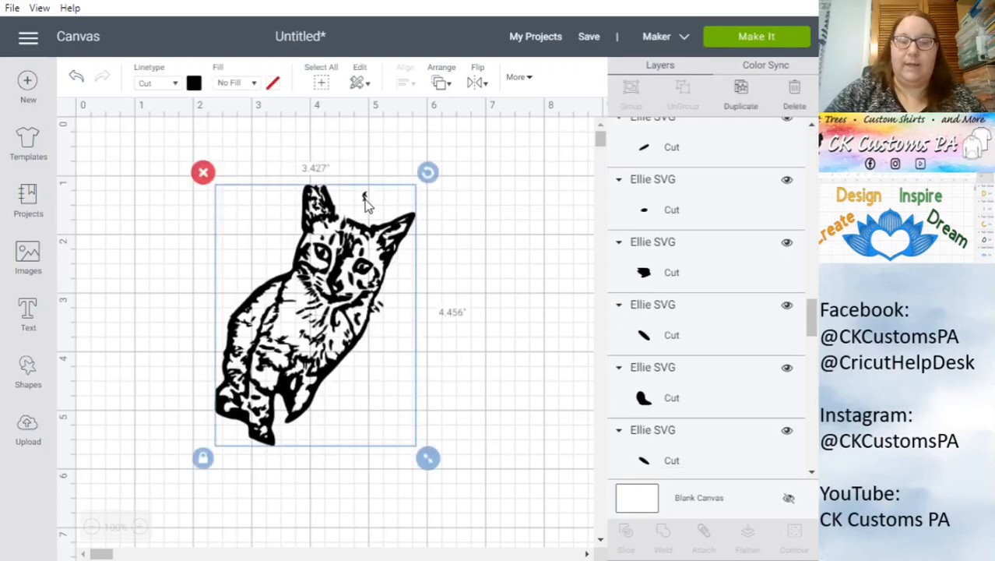
pyautogui.click(364, 194)
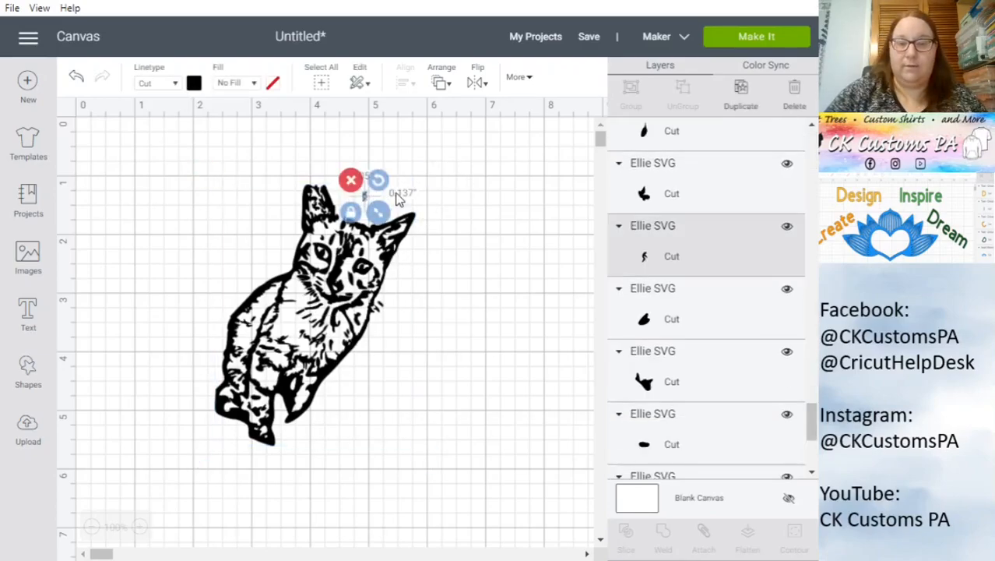
pyautogui.click(351, 179)
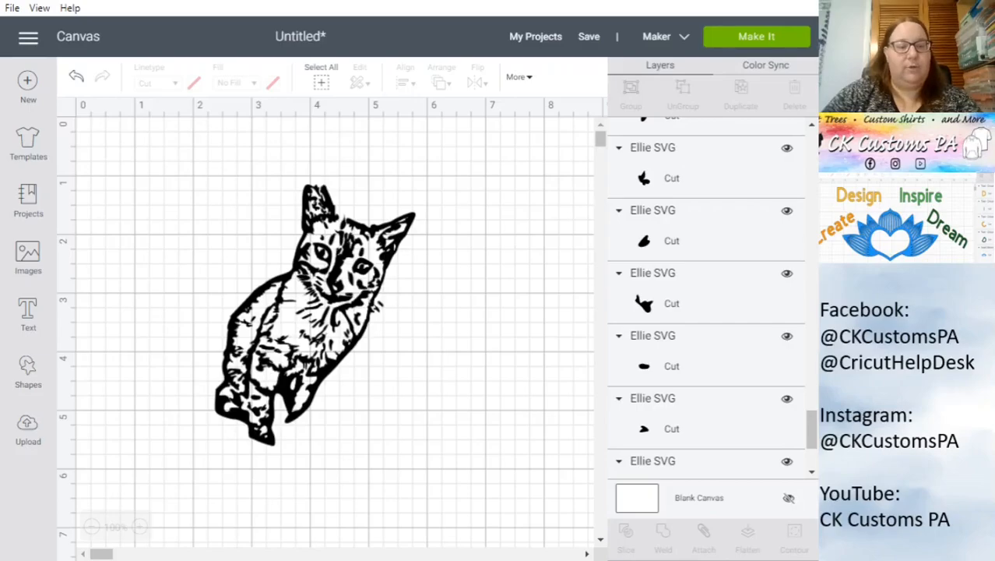
# - Switch to the browser's Google Images results and search for "halloween free svg"
pyautogui.hotkey('alt', 'Tab')
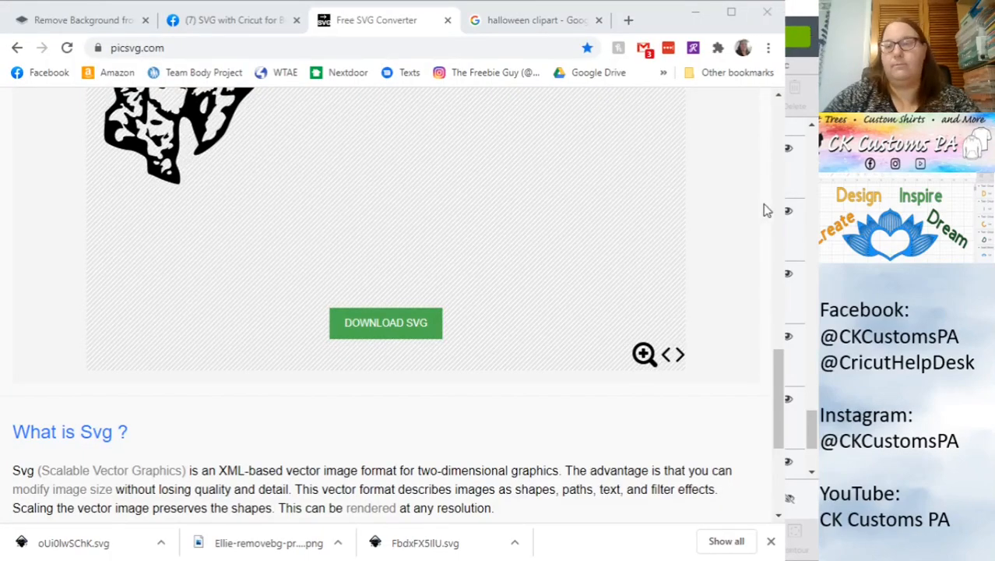
pyautogui.click(777, 362)
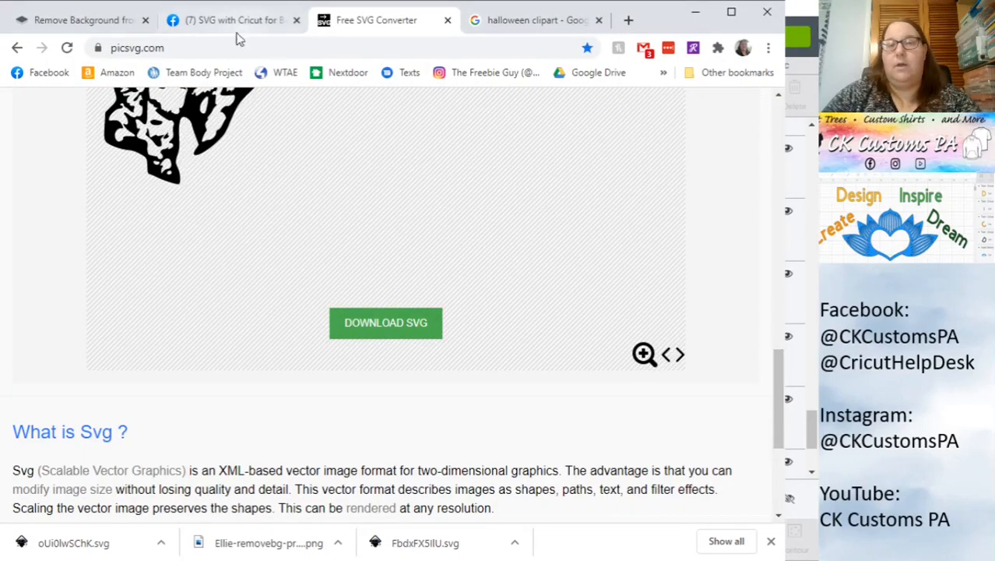
pyautogui.click(557, 23)
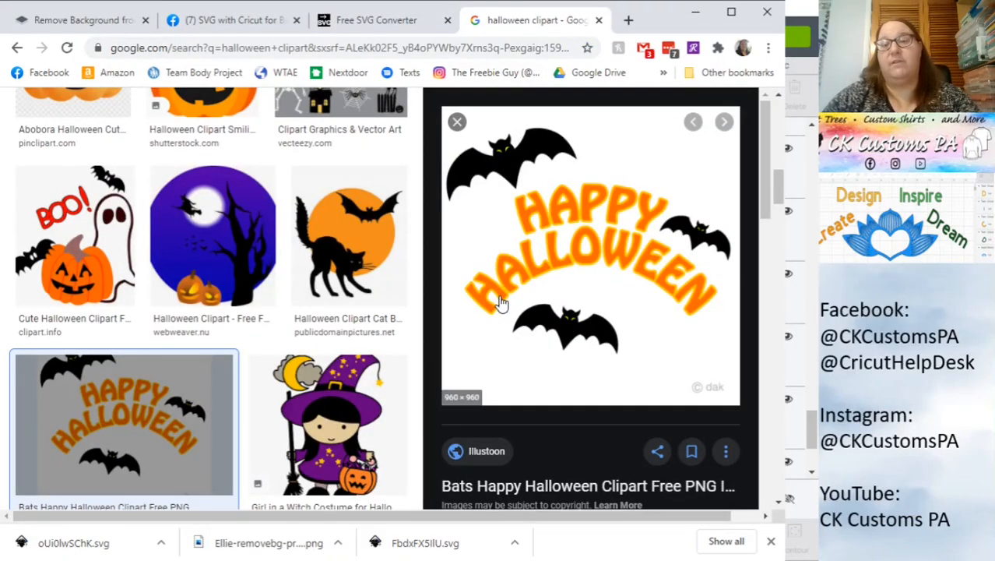
pyautogui.scroll(10, 502, 300)
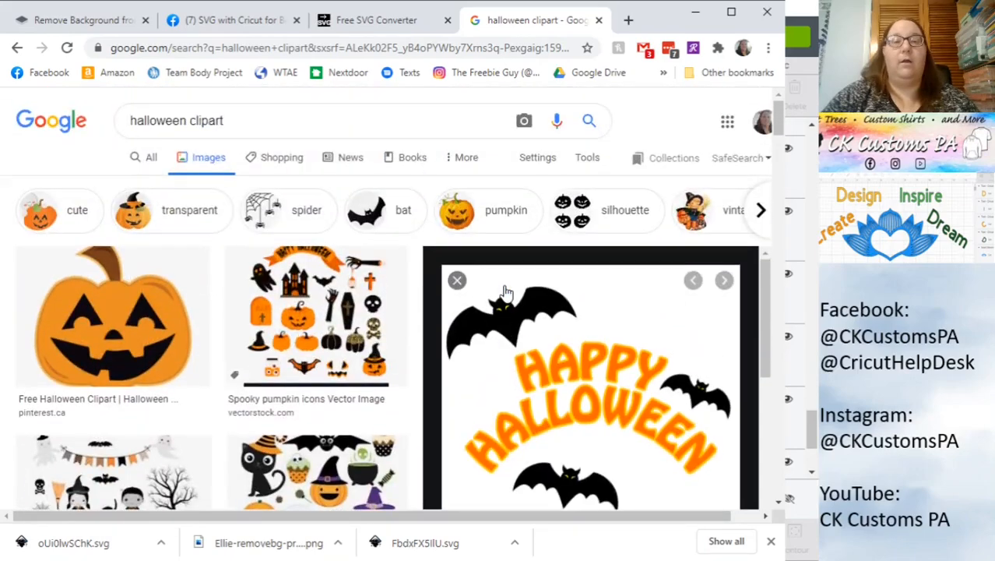
pyautogui.click(249, 119)
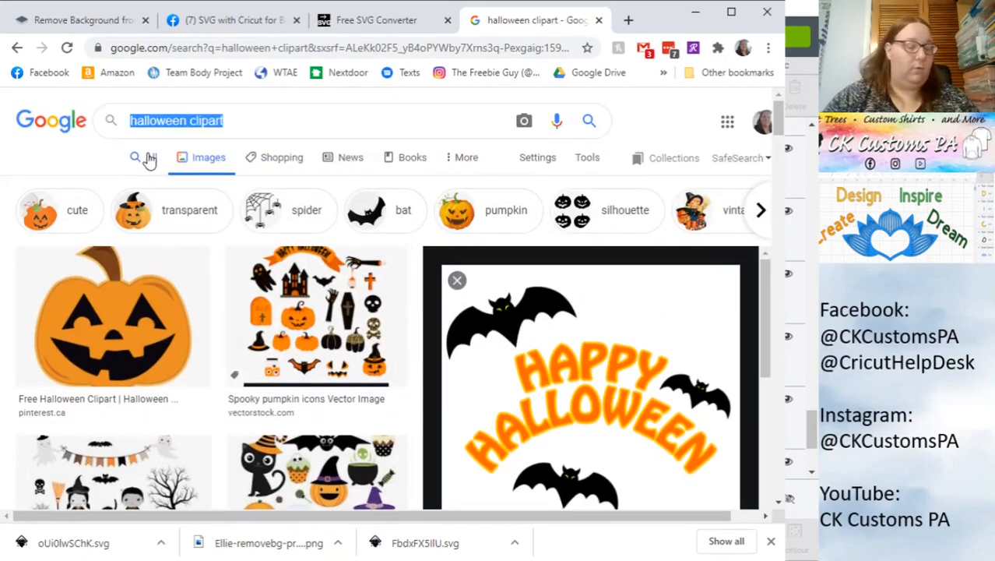
pyautogui.write('halloween ')
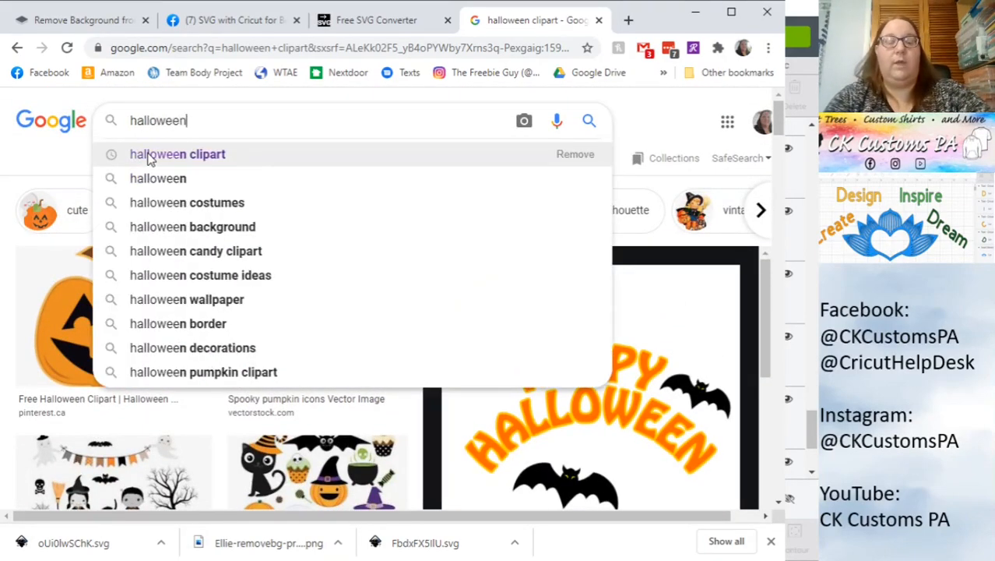
pyautogui.write('free ')
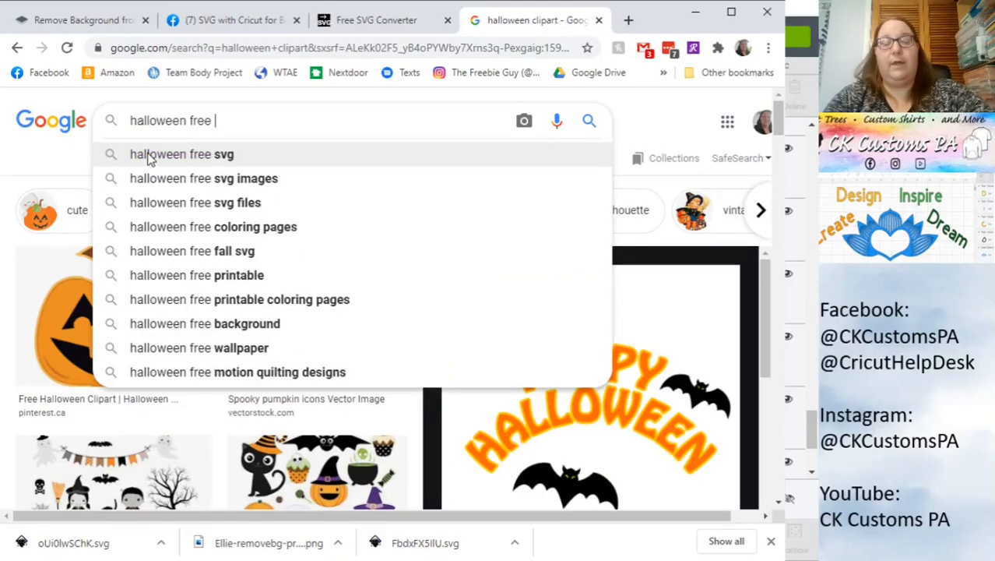
pyautogui.write('svg')
pyautogui.press('Return')
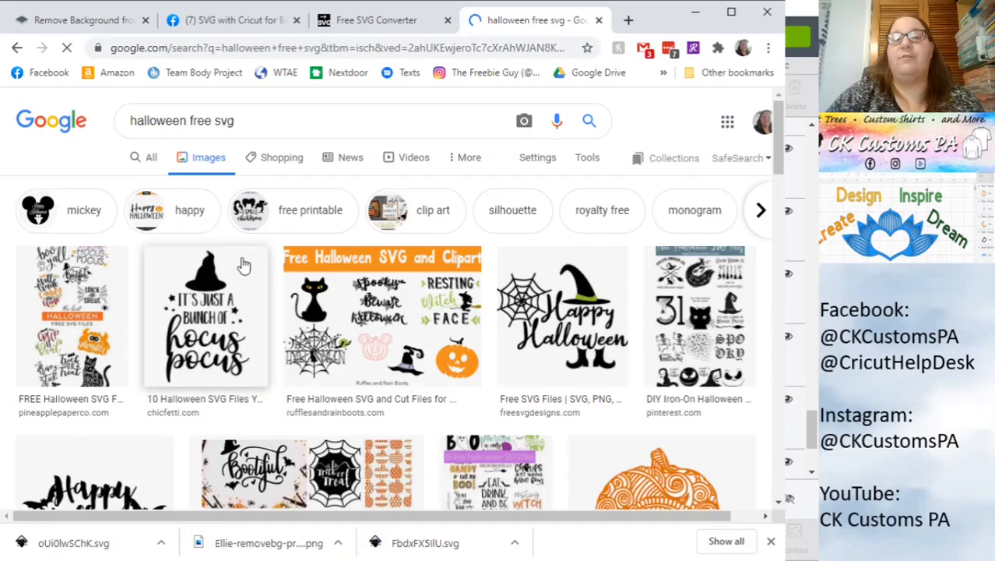
# - Preview the orange patterned pumpkin from the image results and open its source page on savanasdesign.com
pyautogui.scroll(-3, 488, 412)
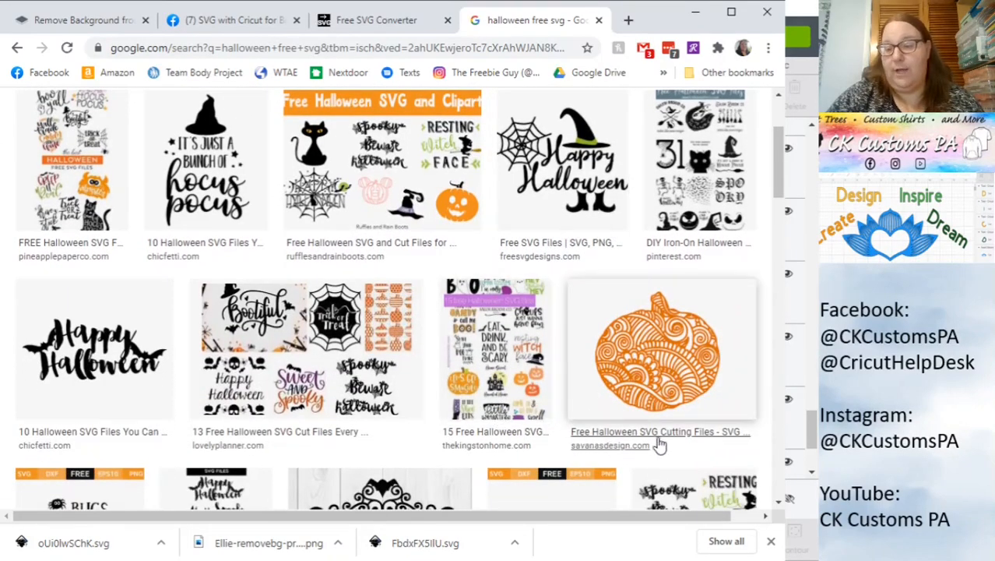
pyautogui.click(674, 386)
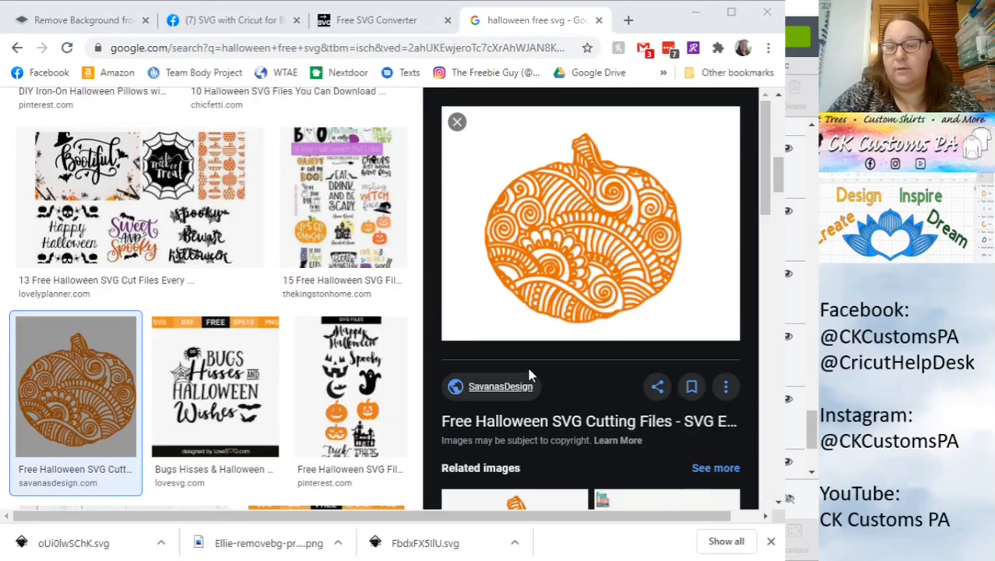
pyautogui.click(503, 421)
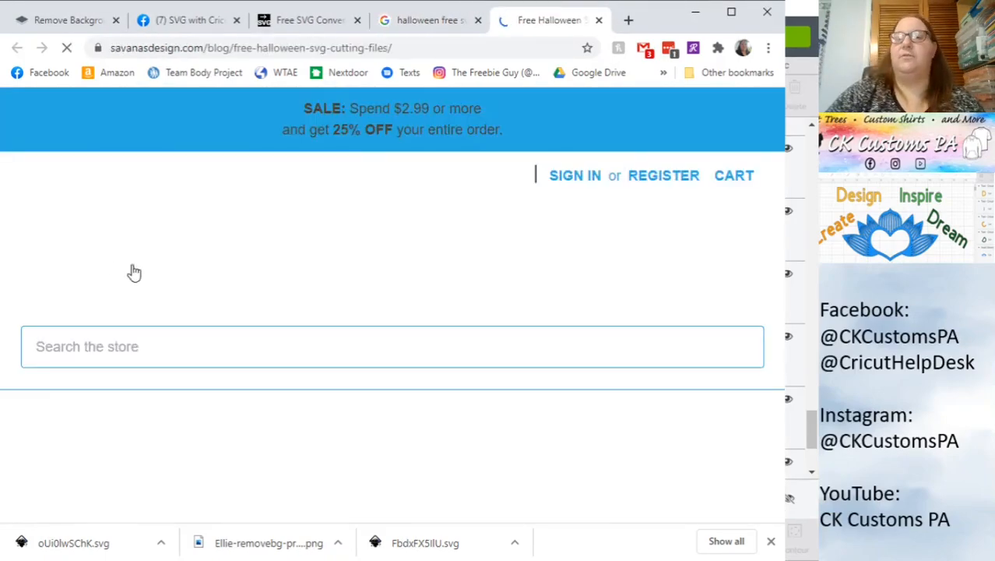
# - Look over the Free Halloween SVG Cutting Files post, dismissing the free bundle membership offer
pyautogui.scroll(-3, 321, 343)
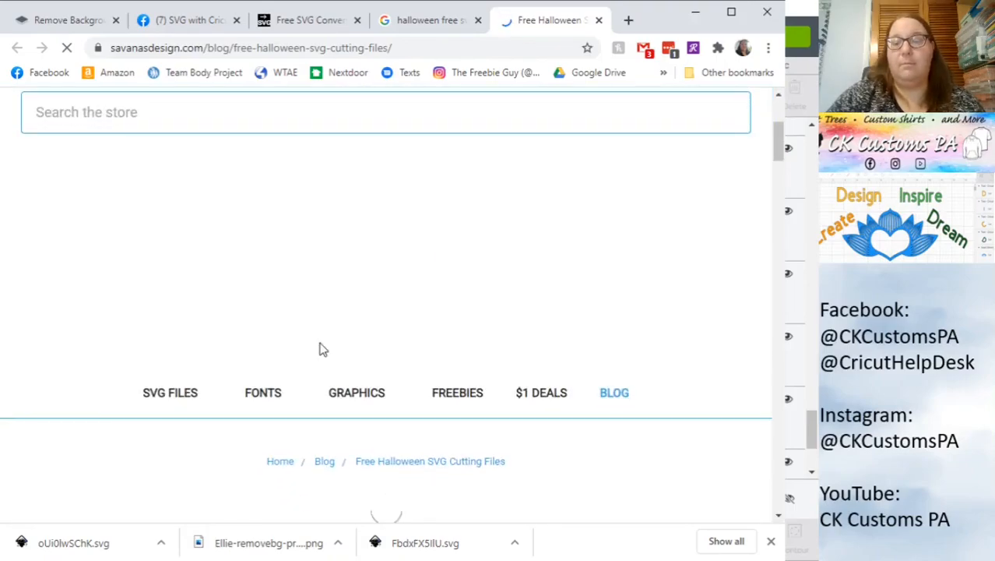
pyautogui.scroll(-3, 296, 350)
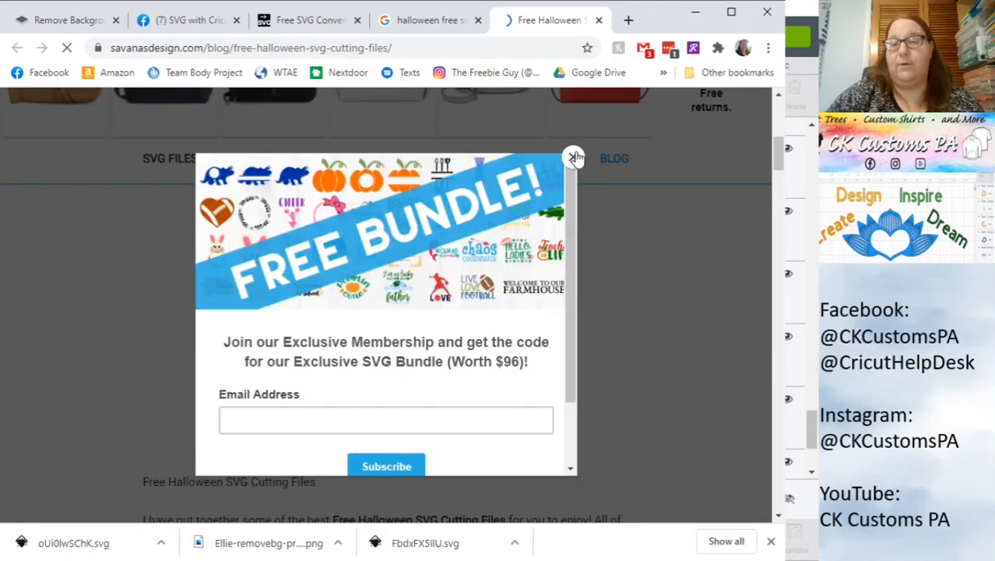
pyautogui.click(574, 157)
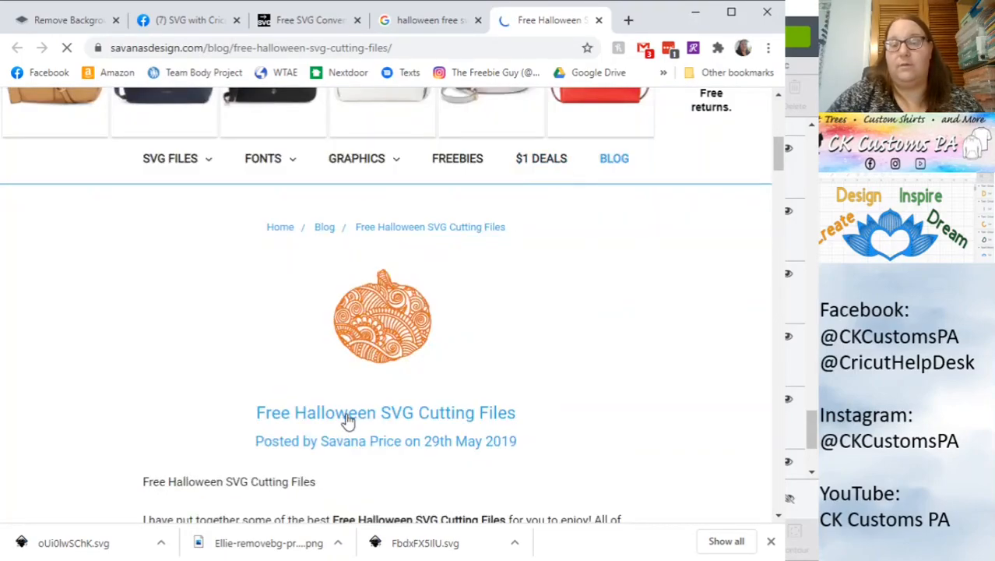
pyautogui.scroll(5, 488, 410)
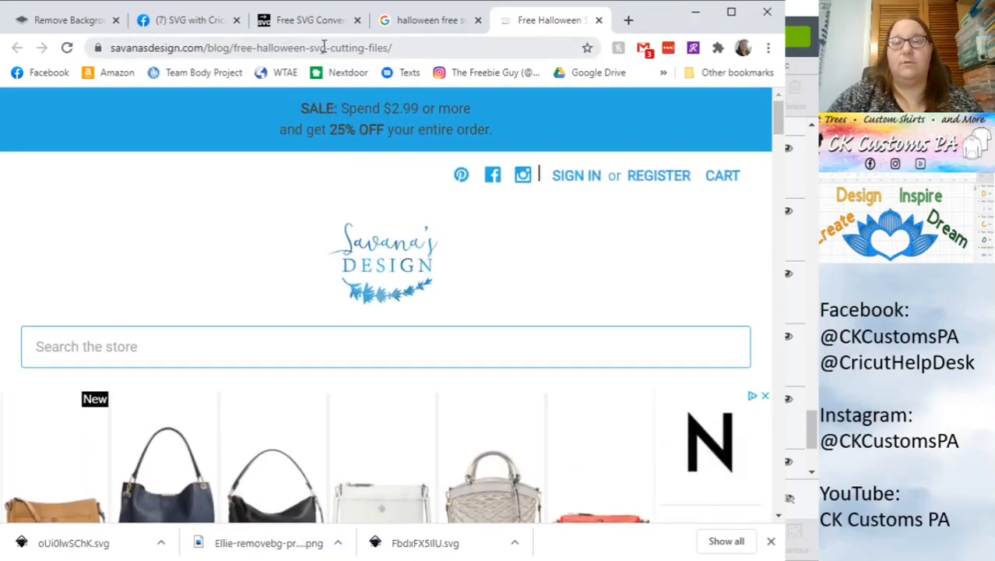
# - Go to freesvg.org and search its vector files for "pumpkin"
pyautogui.click(324, 47)
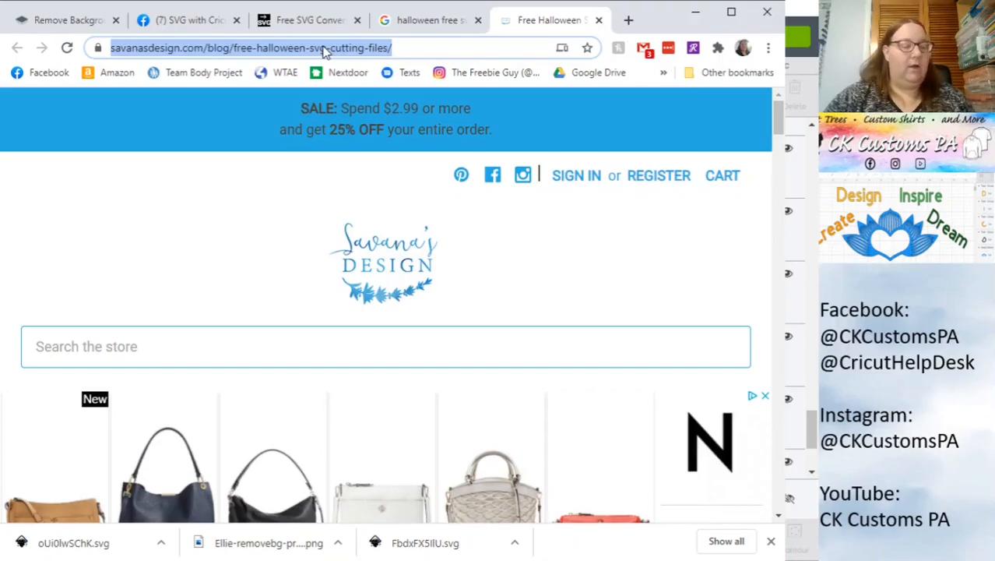
pyautogui.write('free')
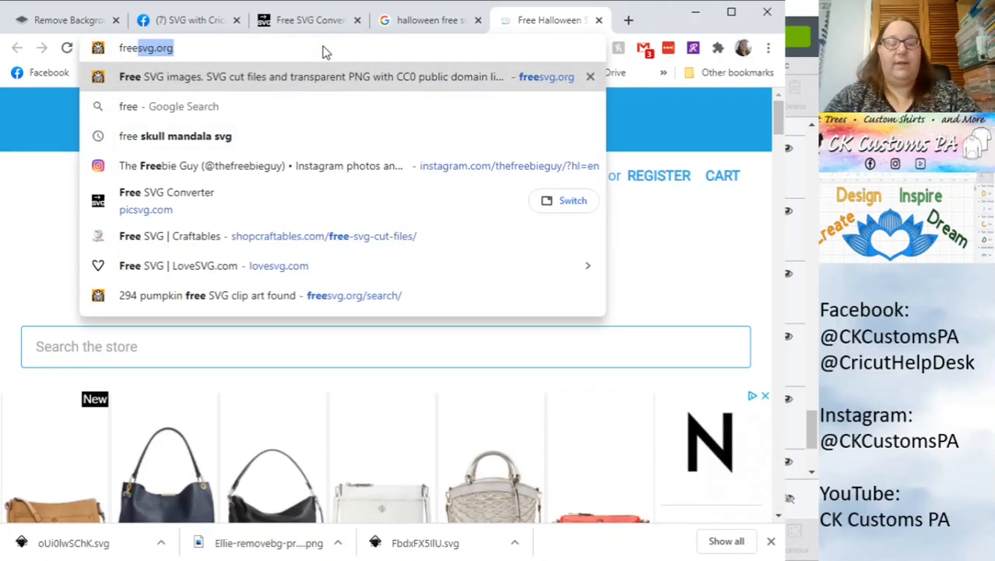
pyautogui.write('svg.org')
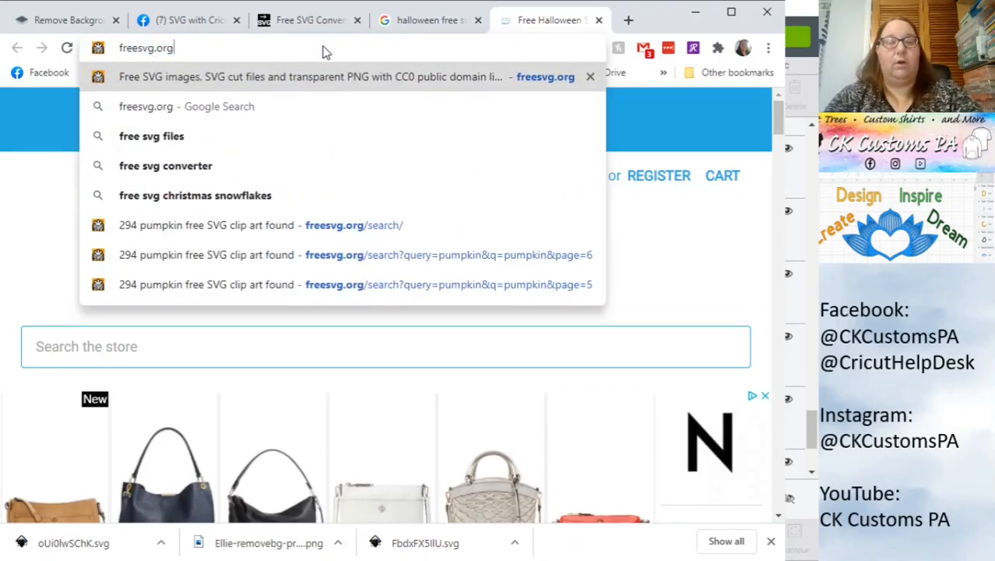
pyautogui.press('Return')
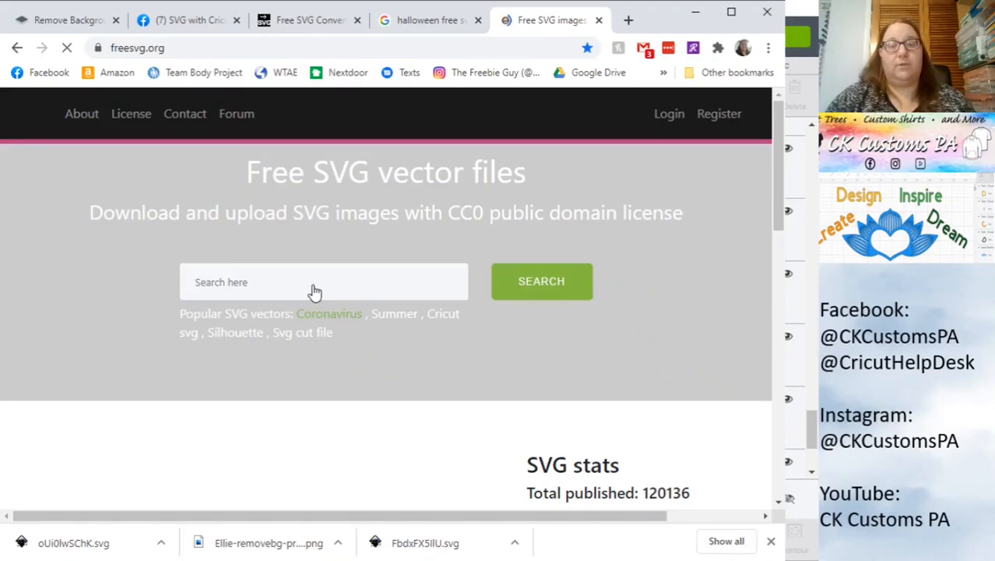
pyautogui.click(315, 290)
pyautogui.write('pumpkin')
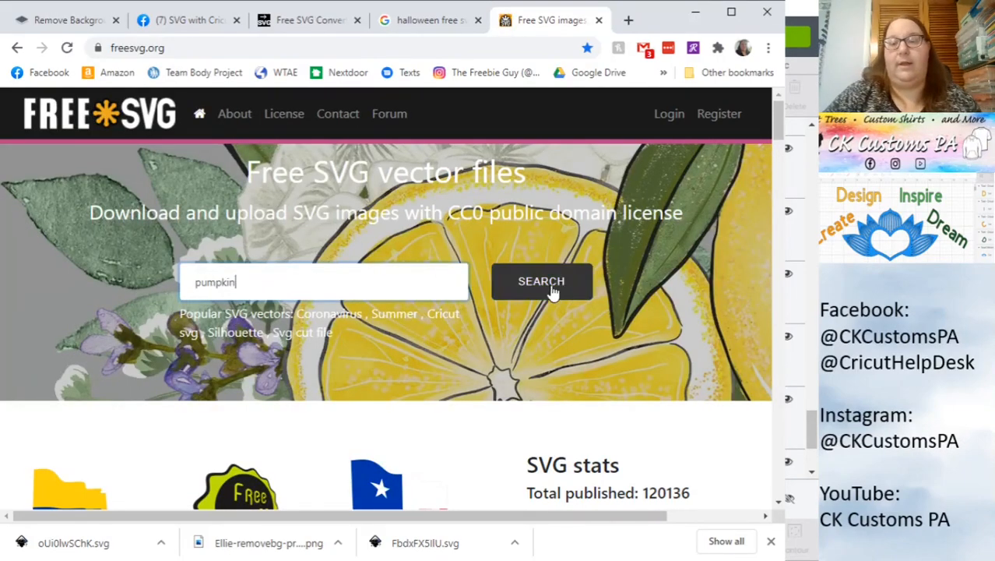
pyautogui.click(527, 285)
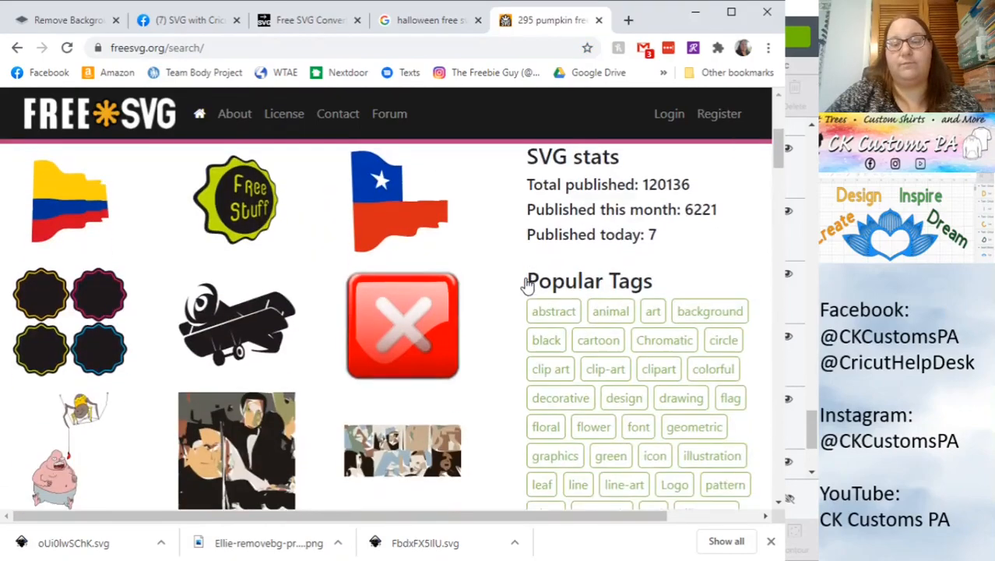
# - Browse the pumpkin clip art results on freesvg.org down to the page numbers and back to the search banner
pyautogui.scroll(-5, 393, 381)
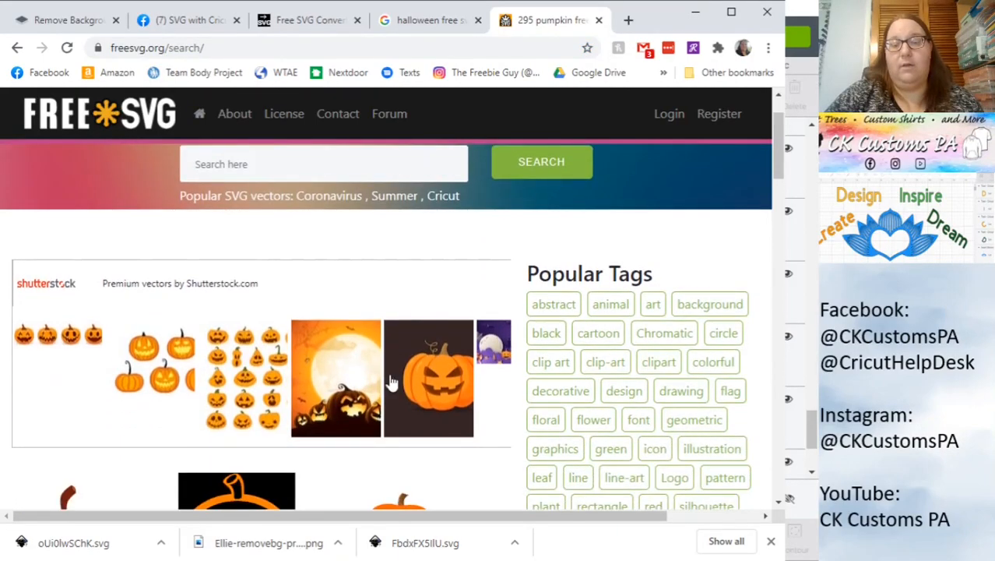
pyautogui.scroll(-6, 134, 411)
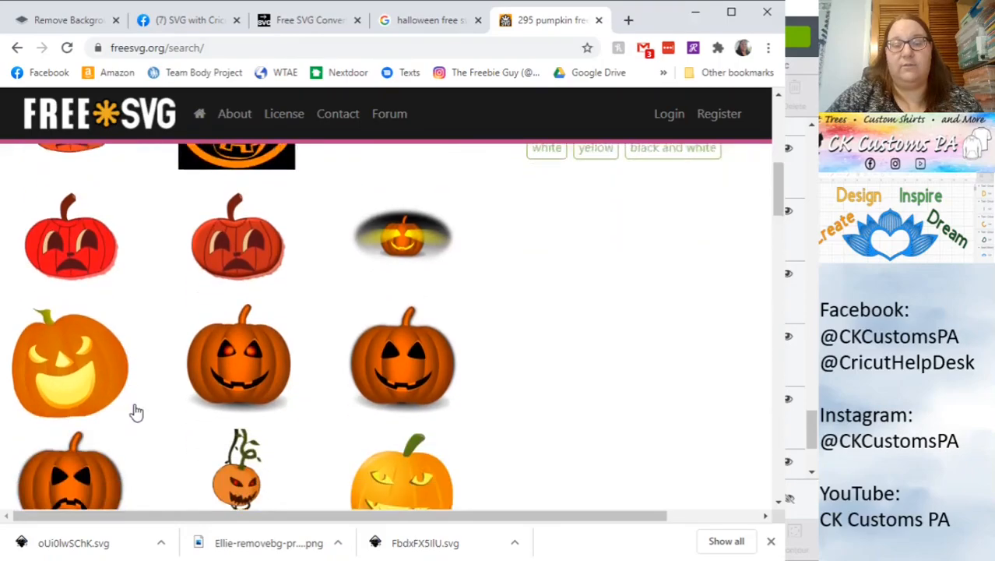
pyautogui.scroll(-8, 142, 418)
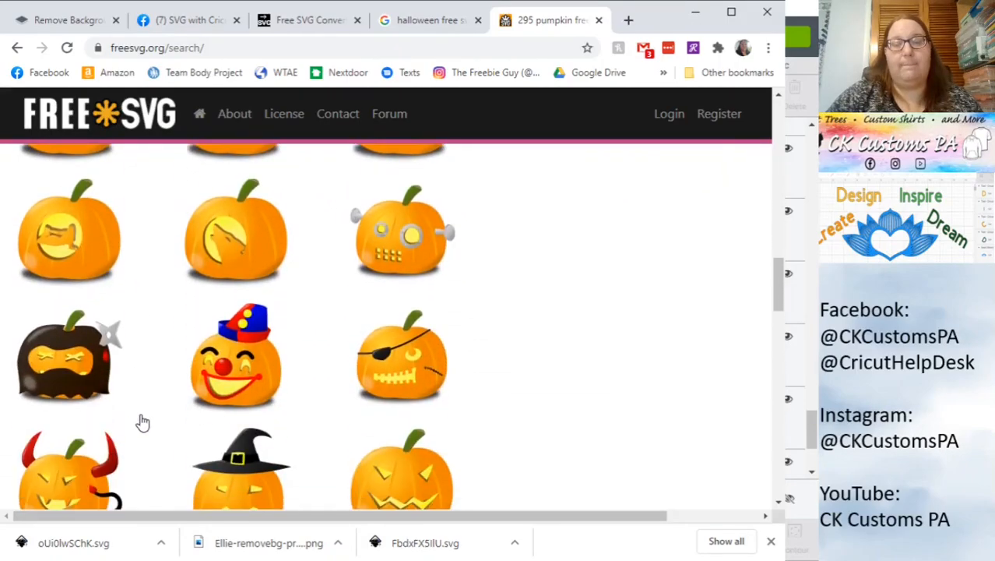
pyautogui.scroll(-6, 153, 426)
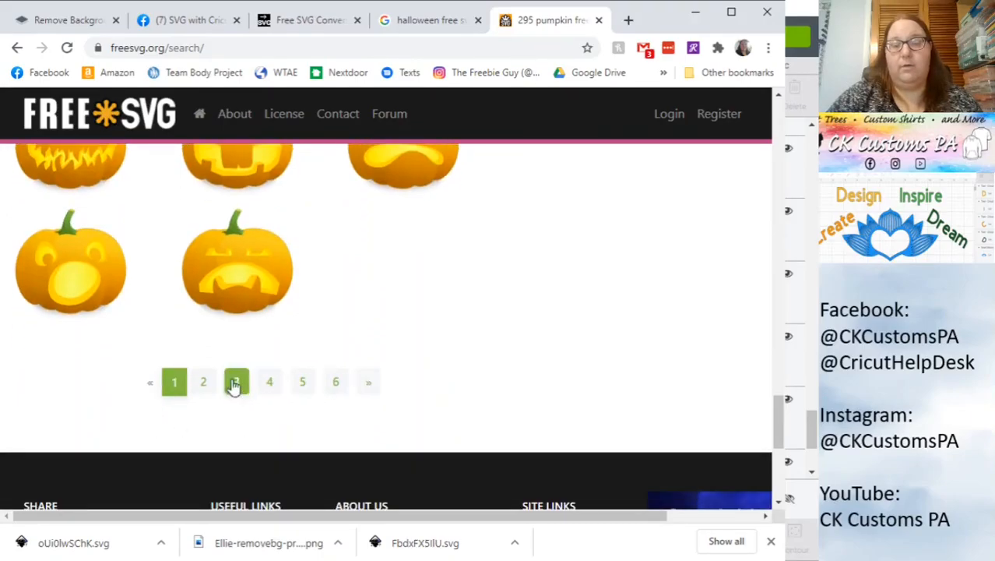
pyautogui.click(279, 381)
pyautogui.scroll(15, 313, 309)
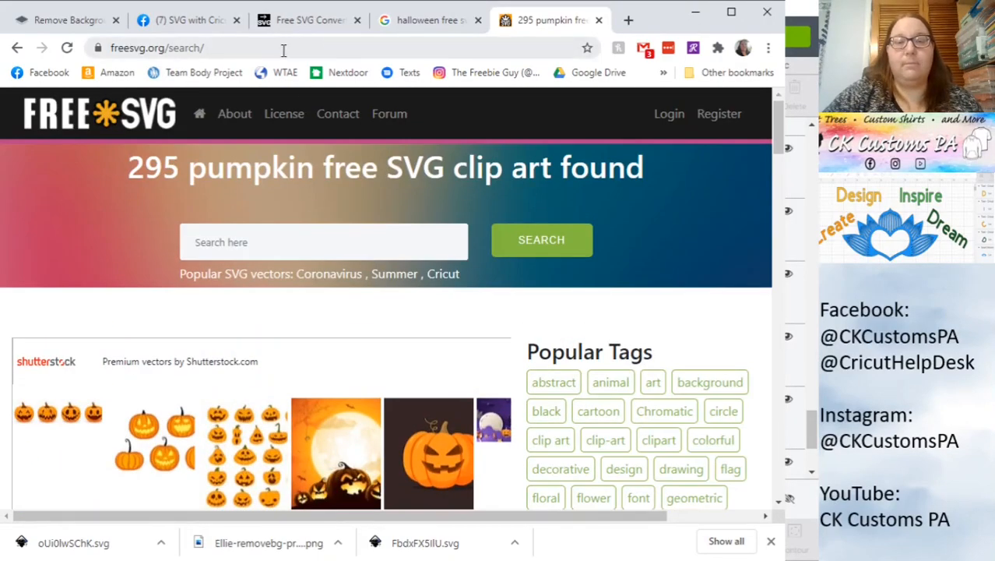
# - Go to catycatherine.com and look over the free SVG cut files offered on its Daily Freebies page
pyautogui.click(284, 51)
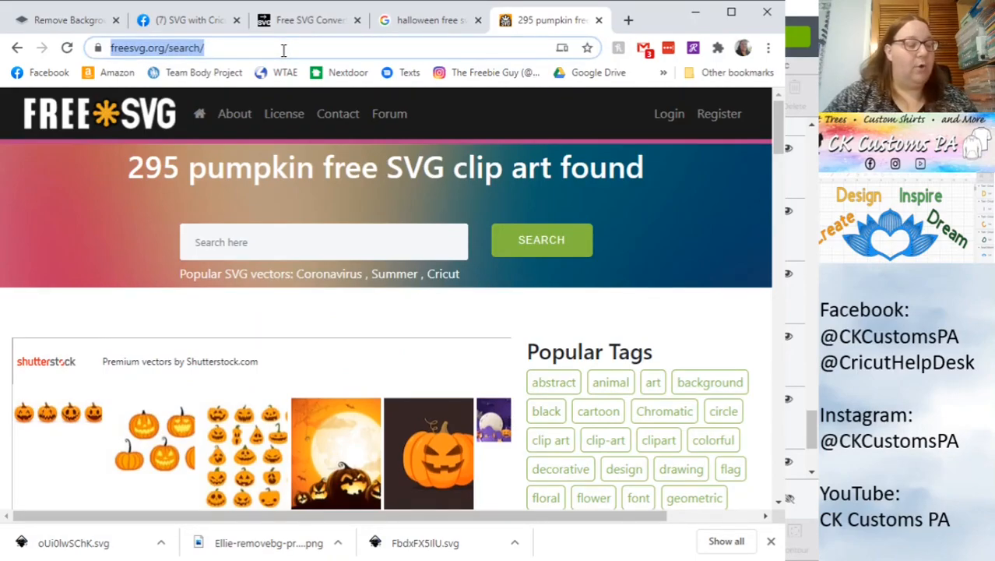
pyautogui.write('catycather')
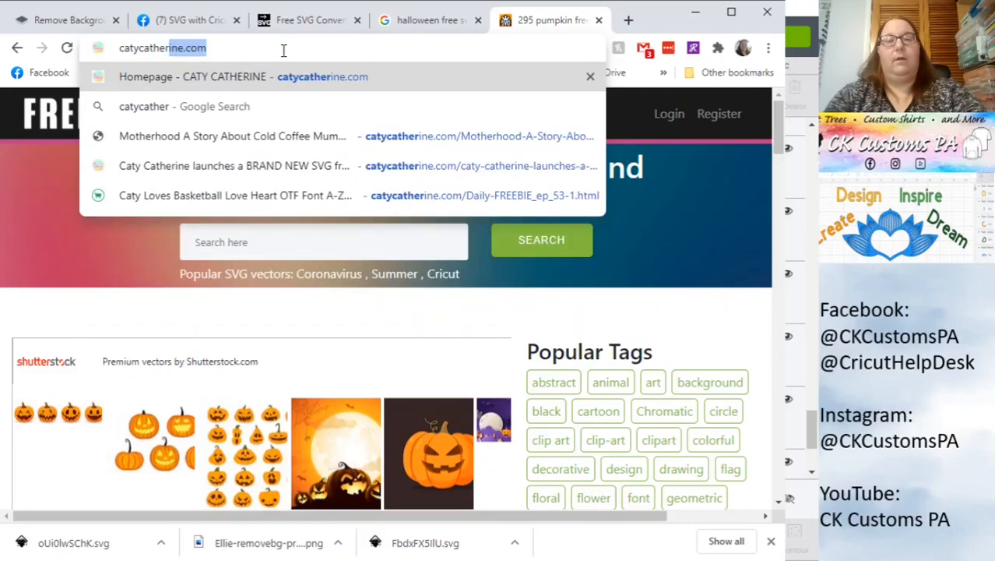
pyautogui.press('Return')
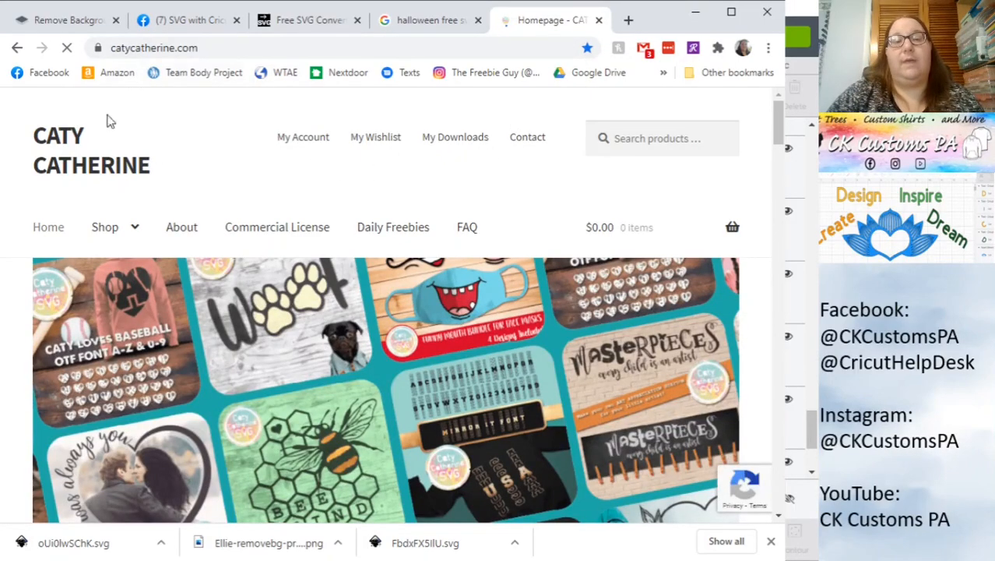
pyautogui.click(375, 234)
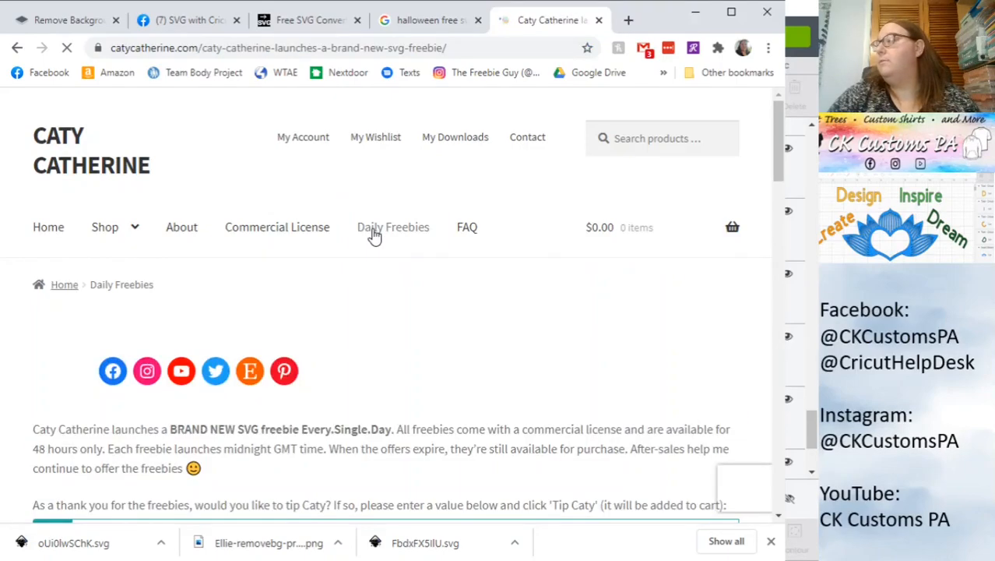
pyautogui.scroll(-6, 377, 265)
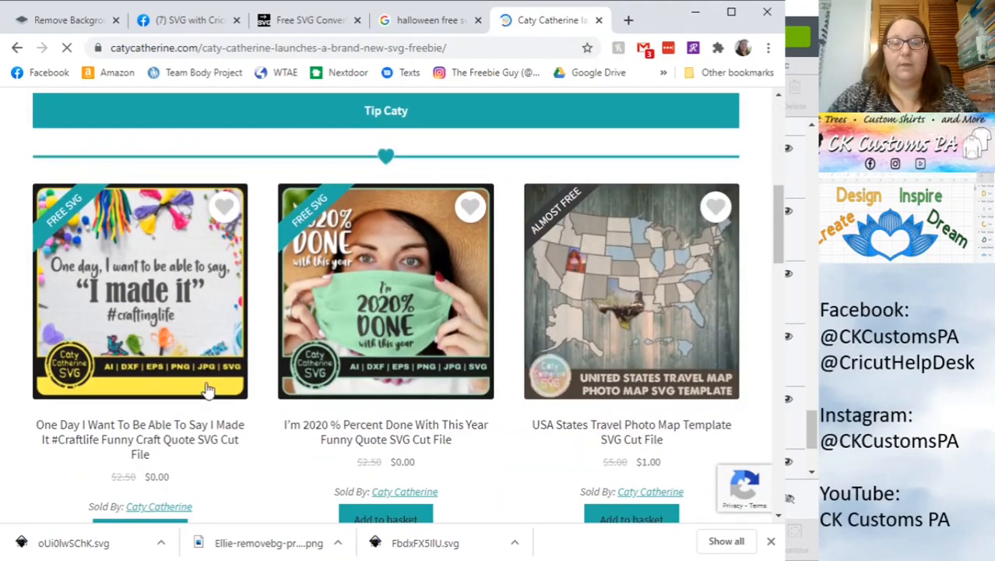
pyautogui.scroll(-1, 208, 390)
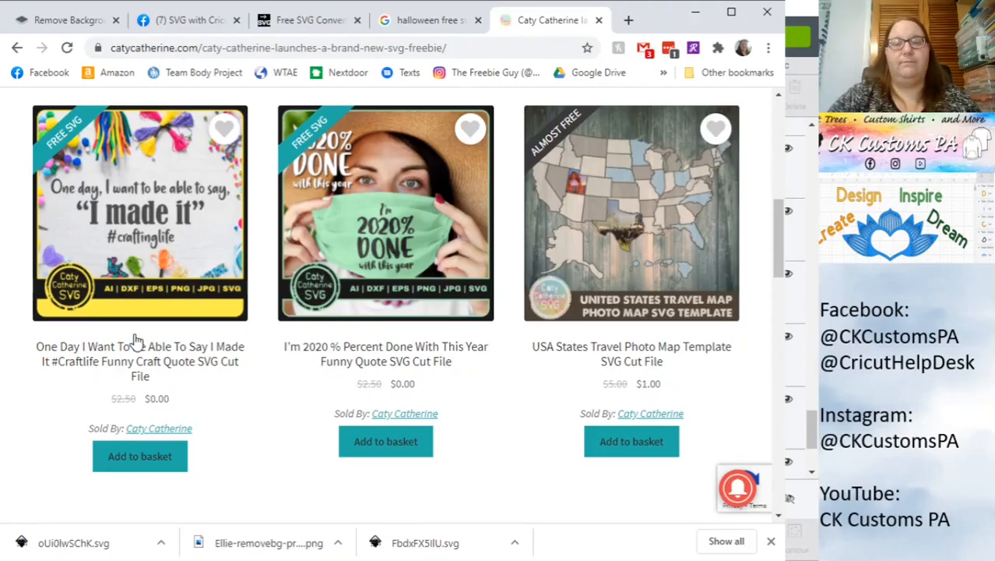
pyautogui.scroll(1, 318, 396)
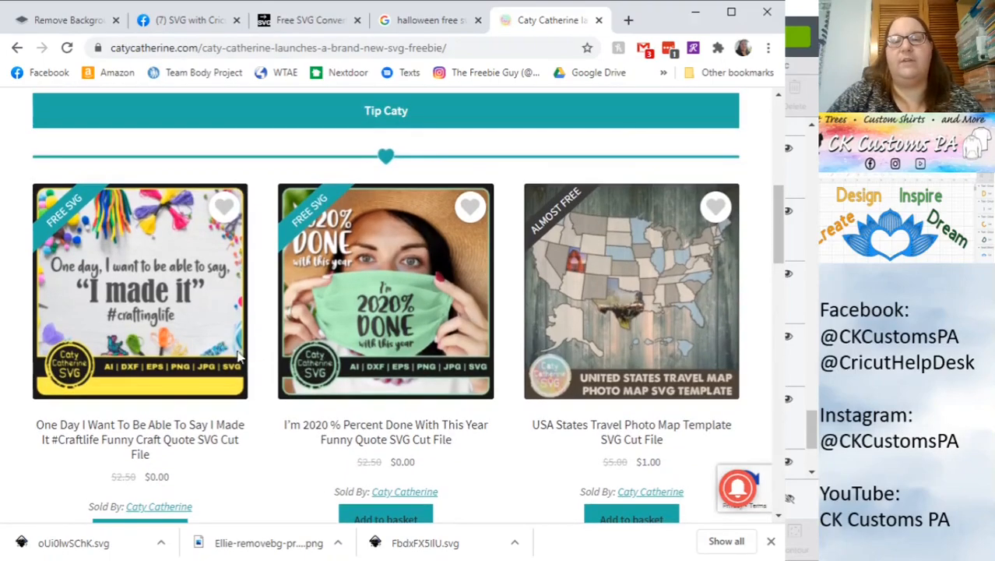
pyautogui.scroll(1, 398, 319)
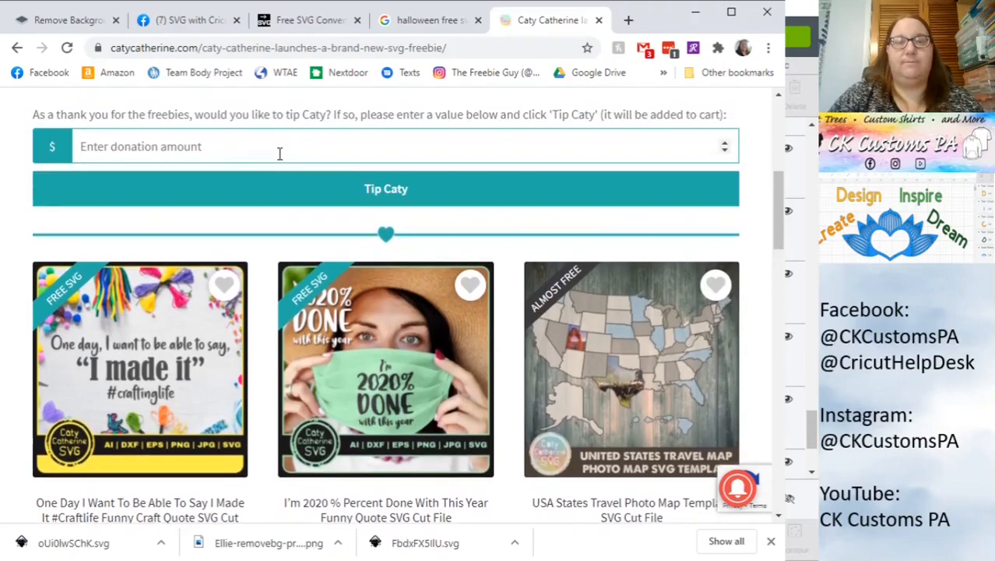
# - Go to 143vinyl.com and open the free downloads section of its SVG design files
pyautogui.click(254, 48)
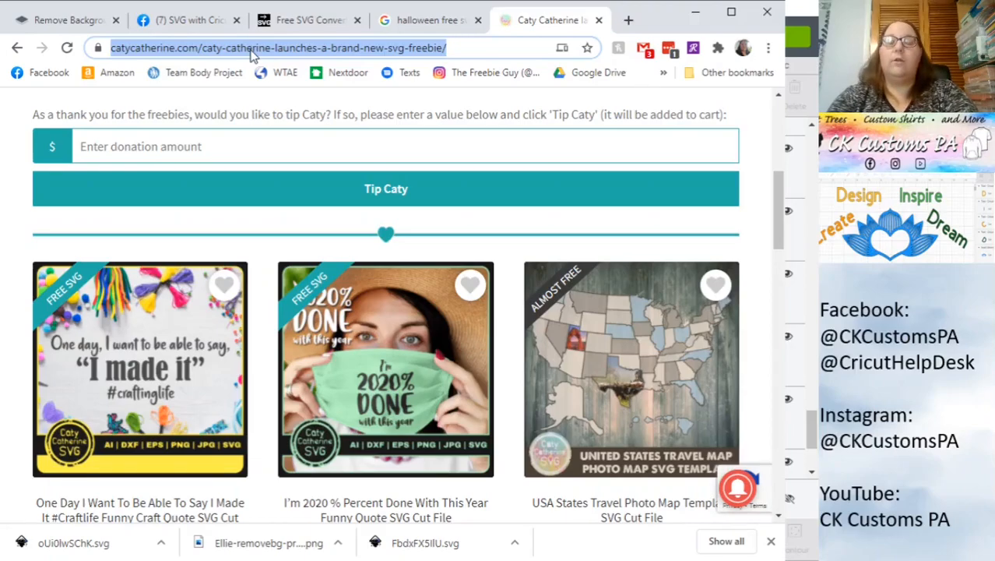
pyautogui.write('143vinyl.com')
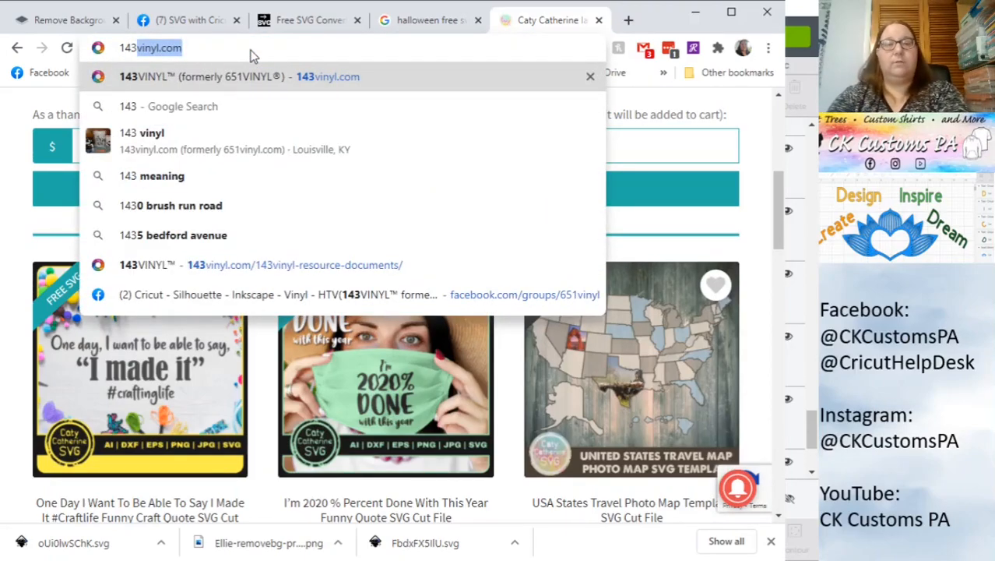
pyautogui.press('Return')
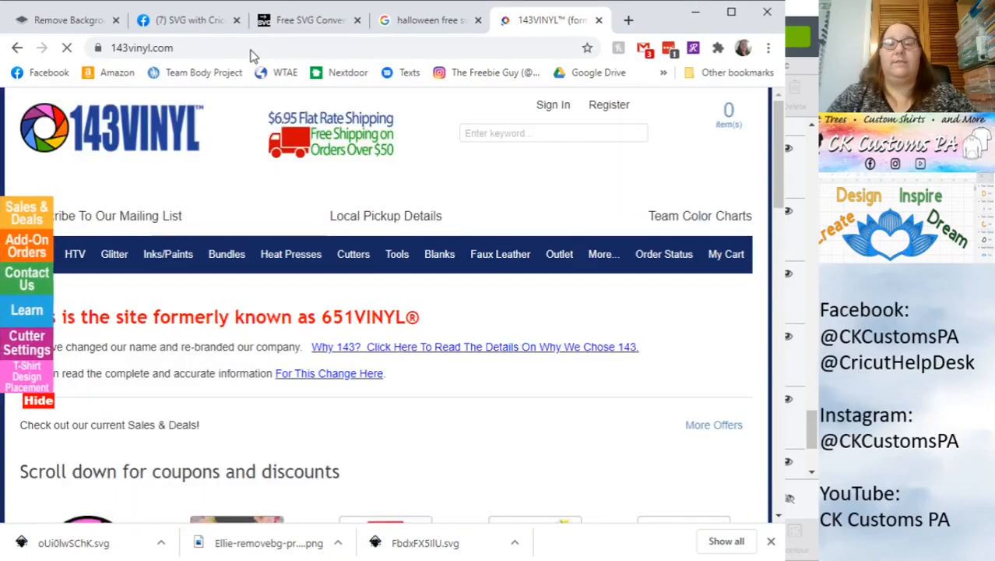
pyautogui.moveTo(611, 257)
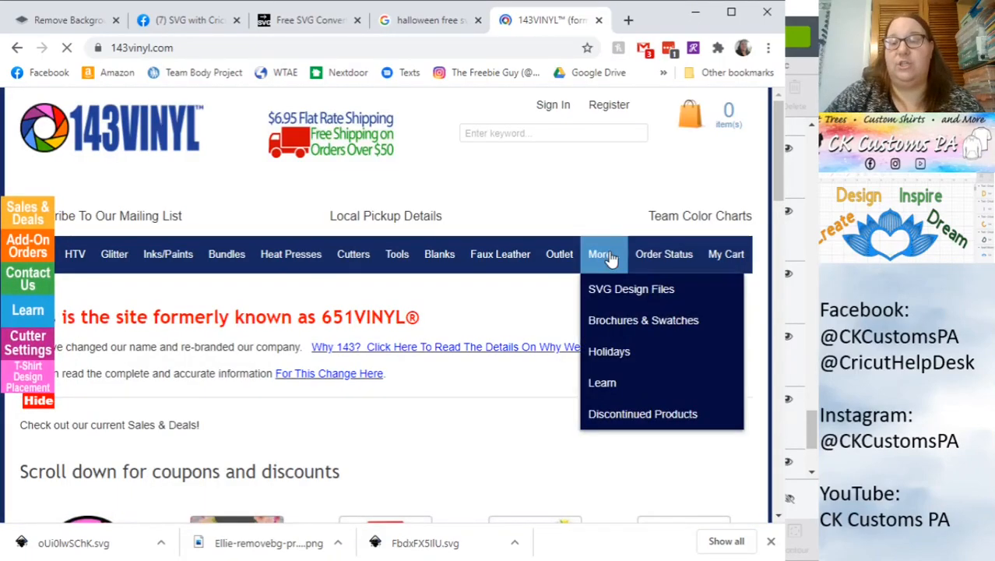
pyautogui.moveTo(607, 290)
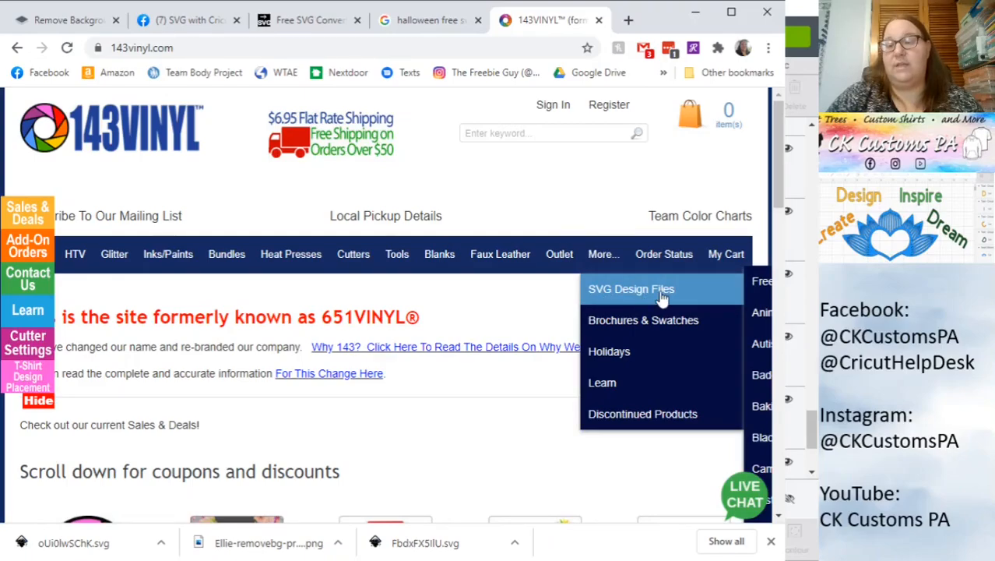
pyautogui.click(763, 286)
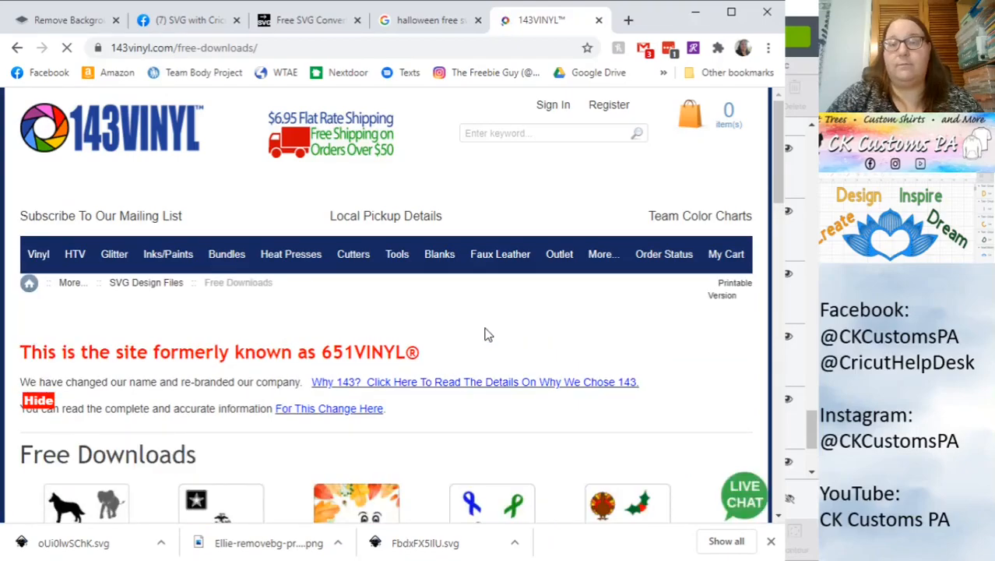
# - Look over the Free Downloads categories on 143vinyl.com, from Animals and Autumn to States and TV Shows
pyautogui.scroll(-7, 484, 333)
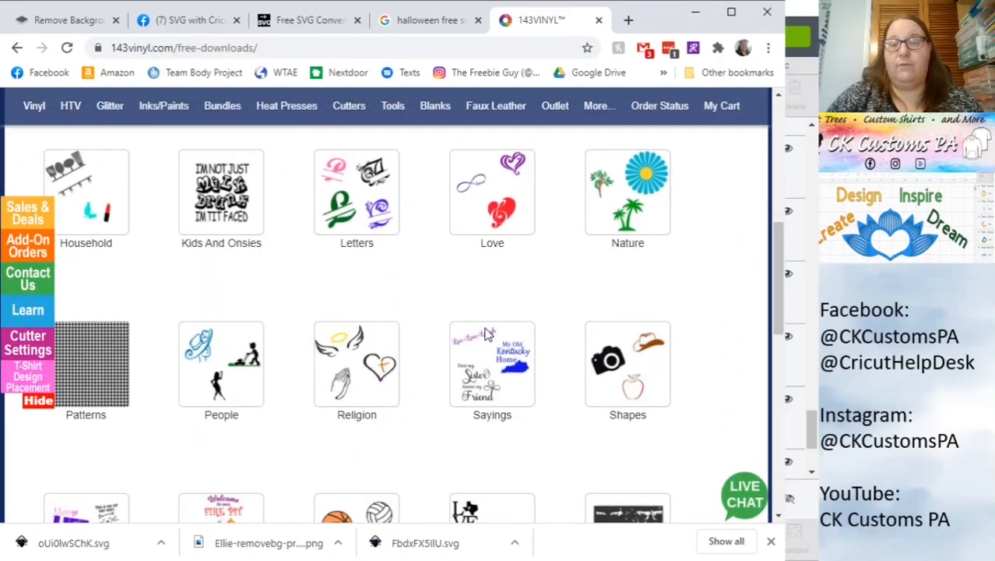
pyautogui.scroll(-4, 484, 315)
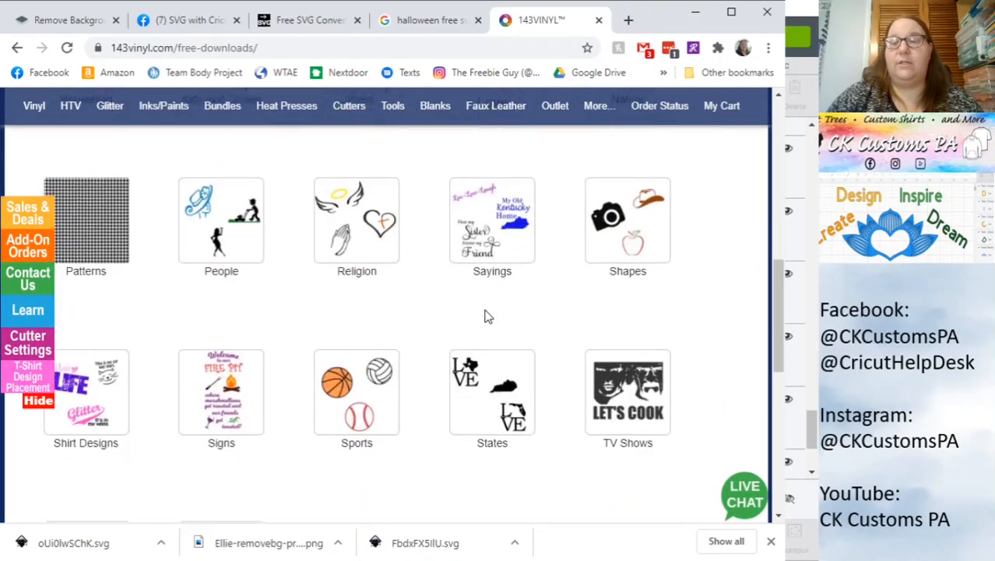
pyautogui.scroll(10, 485, 442)
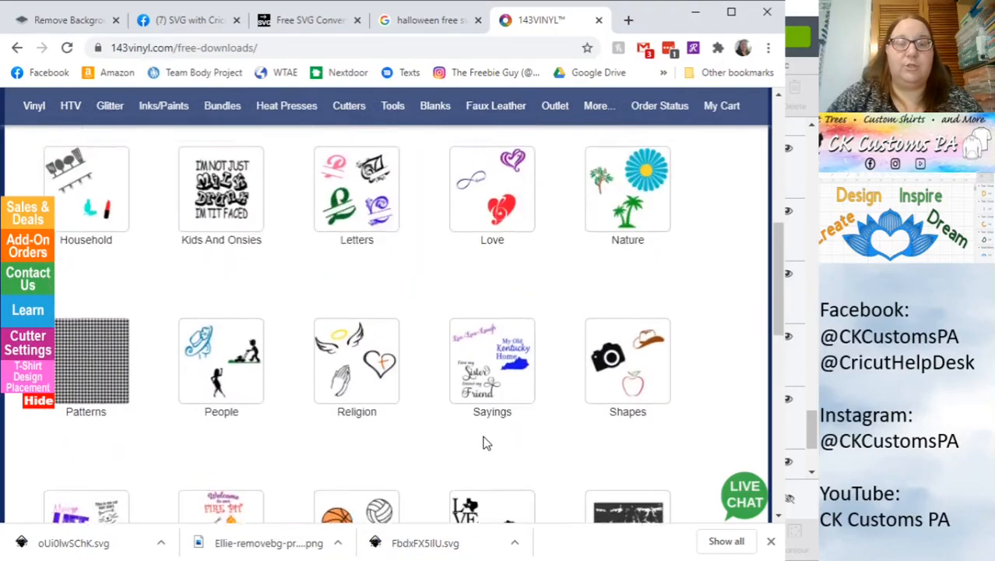
pyautogui.scroll(-3, 484, 443)
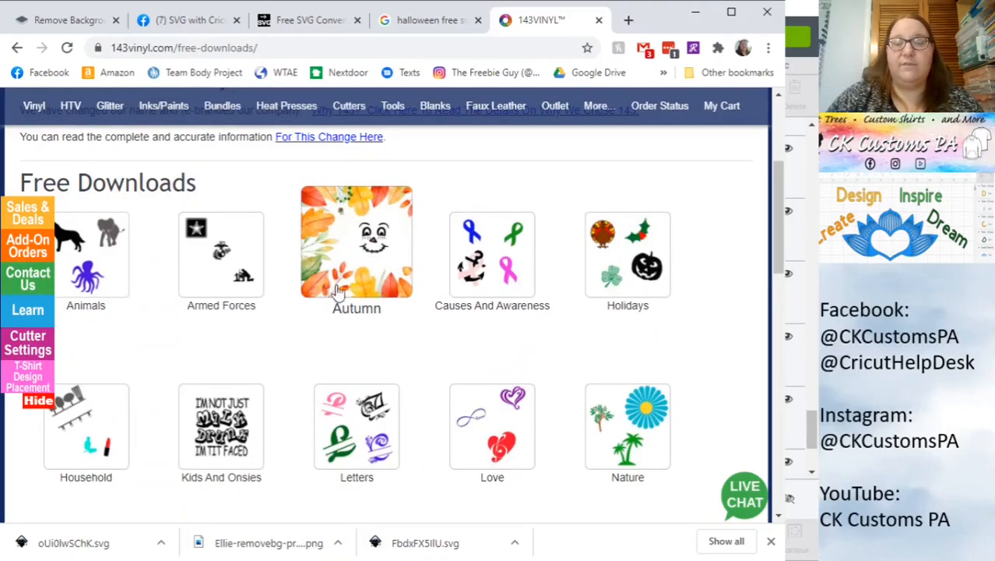
pyautogui.scroll(2, 407, 320)
pyautogui.scroll(2, 407, 333)
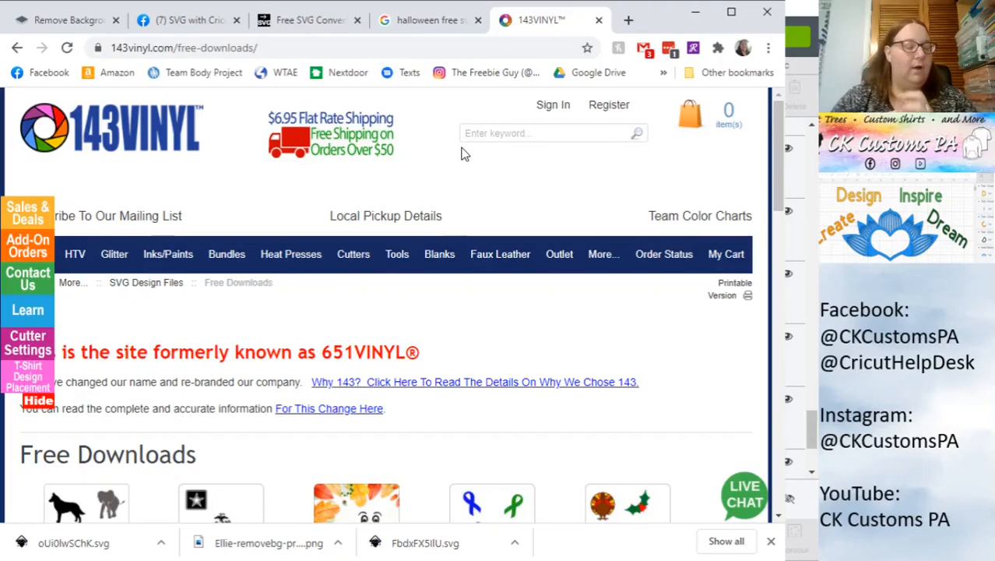
# - Go to lovesvg.com, view its Free Fall SVG Cut Files section and close the advertisement banner
pyautogui.click(327, 44)
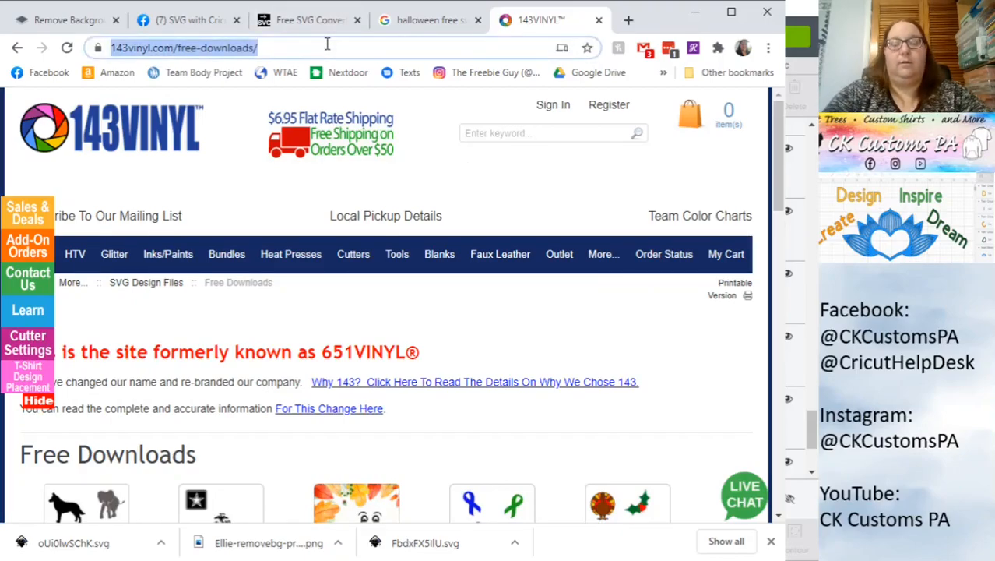
pyautogui.write('lovesvg.com')
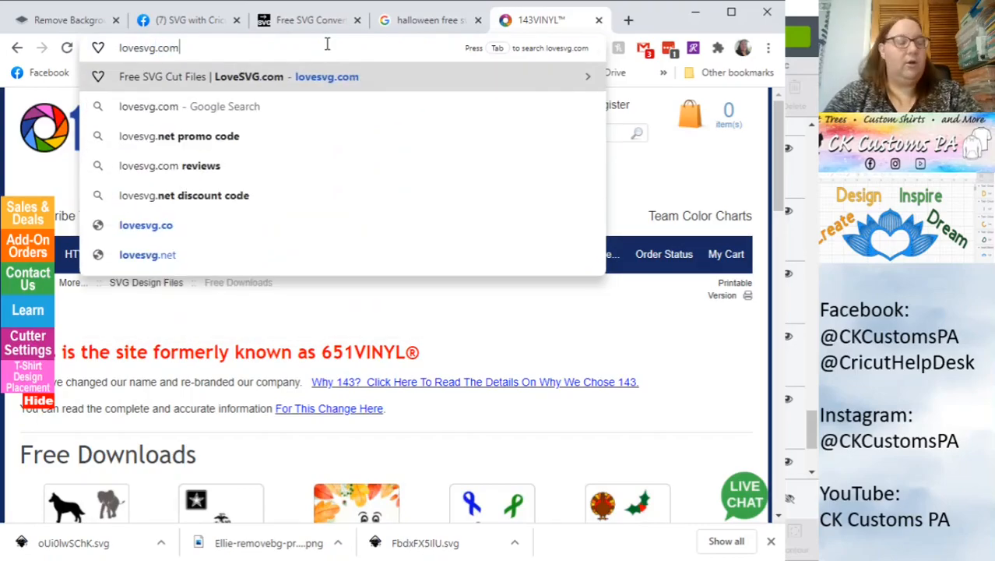
pyautogui.press('Return')
pyautogui.scroll(-15, 158, 226)
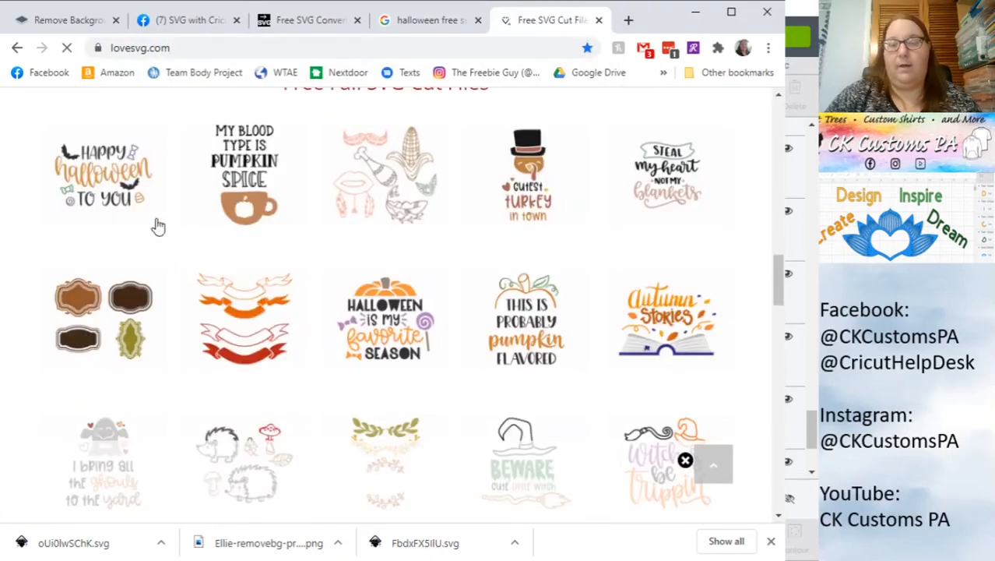
pyautogui.scroll(-1, 533, 329)
pyautogui.scroll(-4, 545, 328)
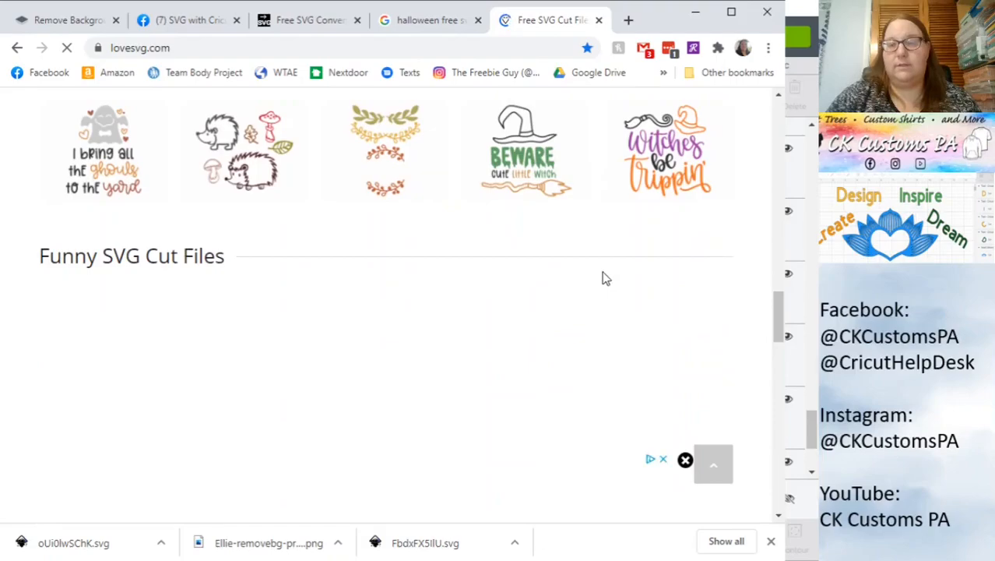
pyautogui.scroll(4, 602, 276)
pyautogui.scroll(1, 602, 278)
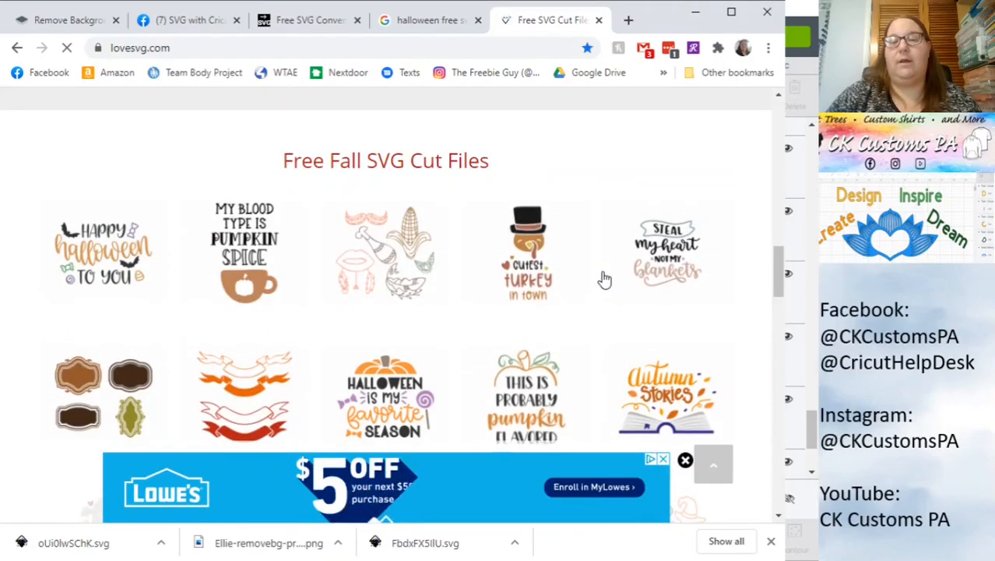
pyautogui.click(687, 460)
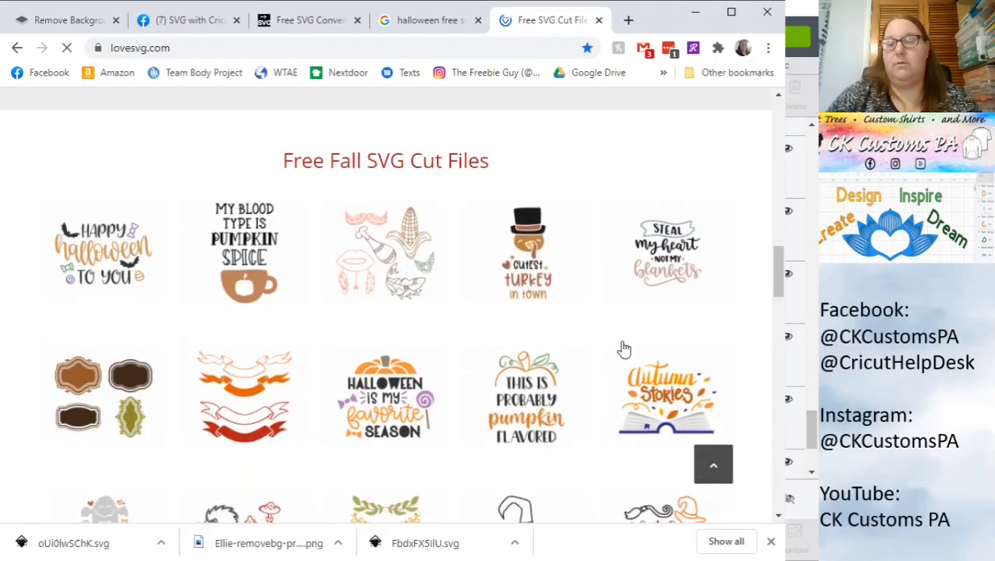
# - Look through the Funny SVG Cut Files section on lovesvg.com and return to the fall designs
pyautogui.scroll(-6, 623, 351)
pyautogui.scroll(-5, 614, 357)
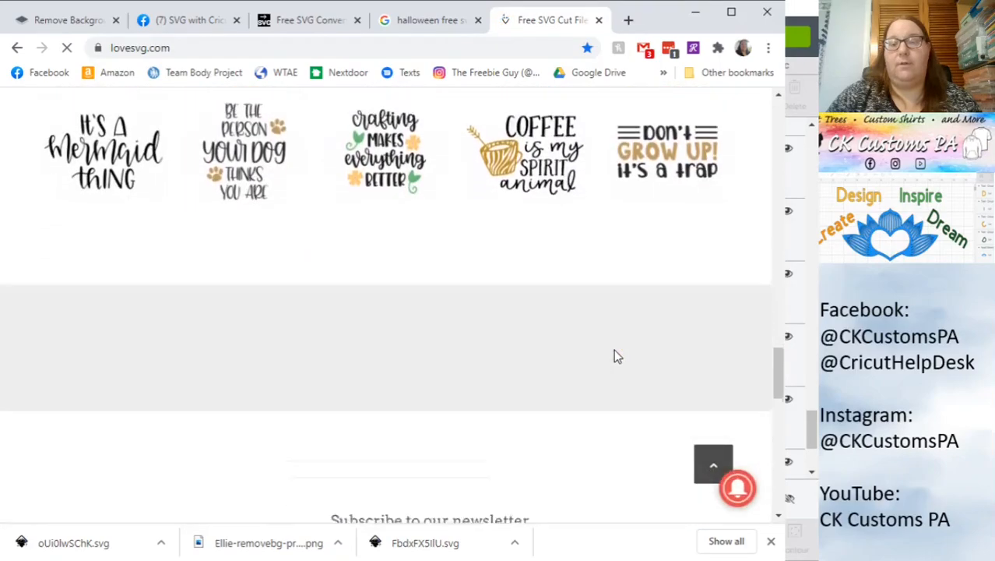
pyautogui.scroll(3, 613, 356)
pyautogui.scroll(6, 614, 357)
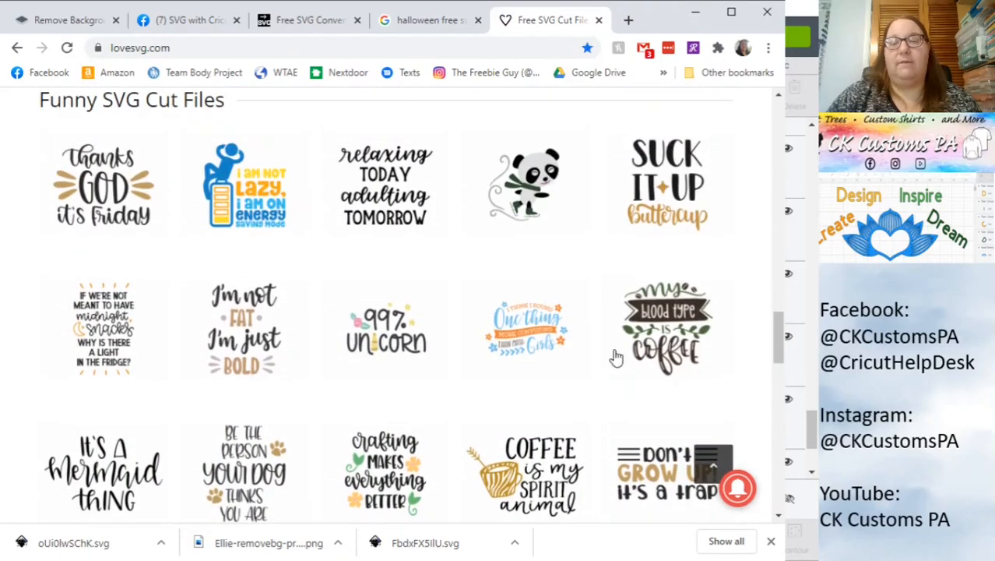
pyautogui.scroll(1, 615, 358)
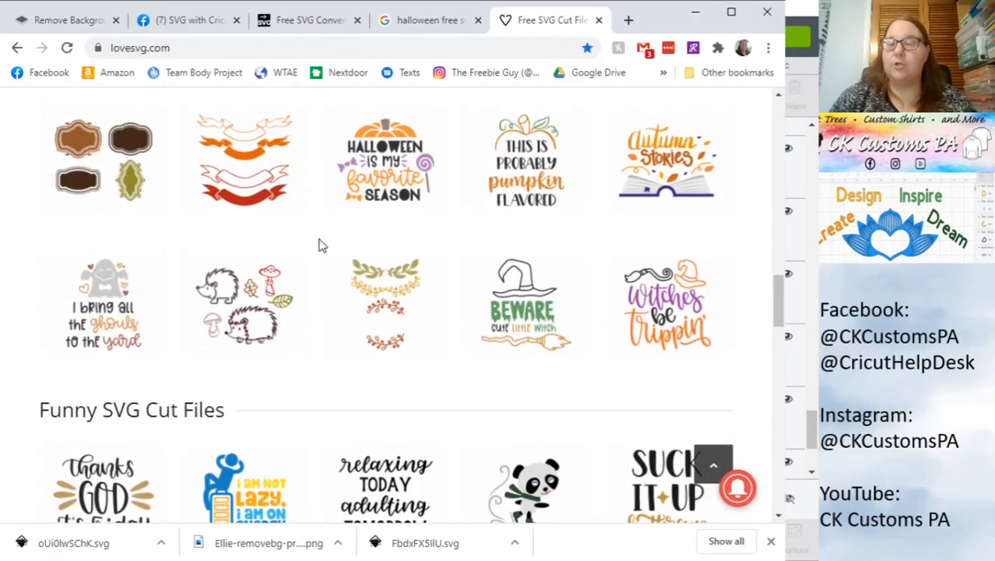